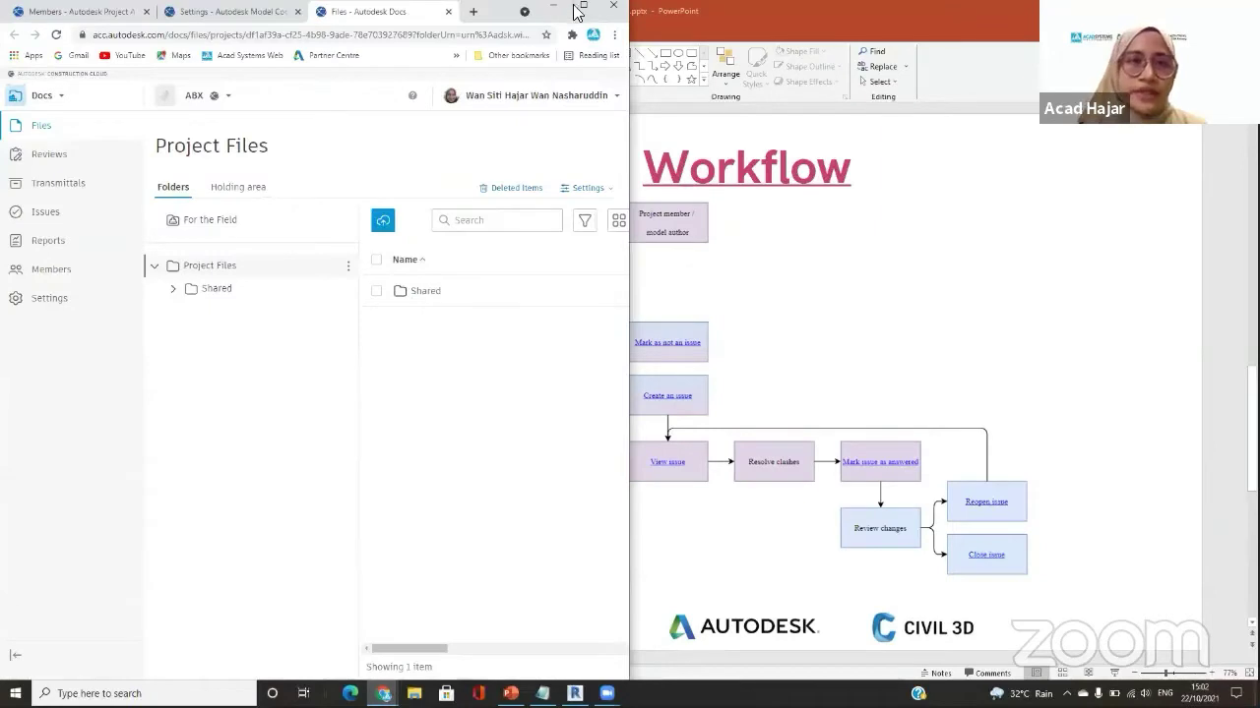
Review the listed project member's access level and assigned product permissions in the project's member list.
click(93, 10)
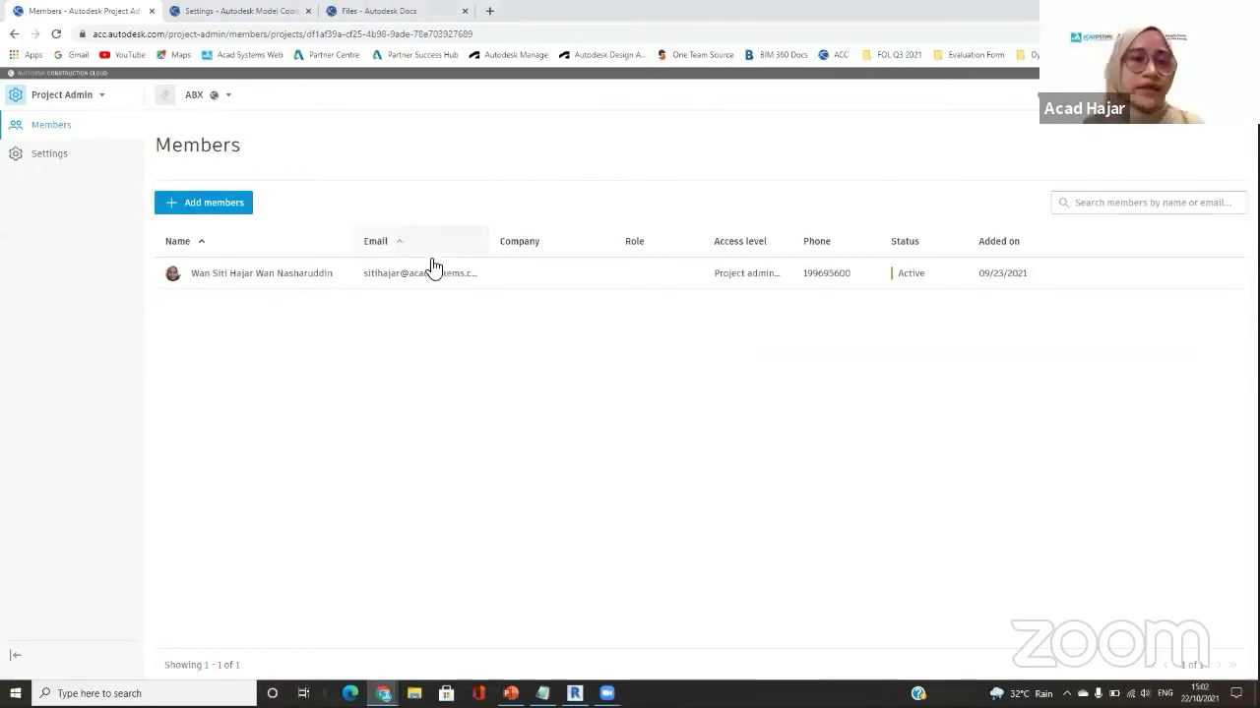
click(289, 270)
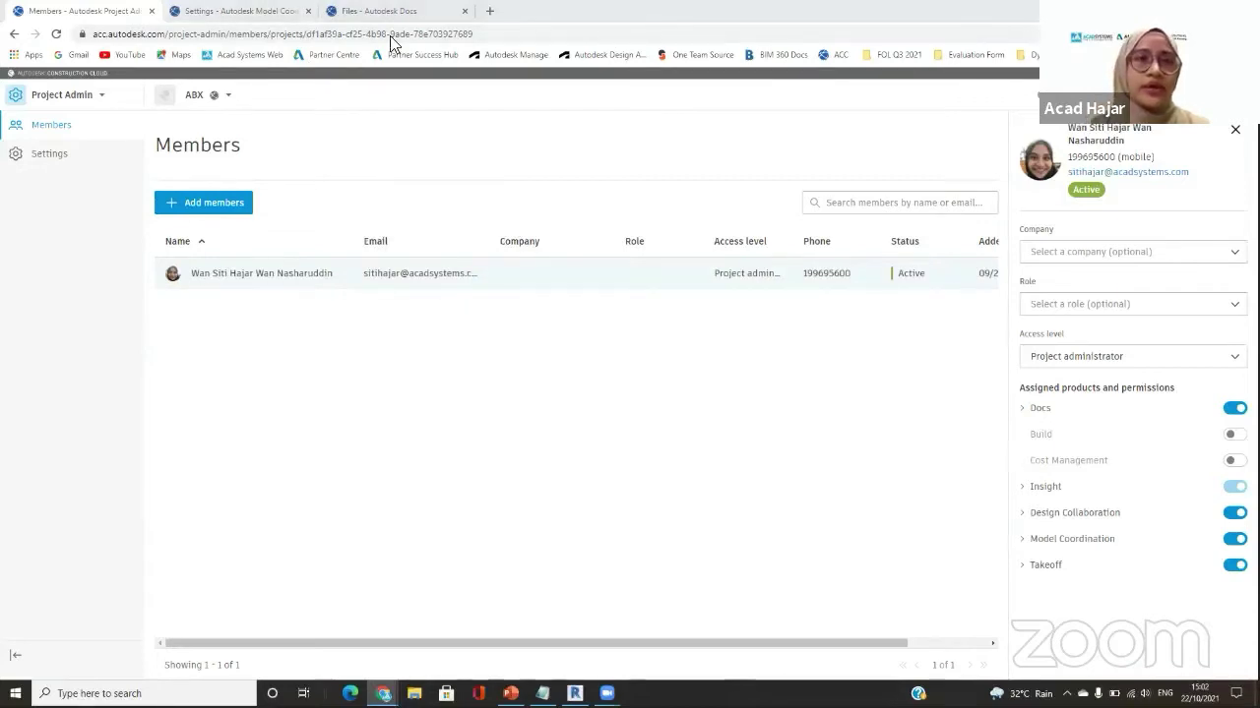
click(413, 11)
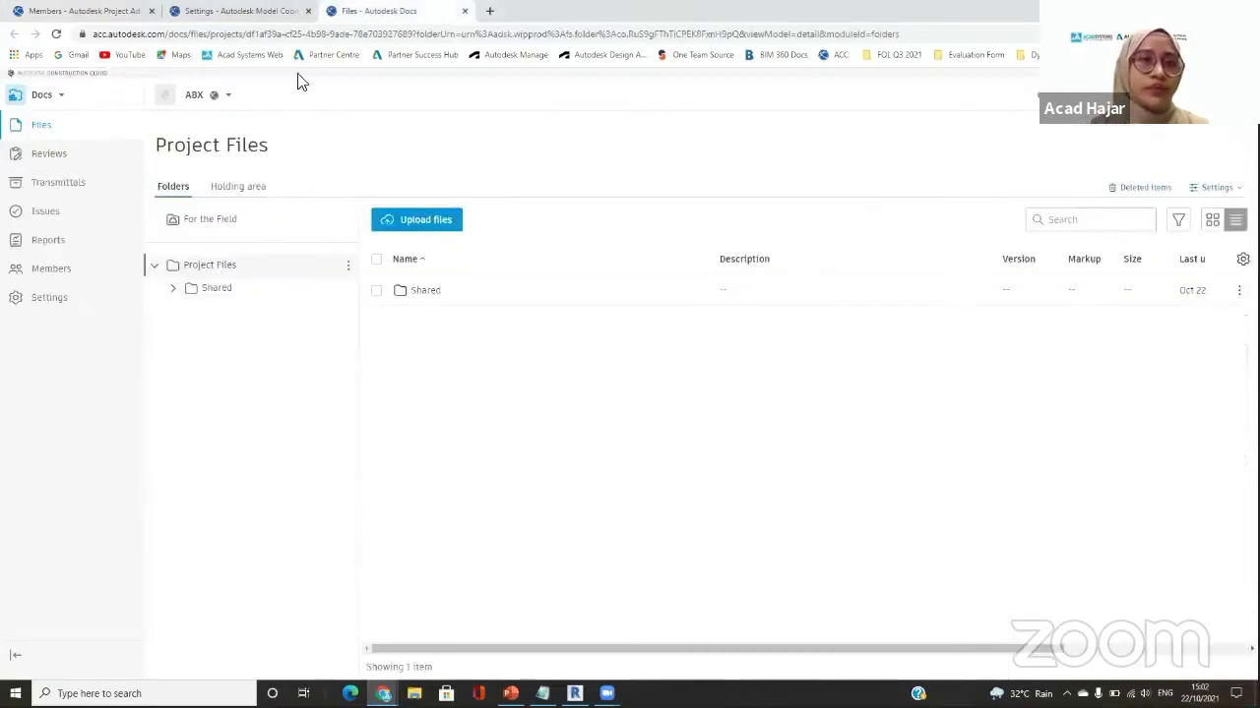
click(137, 9)
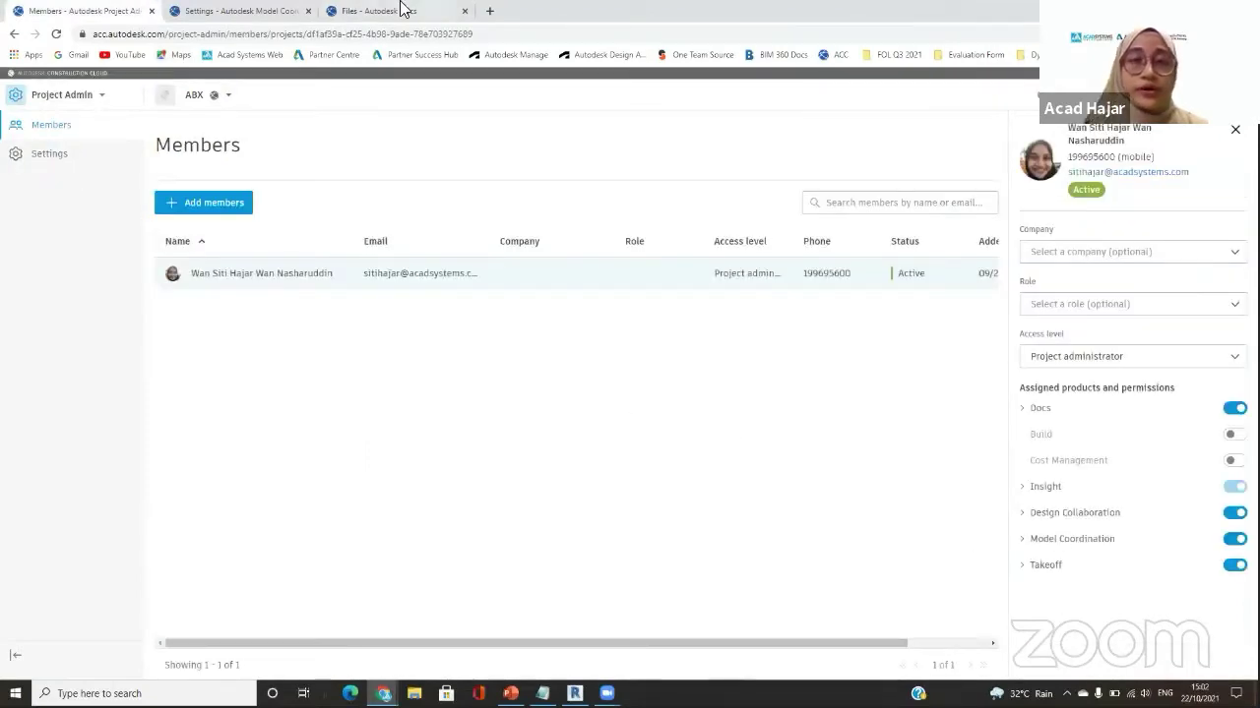
Open the Coordination_01 folder inside Shared in the project files.
click(399, 11)
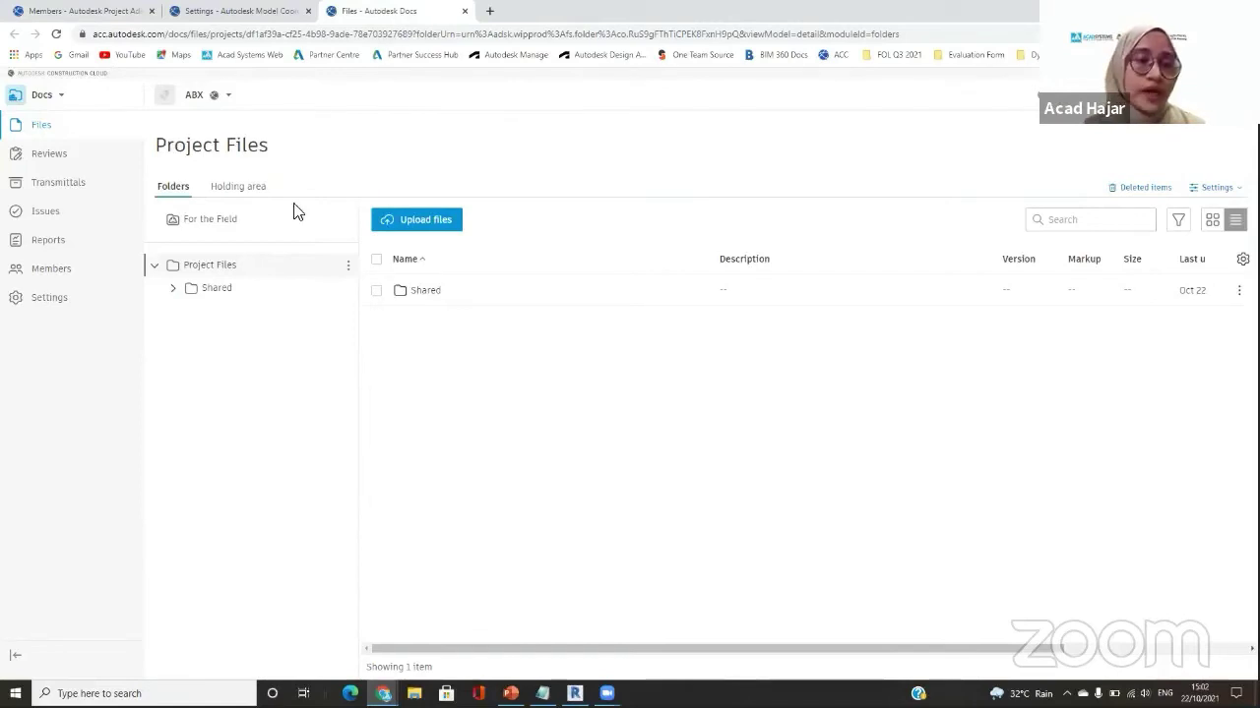
click(348, 266)
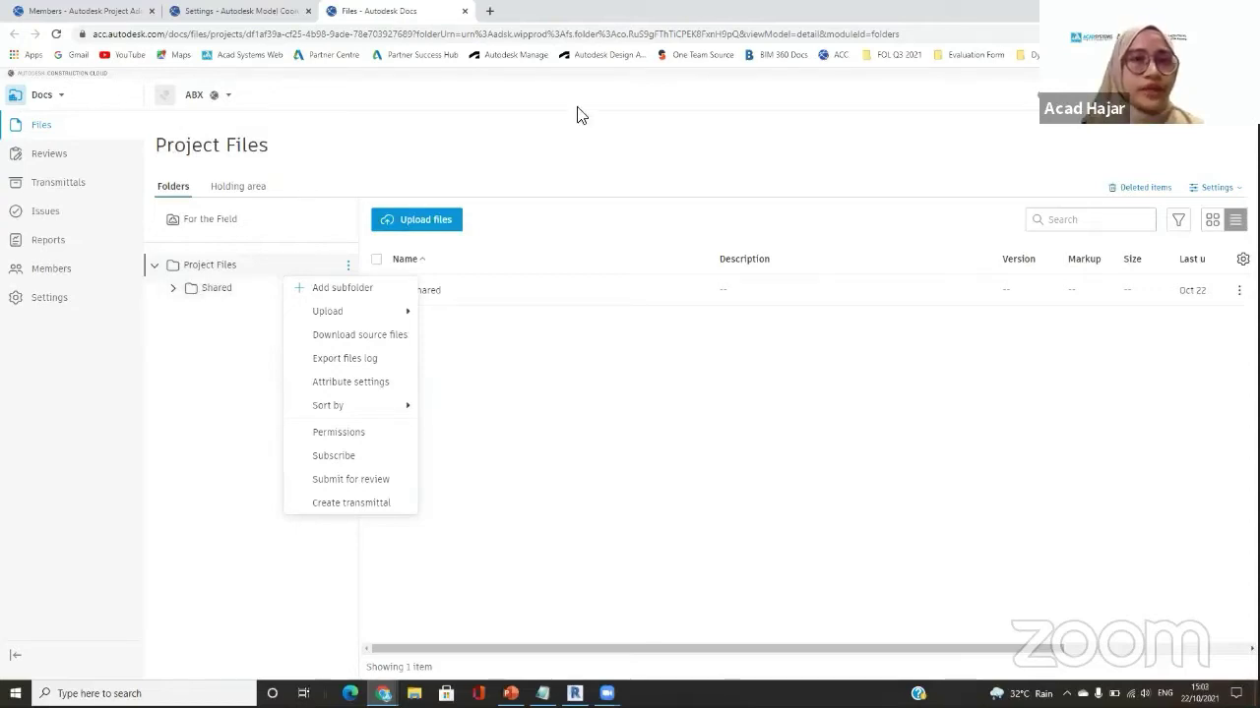
click(202, 290)
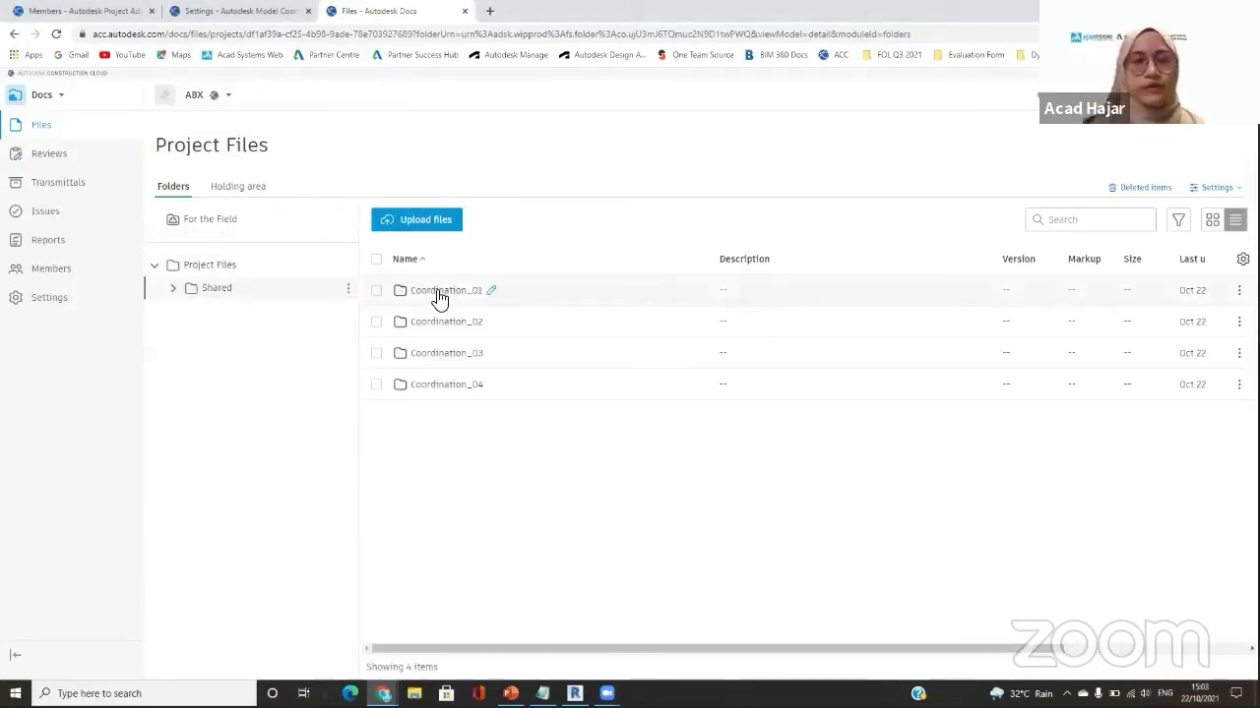
click(439, 292)
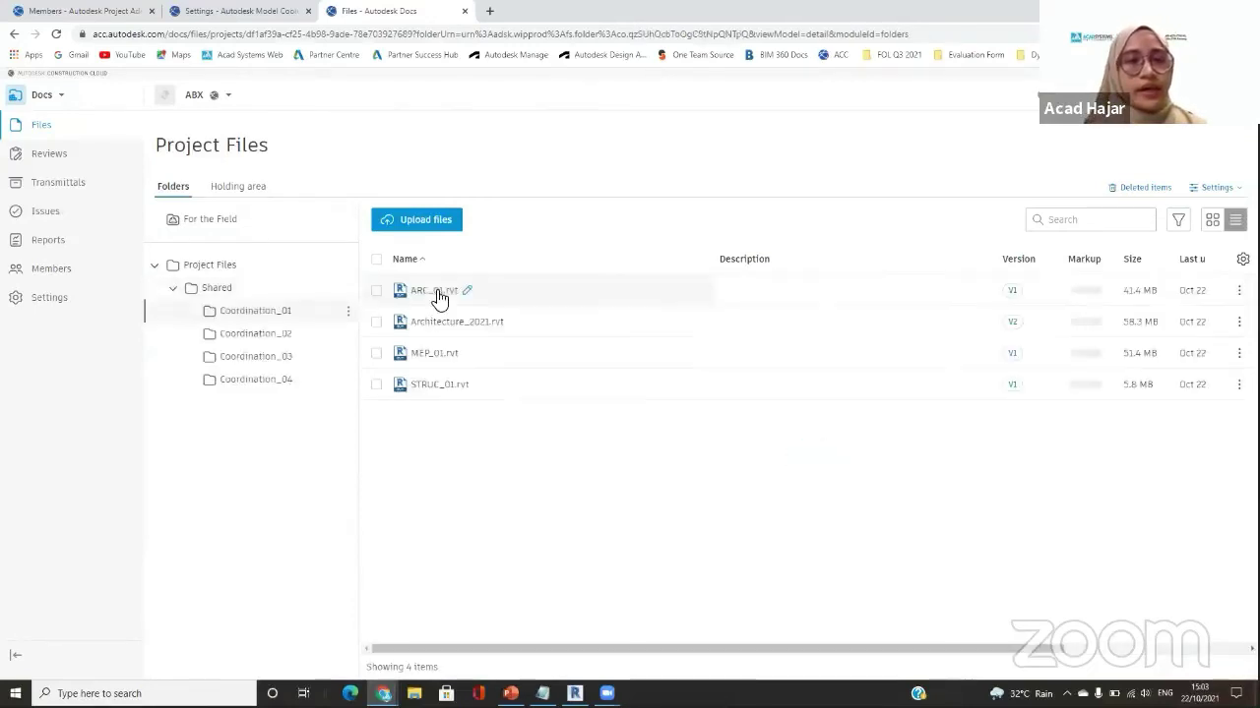
Check the file upload options for the Coordination_01 folder and the file commands in Revit, without uploading anything.
click(426, 224)
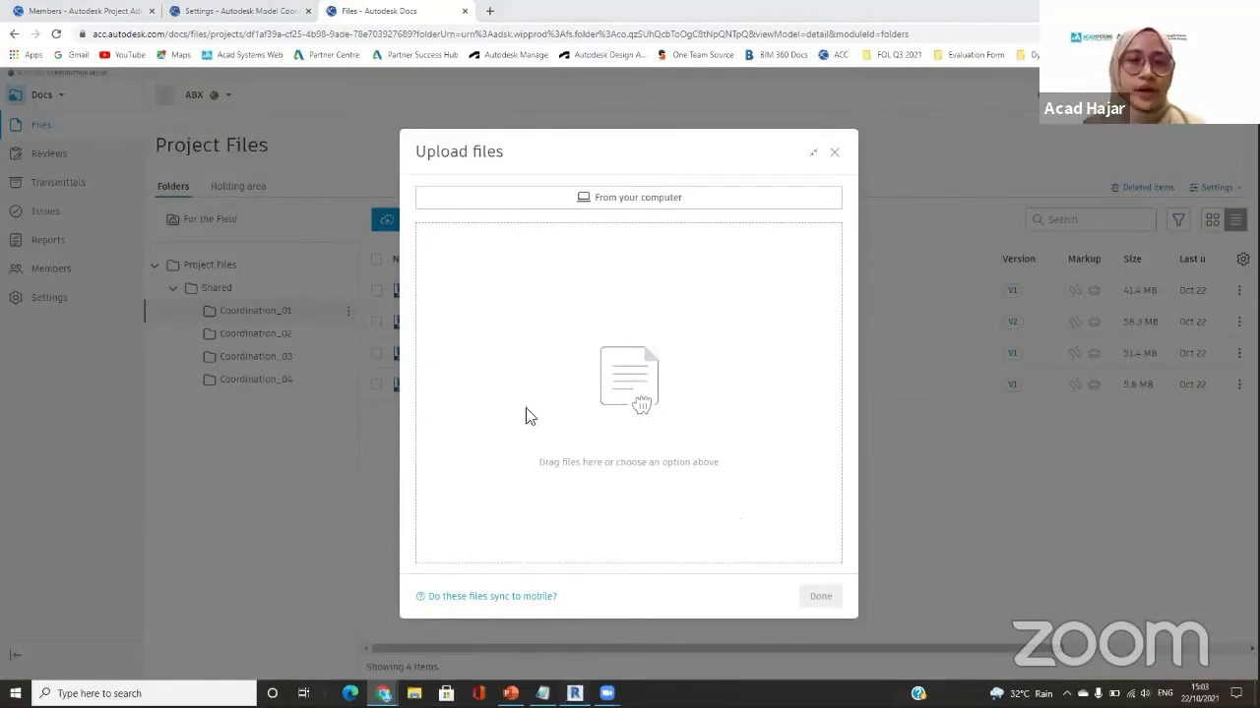
key(alt+Tab)
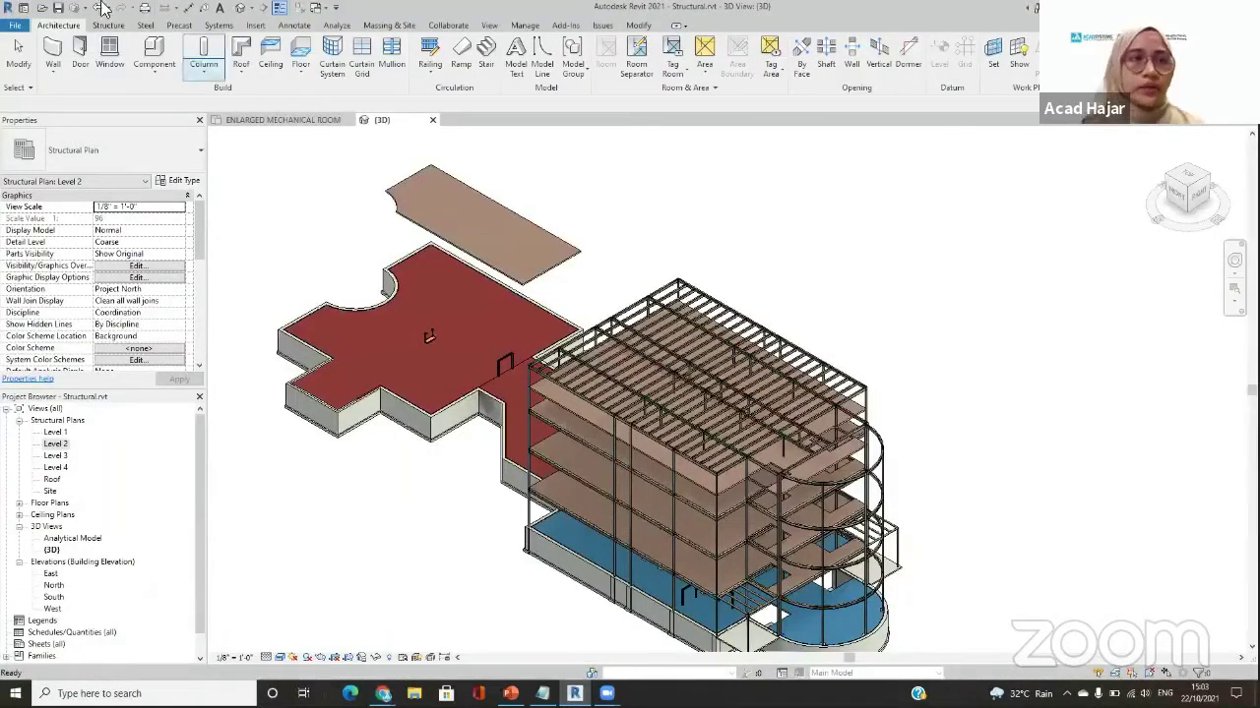
click(14, 25)
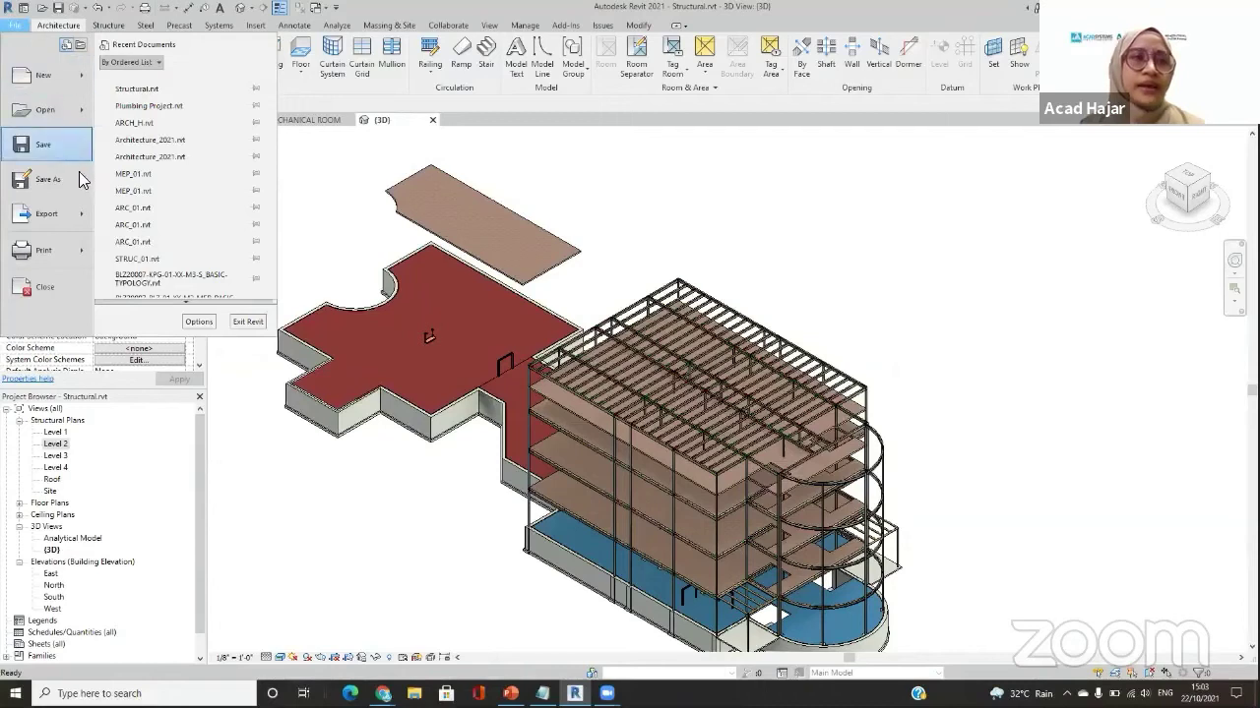
mouse_move(78, 179)
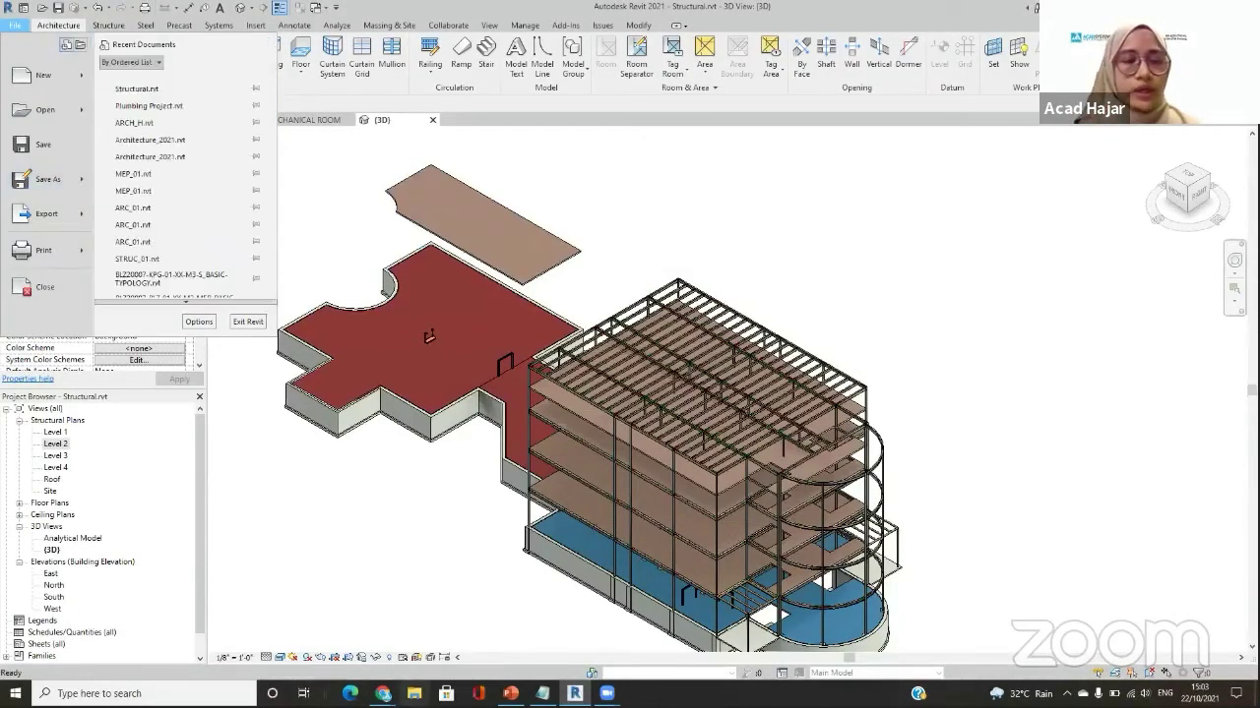
click(383, 694)
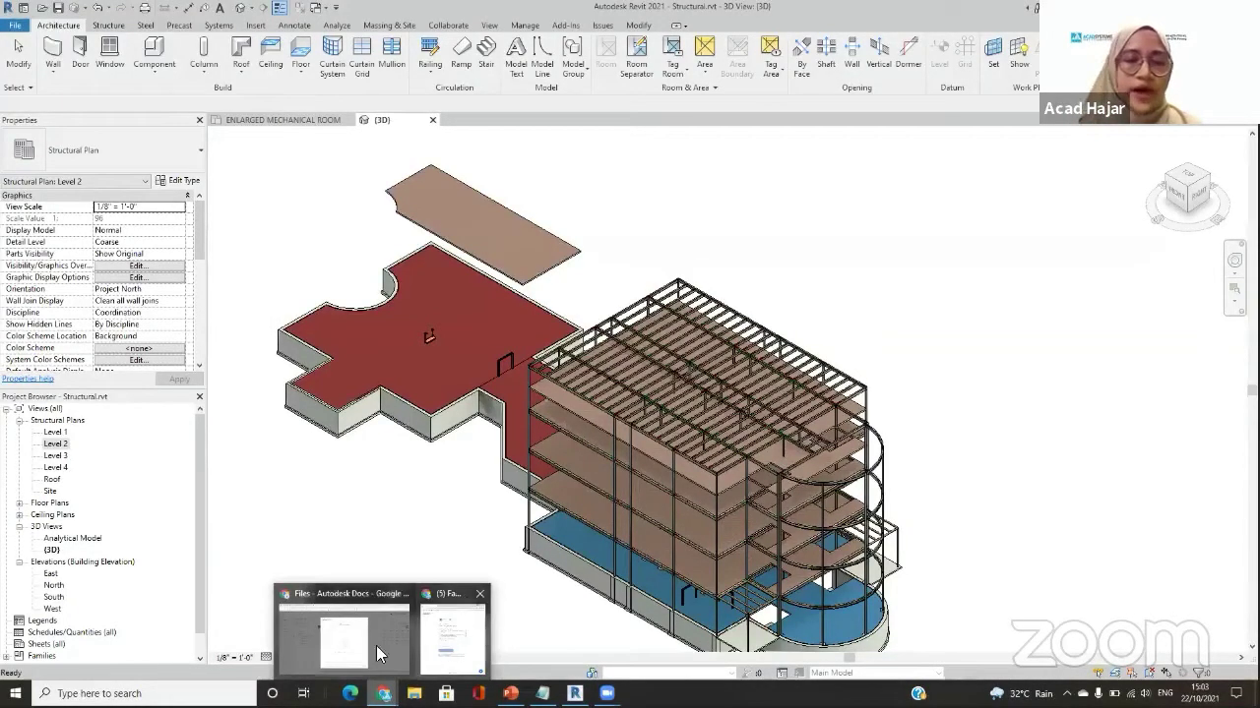
click(374, 645)
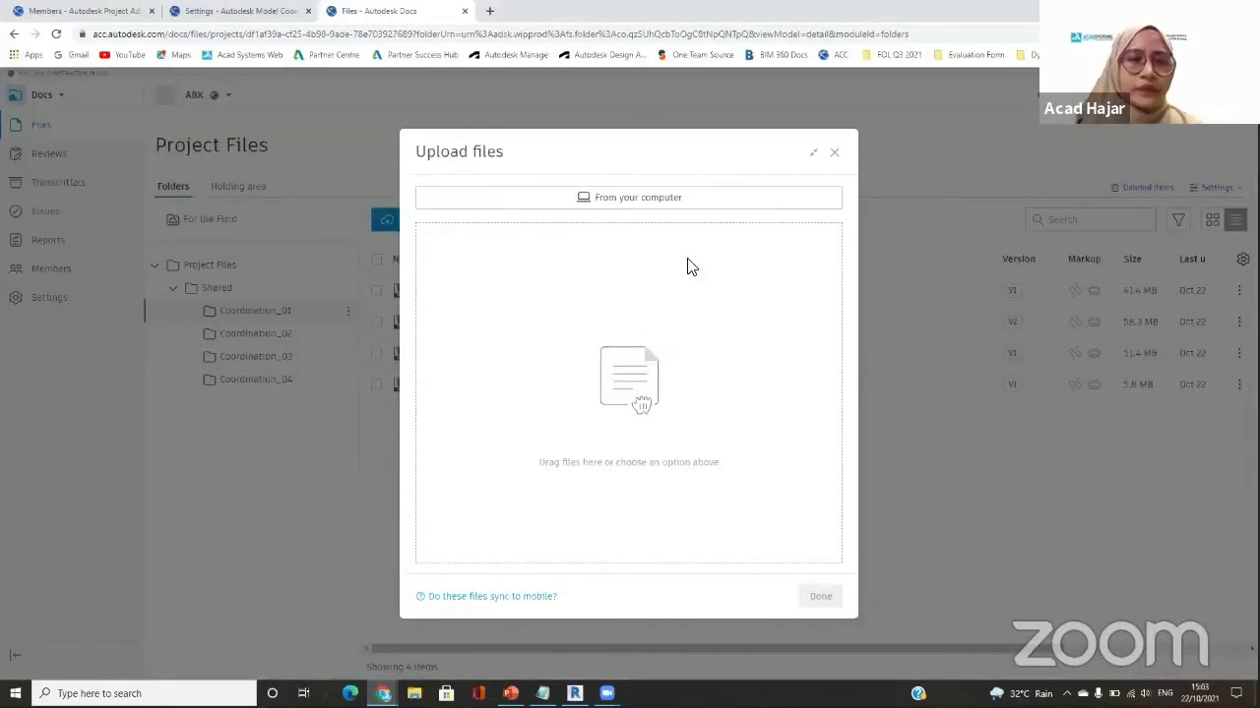
click(833, 152)
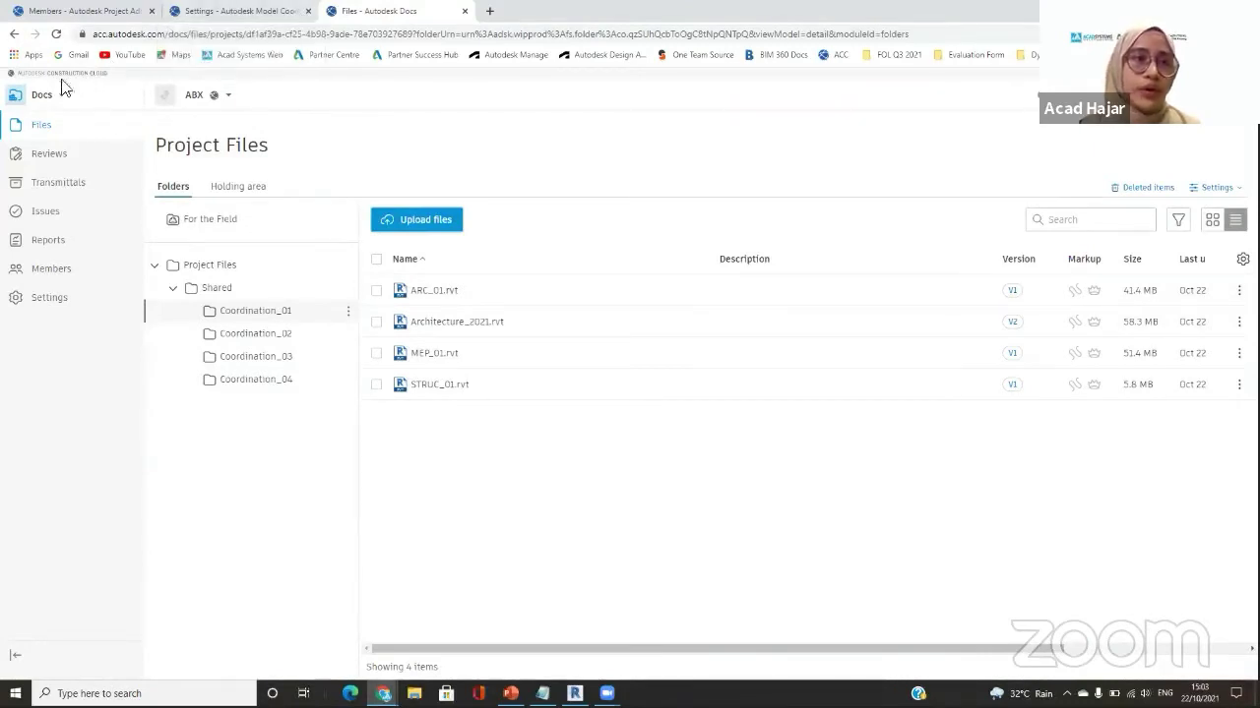
Switch to Model Coordination and show the coordination spaces in its settings.
click(44, 98)
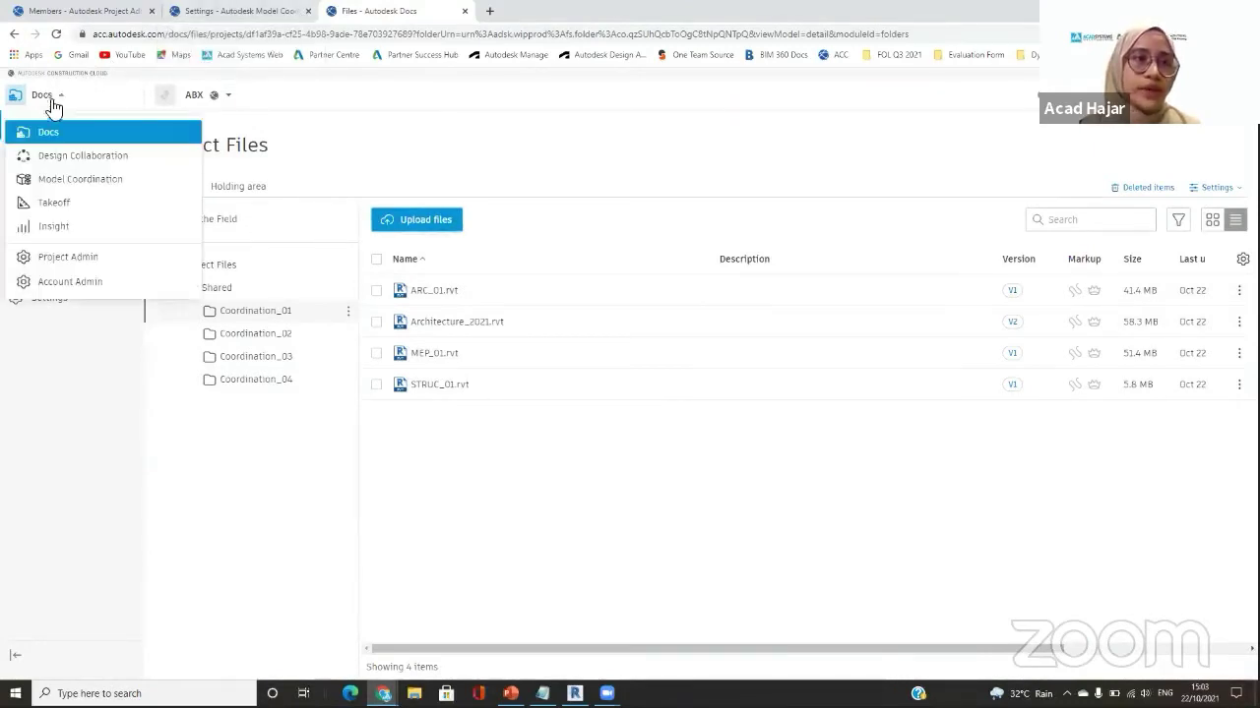
click(120, 187)
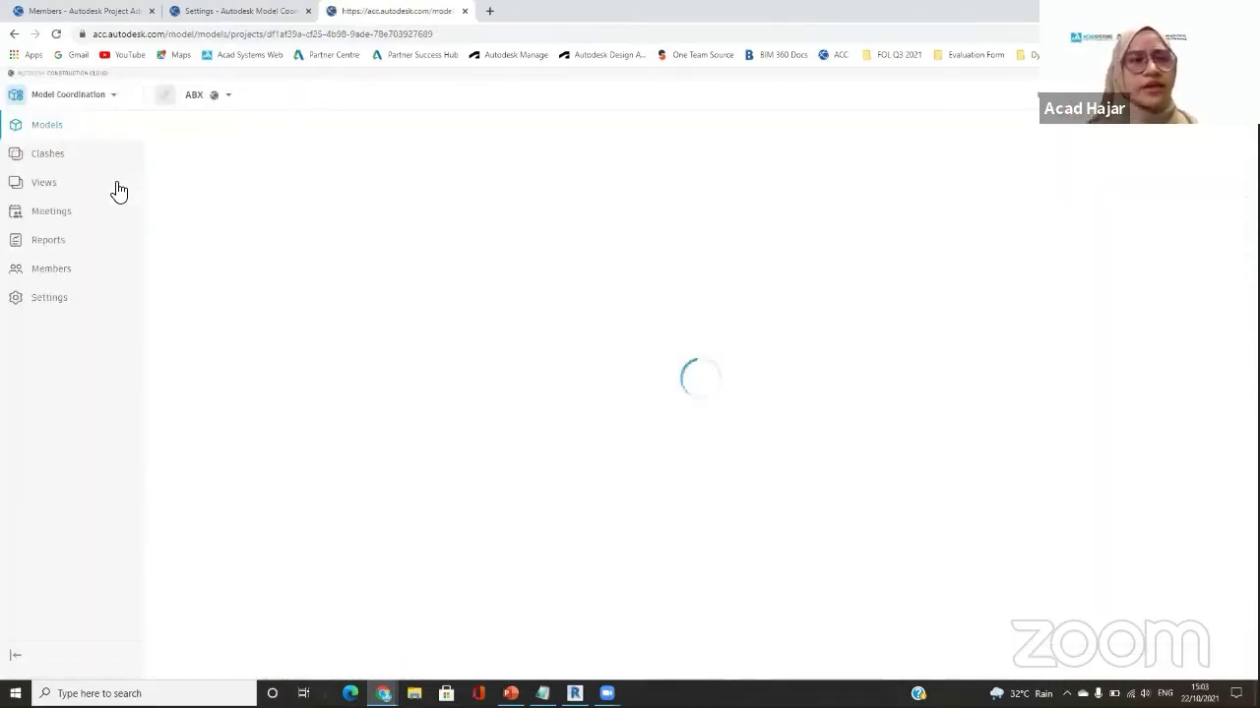
click(98, 99)
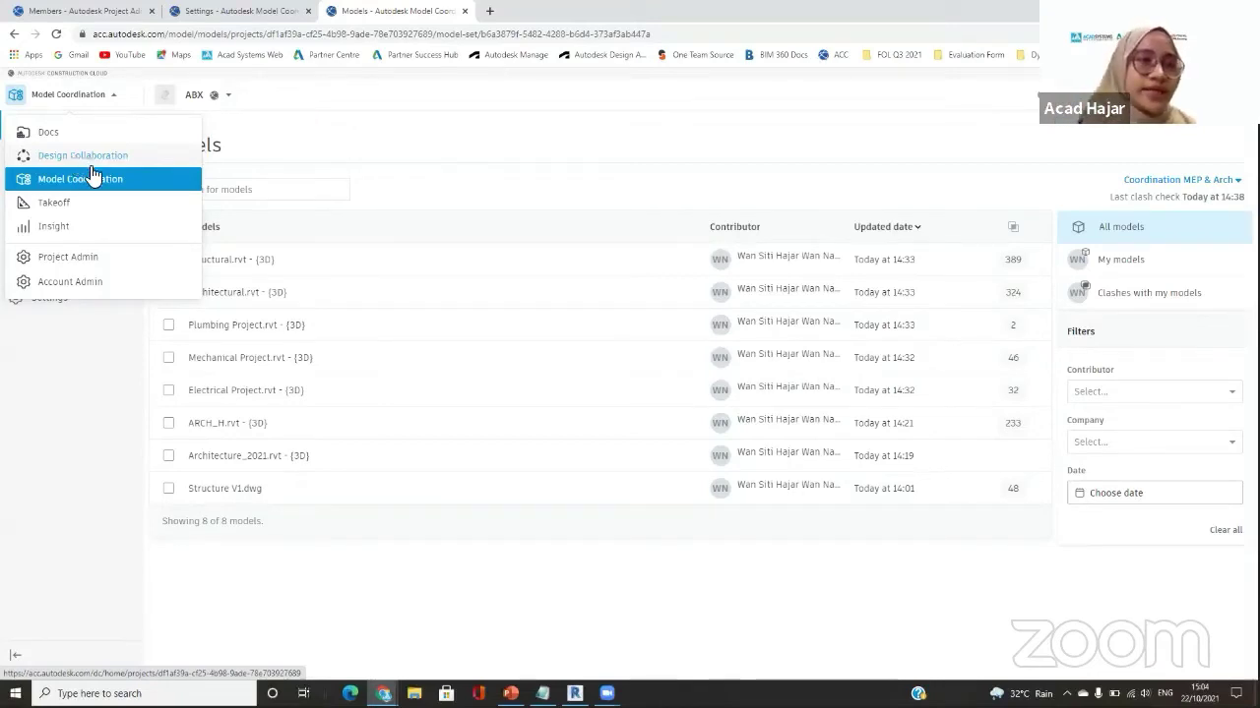
click(295, 137)
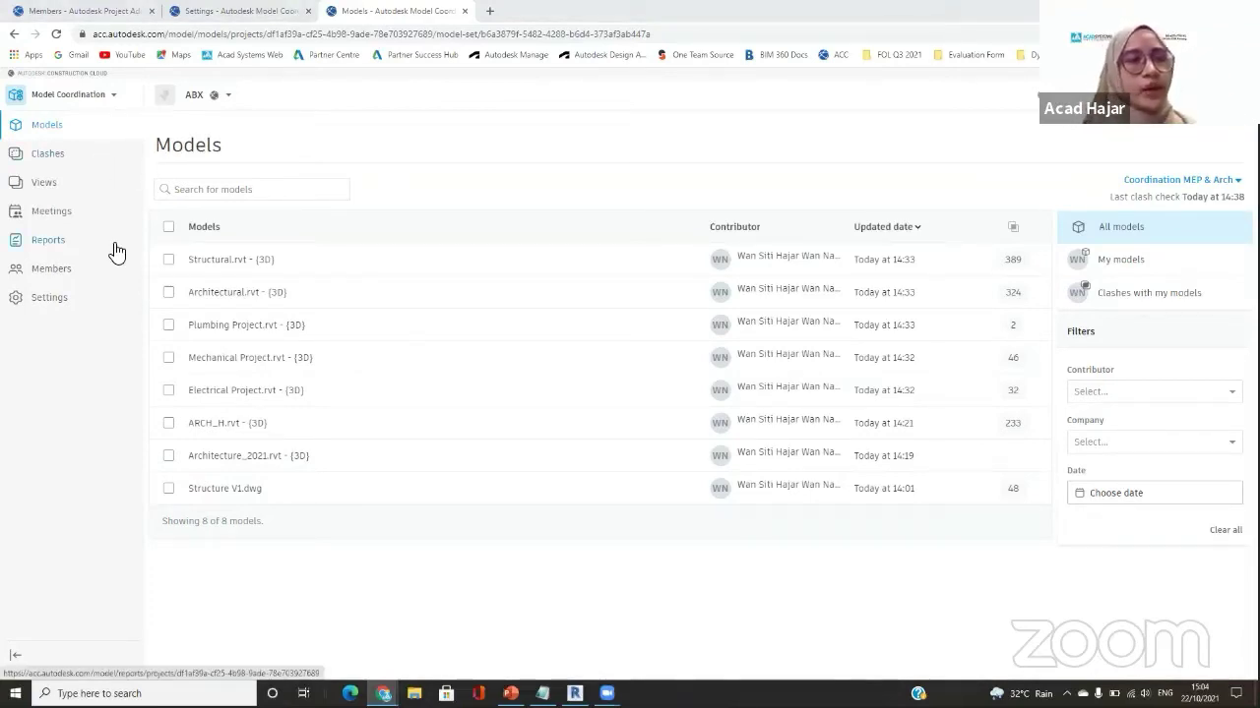
click(82, 305)
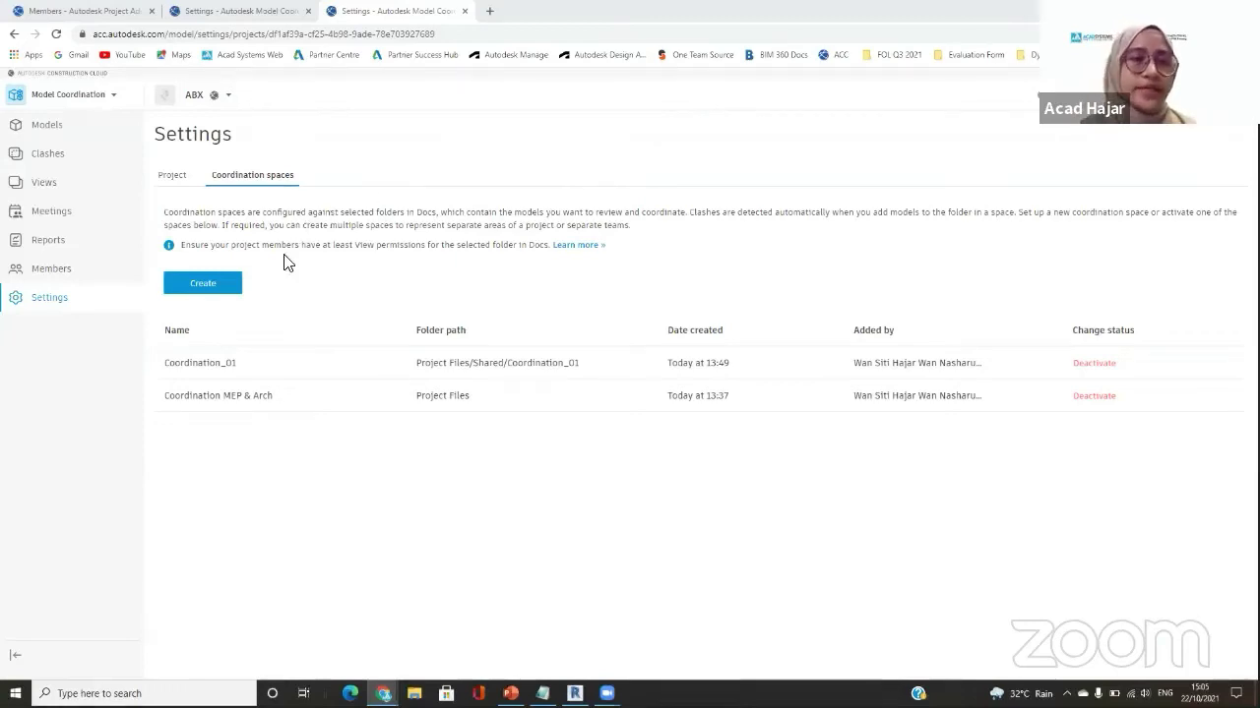
Create a coordination space named Coordination_04 based on the folder Project Files/Shared/Coordination_04.
click(203, 285)
click(204, 286)
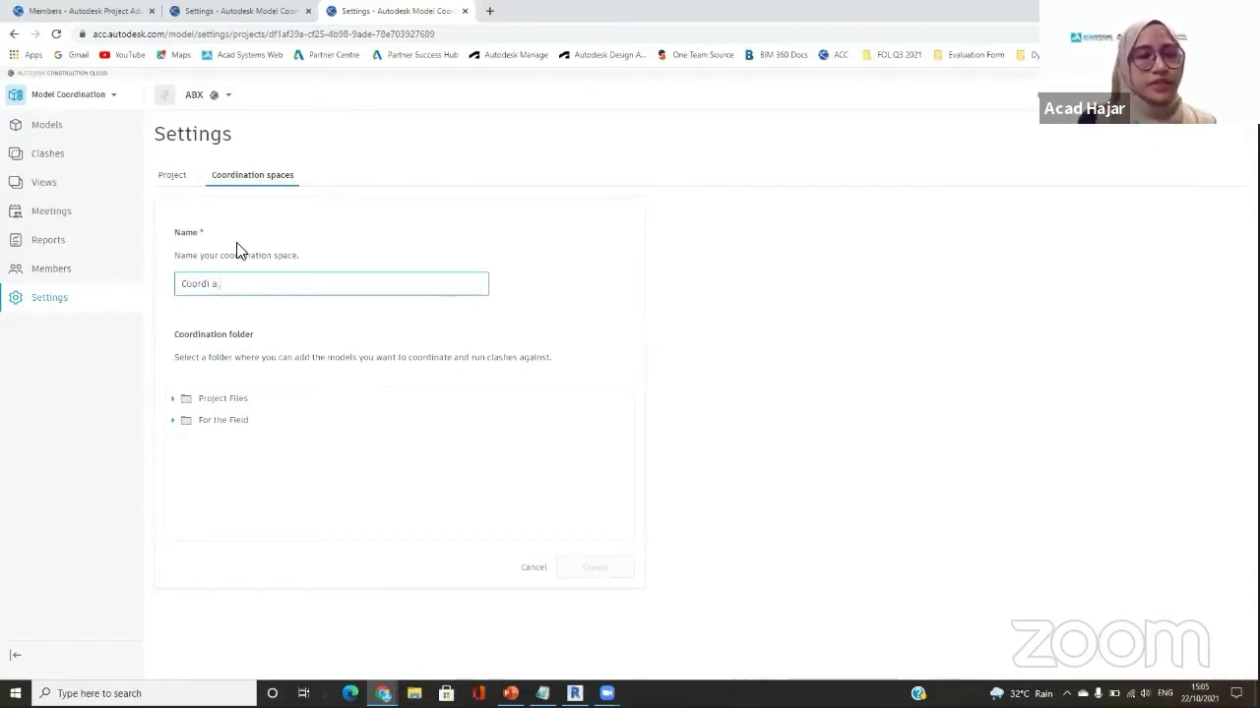
text(Coordination_02)
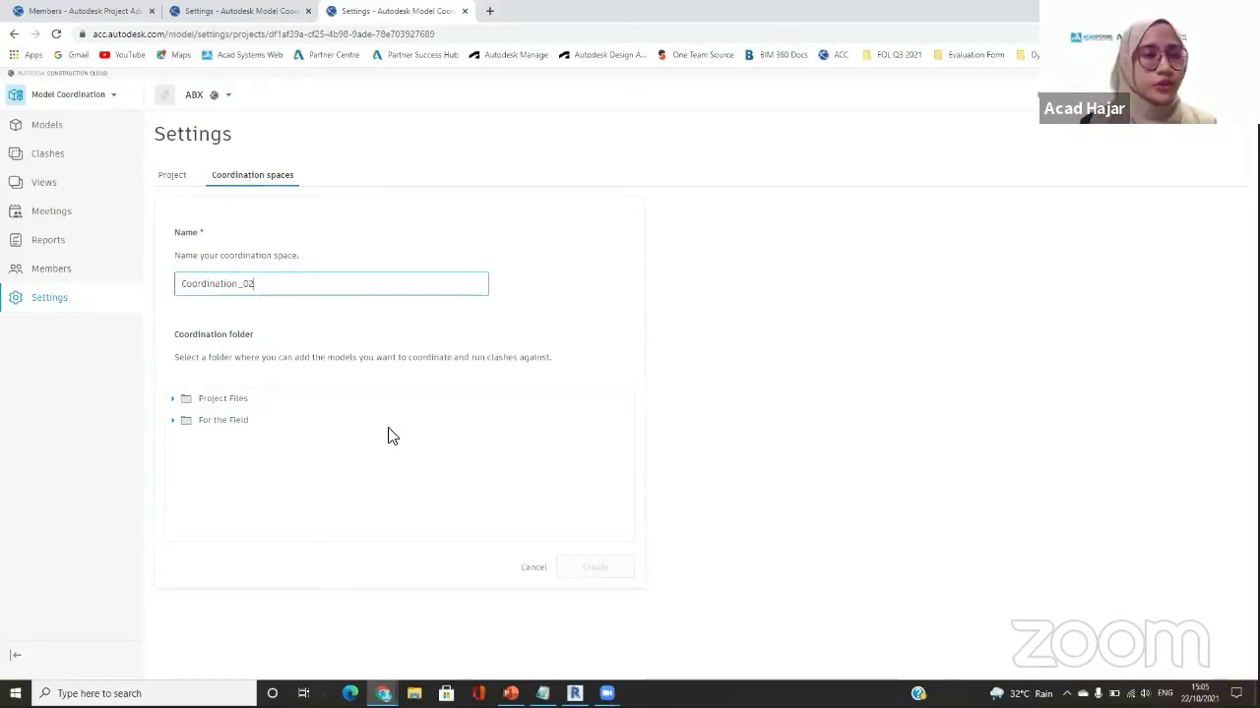
click(173, 401)
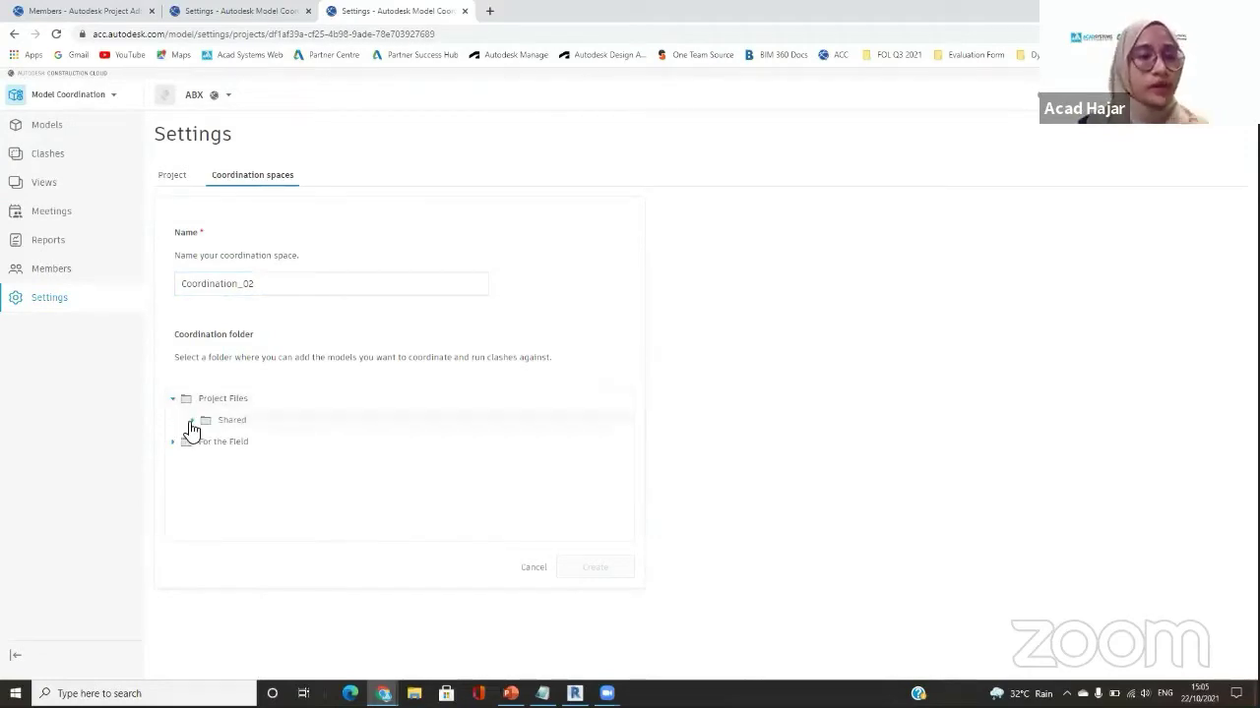
click(191, 421)
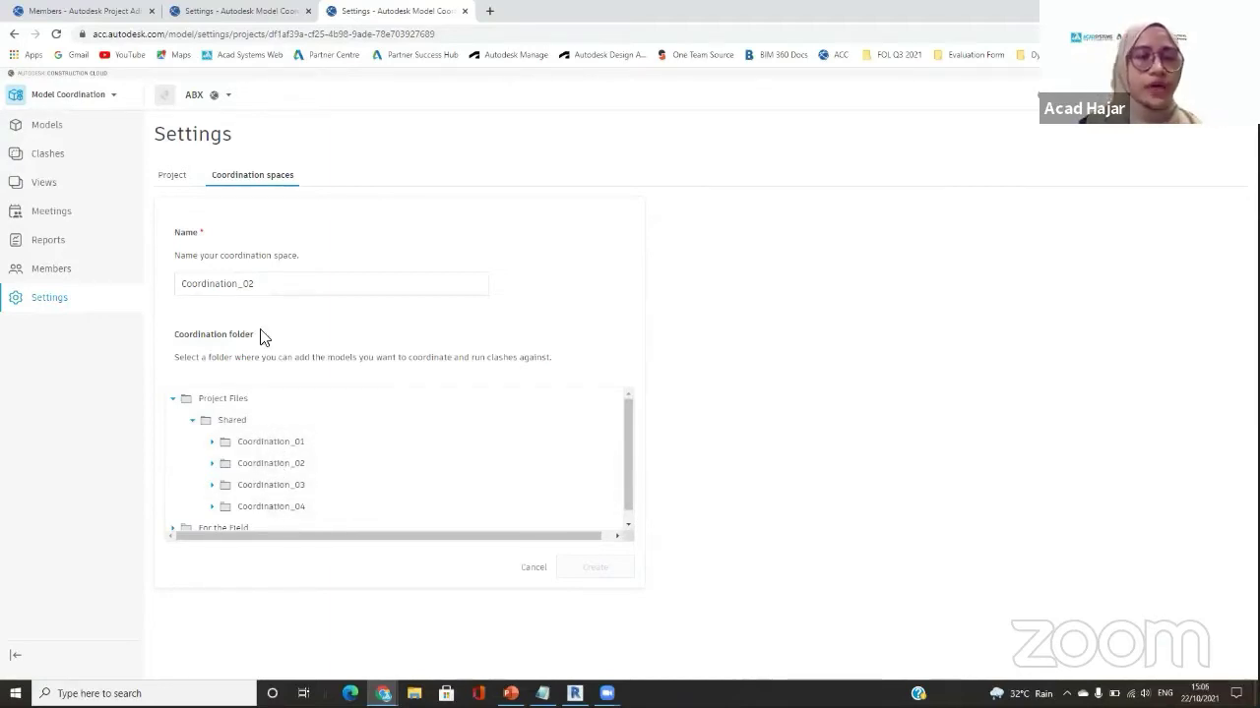
click(265, 289)
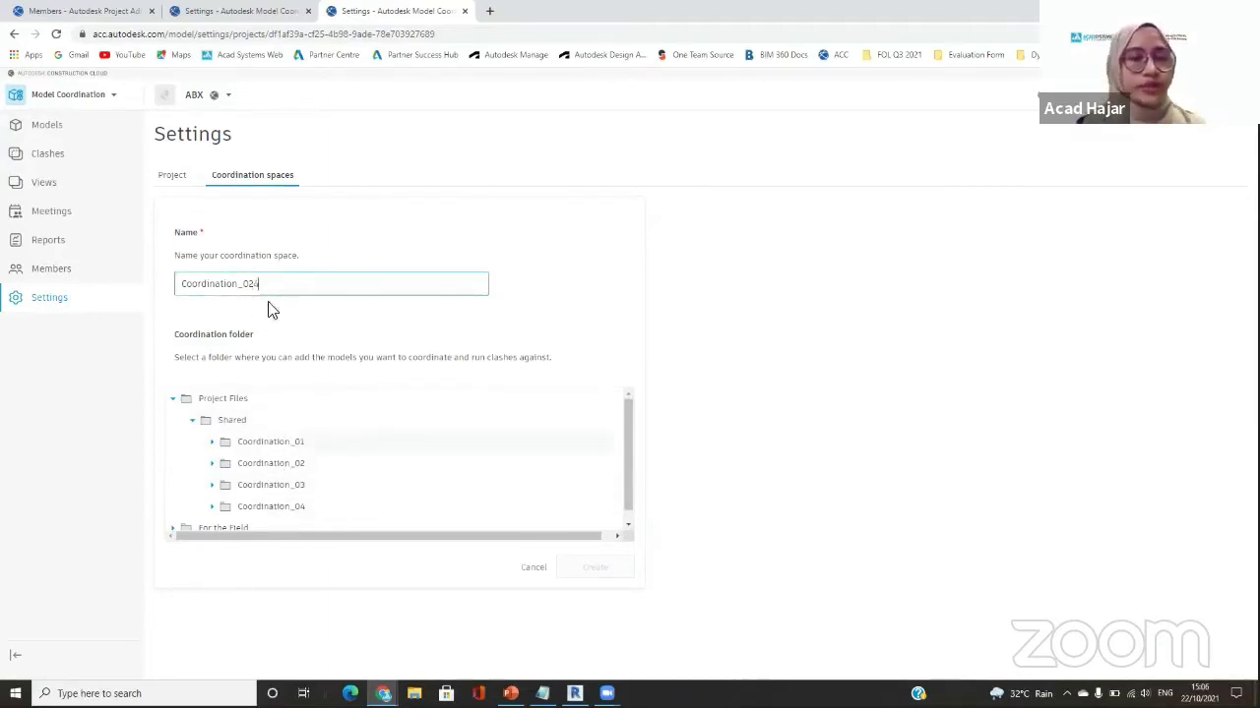
text(4)
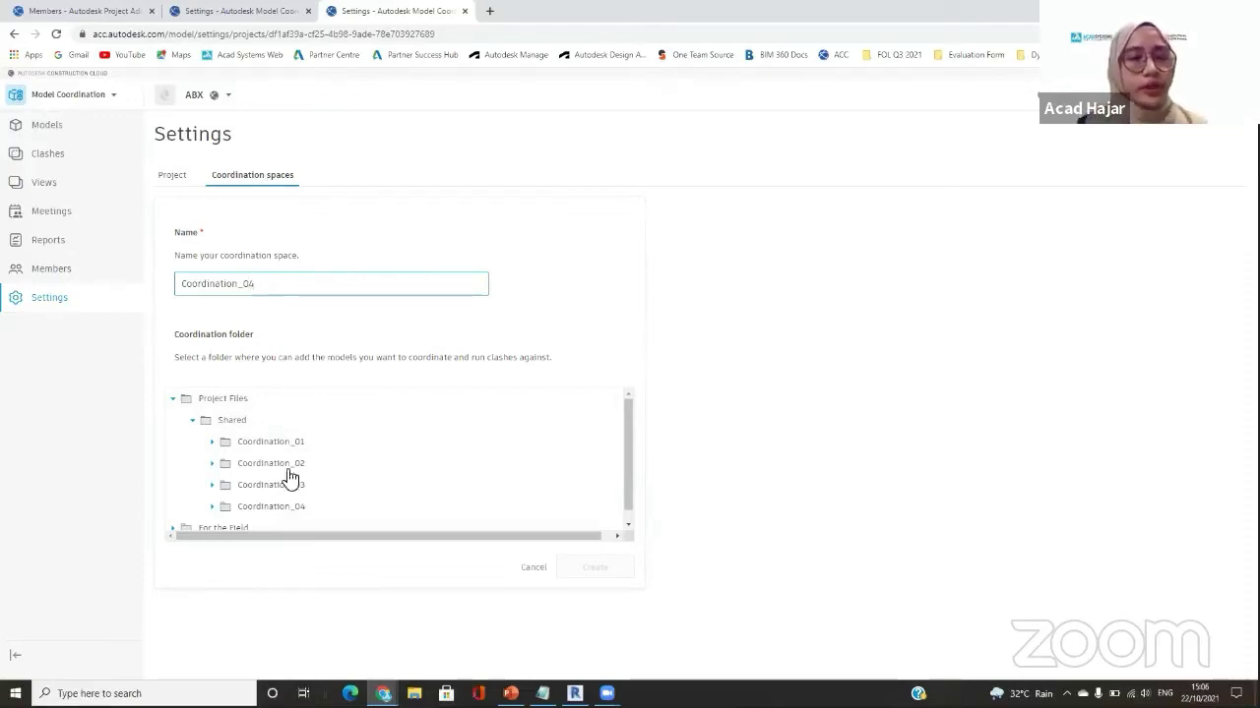
click(272, 506)
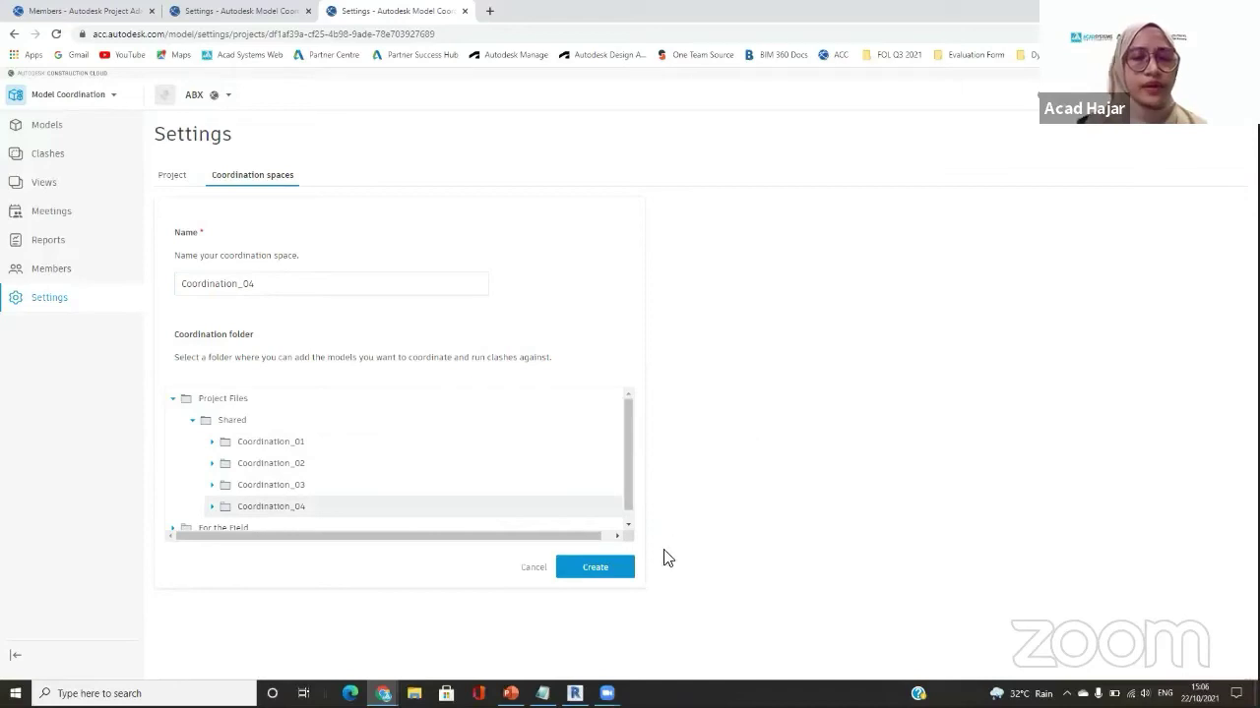
click(611, 567)
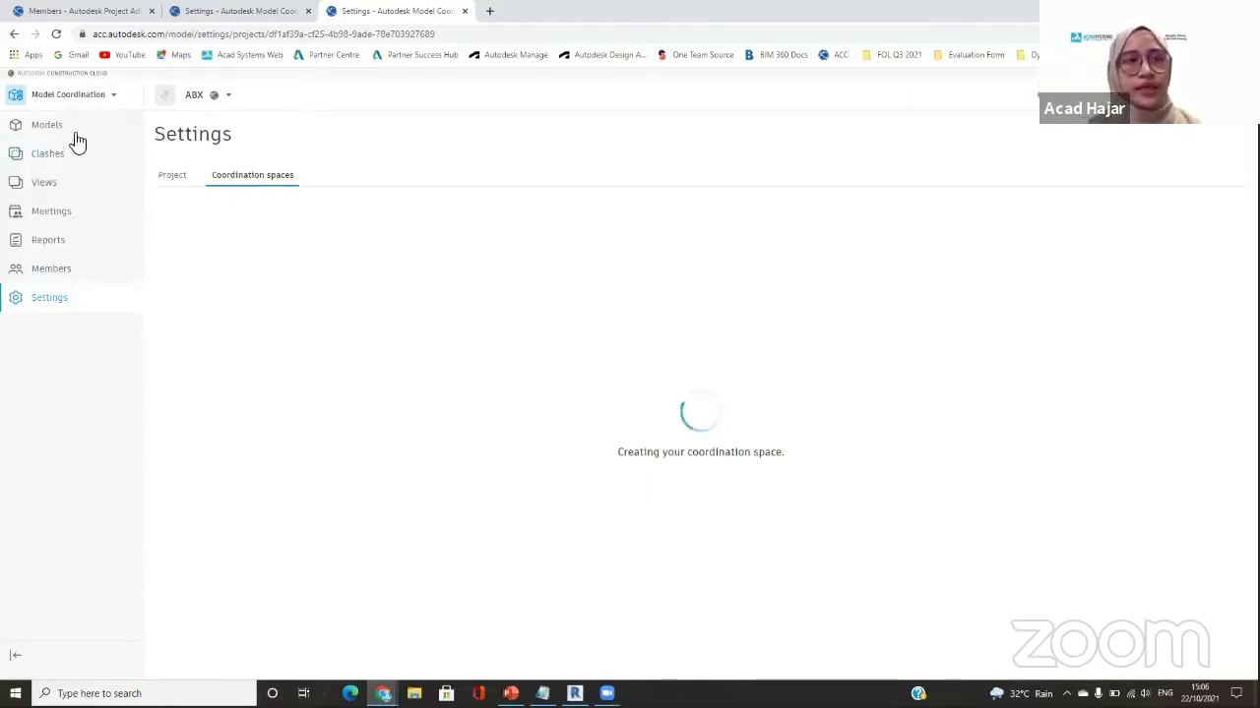
Display the model list for the Coordination_04 coordination space.
click(81, 96)
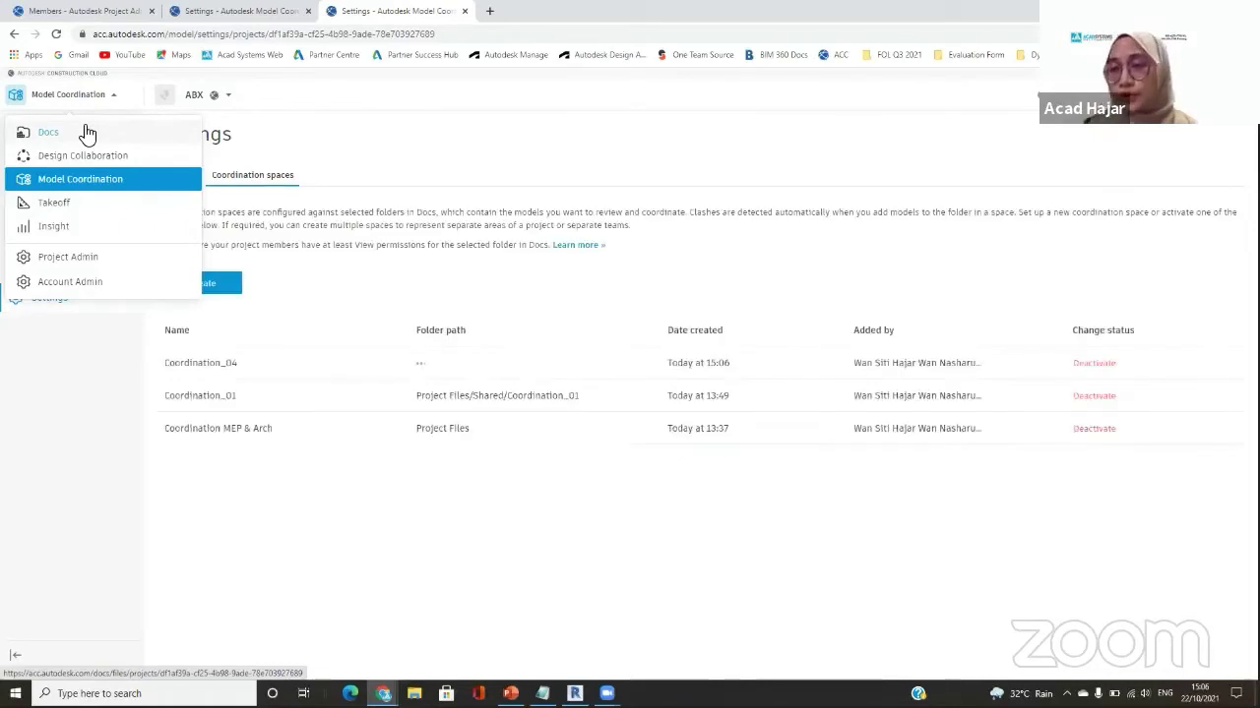
click(456, 270)
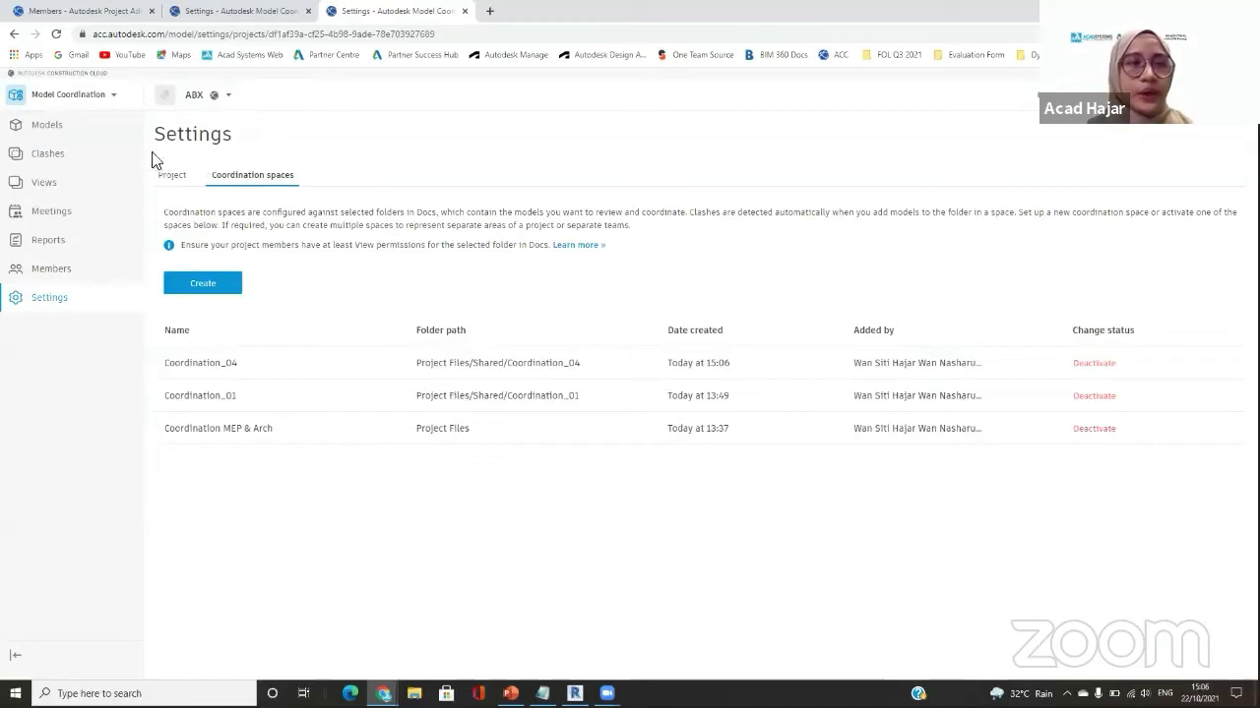
click(96, 133)
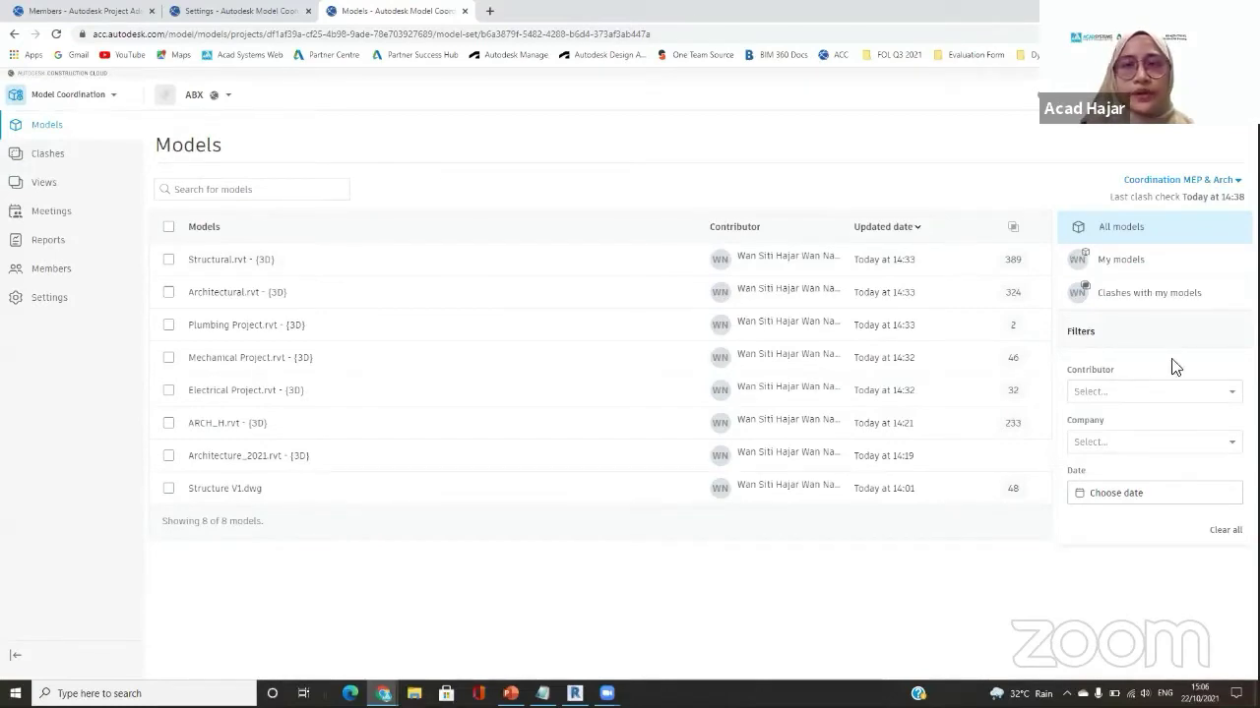
click(1185, 182)
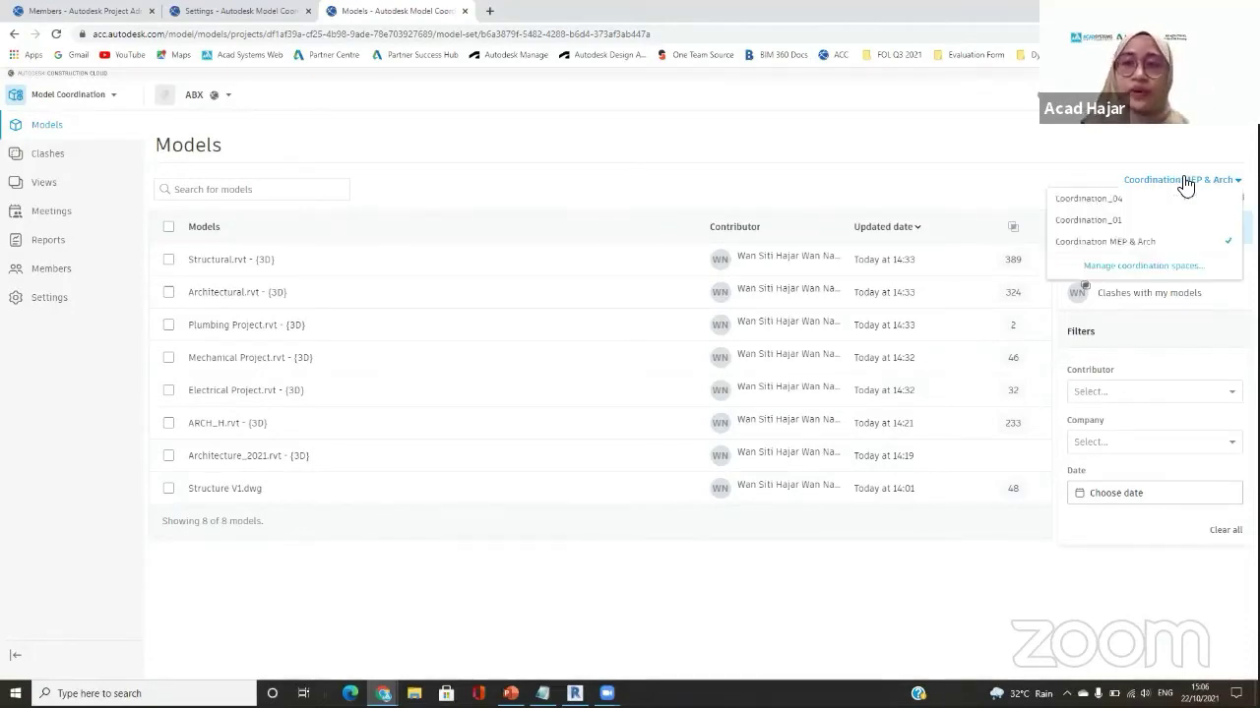
click(1107, 203)
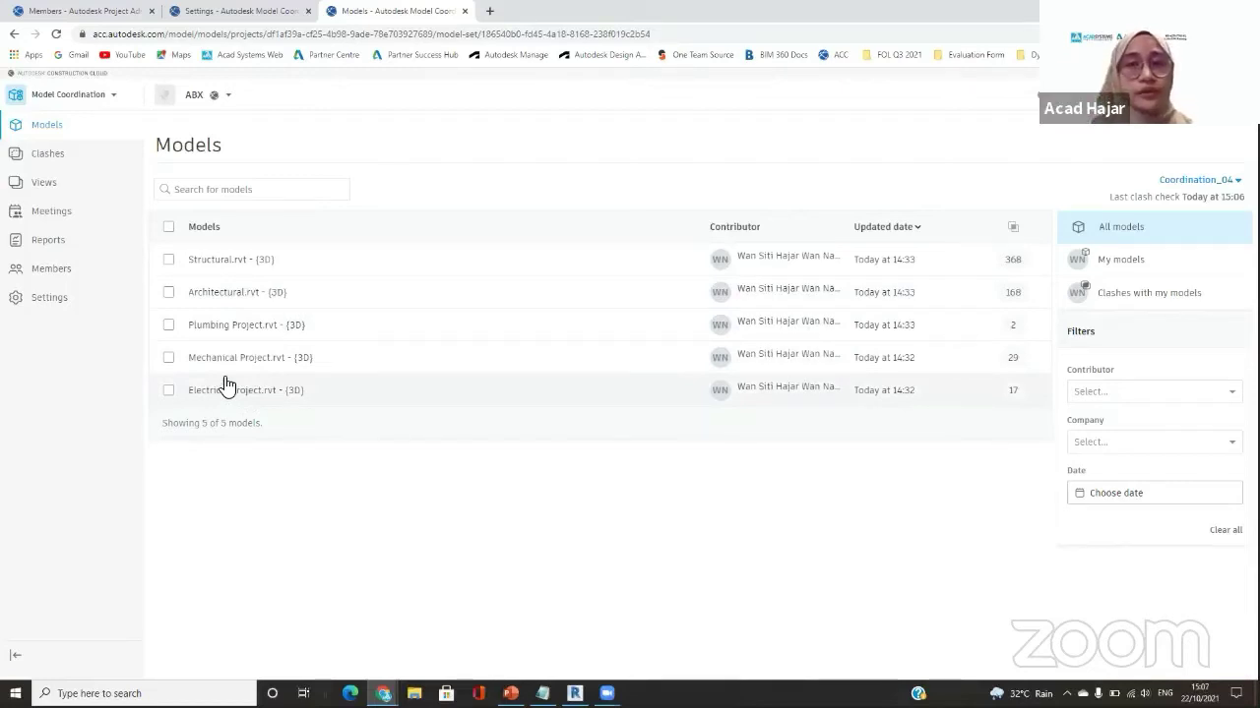
click(81, 98)
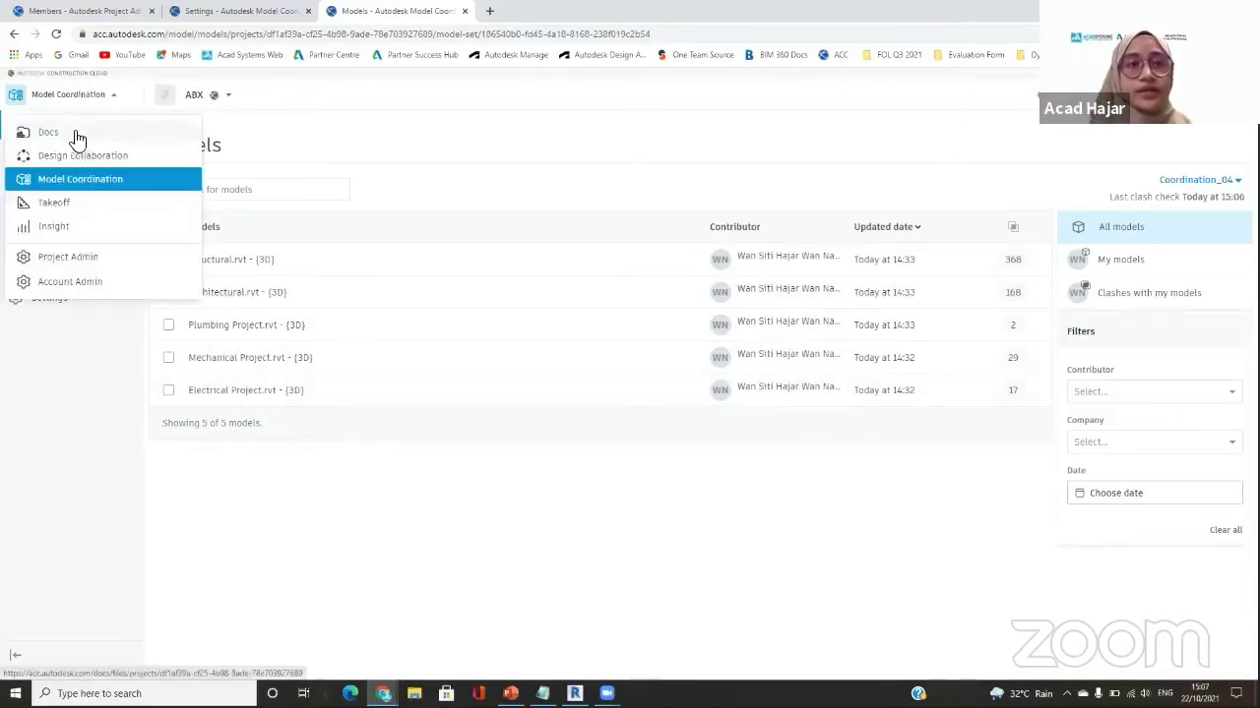
click(295, 163)
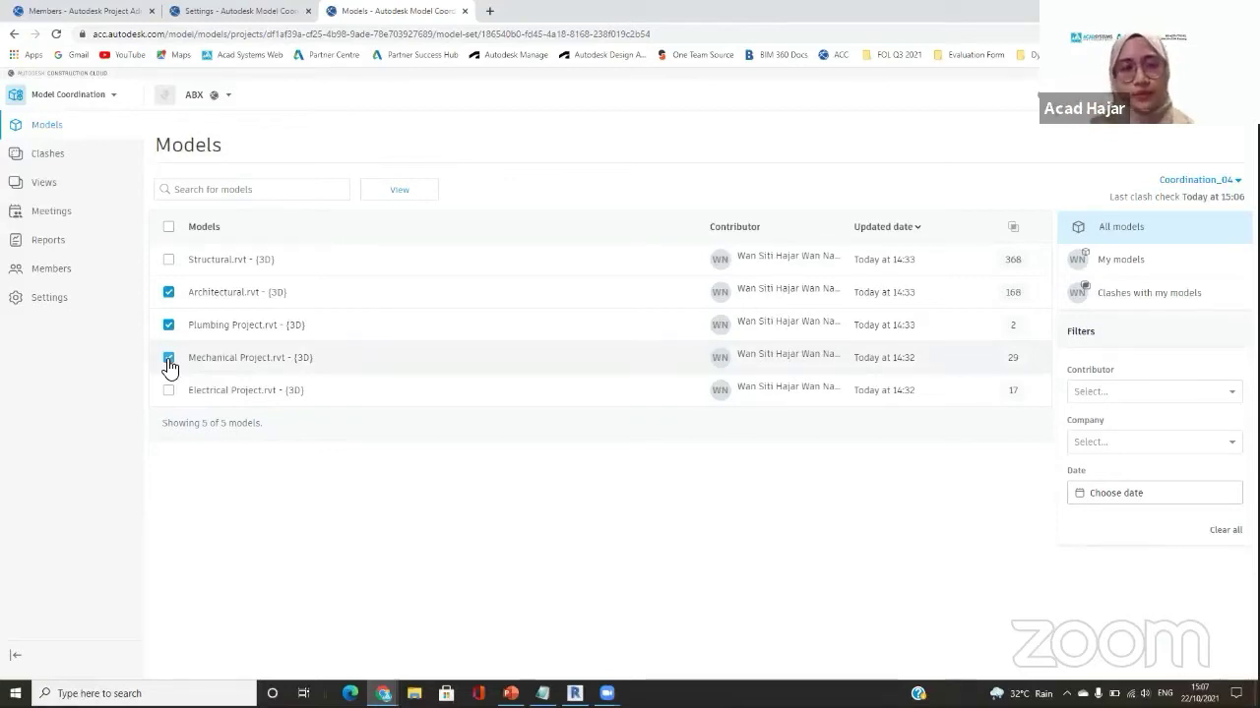
Open the Architectural, Plumbing and Mechanical models together in the viewer and inspect the combined building from several angles.
click(394, 190)
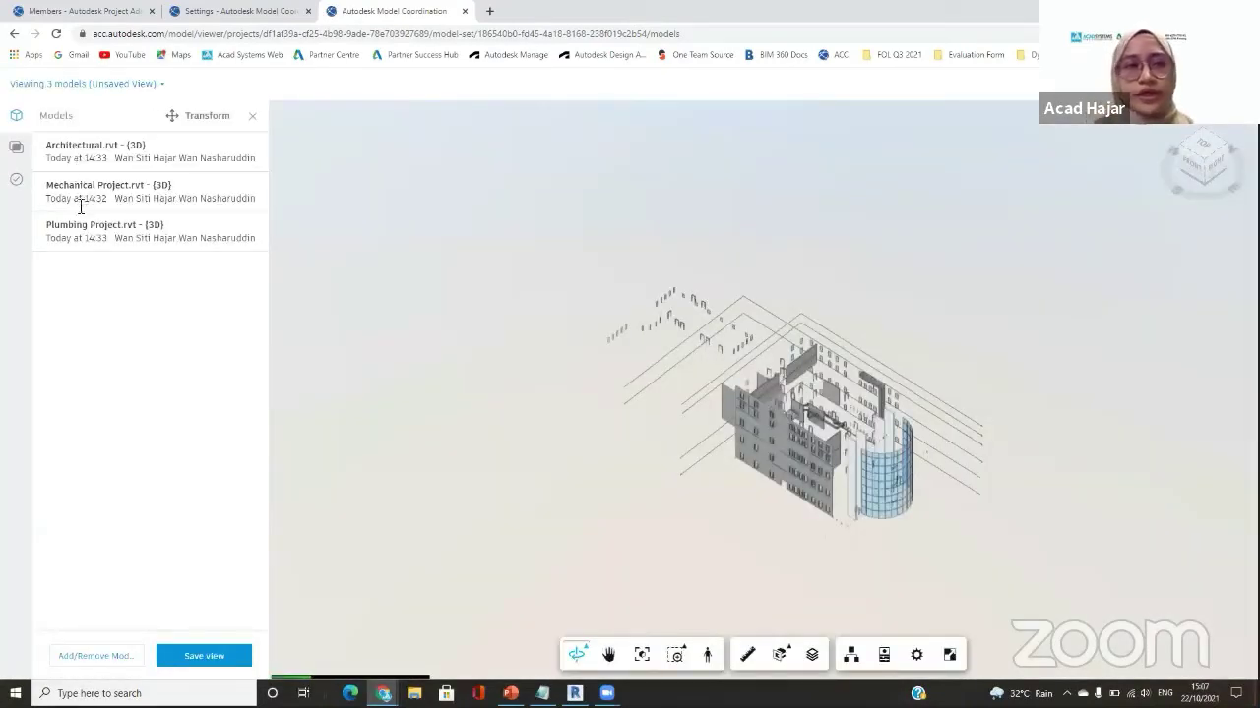
scroll(816, 389, up, 5)
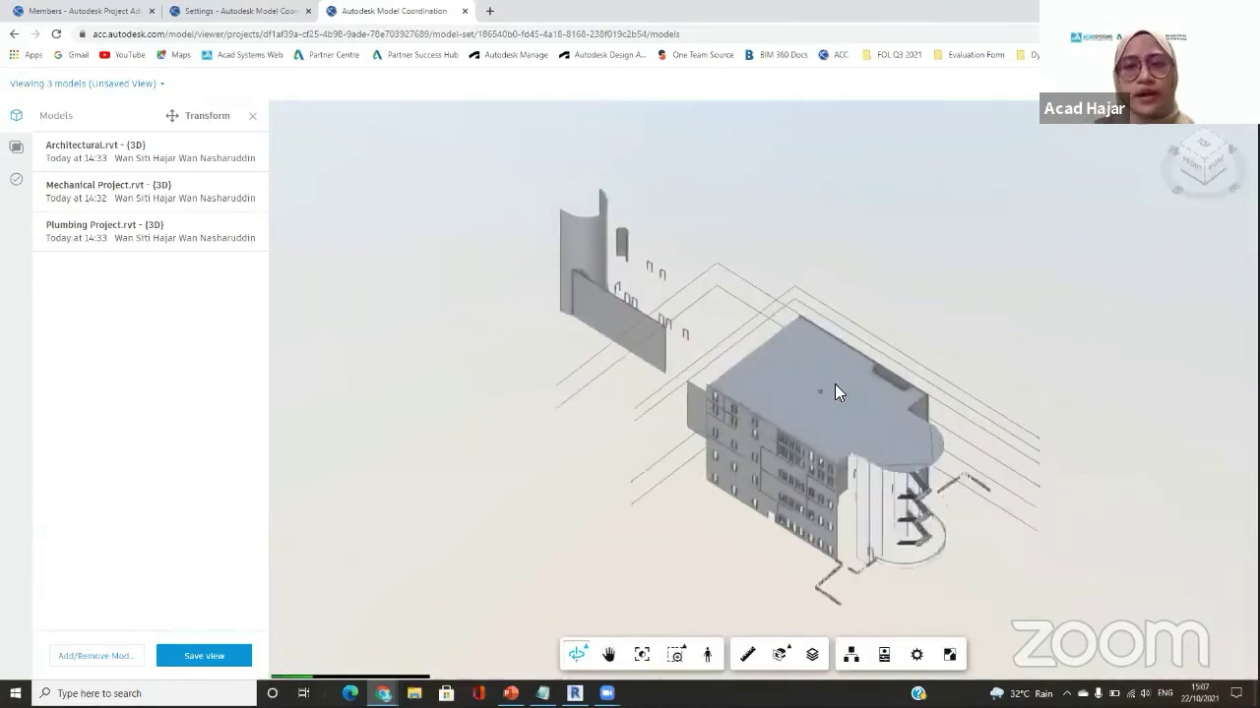
drag(796, 335, 1070, 347)
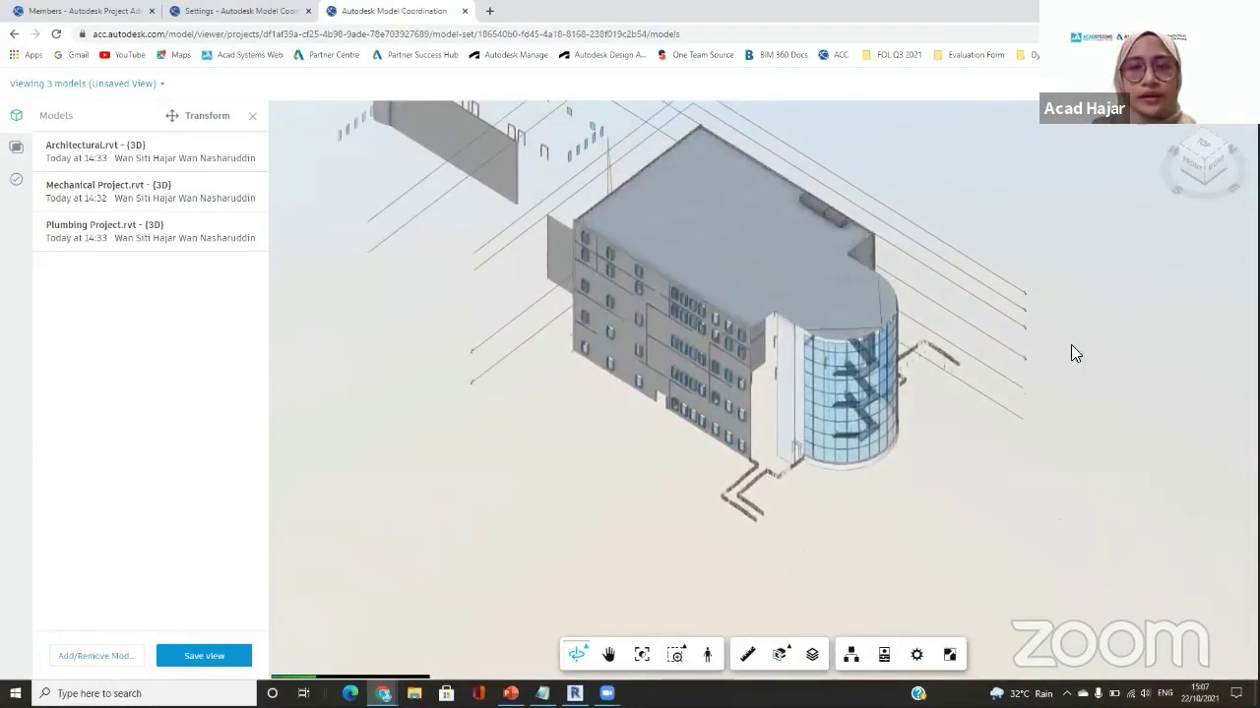
scroll(1084, 291, down, 2)
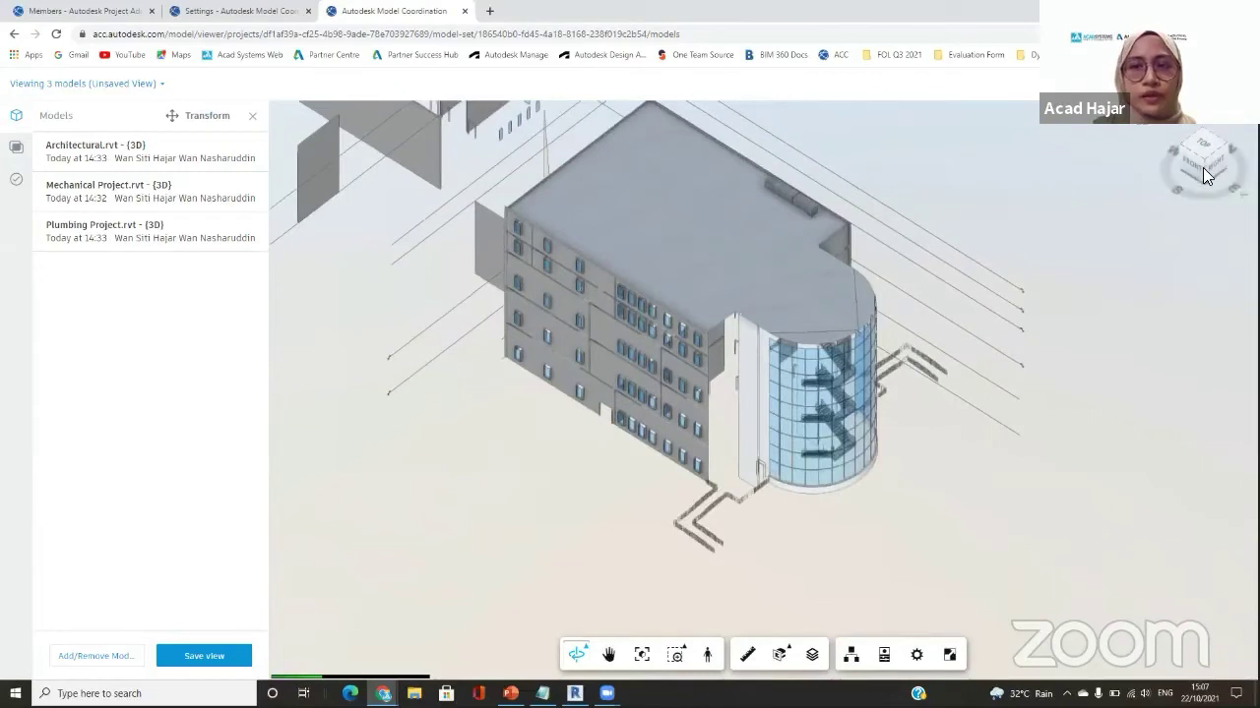
drag(1117, 197, 816, 105)
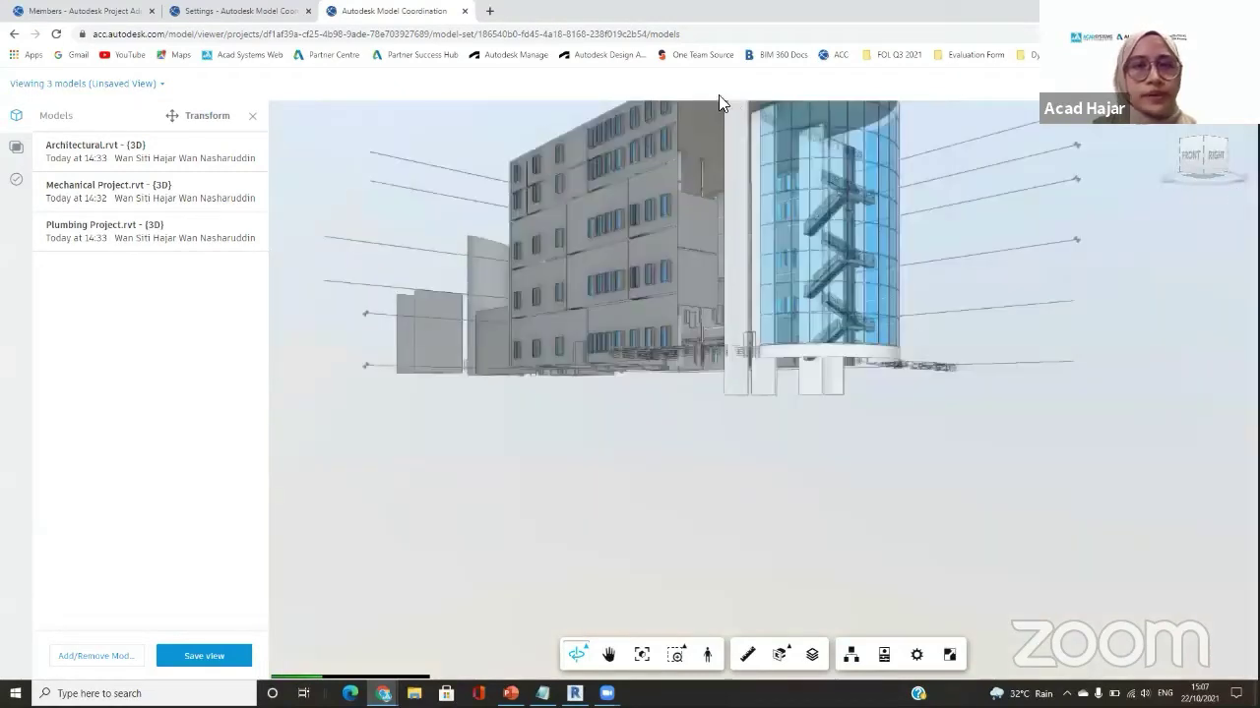
mouse_move(1198, 155)
mouse_down()
mouse_move(1114, 158)
mouse_move(939, 241)
mouse_move(732, 262)
mouse_move(813, 223)
mouse_up()
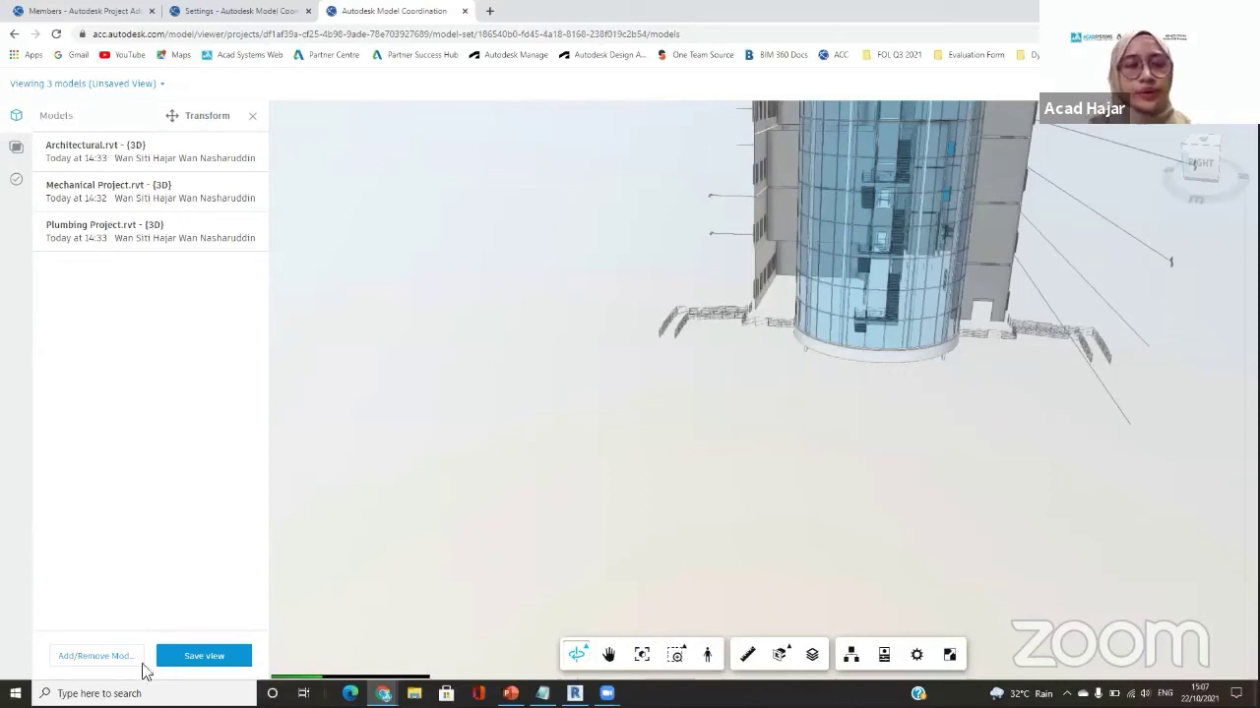
Show the clashes between the viewed models and set Mechanical Project.rvt as the primary model.
click(22, 150)
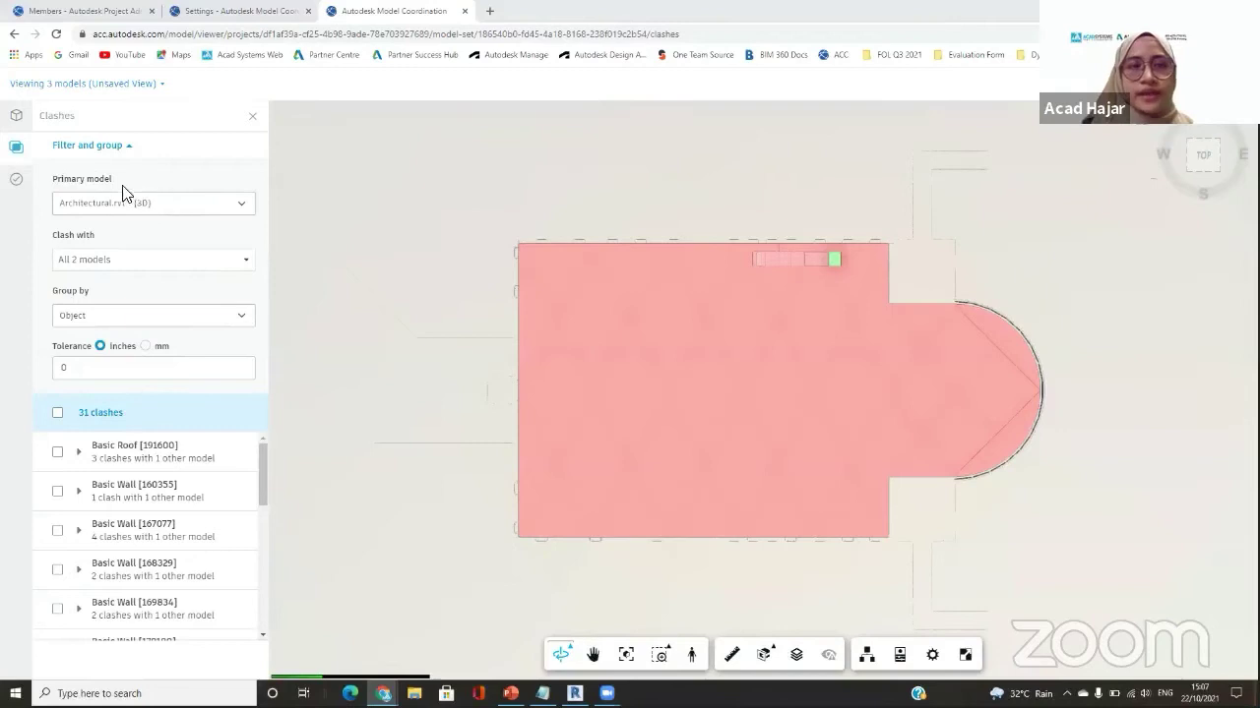
click(119, 204)
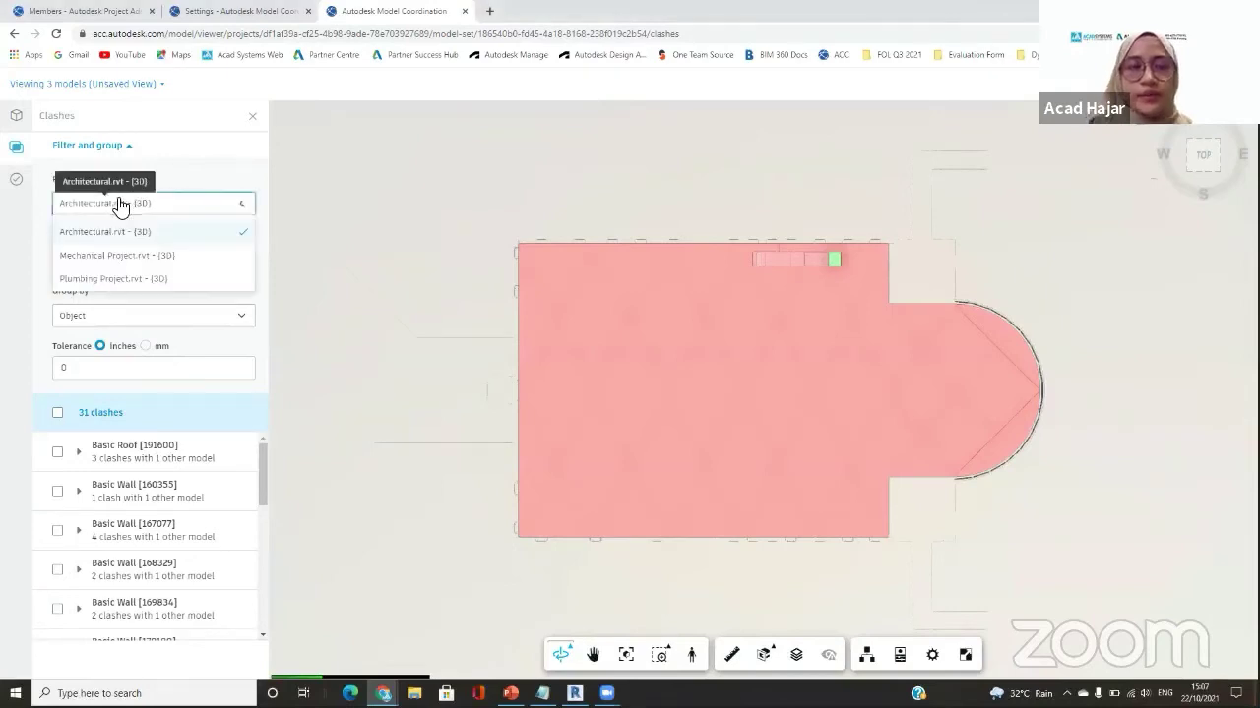
click(123, 258)
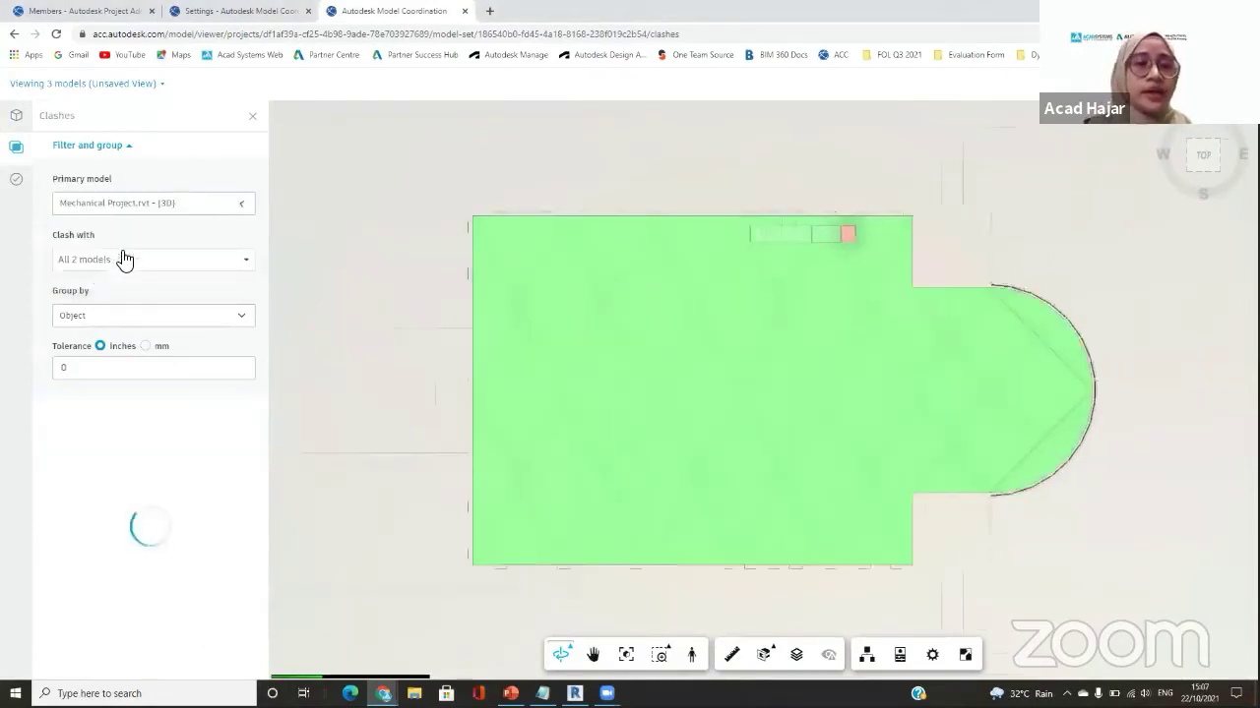
click(142, 203)
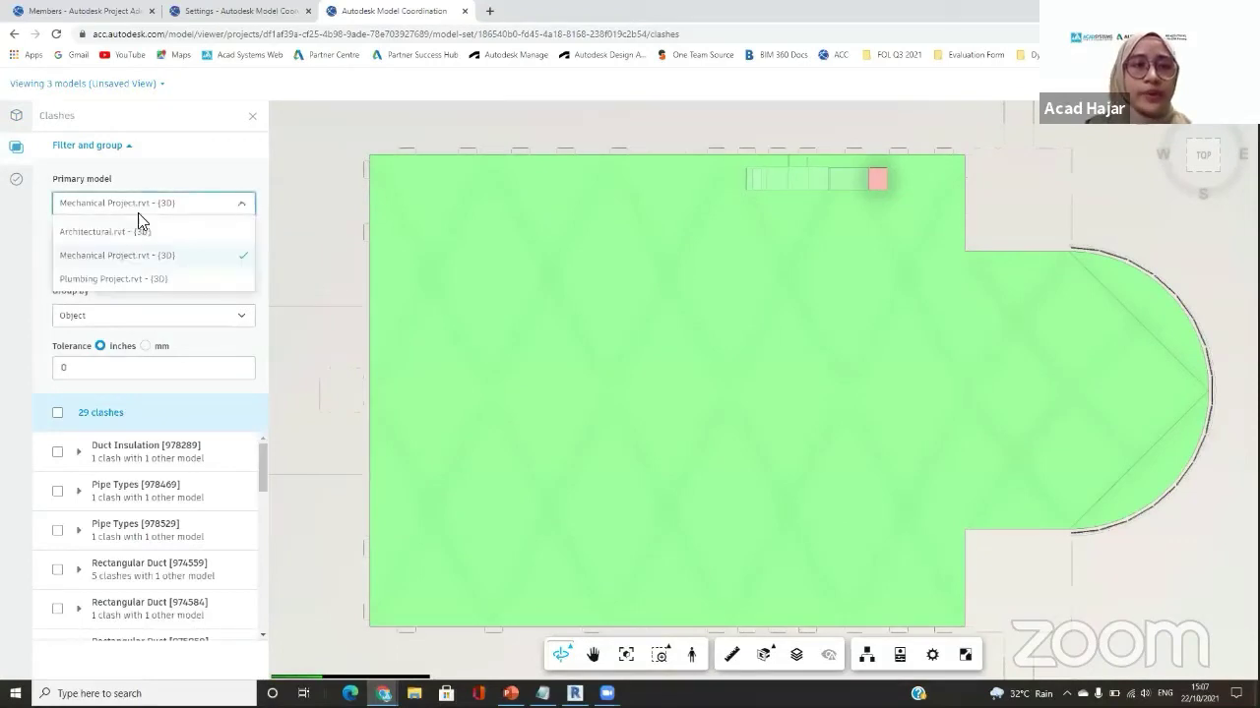
click(138, 207)
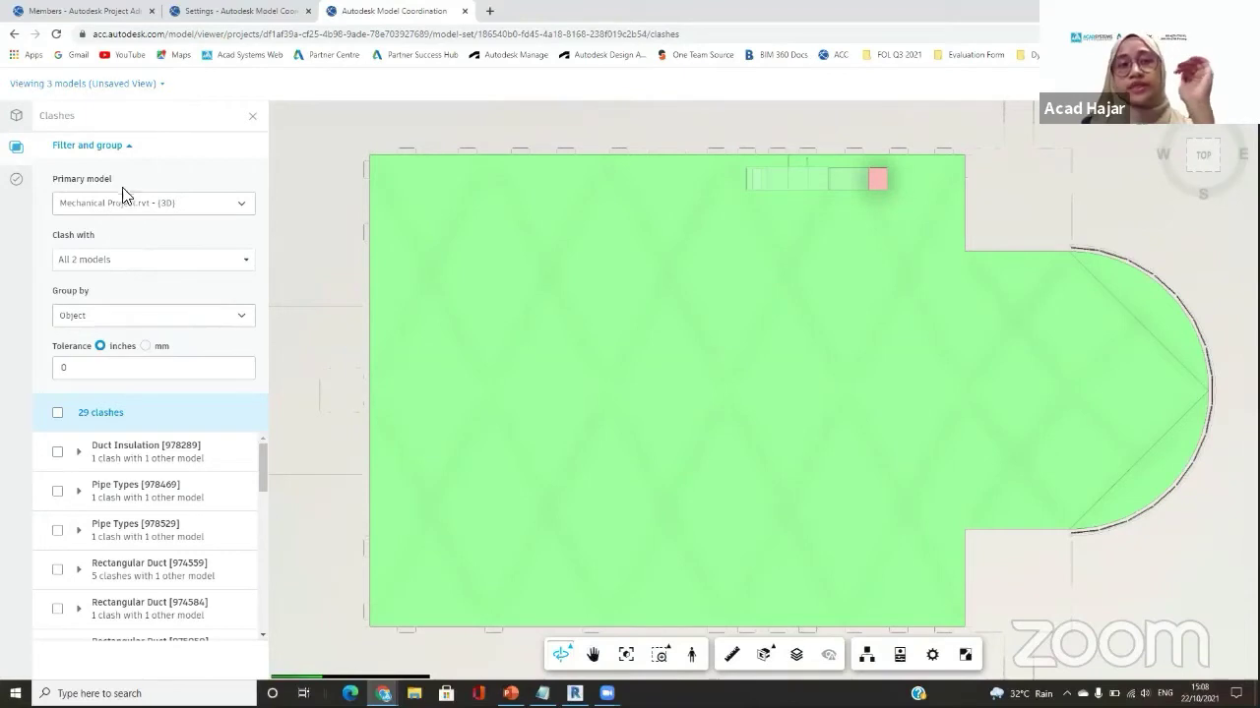
Limit the models compared with the primary model to Architectural.rvt, excluding Plumbing Project.rvt.
click(102, 264)
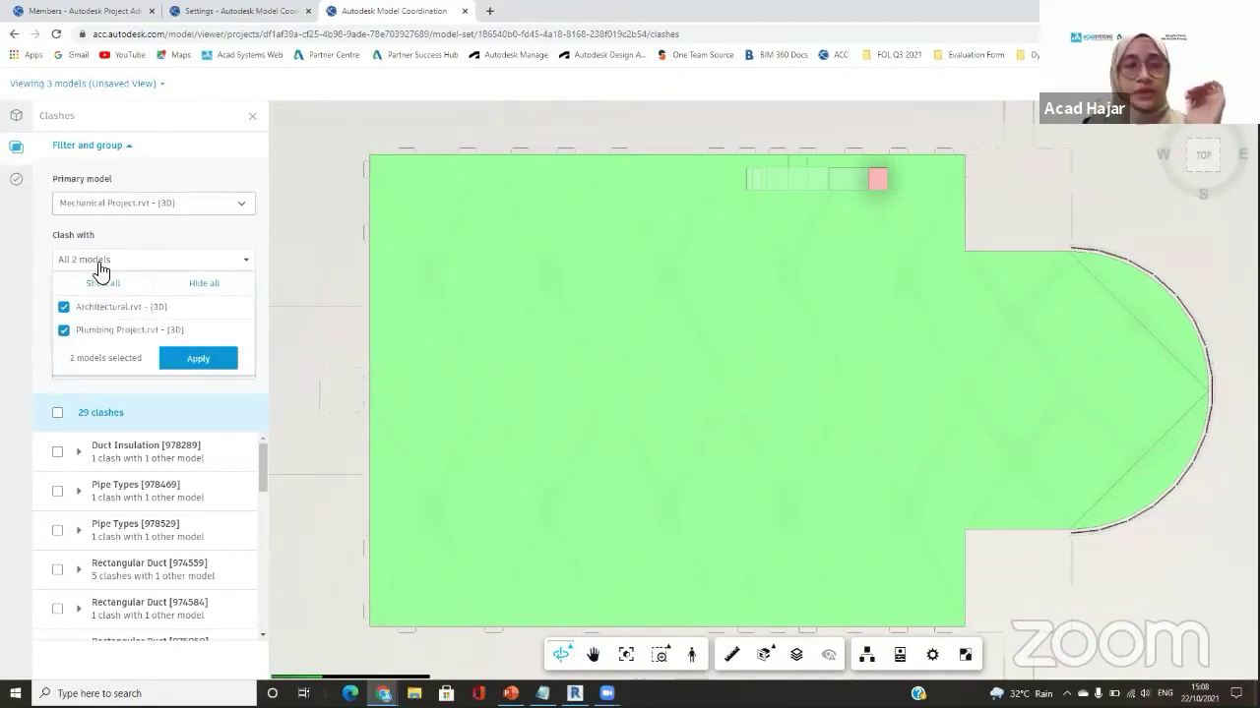
click(64, 308)
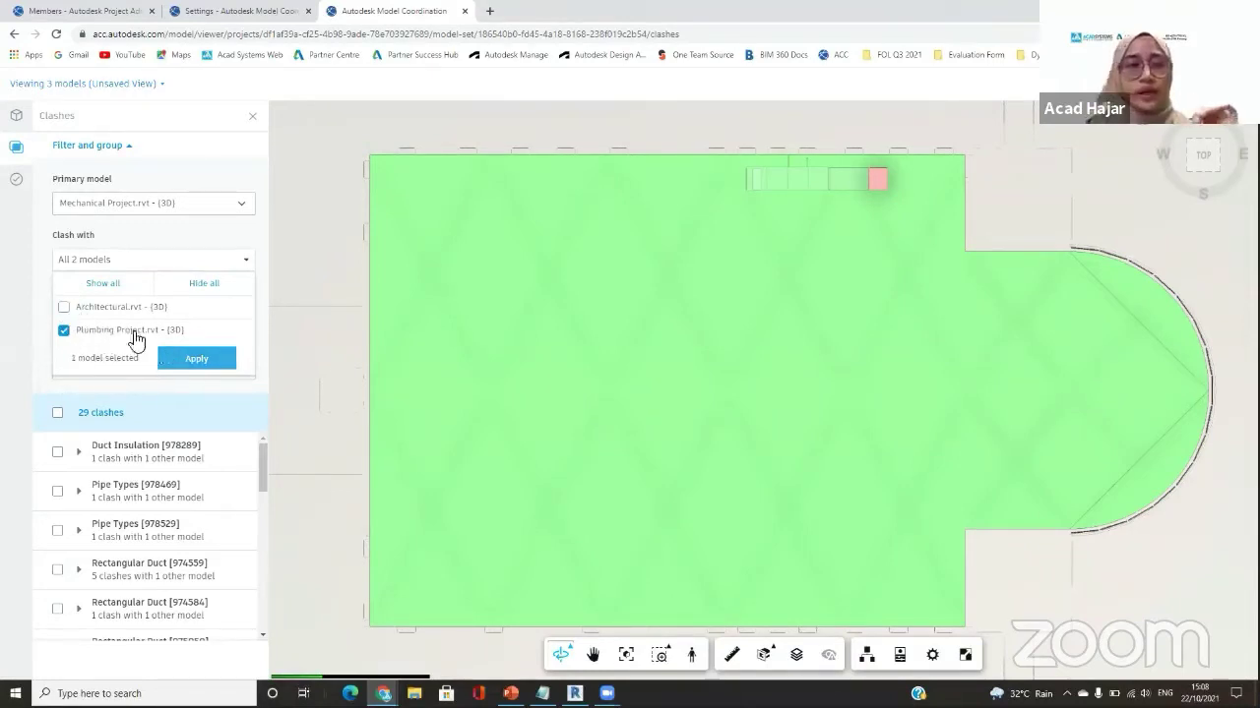
click(65, 308)
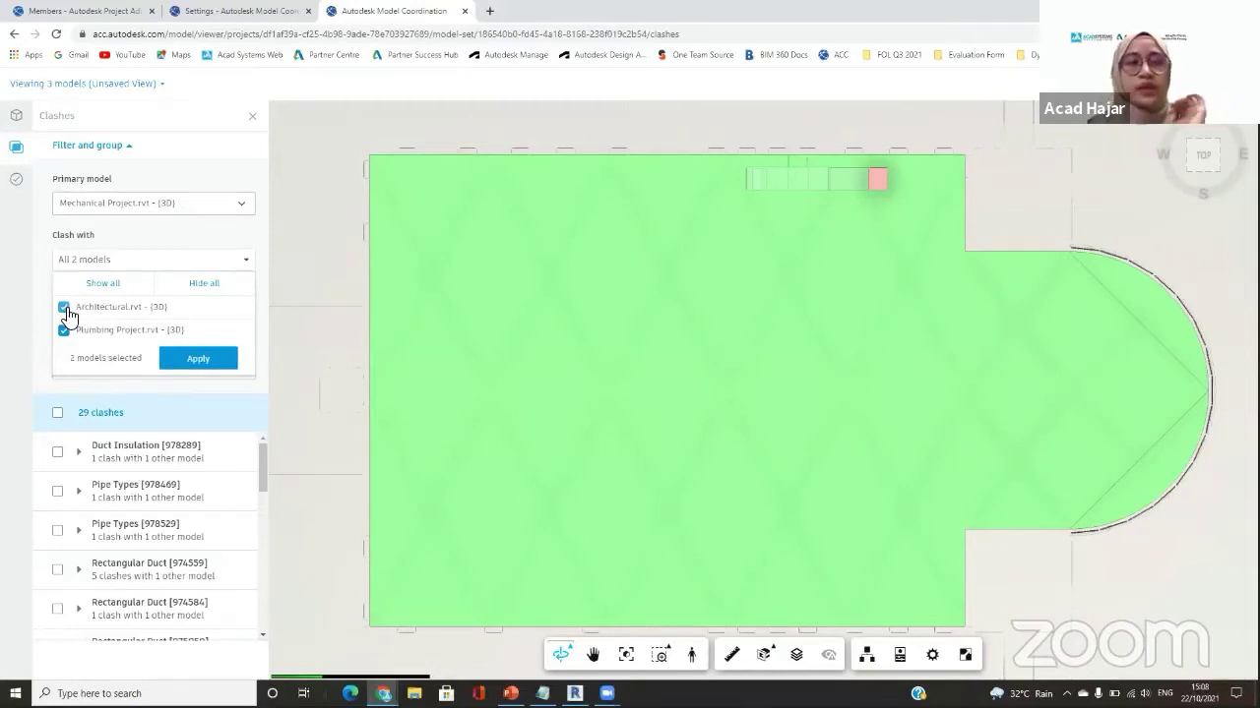
click(64, 331)
click(179, 358)
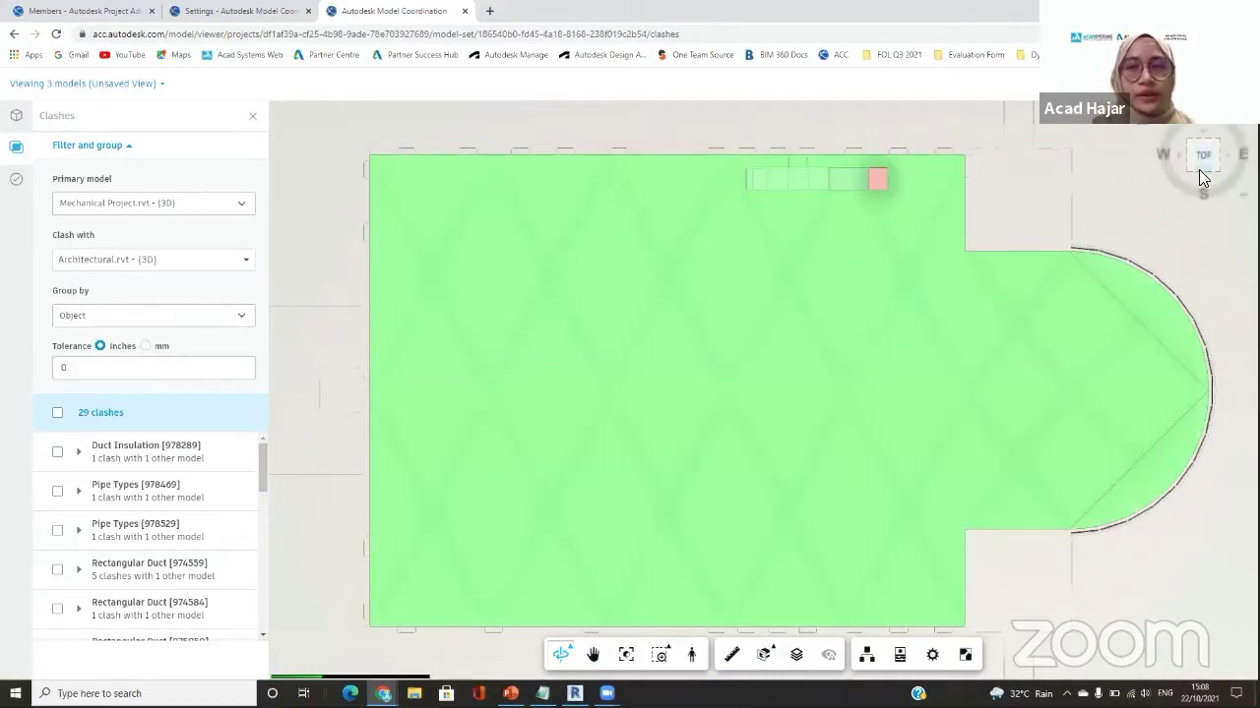
Tilt the model out of the top view and examine the Duct Insulation clash in 3D.
click(1200, 177)
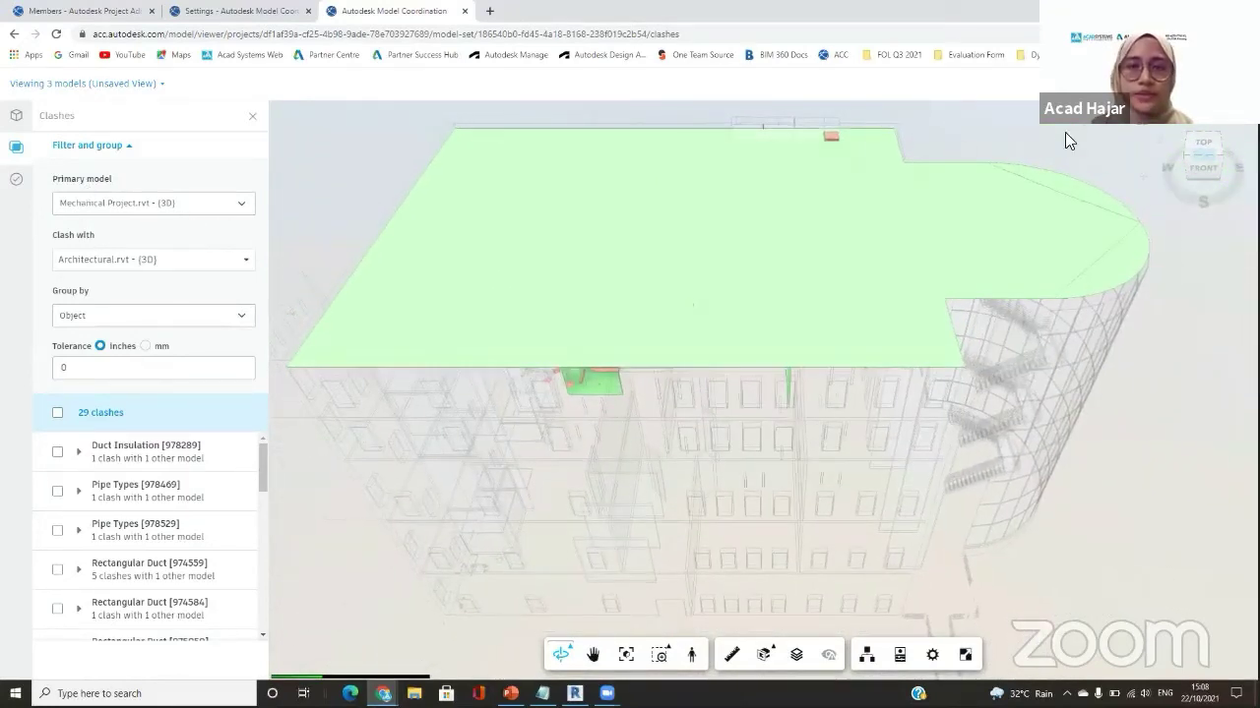
click(167, 455)
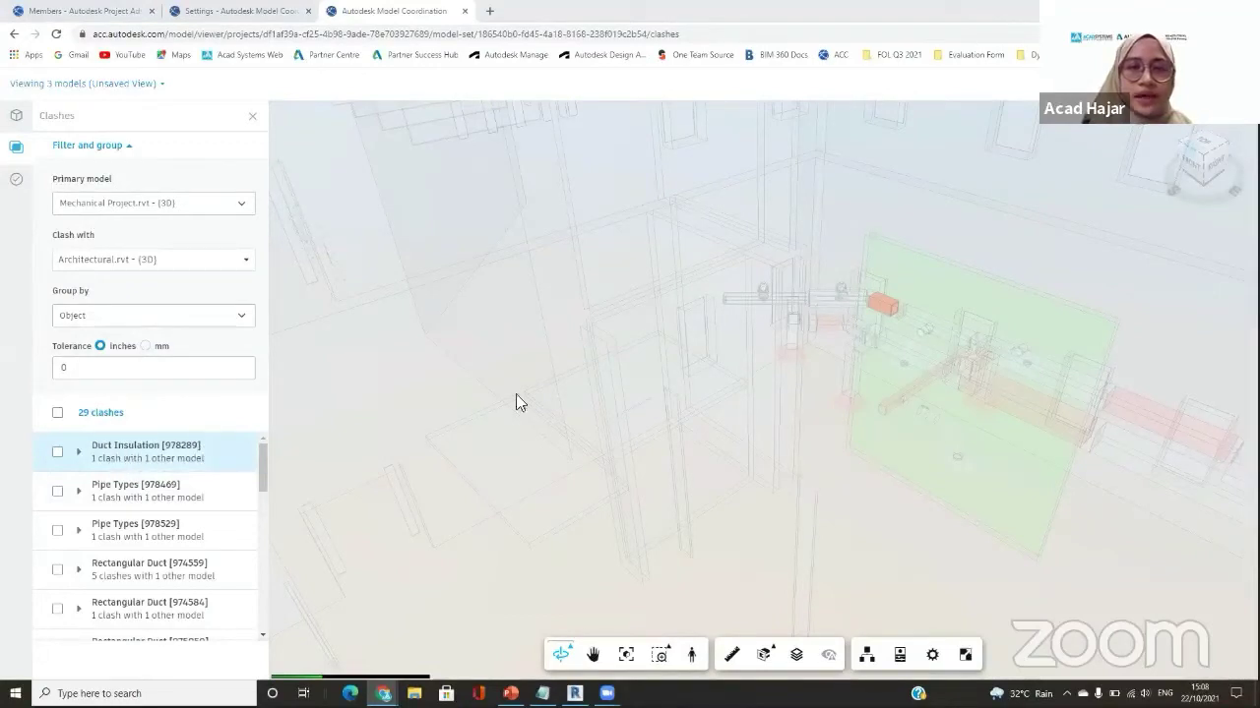
drag(919, 307, 856, 235)
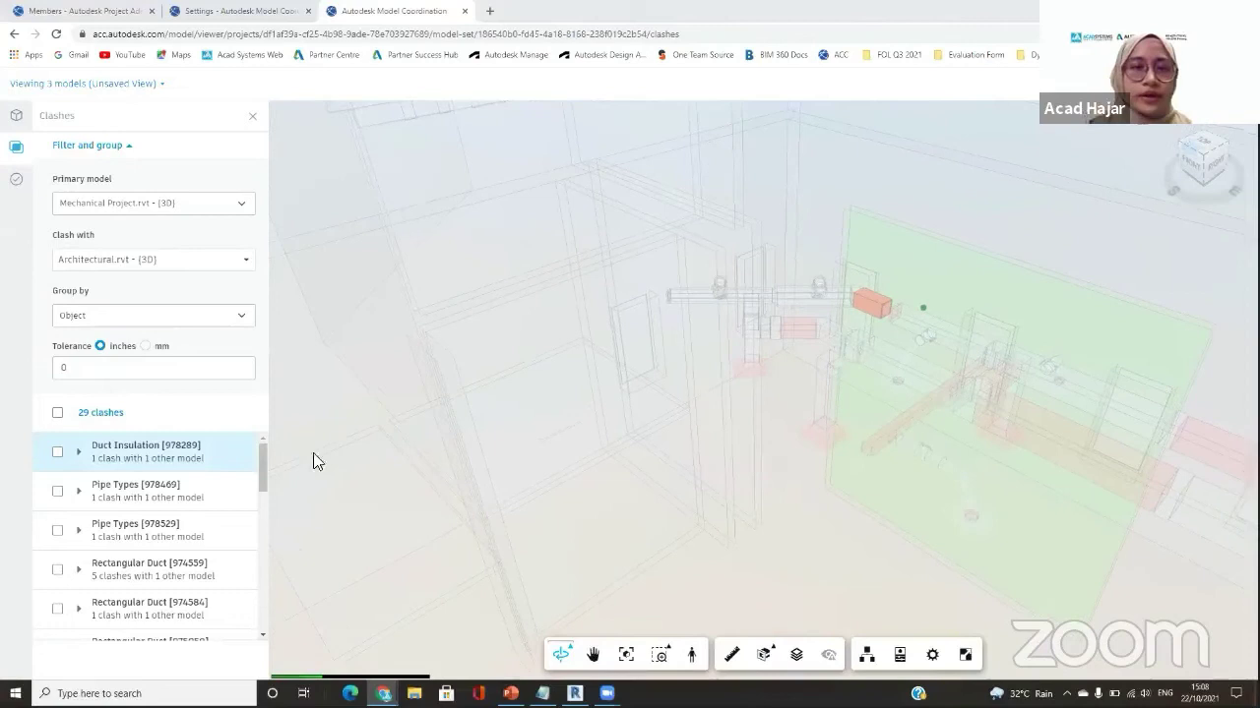
click(193, 470)
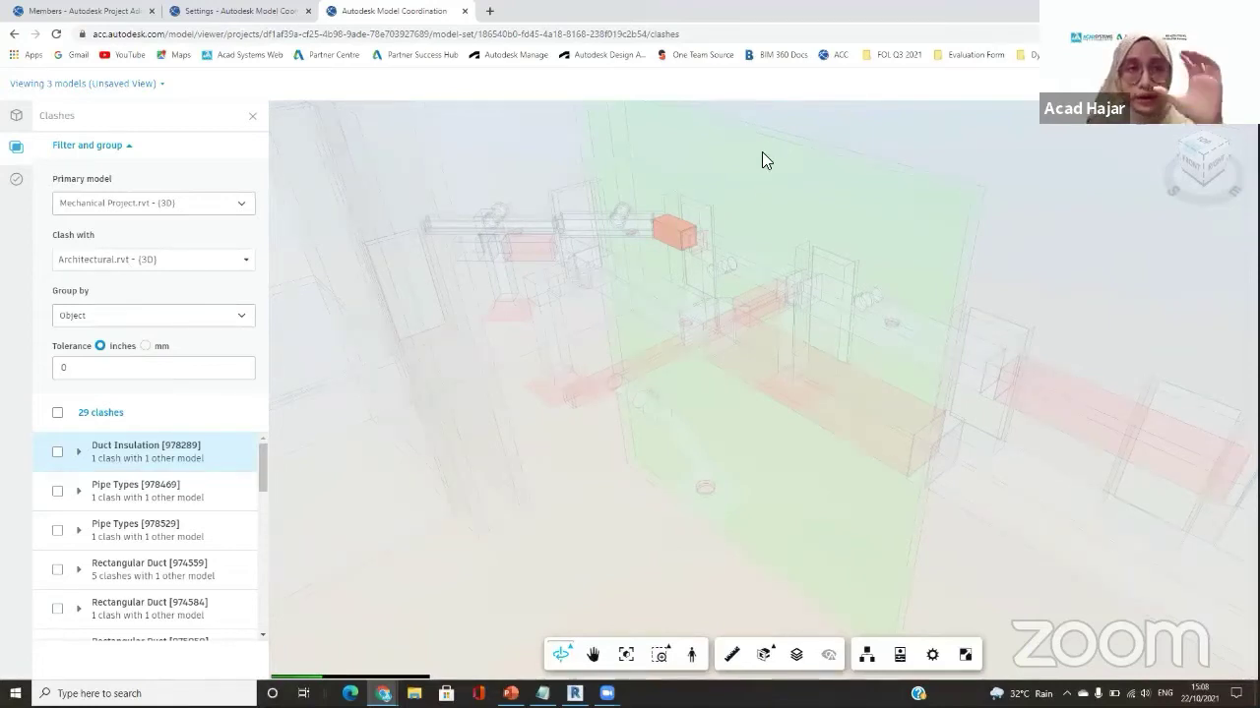
Expand the Duct Insulation clash group and examine its clash with Basic Wall [167077] of the architectural model.
click(81, 452)
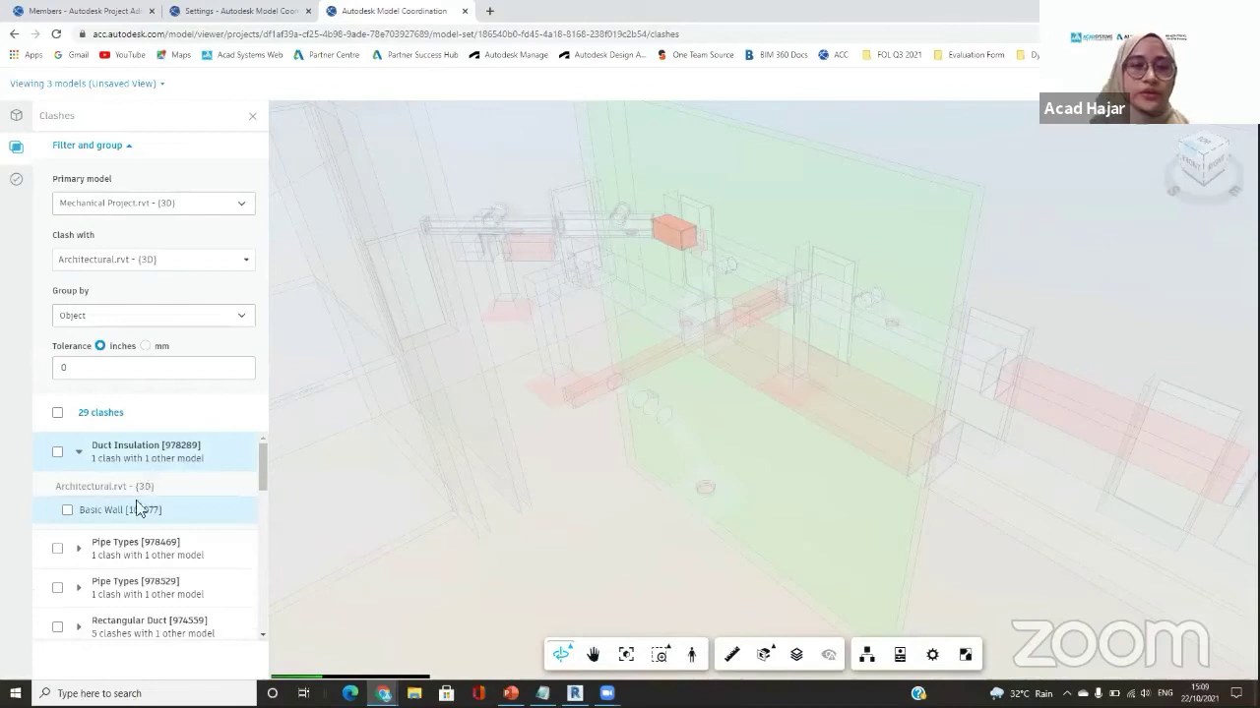
click(81, 452)
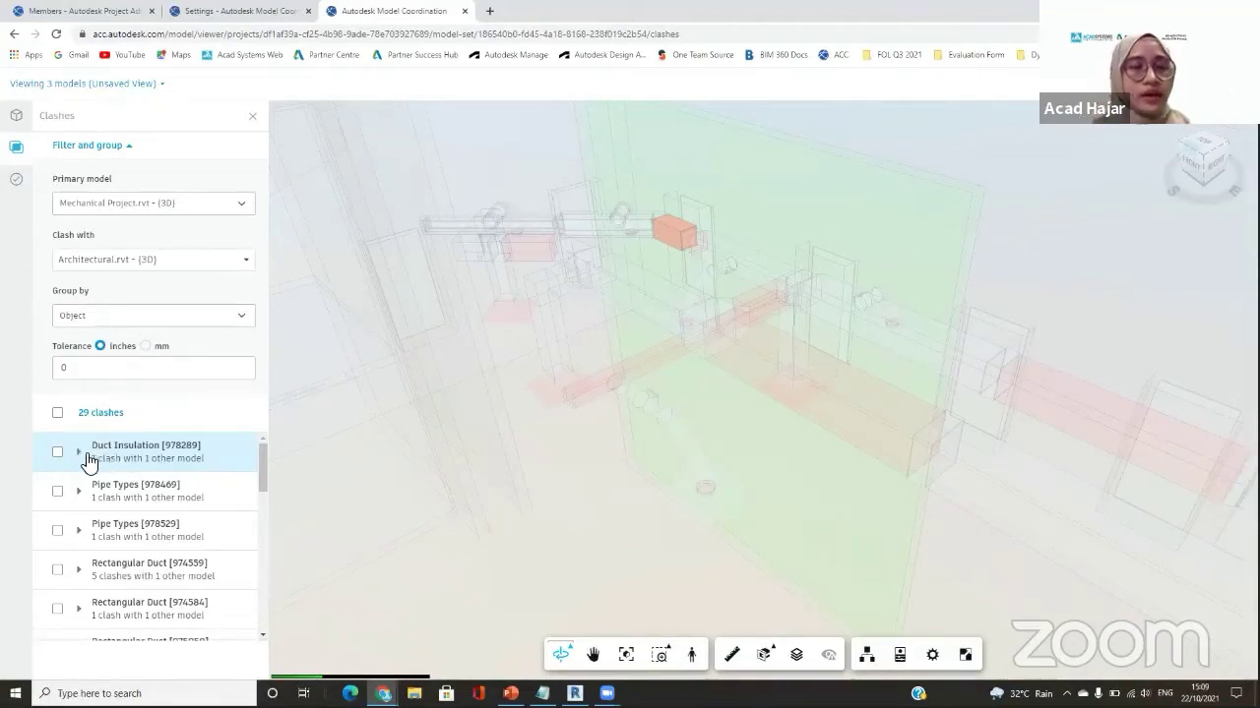
click(78, 453)
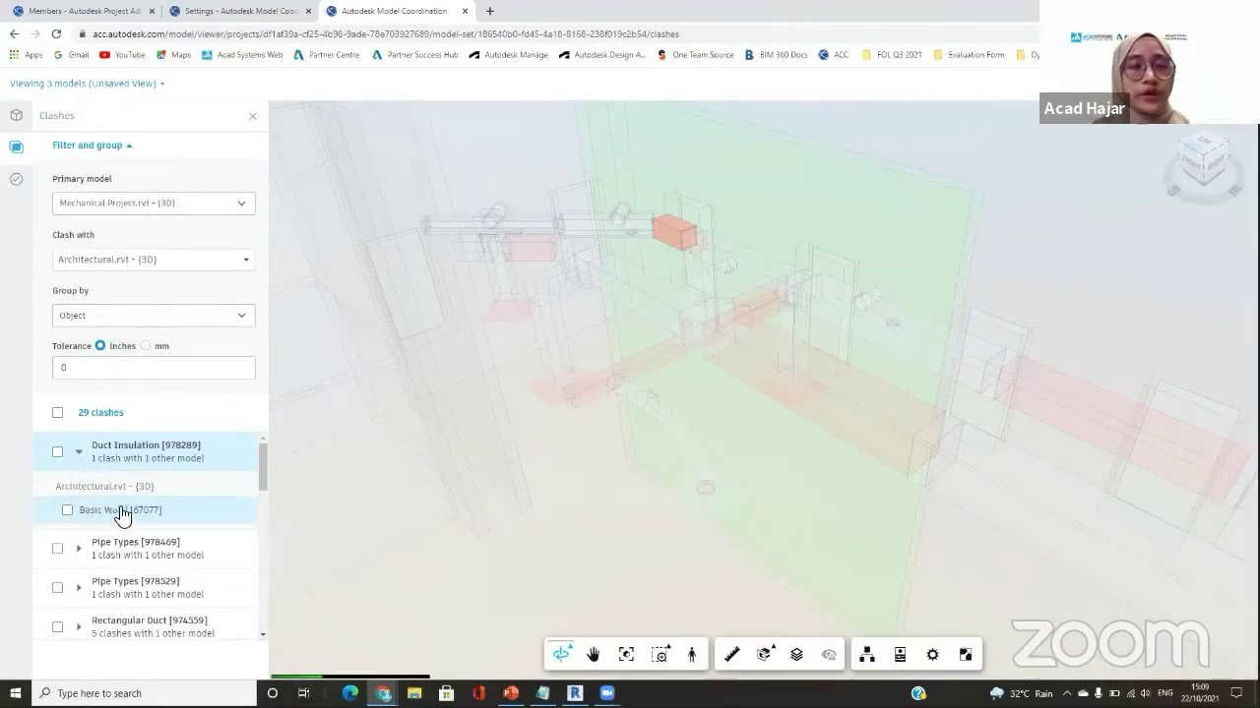
scroll(118, 492, down, 2)
scroll(112, 478, up, 2)
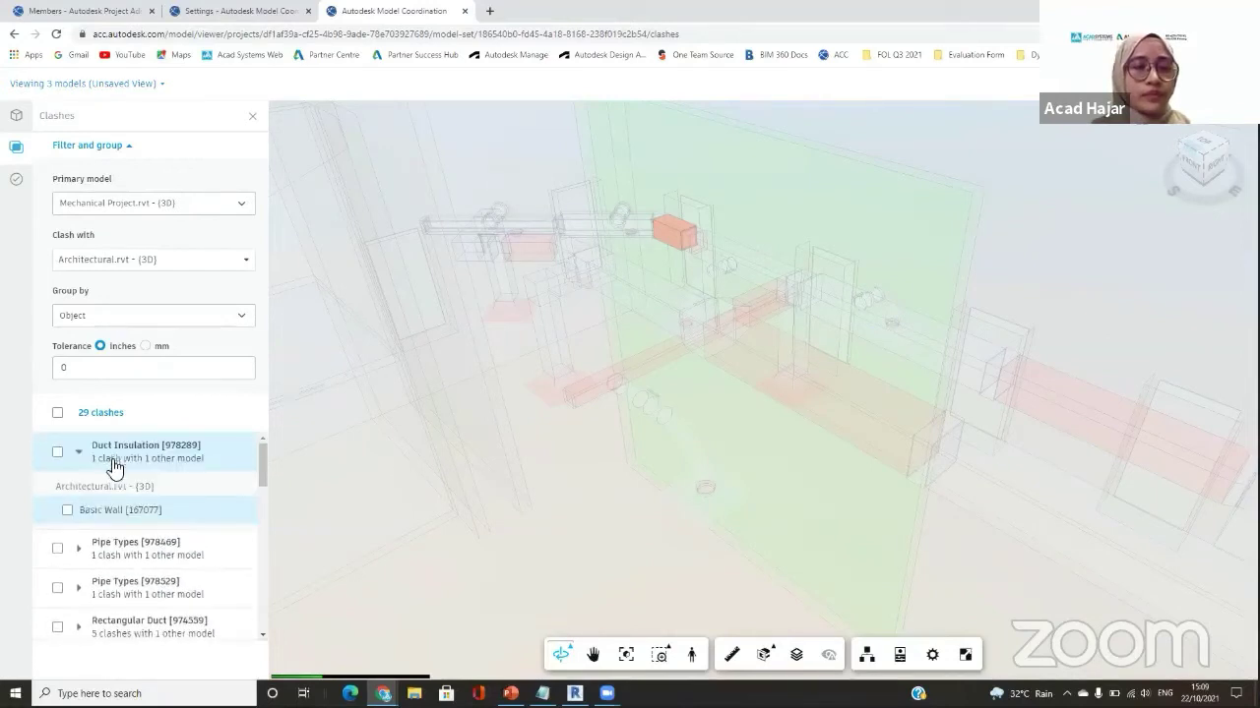
click(115, 471)
click(115, 512)
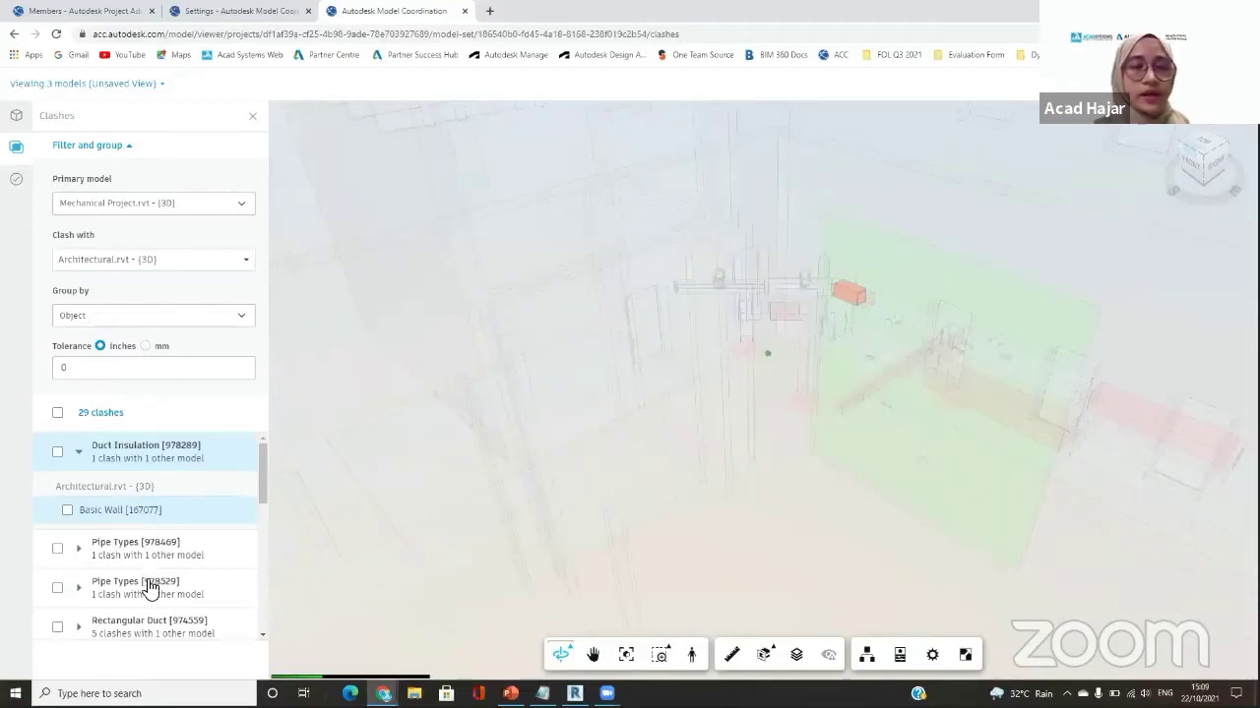
Examine the Rectangular Duct [974559] clashes with individual floors, then the clash of Rectangular Duct [974584].
click(99, 627)
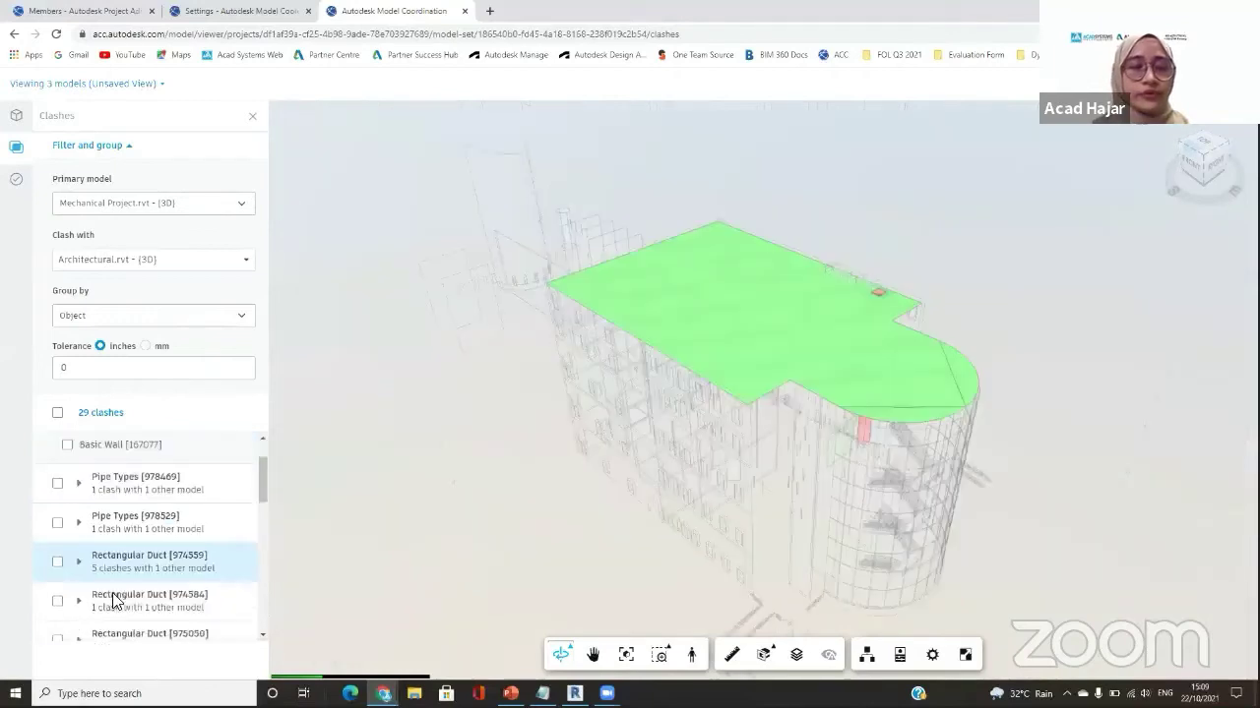
scroll(136, 497, down, 1)
click(129, 519)
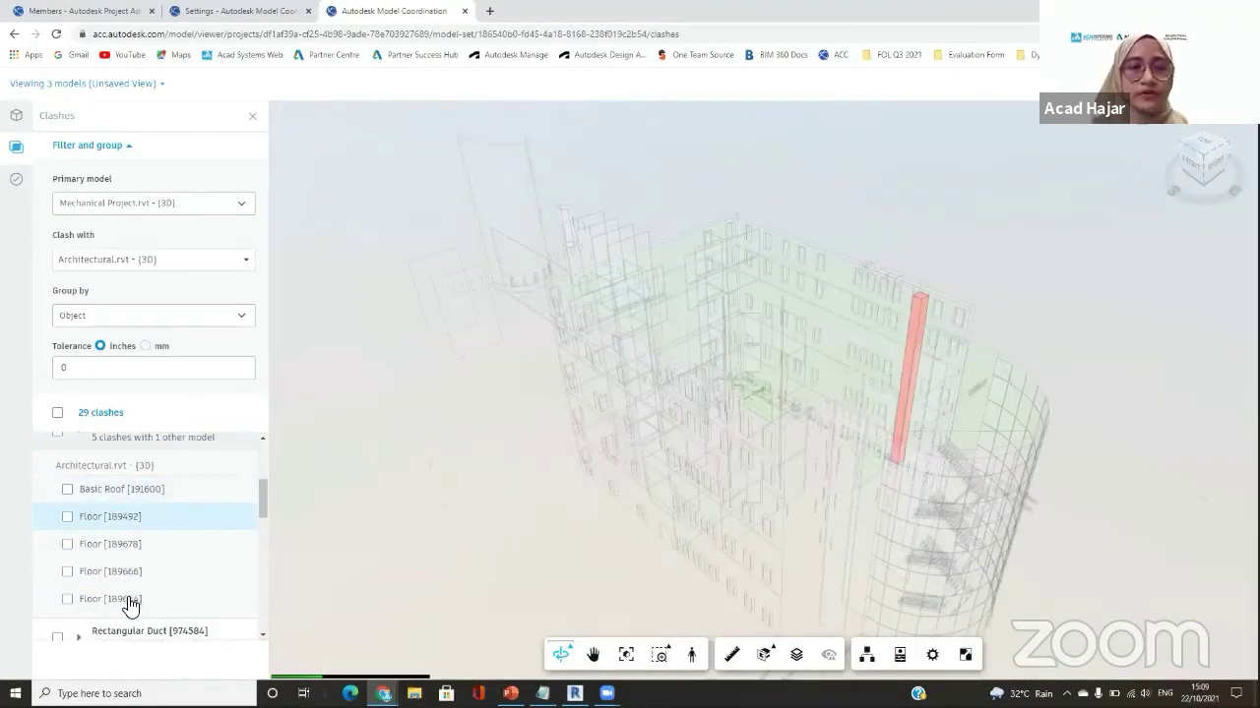
click(139, 580)
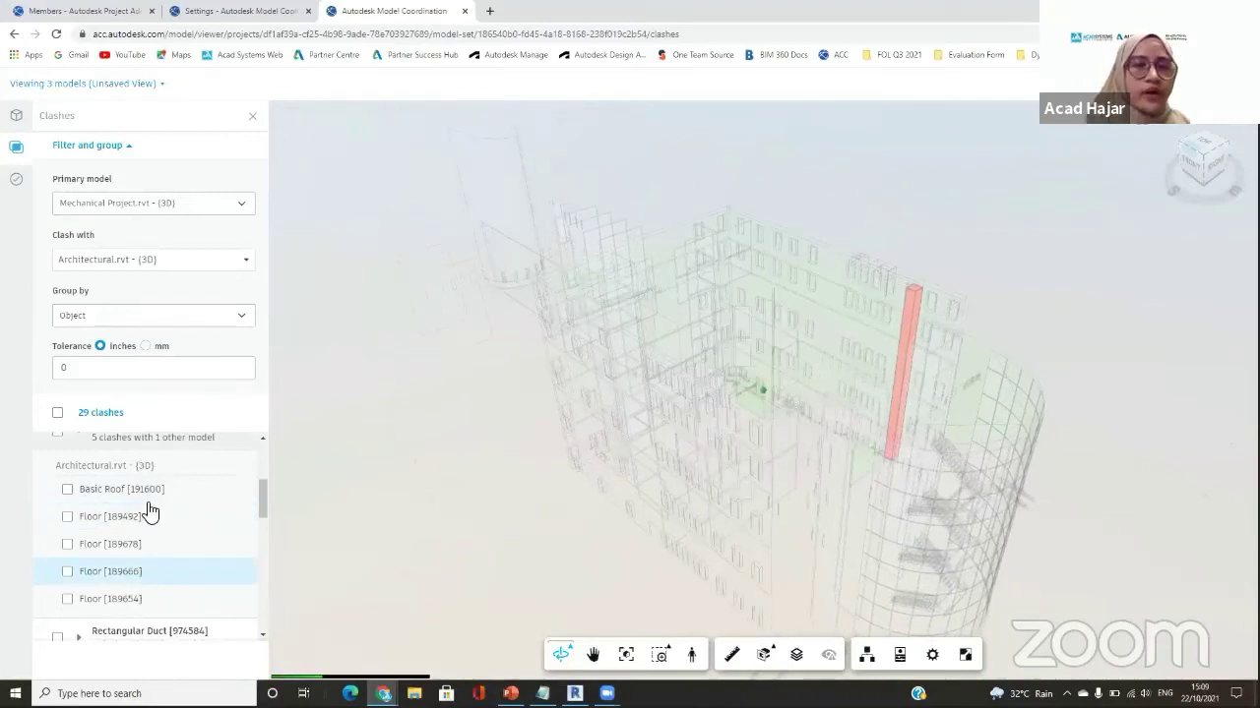
key(Down)
key(Down)
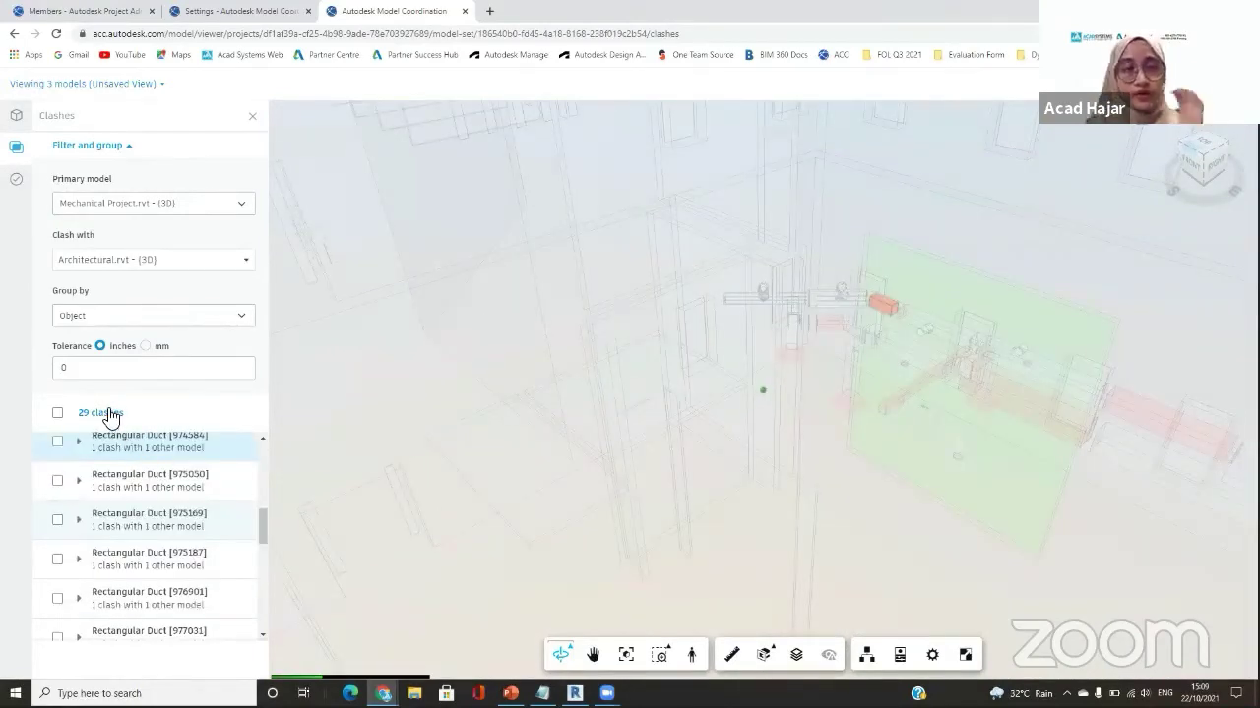
Group the clashes by System Name and examine the air, hydronic and sanitary system groups in the model.
scroll(110, 417, up, 3)
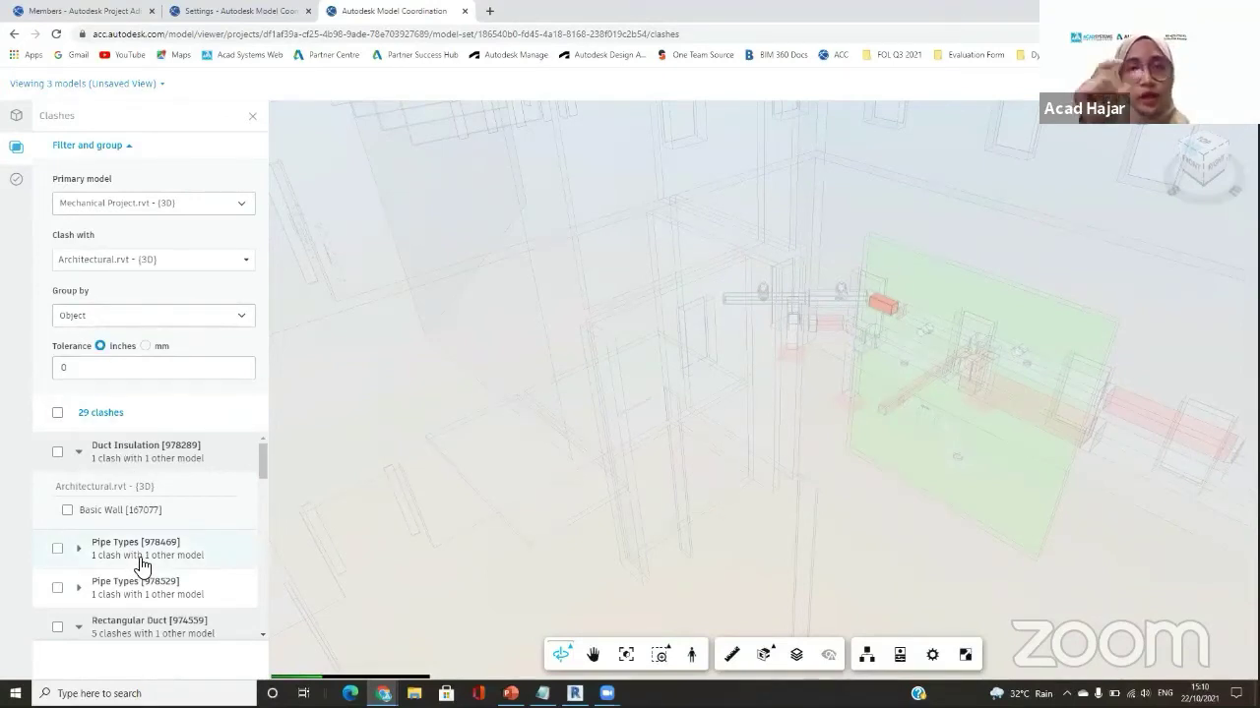
click(175, 331)
click(128, 369)
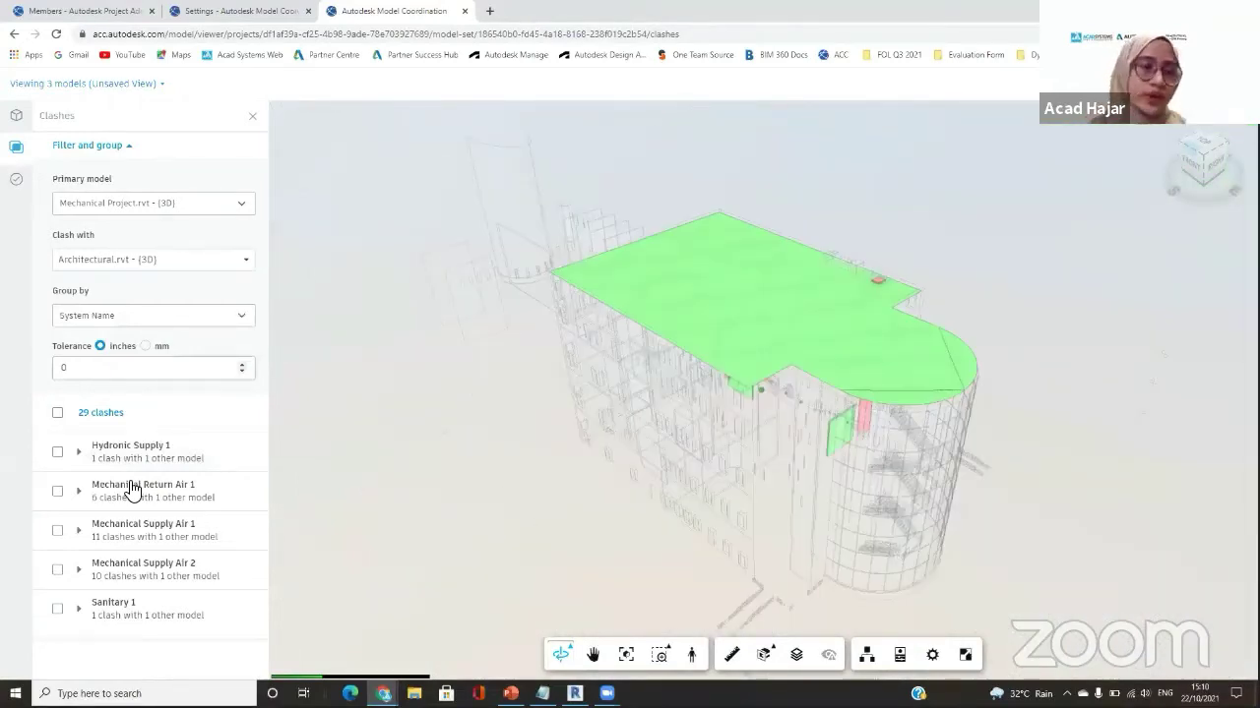
click(133, 489)
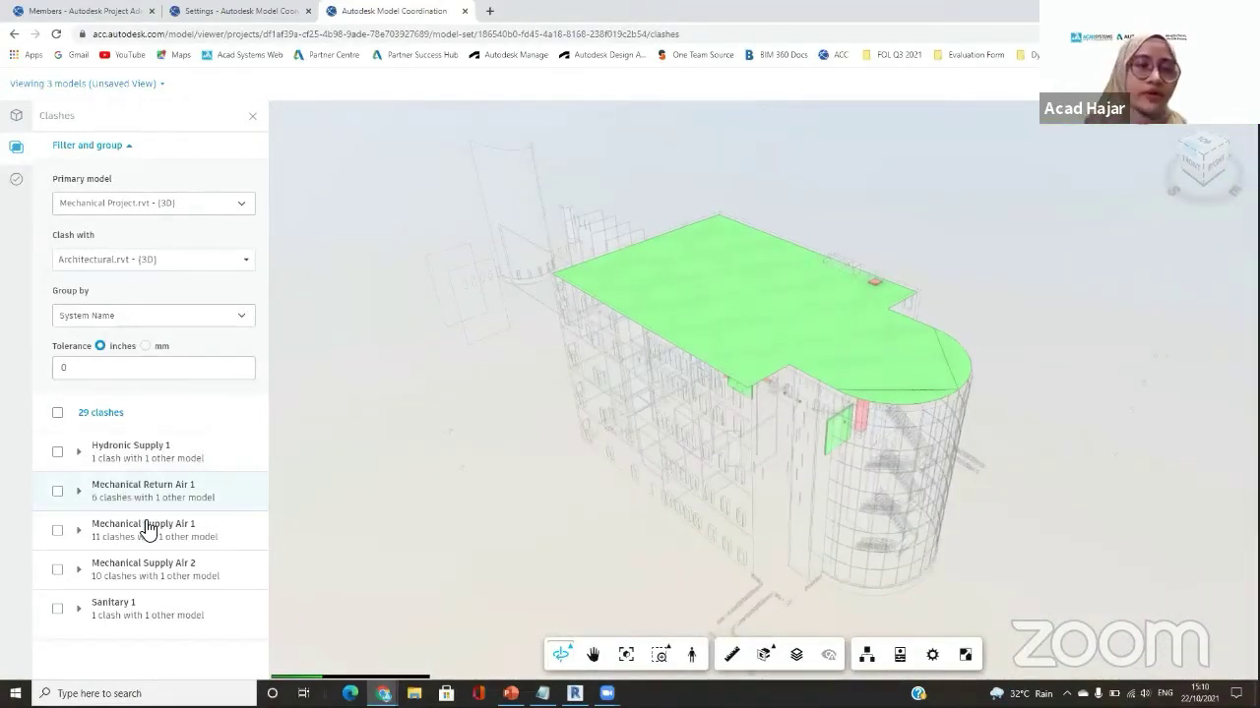
click(149, 537)
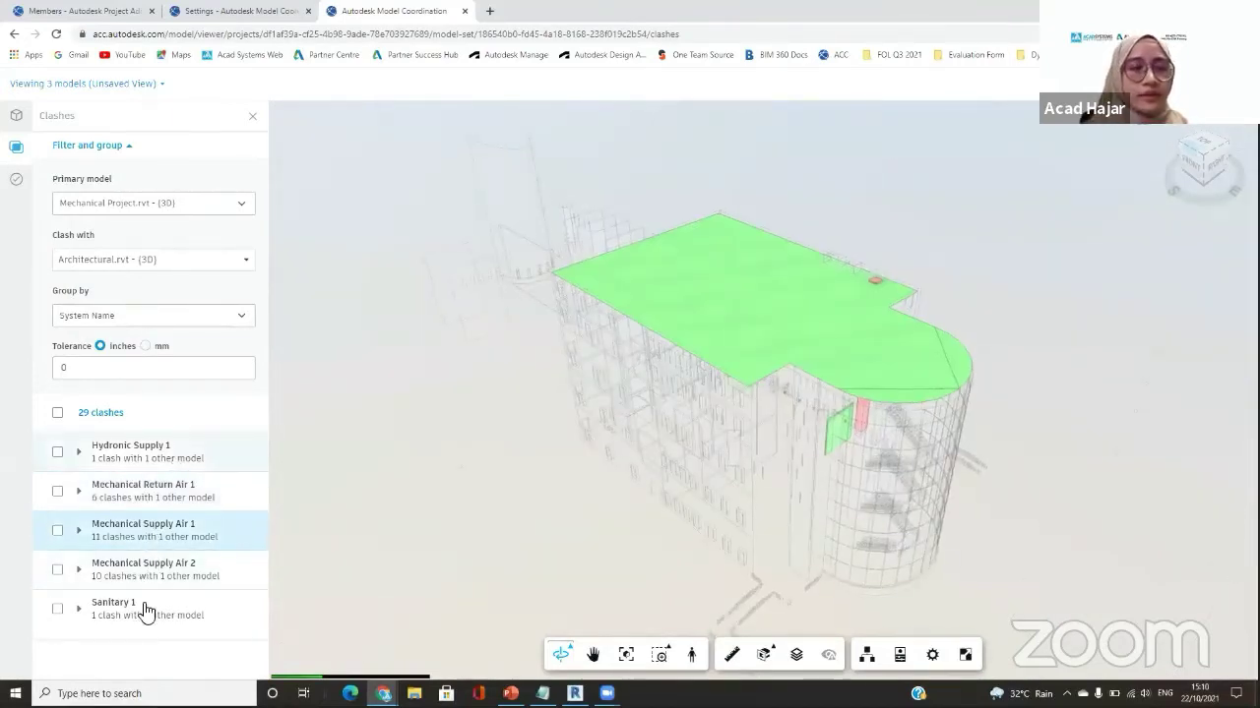
click(144, 610)
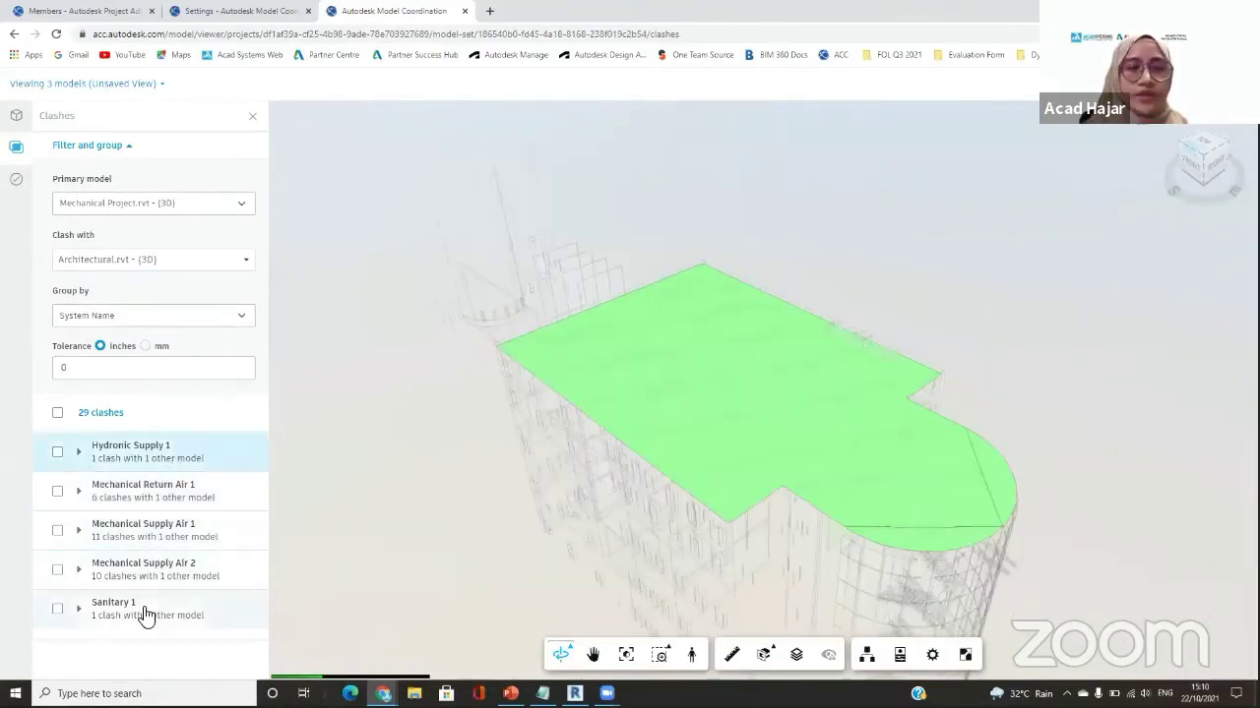
Change the grouping of the clashes to Type Name.
click(147, 315)
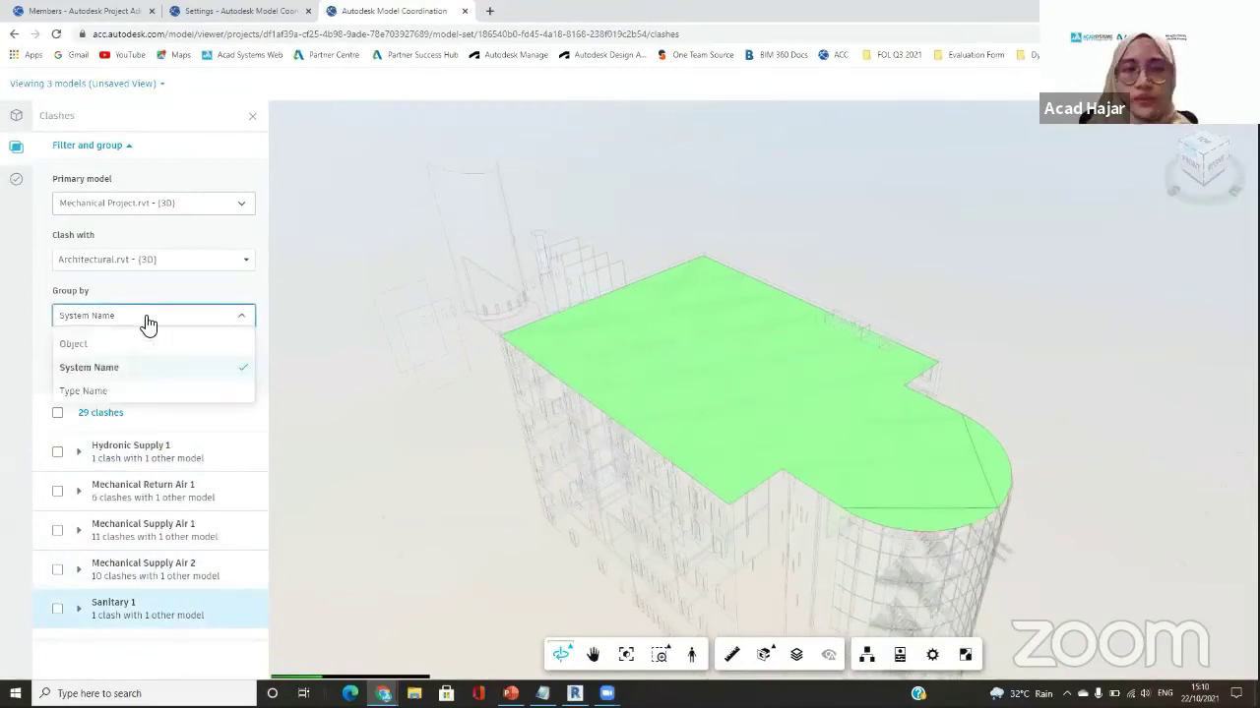
click(143, 392)
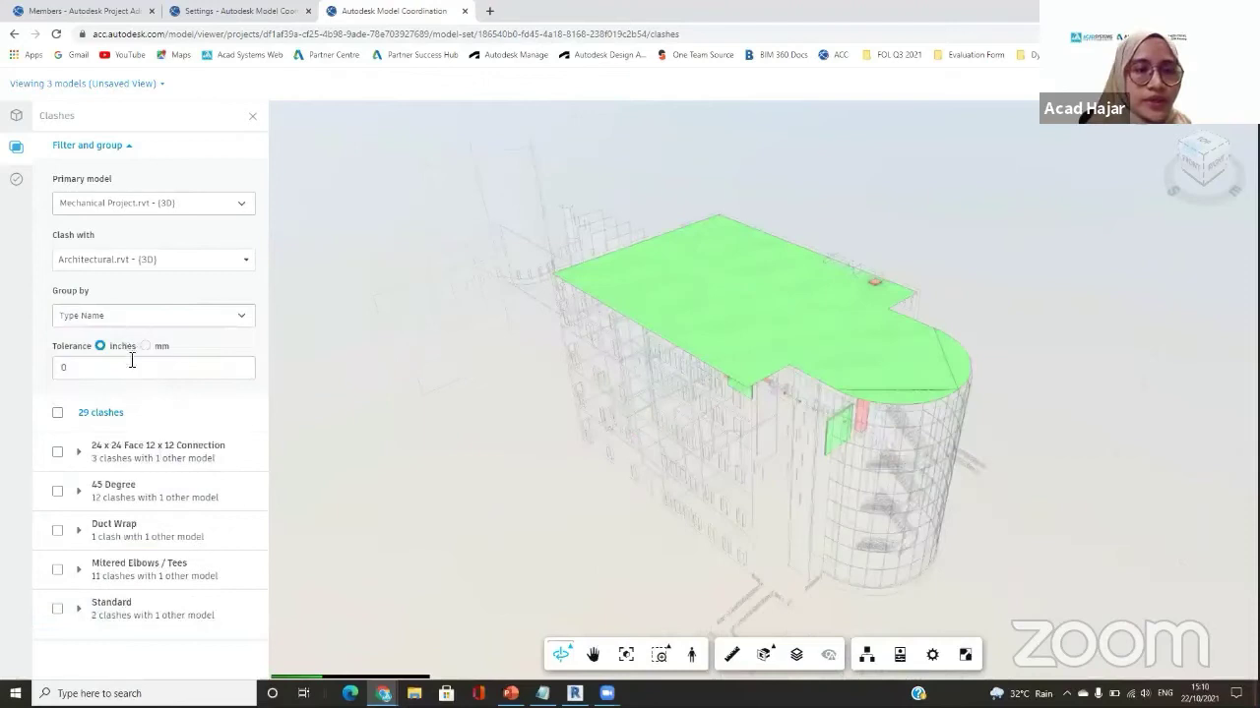
Change the grouping of the clashes to Object.
click(86, 319)
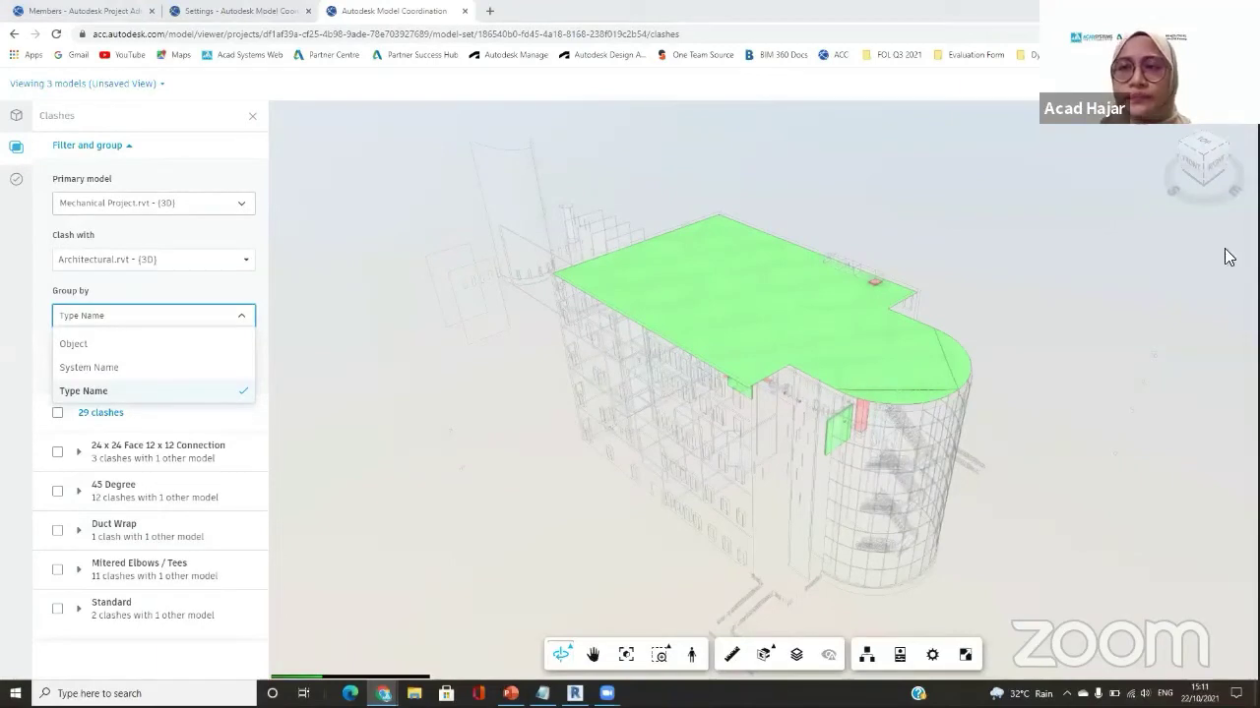
click(79, 344)
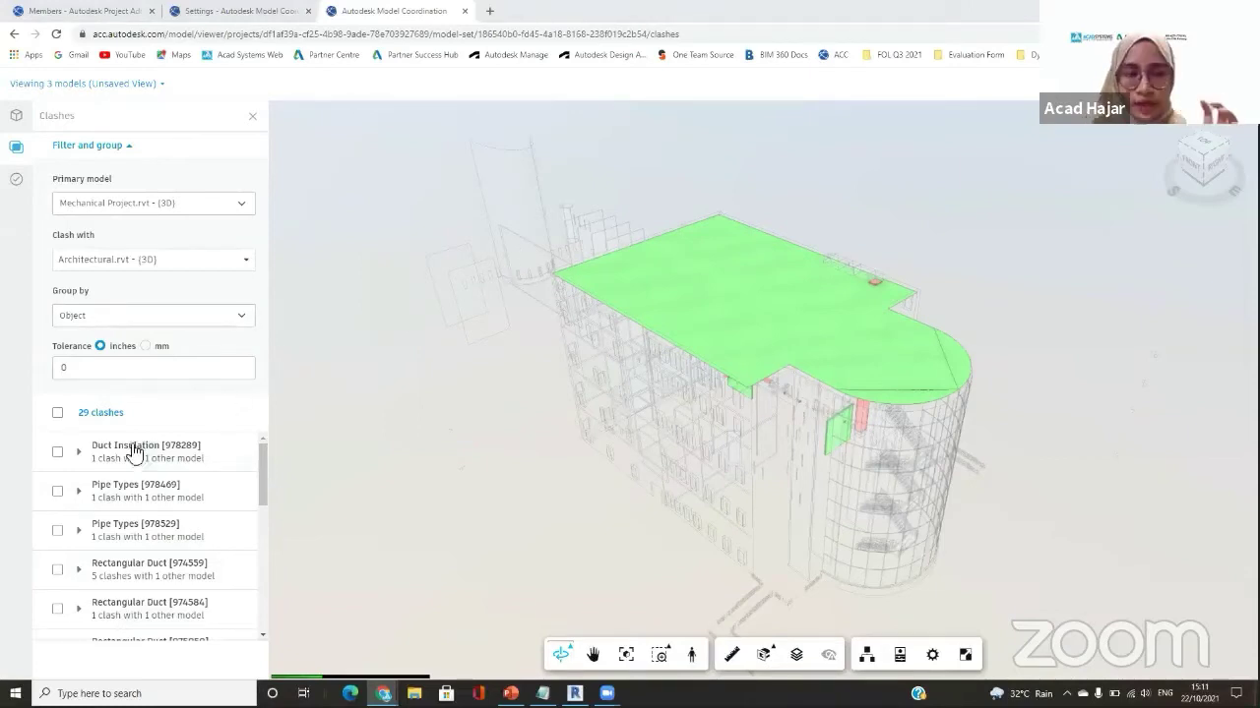
click(58, 457)
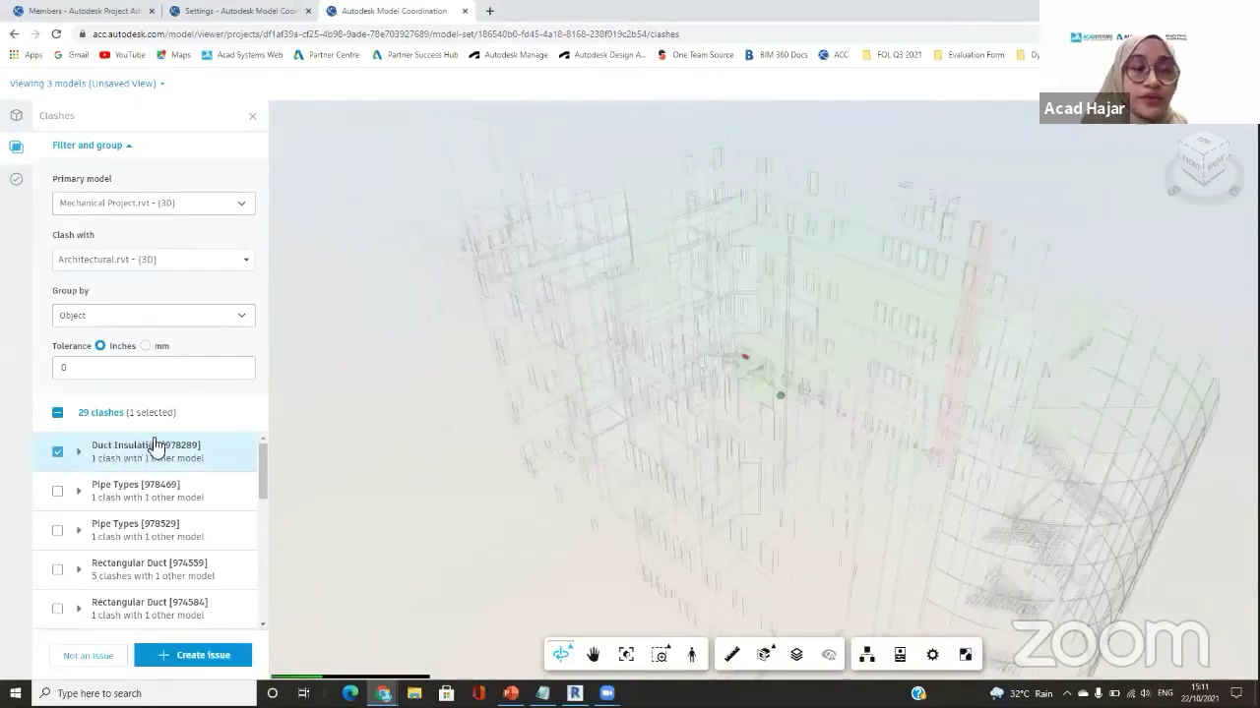
click(193, 651)
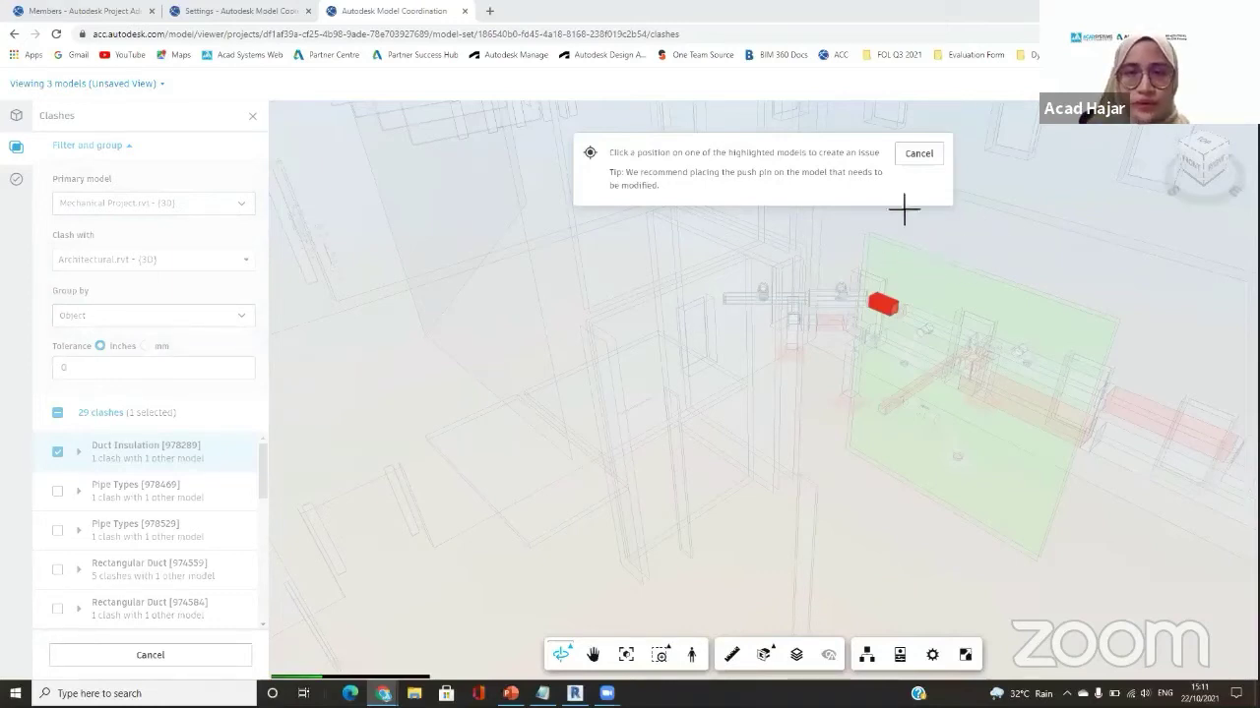
click(59, 454)
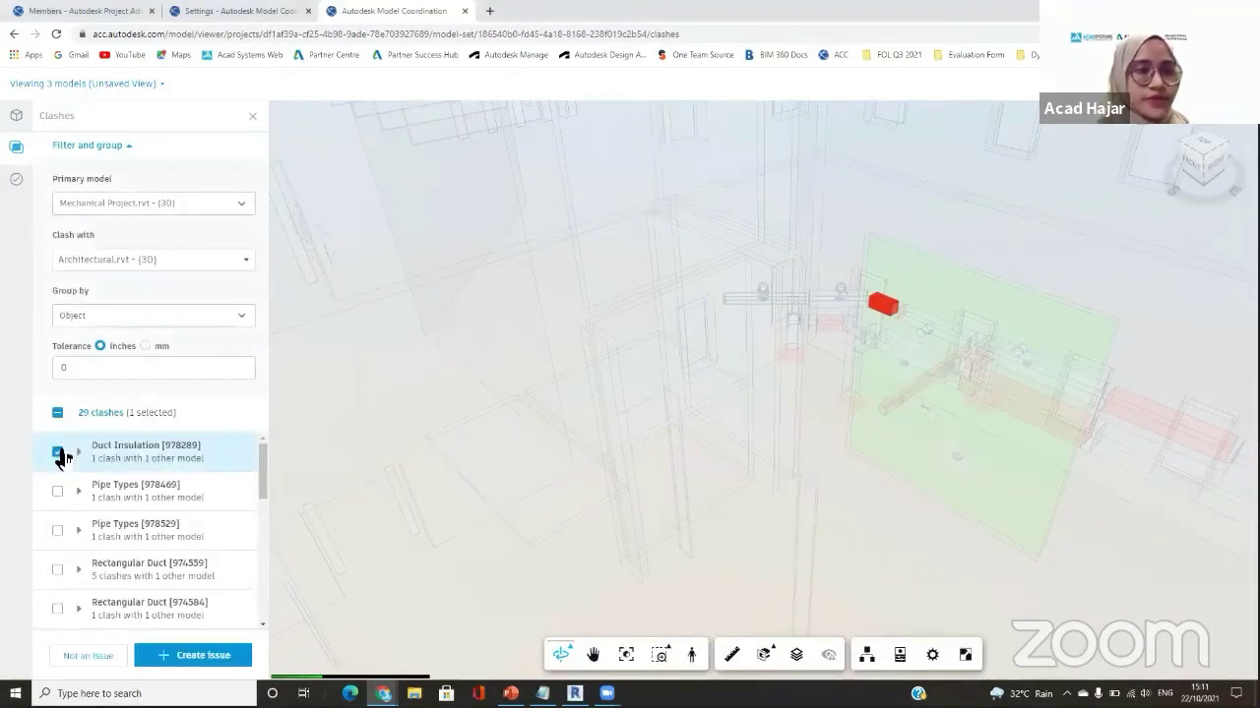
click(59, 455)
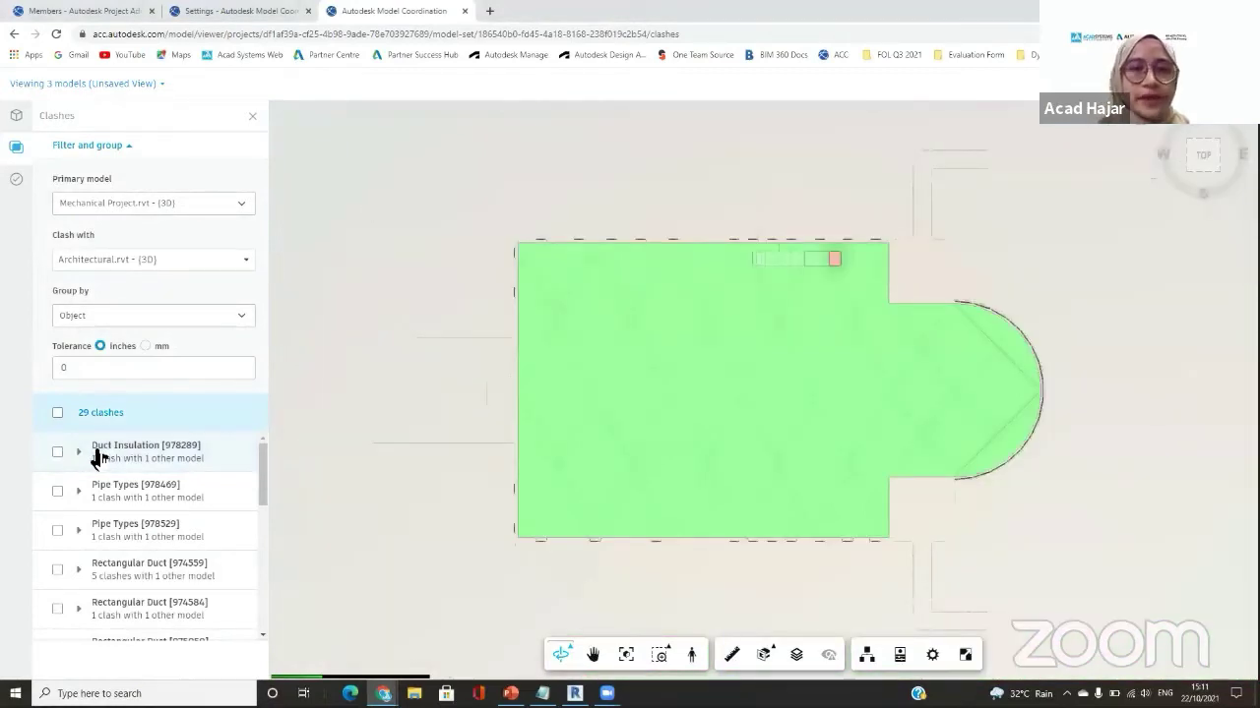
Expand the Duct Insulation [978289] clash group and examine the clash with Basic Wall [167077] up close in the model.
click(99, 457)
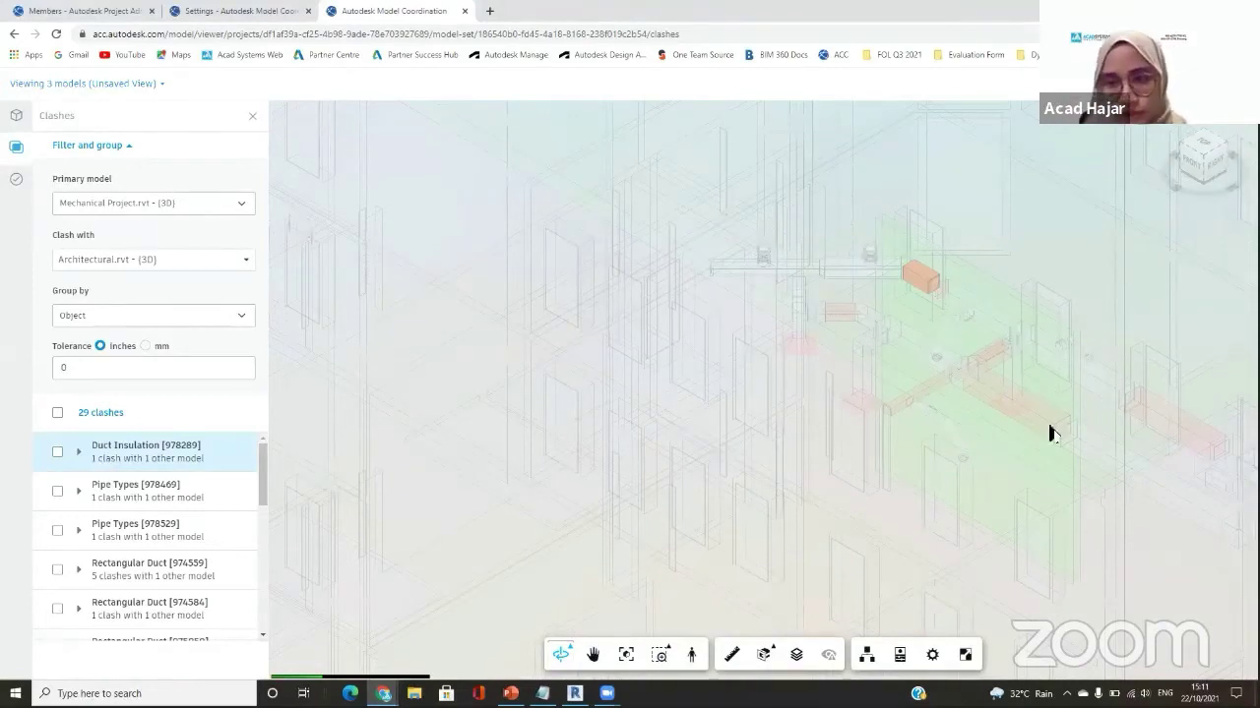
click(75, 460)
click(161, 462)
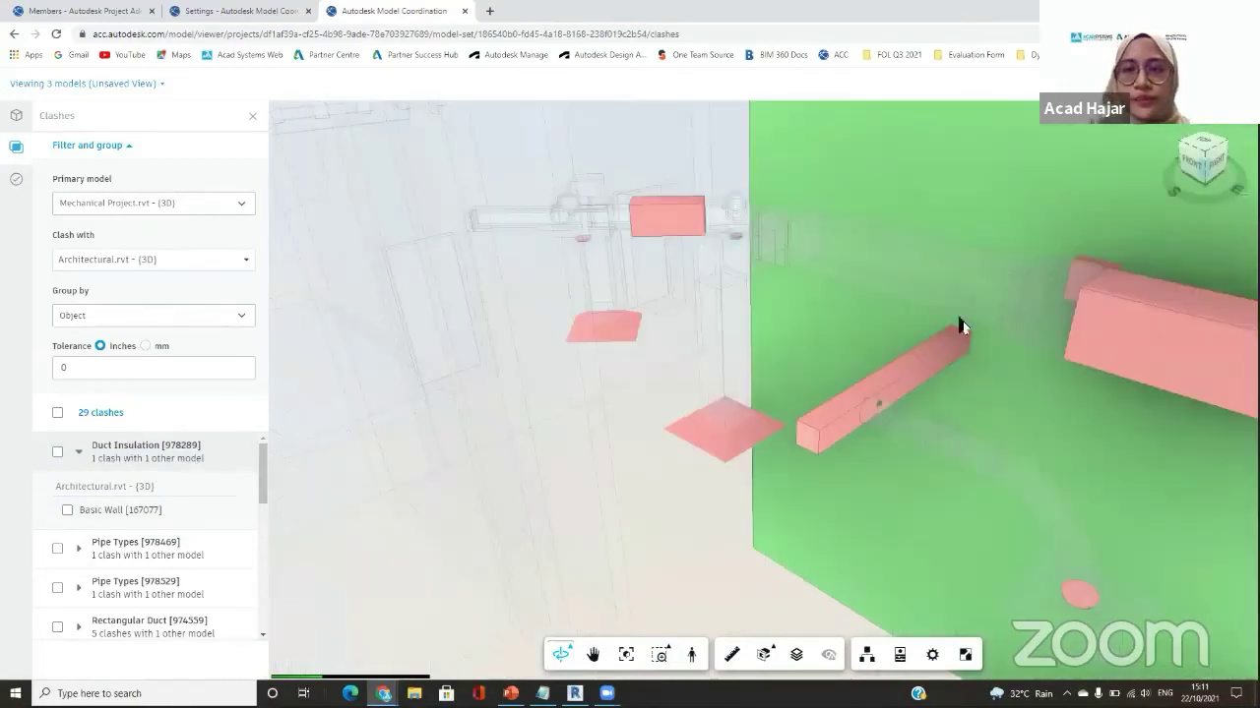
drag(961, 326, 635, 343)
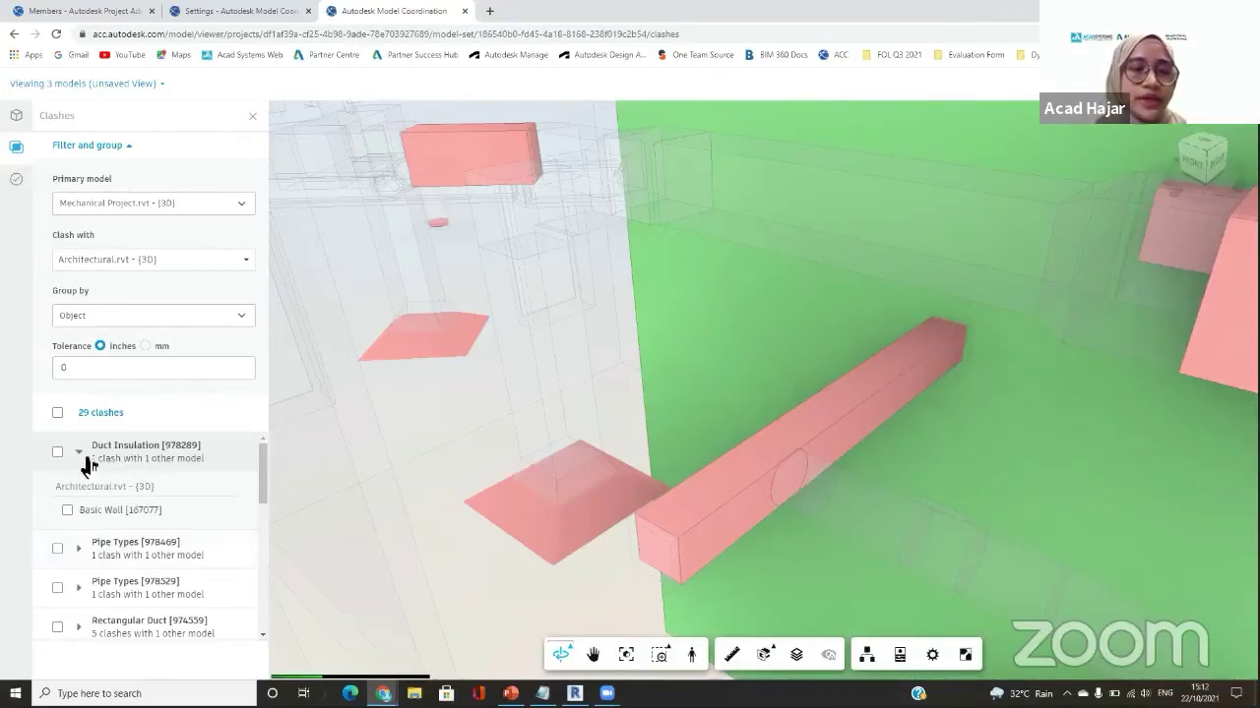
Create an issue from the Duct Insulation [978289] clash, placing its push pin on the highlighted duct insulation.
click(57, 454)
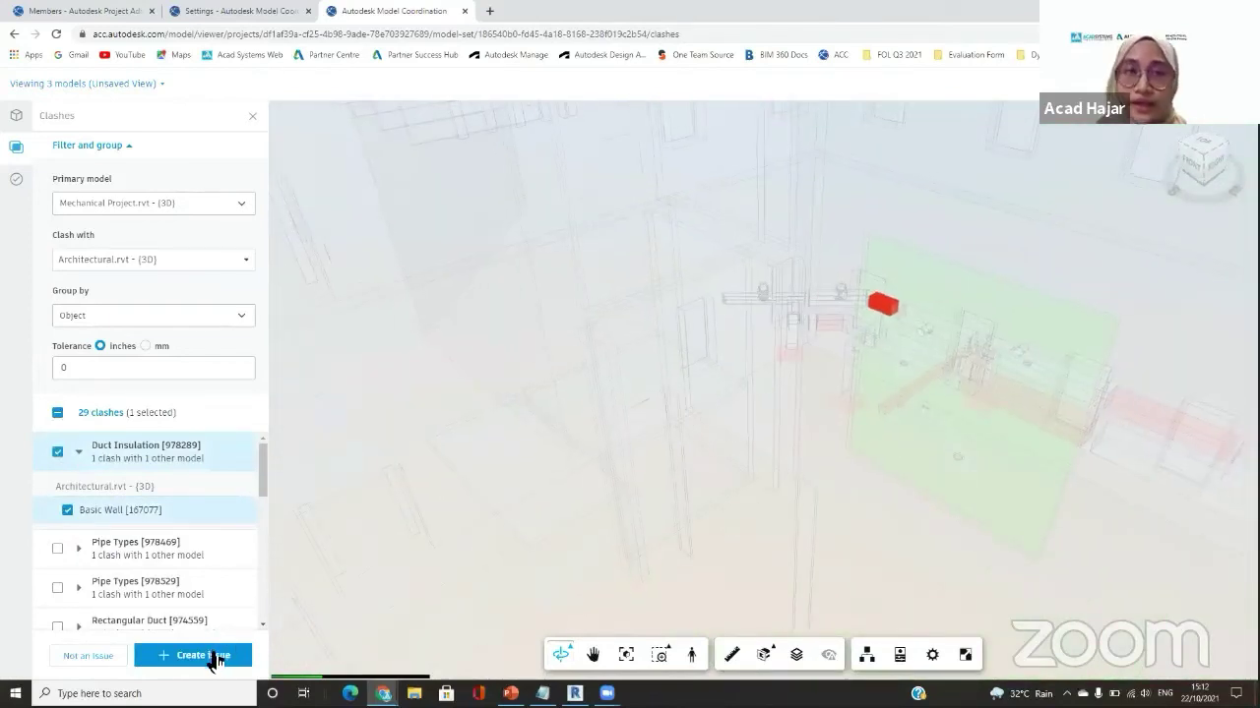
click(214, 656)
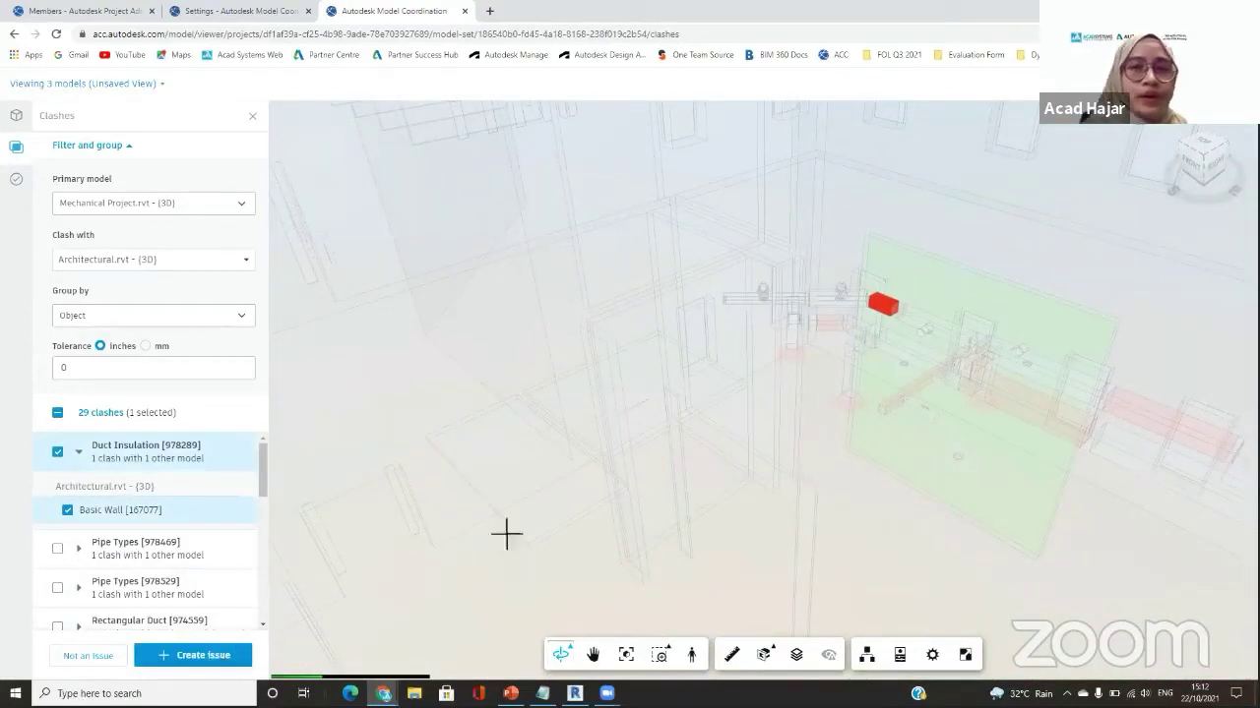
scroll(896, 306, up, 5)
scroll(924, 331, up, 2)
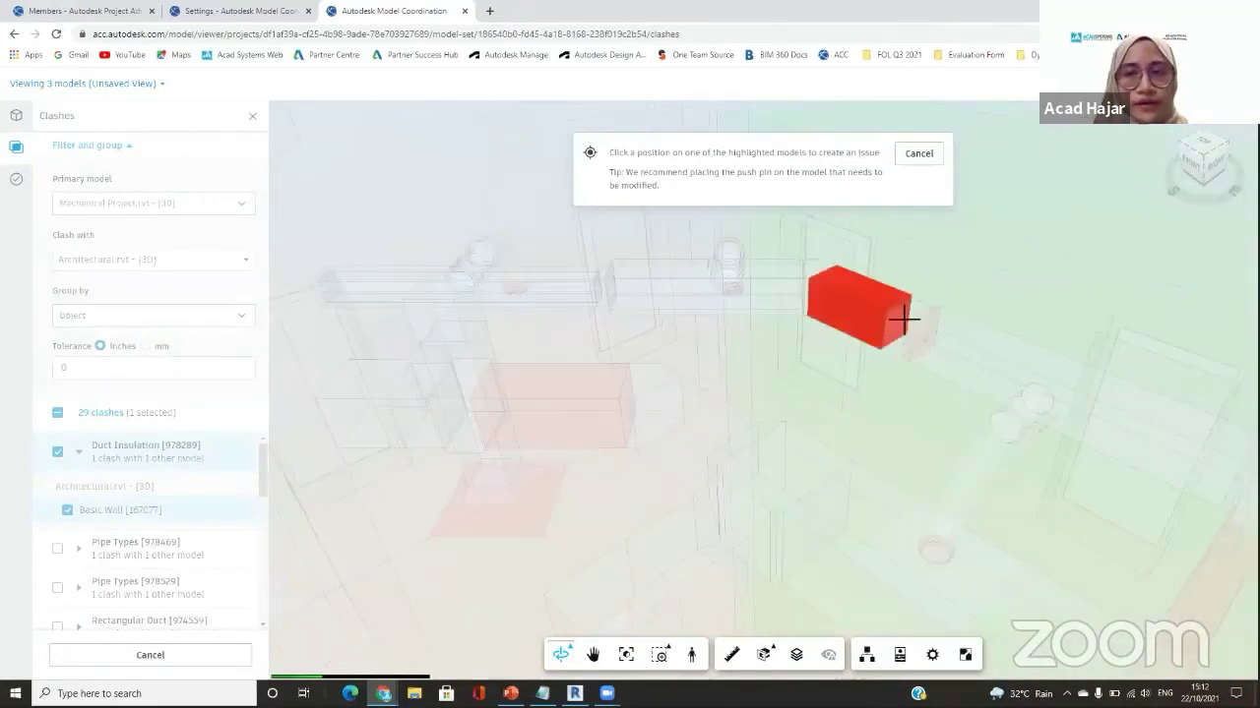
scroll(878, 316, up, 2)
scroll(1056, 424, down, 3)
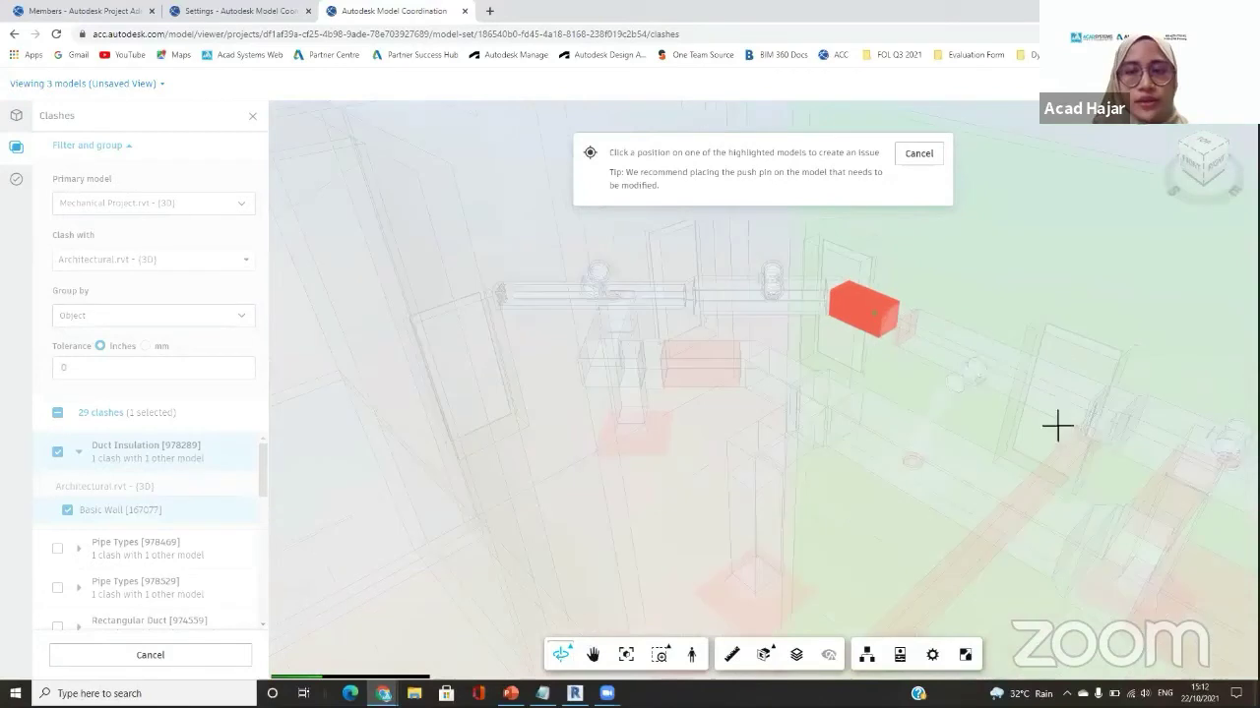
click(878, 313)
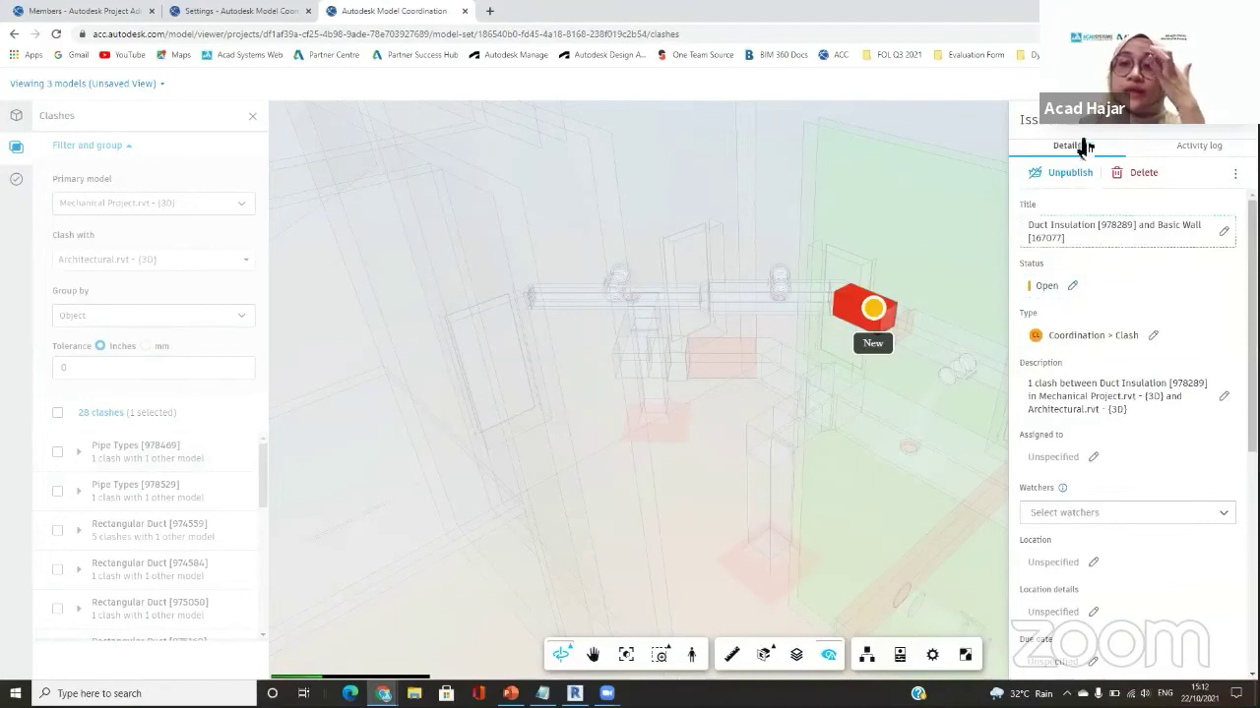
click(1056, 169)
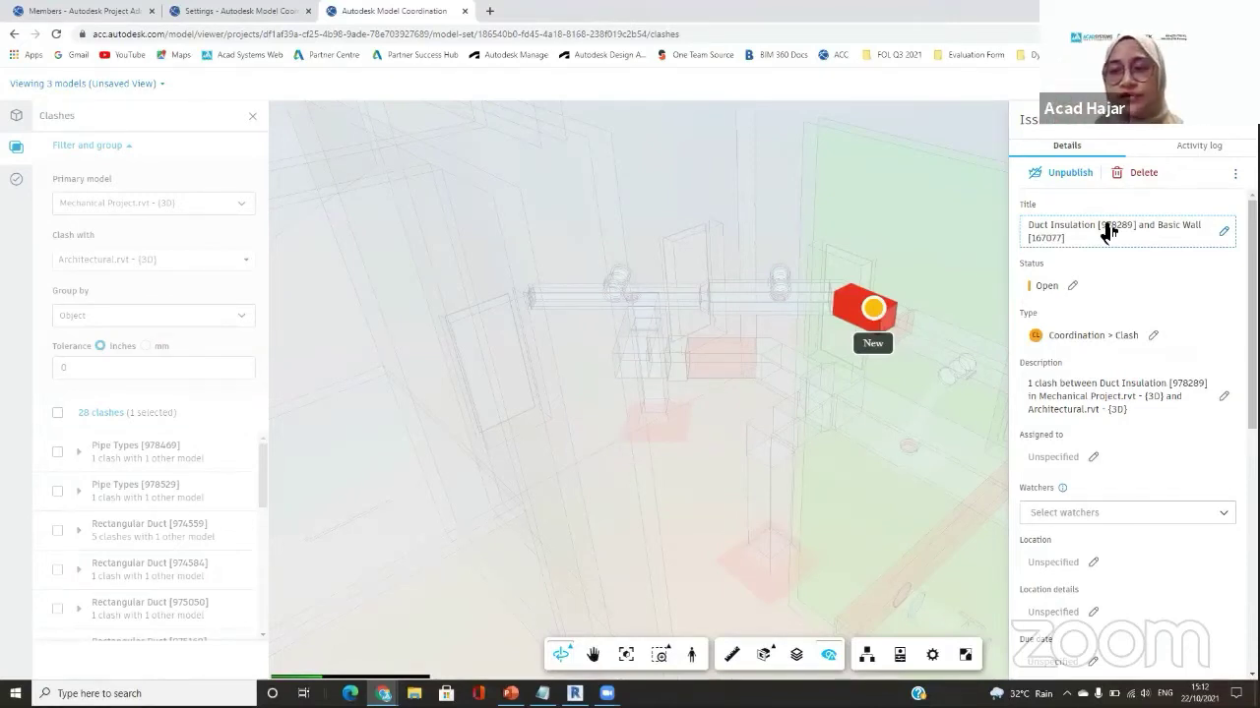
Assign the new Duct Insulation clash issue to the Engineer role.
scroll(1107, 232, down, 4)
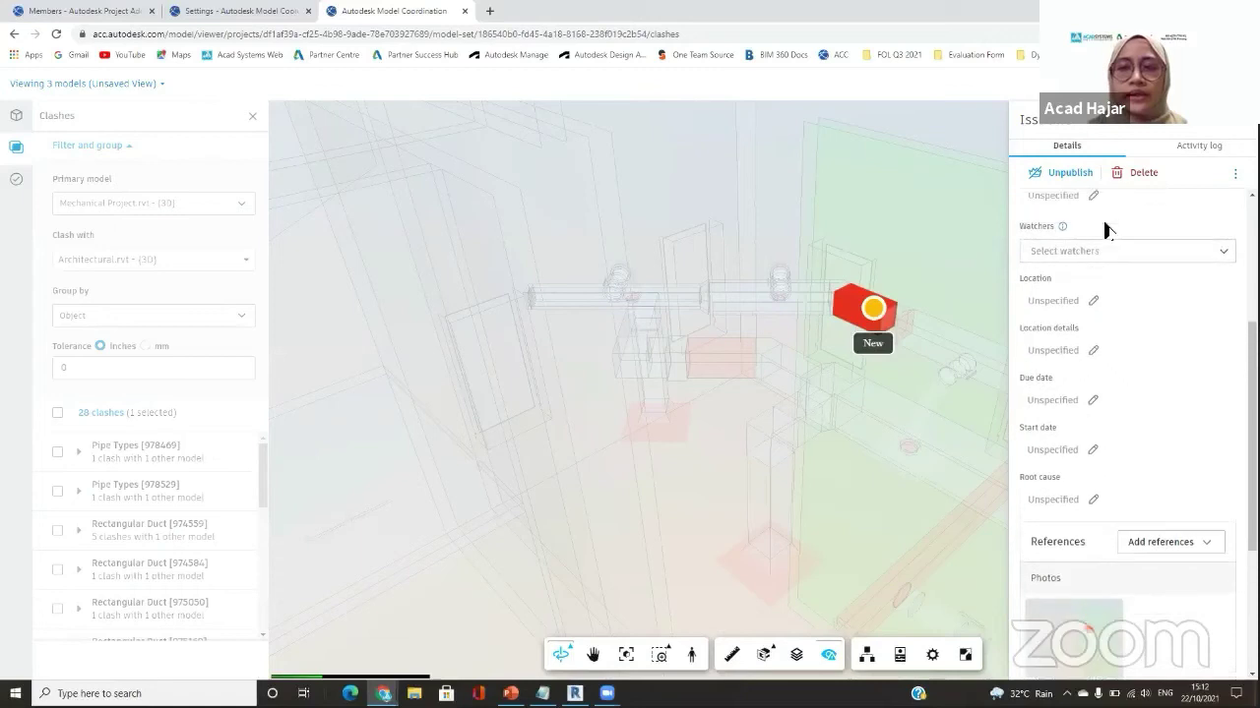
scroll(1107, 232, up, 1)
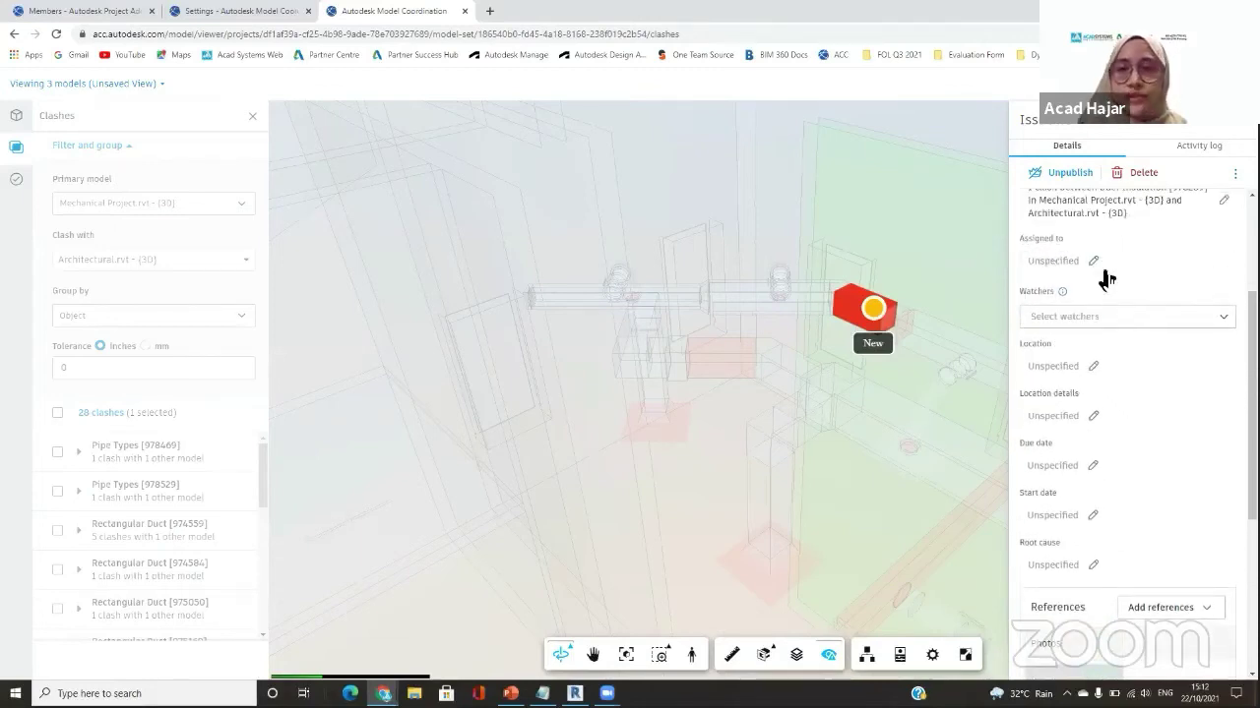
click(1094, 265)
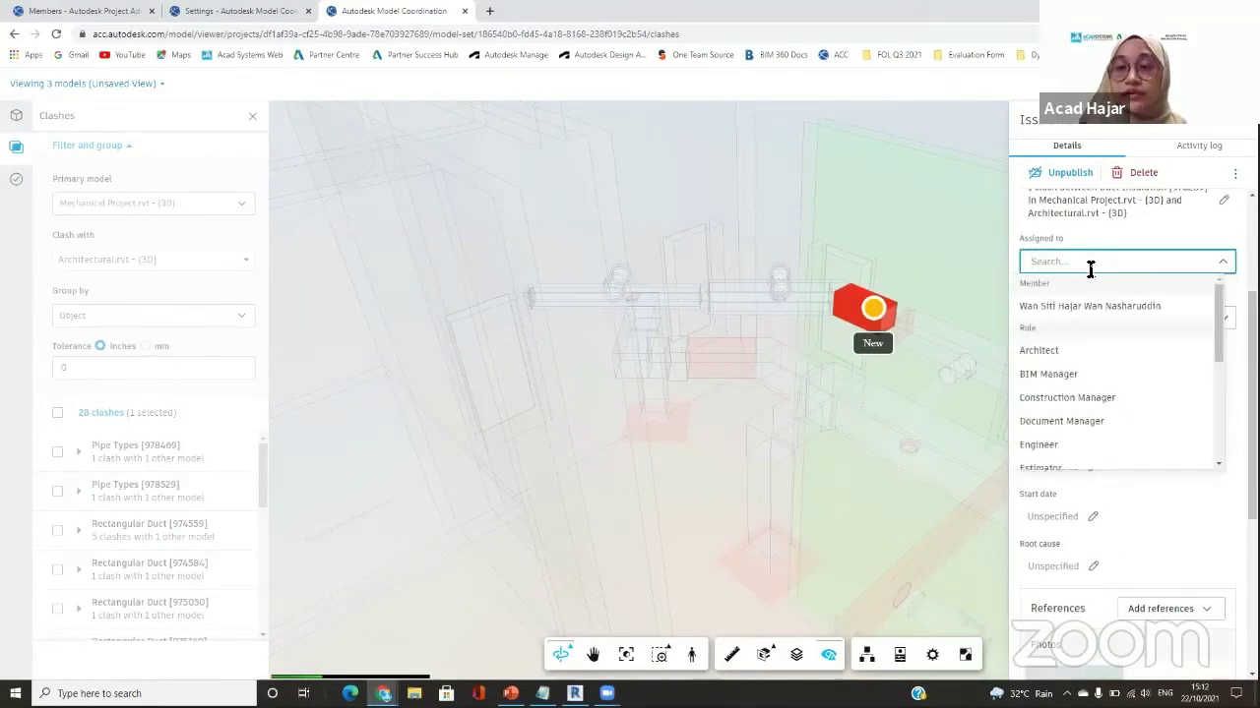
scroll(1132, 382, down, 3)
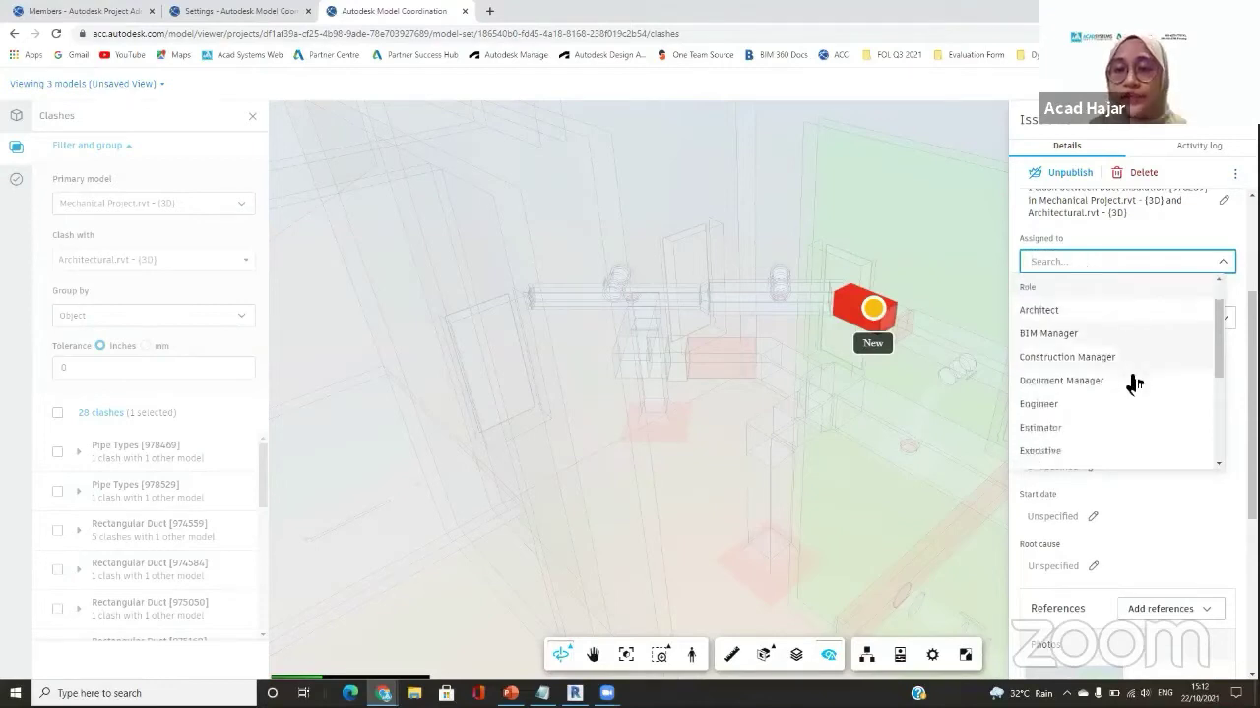
scroll(1135, 384, down, 2)
scroll(1131, 384, down, 2)
scroll(1127, 364, down, 1)
scroll(1122, 356, up, 3)
scroll(1120, 352, up, 2)
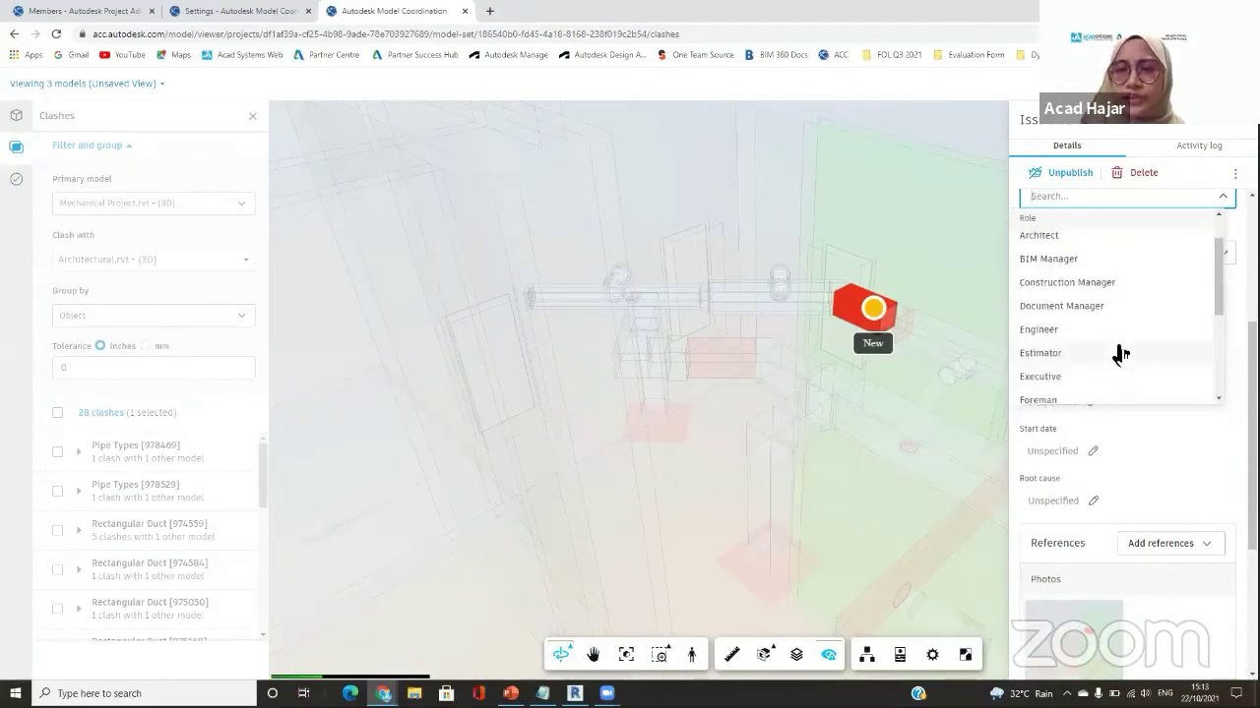
click(1115, 332)
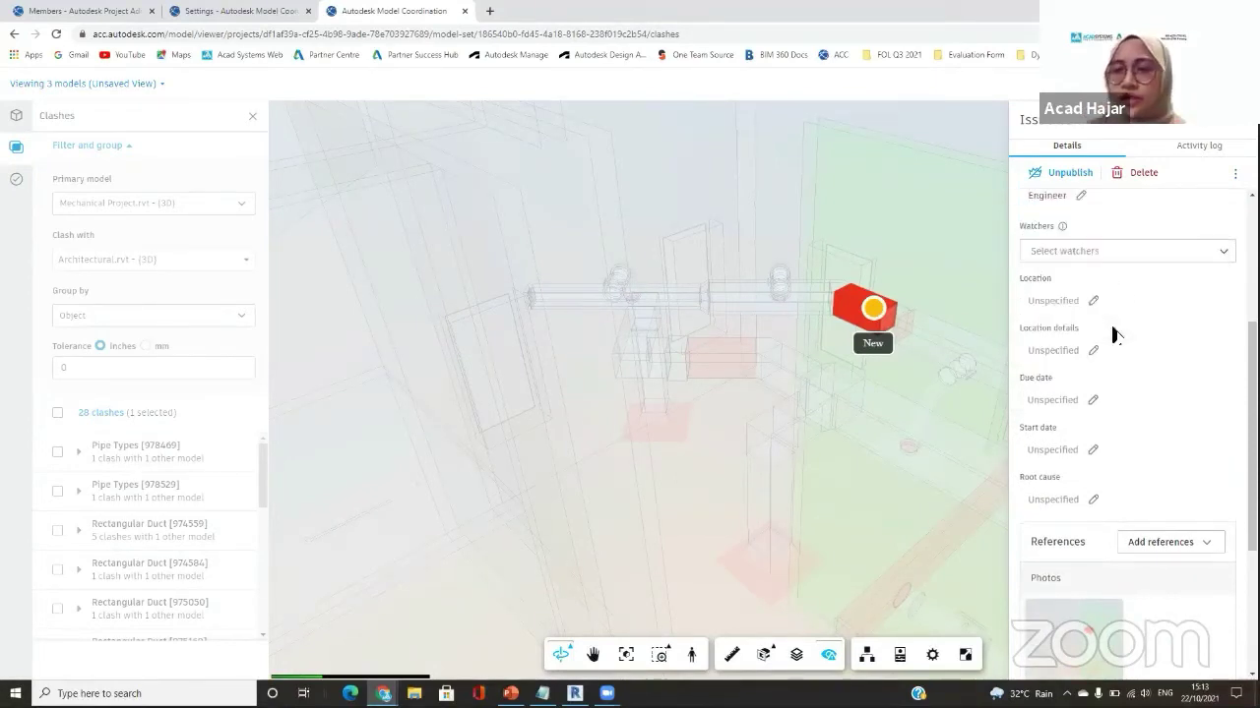
Review the issue's attached photo and the available reference types, and close the issue details.
scroll(1112, 335, down, 4)
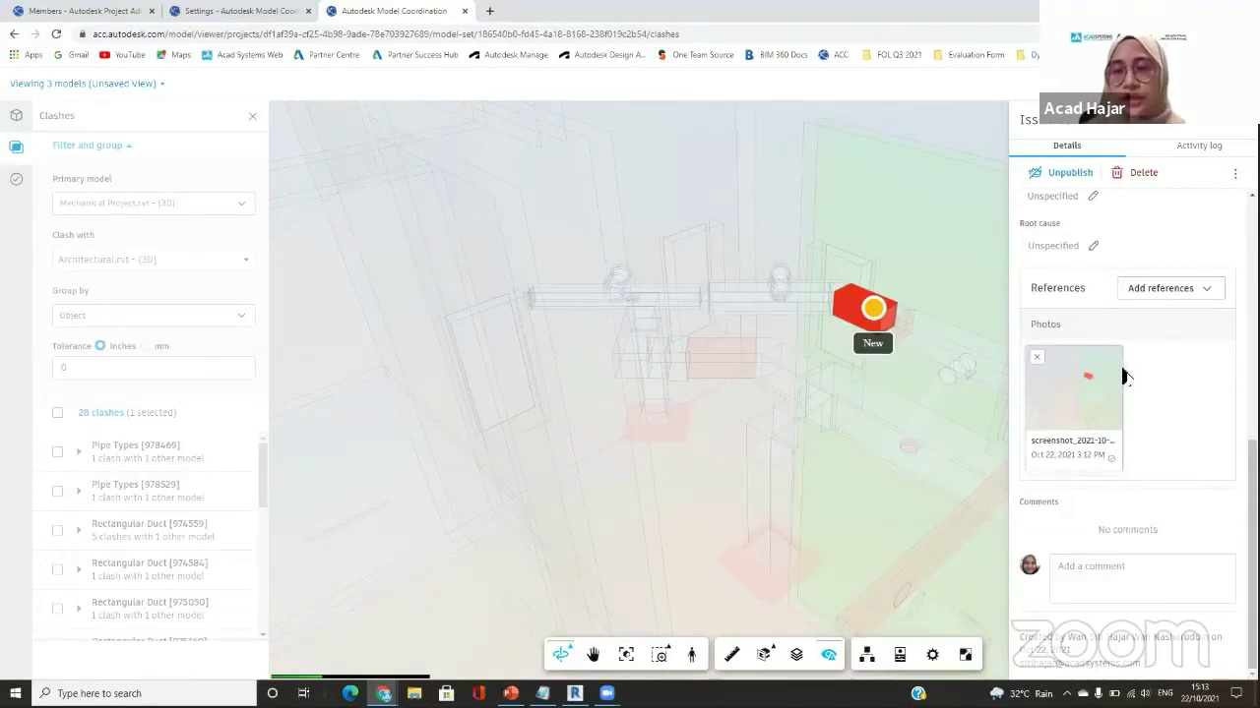
click(1164, 289)
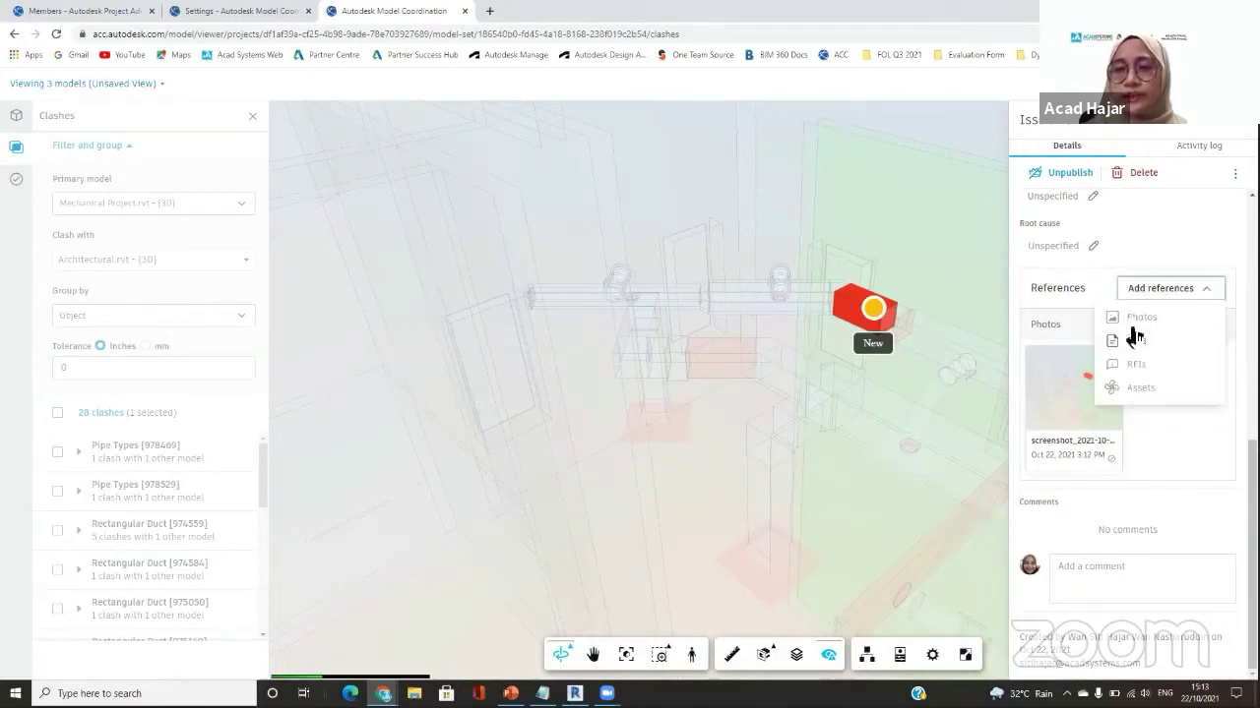
click(1180, 433)
scroll(1181, 443, up, 5)
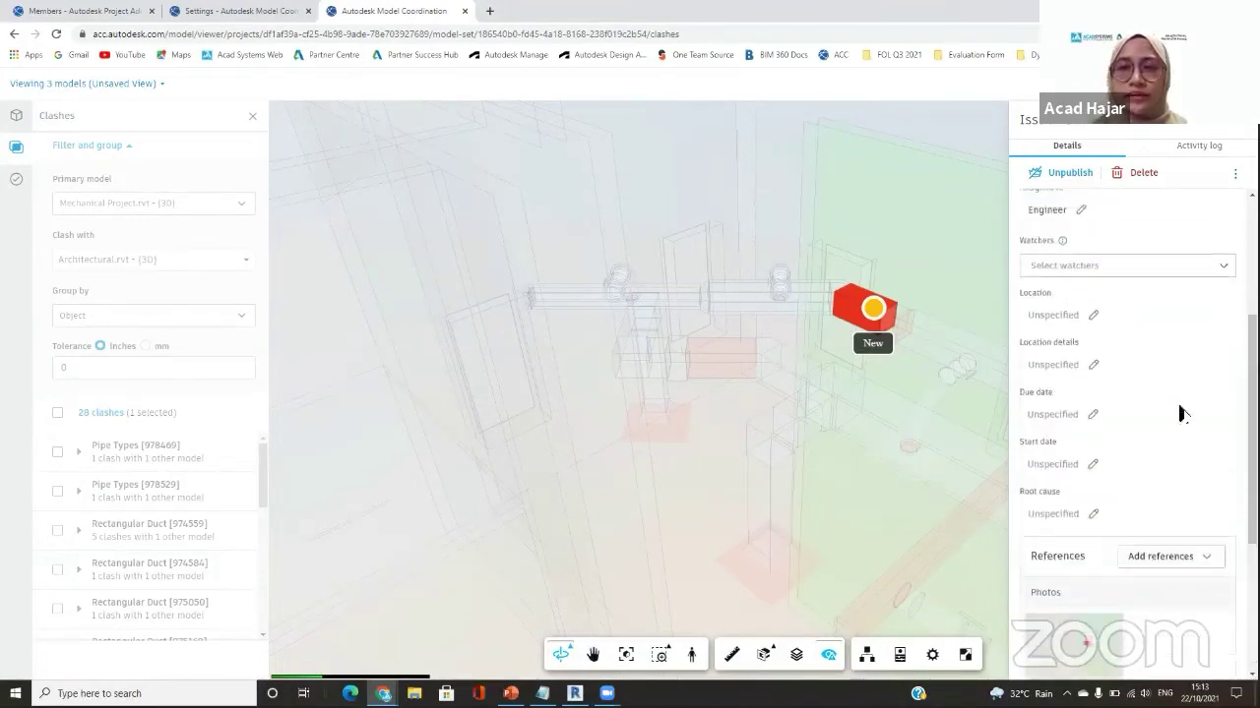
click(1236, 119)
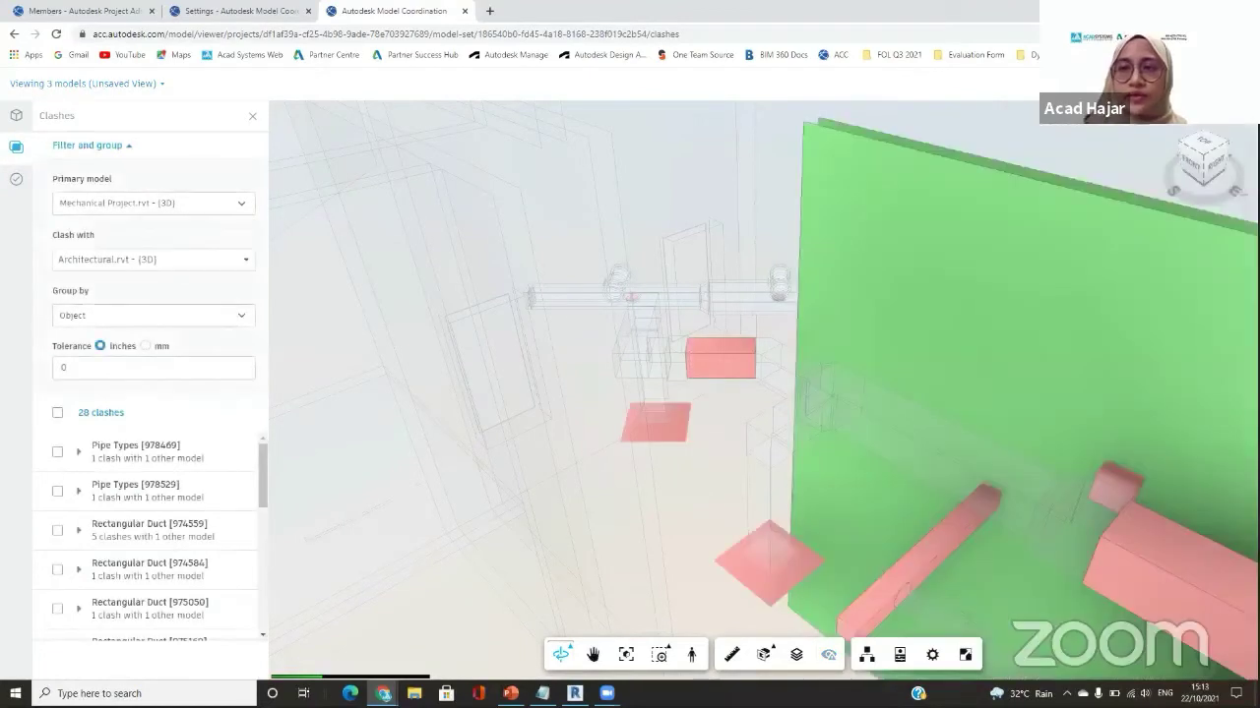
Try to create a single issue covering all the remaining clashes.
click(57, 413)
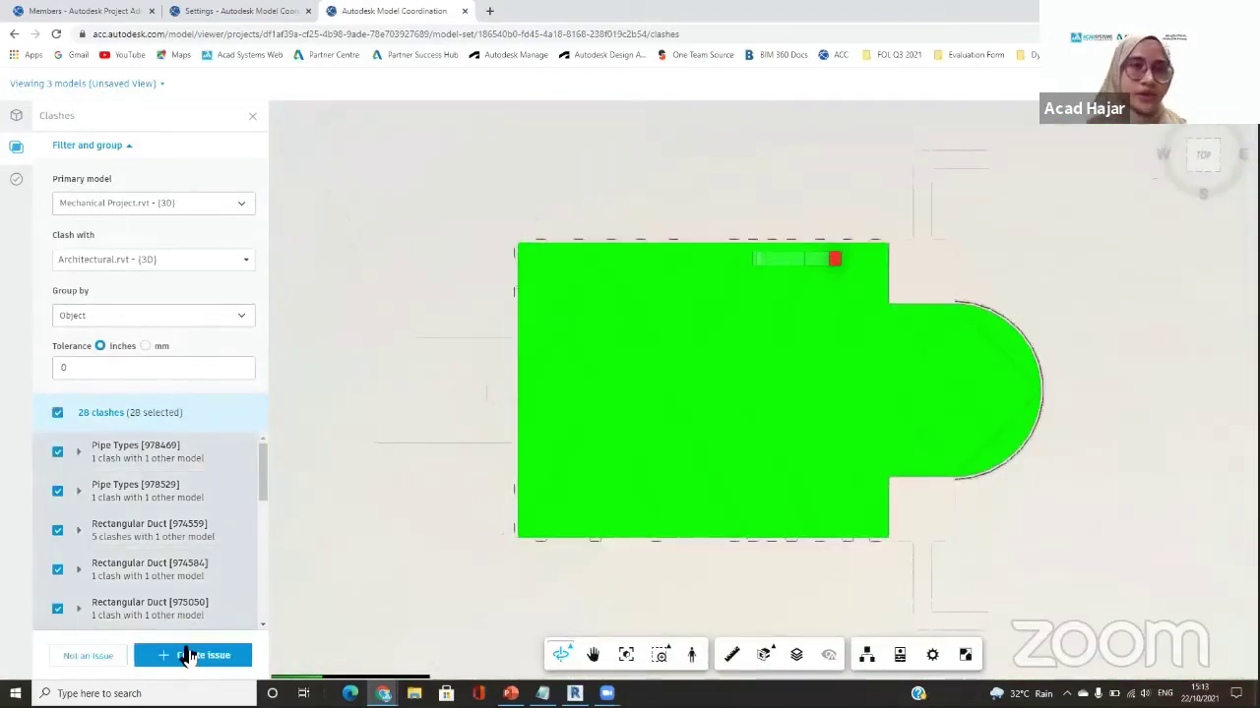
click(187, 655)
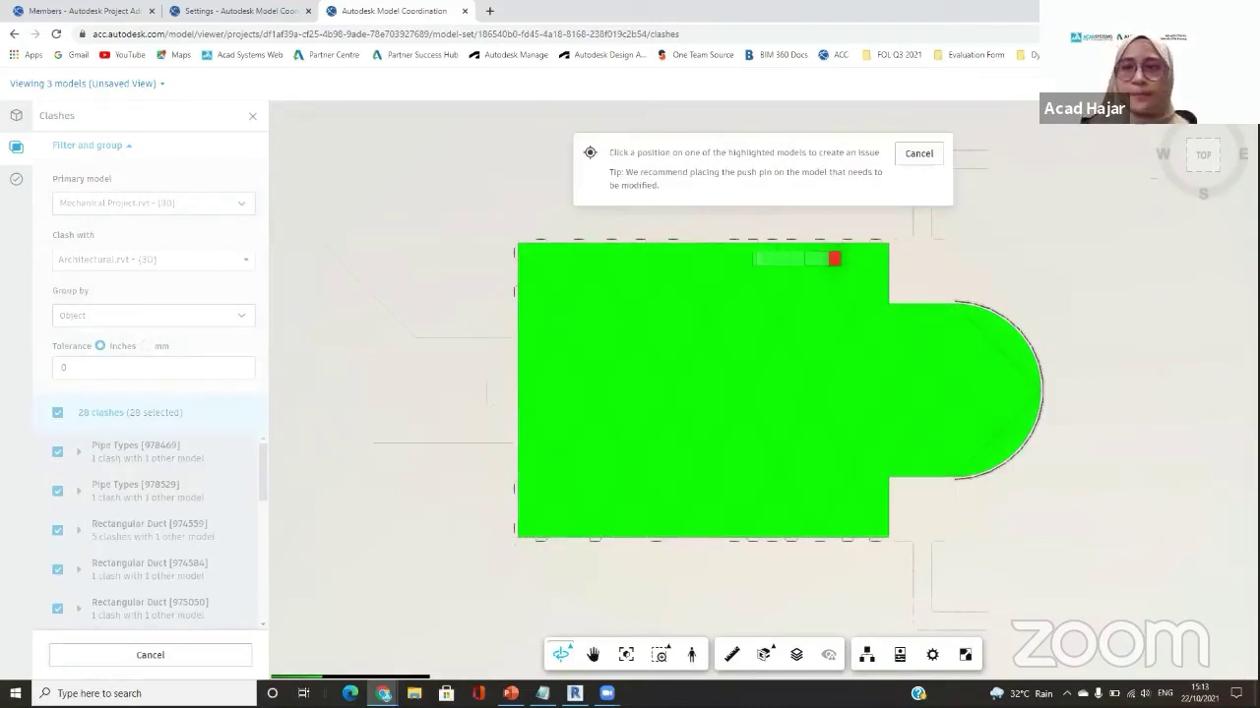
Leave the model viewer and open the clashes of Structural.rvt with Architectural.rvt from the clash matrix.
click(1238, 84)
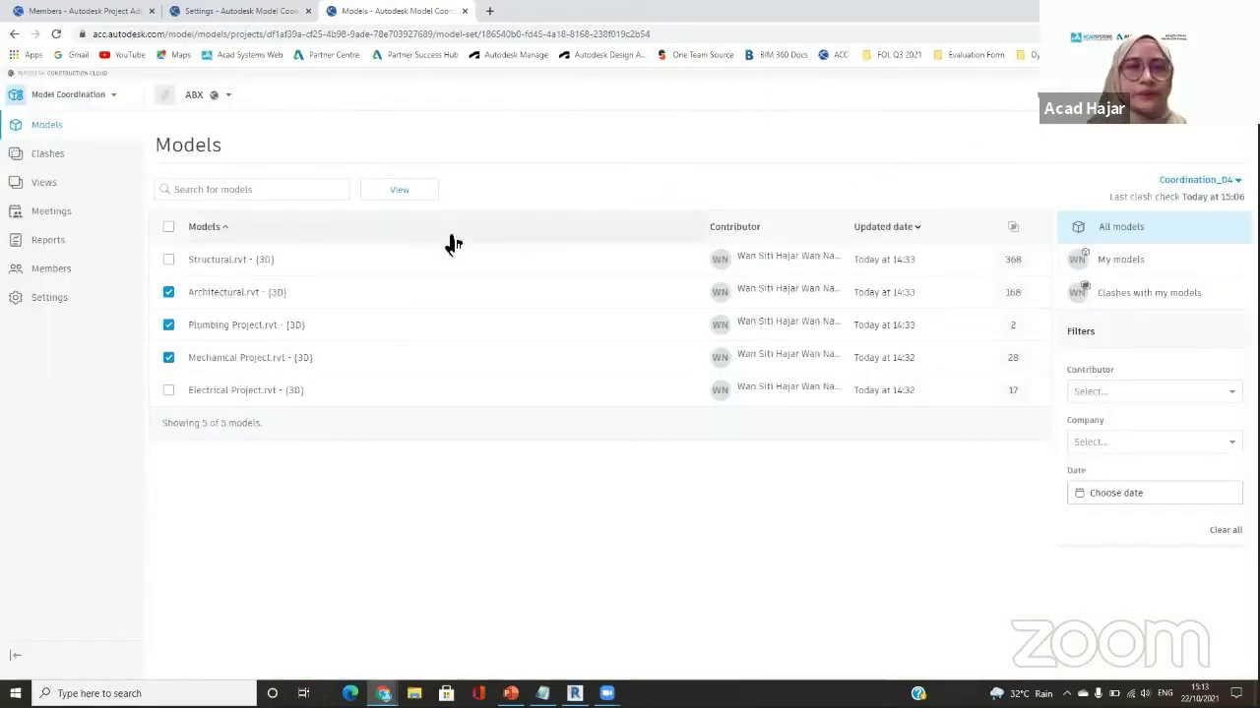
click(47, 156)
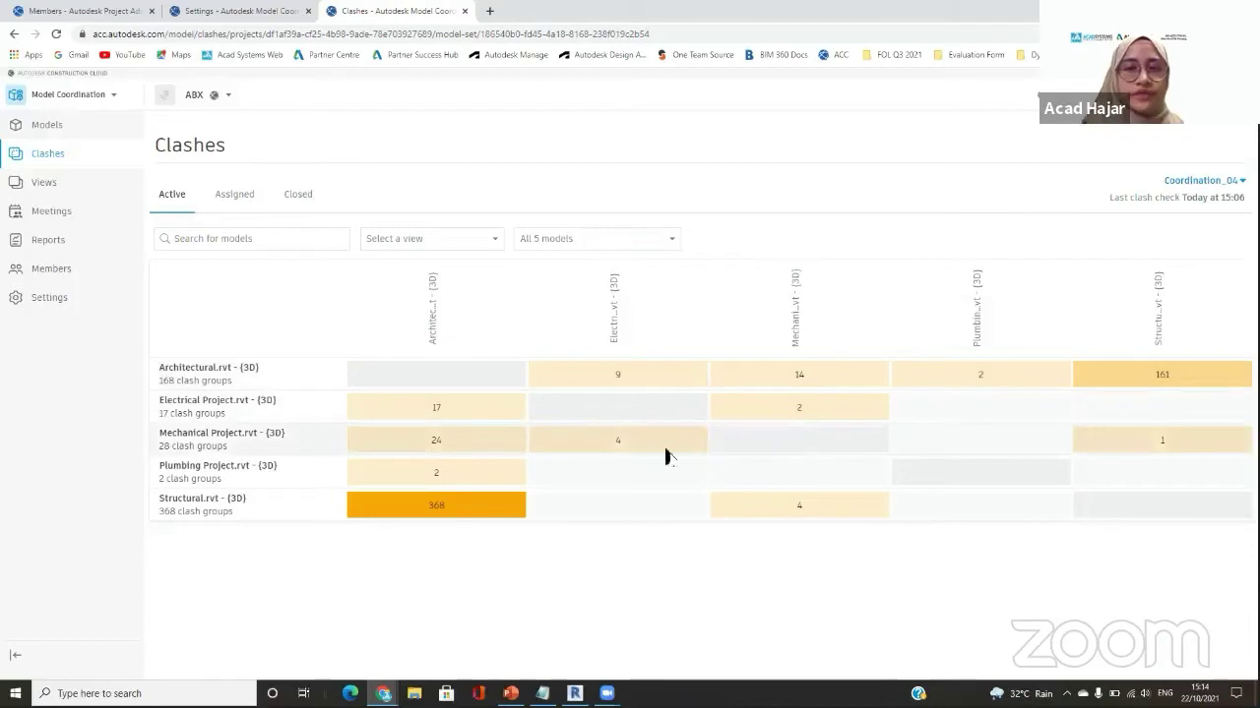
click(440, 508)
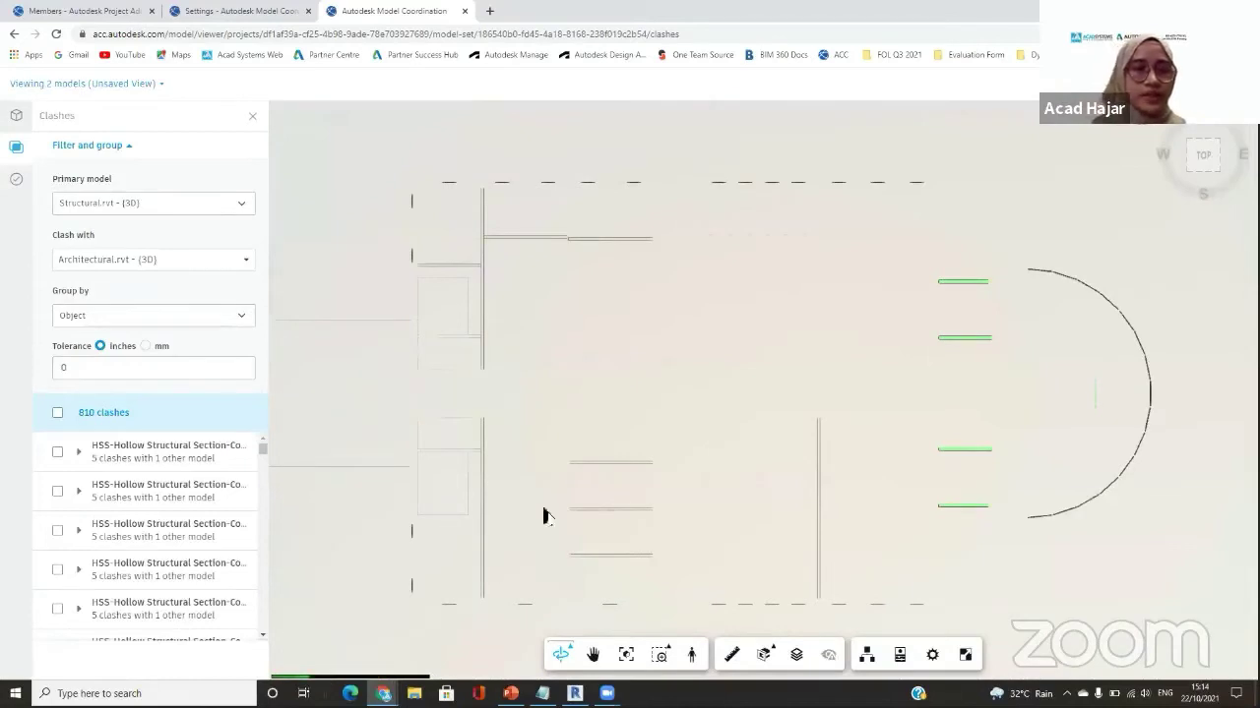
Look through the structural clash list and group its clashes by Type Name.
scroll(666, 392, down, 5)
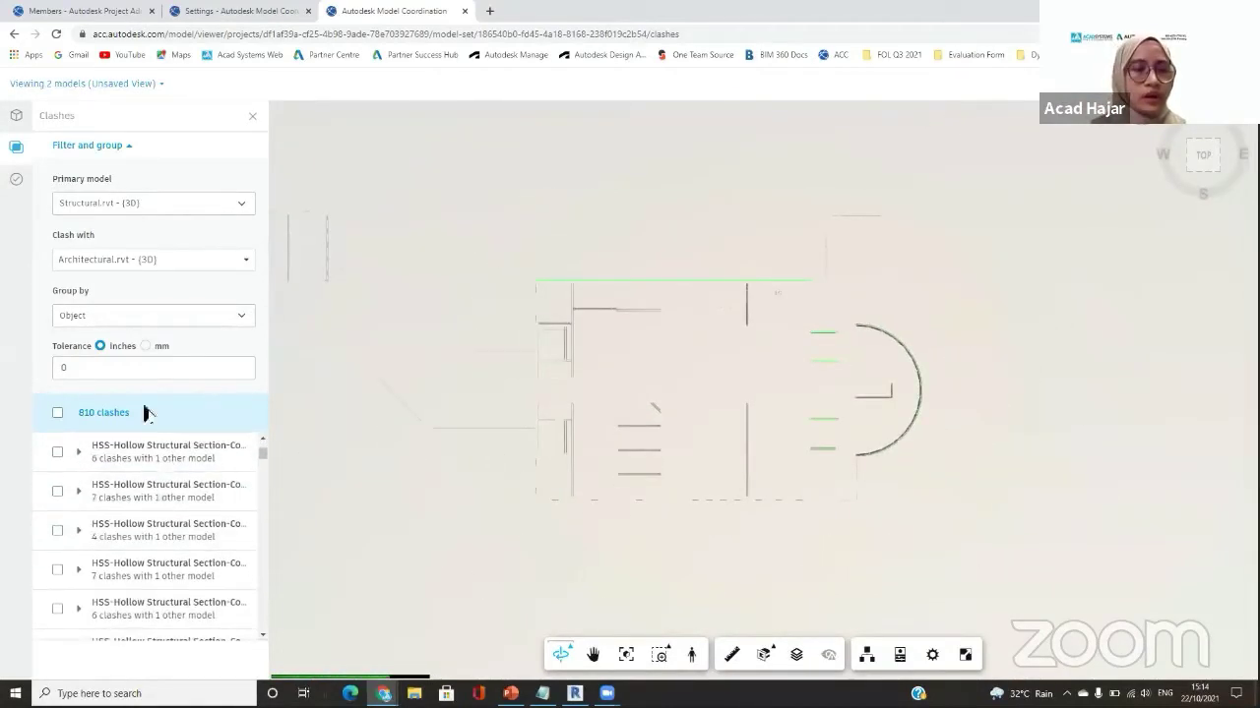
click(140, 316)
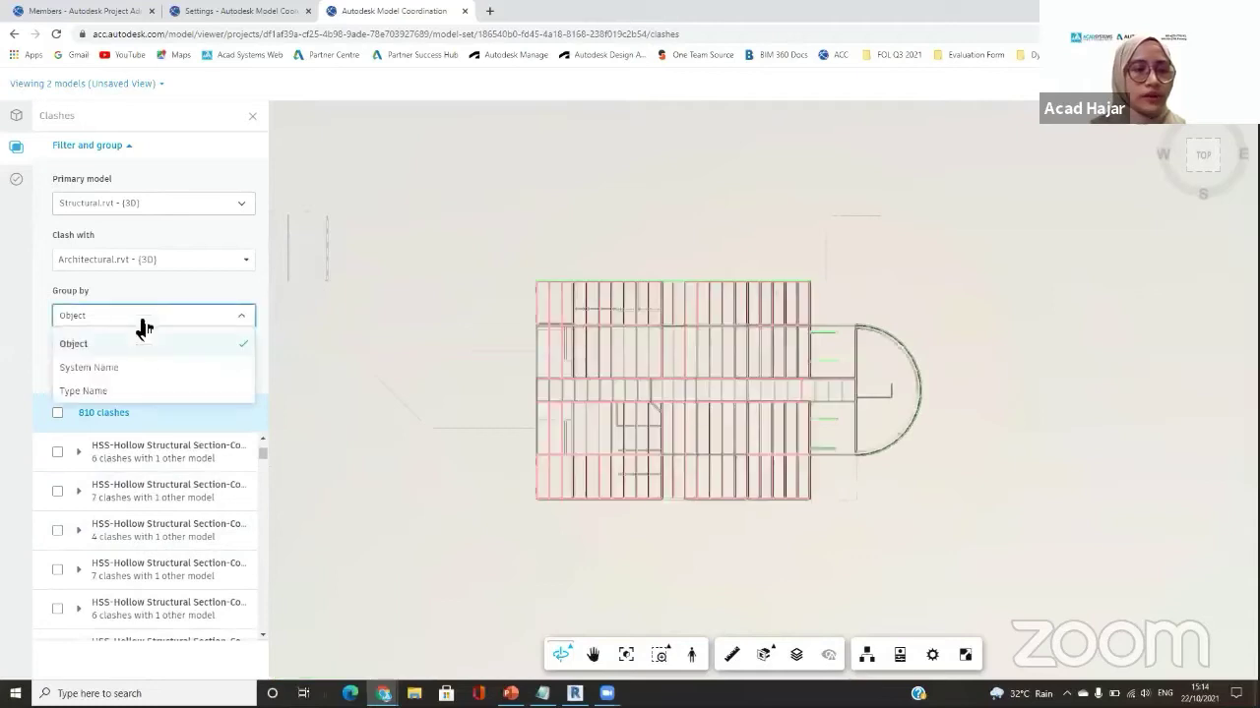
click(106, 389)
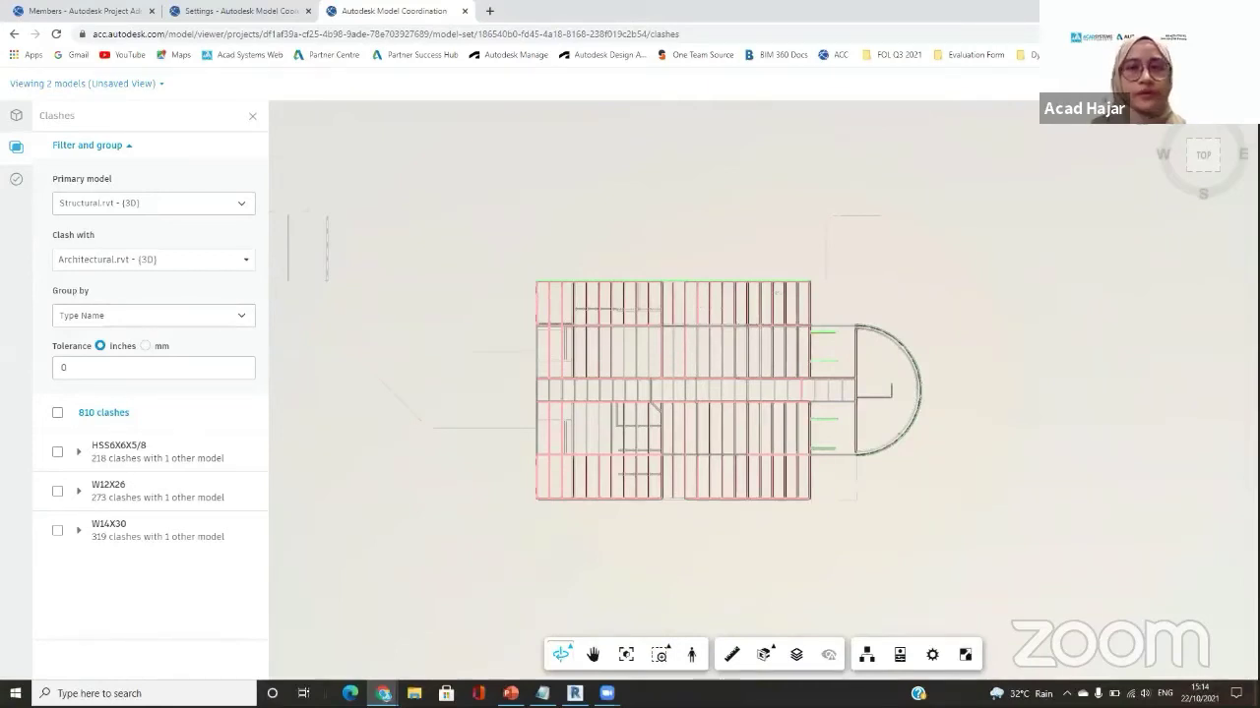
Return to the clash overview and show the list of assigned clashes.
click(1240, 83)
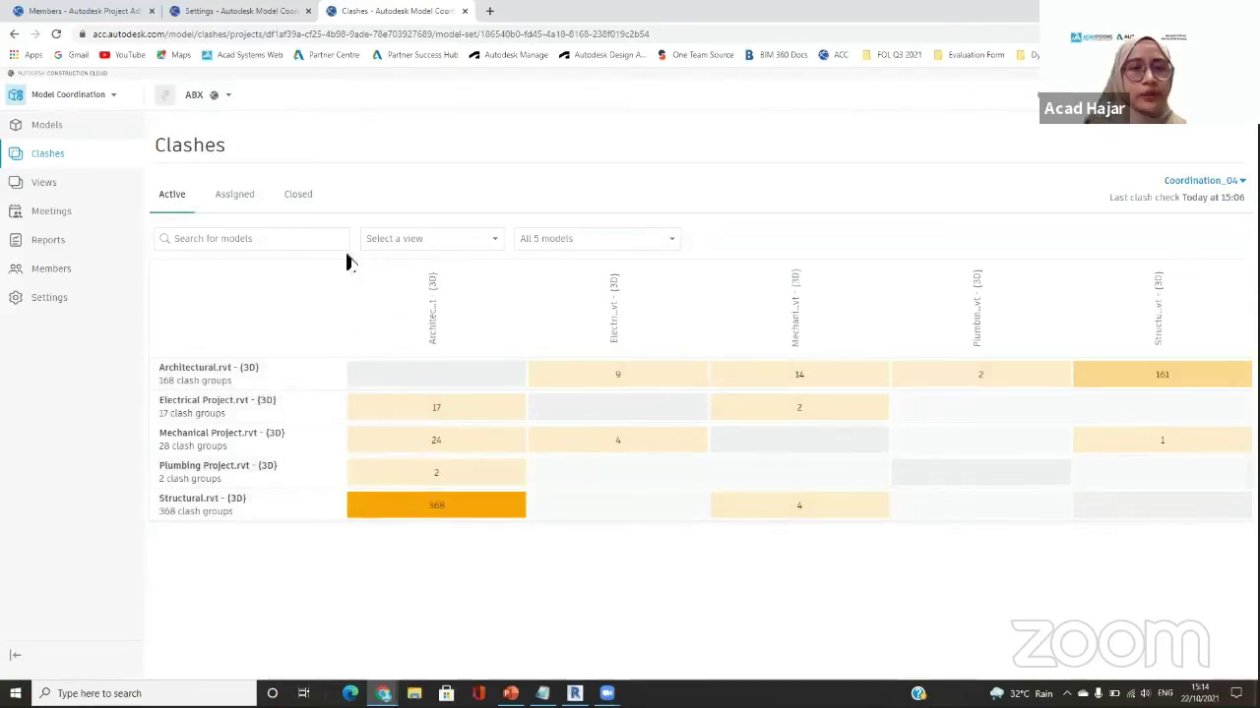
click(234, 194)
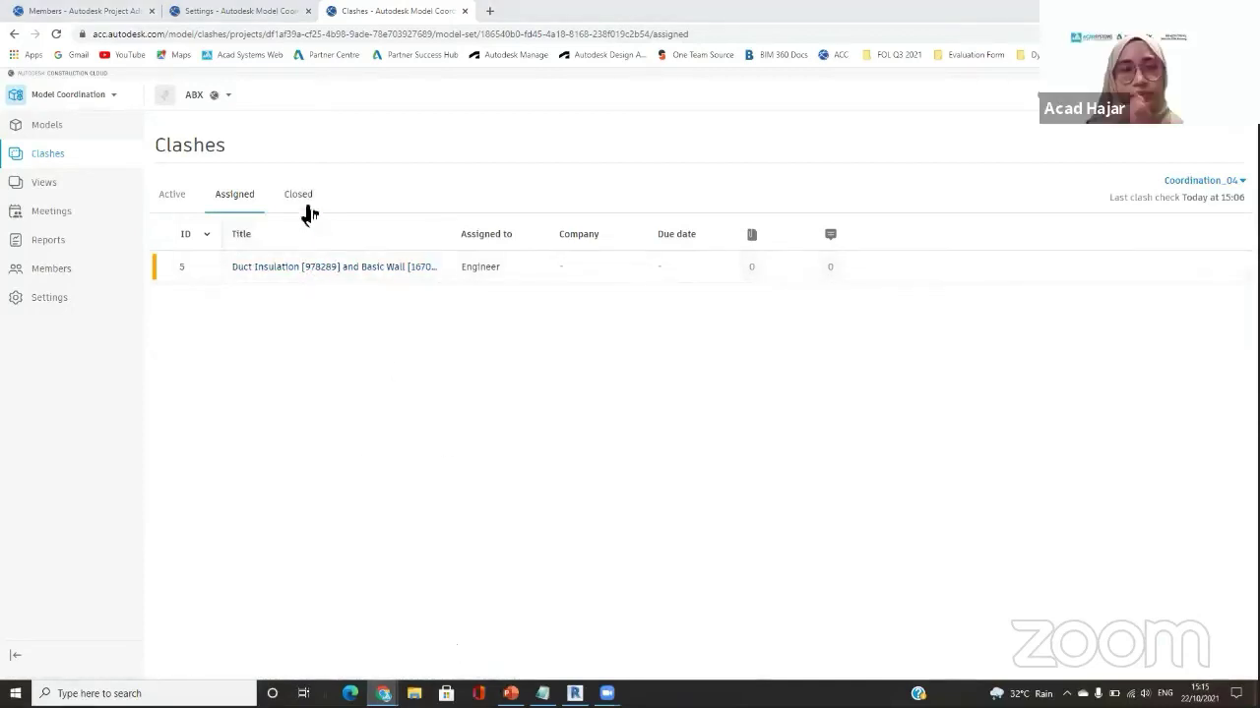
Open the assigned Duct Insulation and Basic Wall issue to view its details and status, and show the list of closed clashes.
click(303, 270)
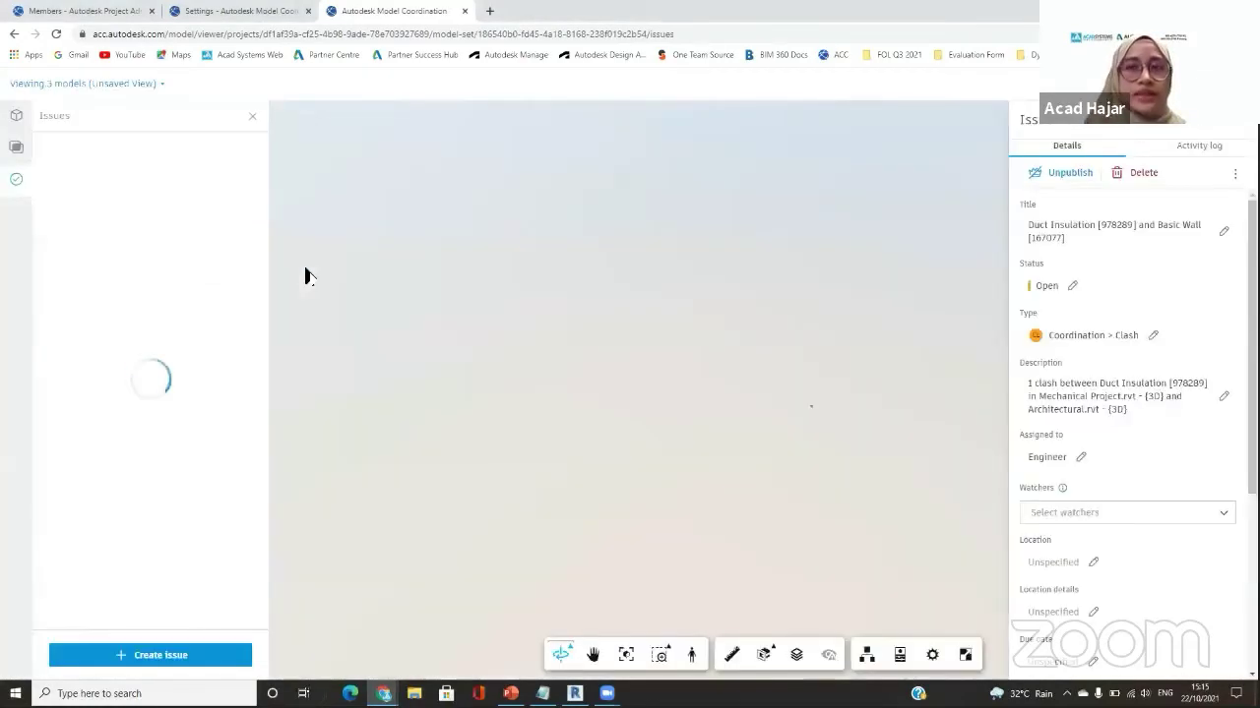
click(1072, 286)
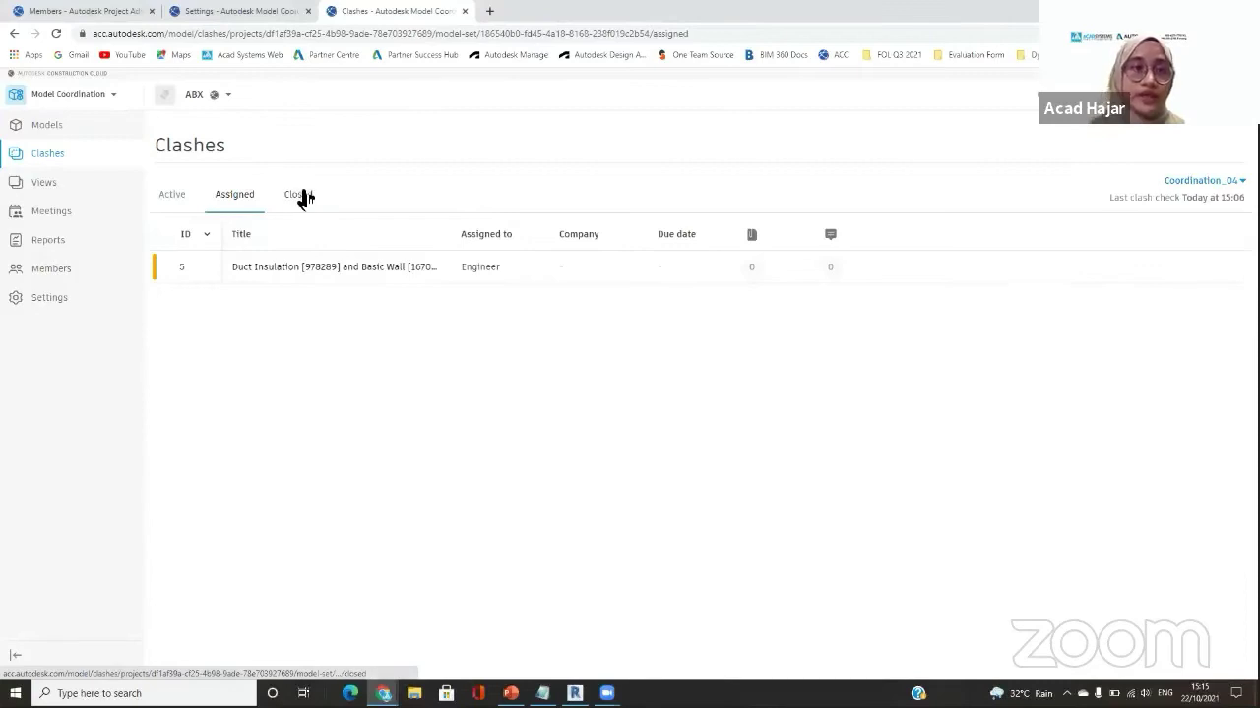
click(300, 194)
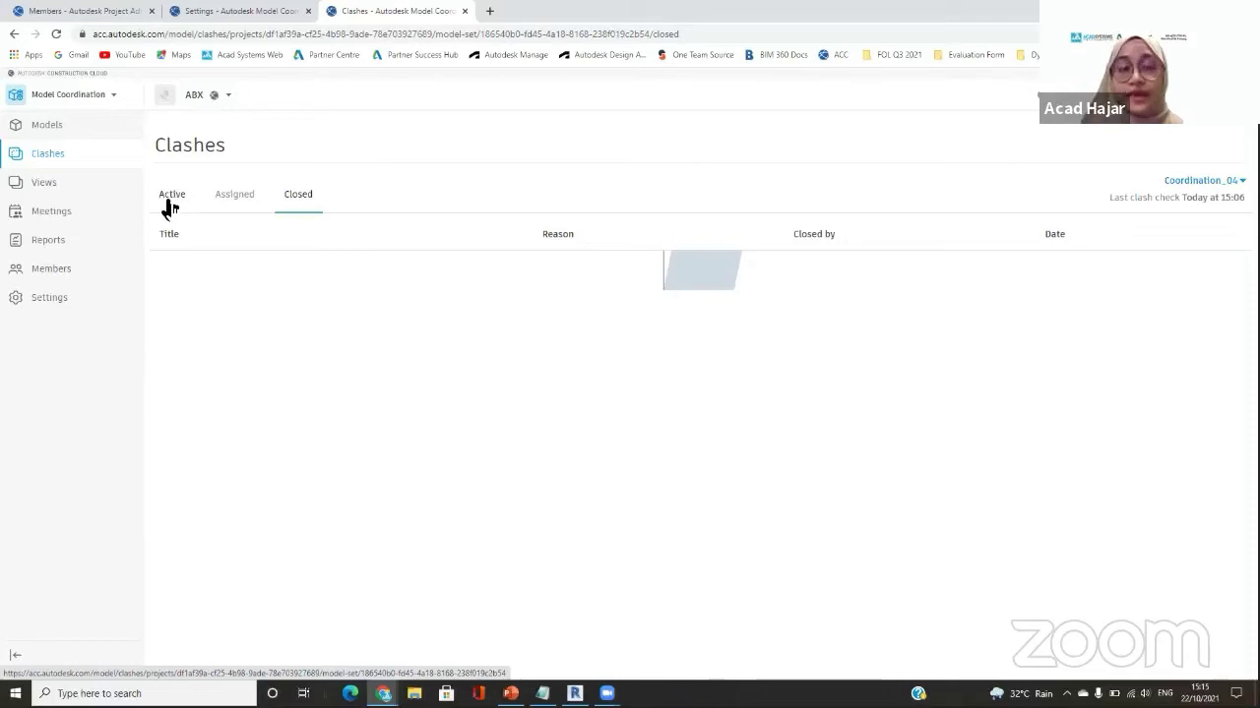
Show the coordination space's models, view those clashing with my models, return to all models, and look at the company and contributor filter options.
click(79, 129)
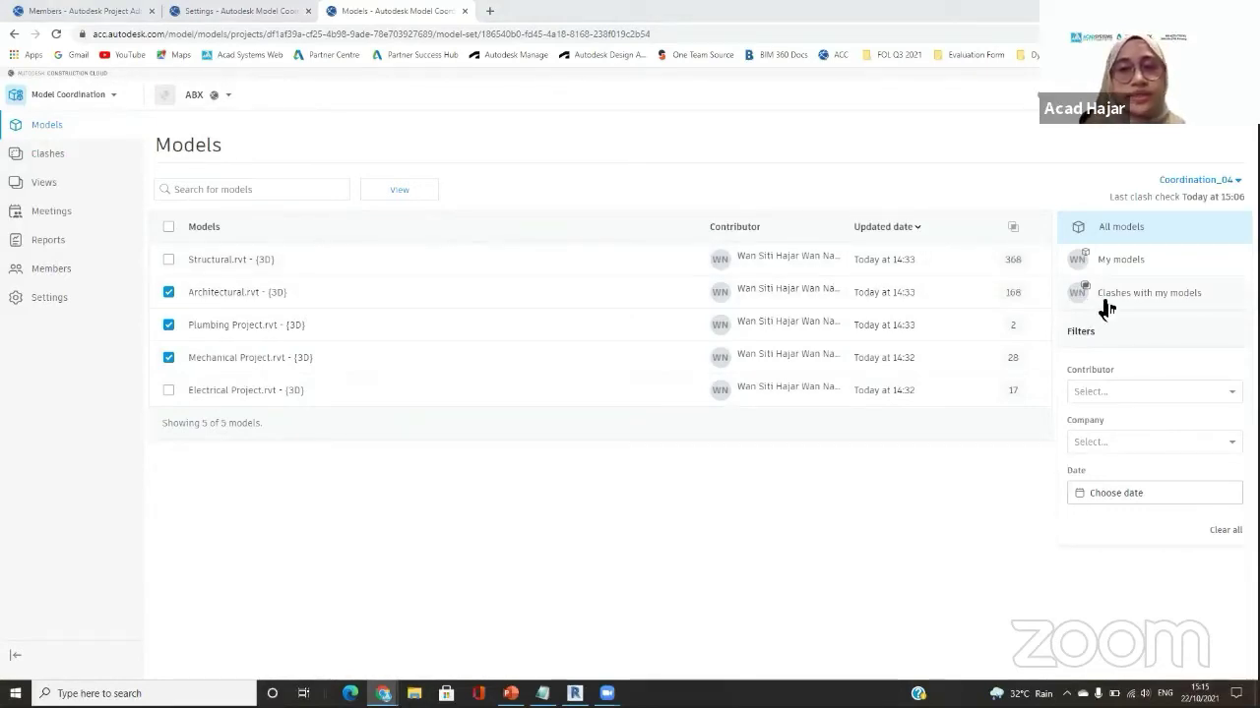
click(1103, 270)
click(1119, 292)
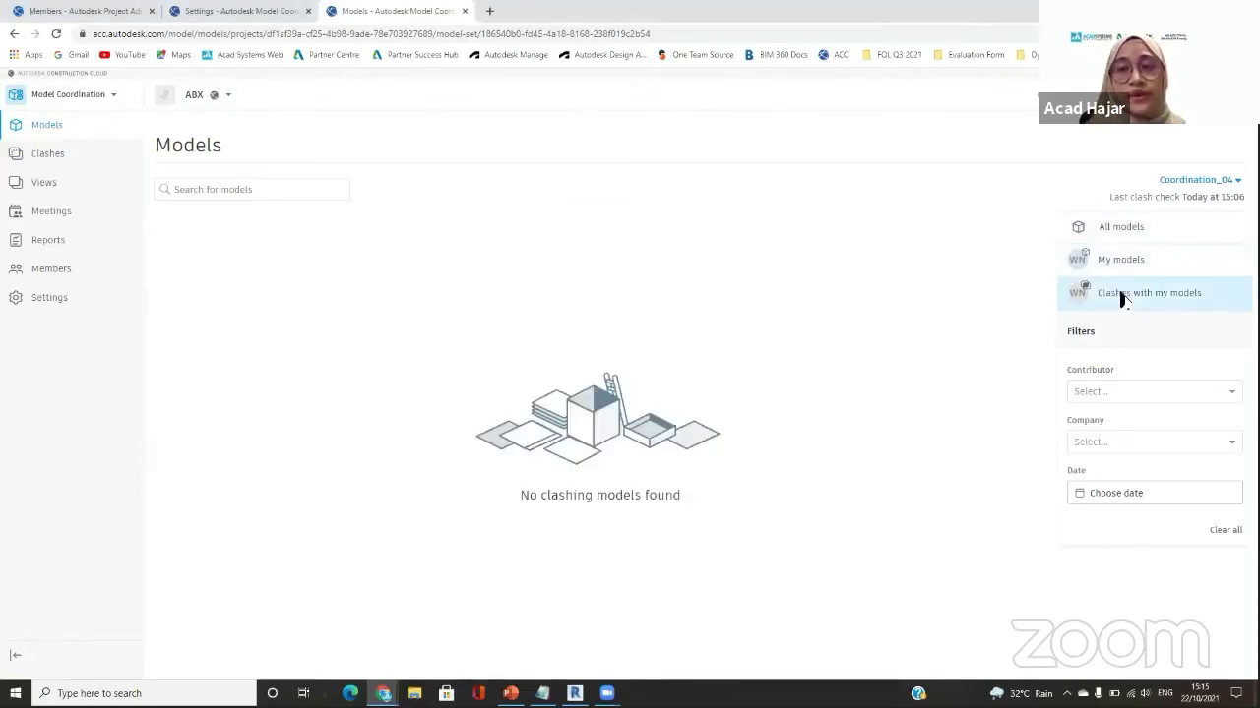
click(1122, 230)
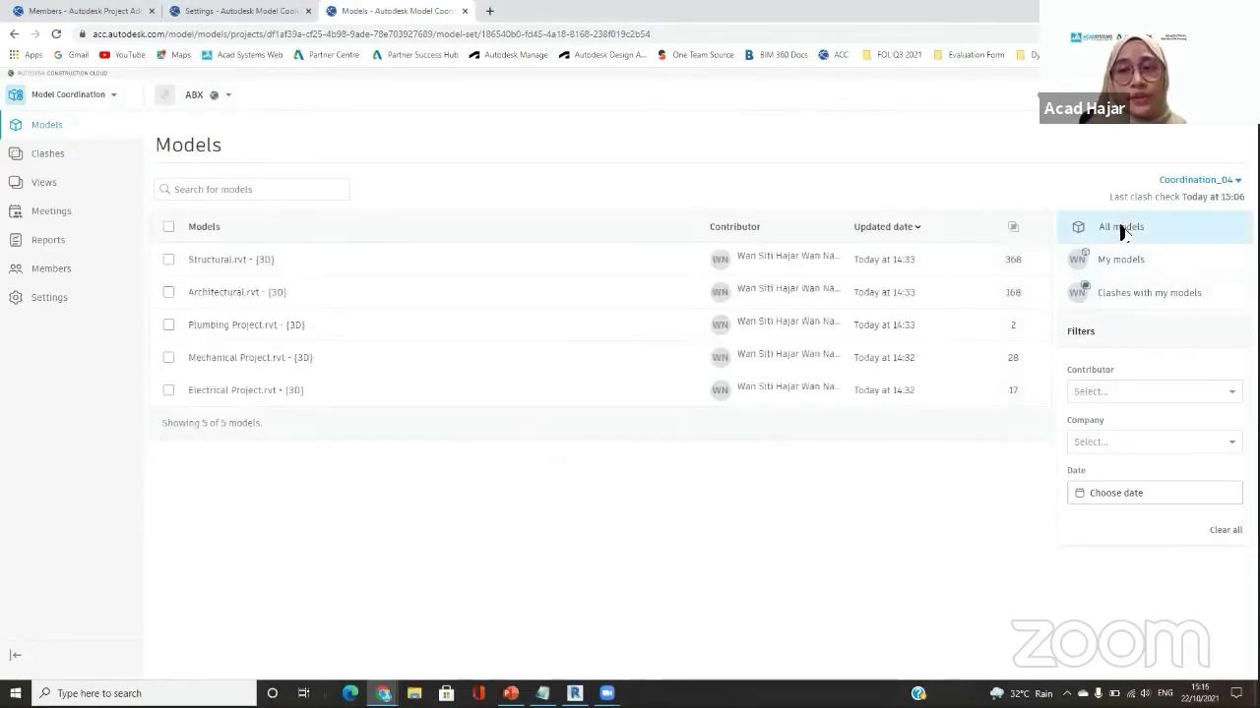
click(1119, 445)
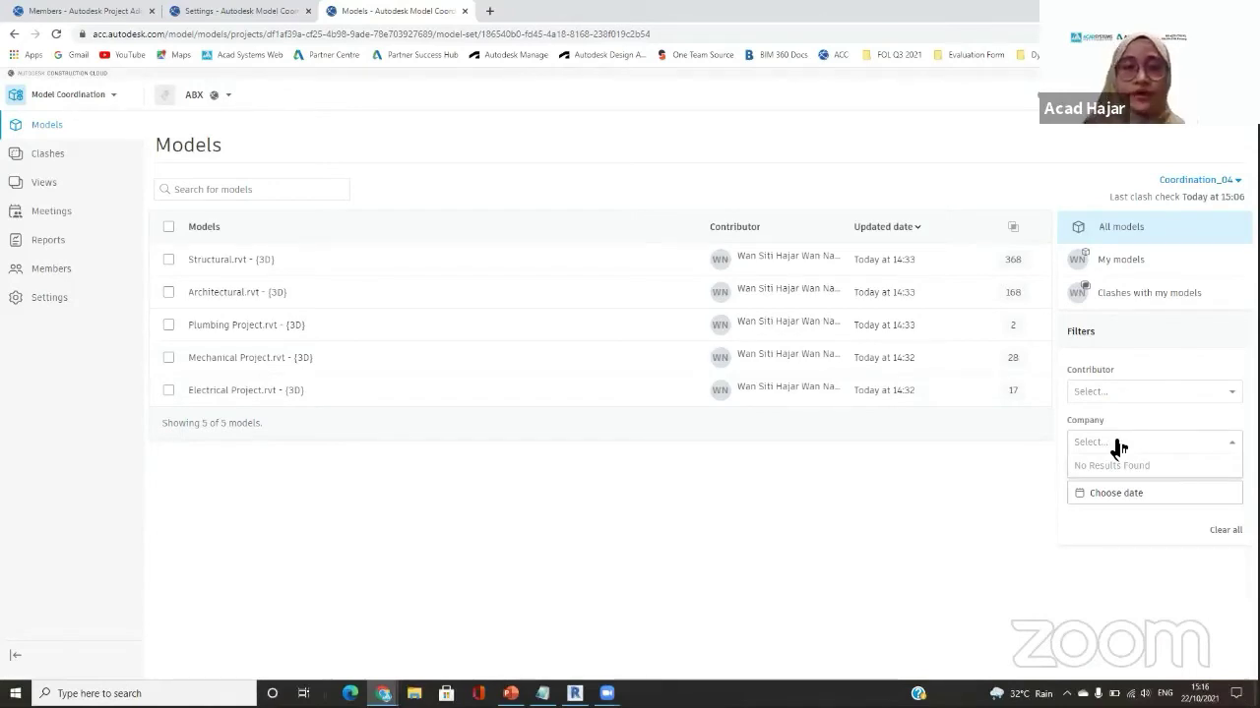
click(1111, 391)
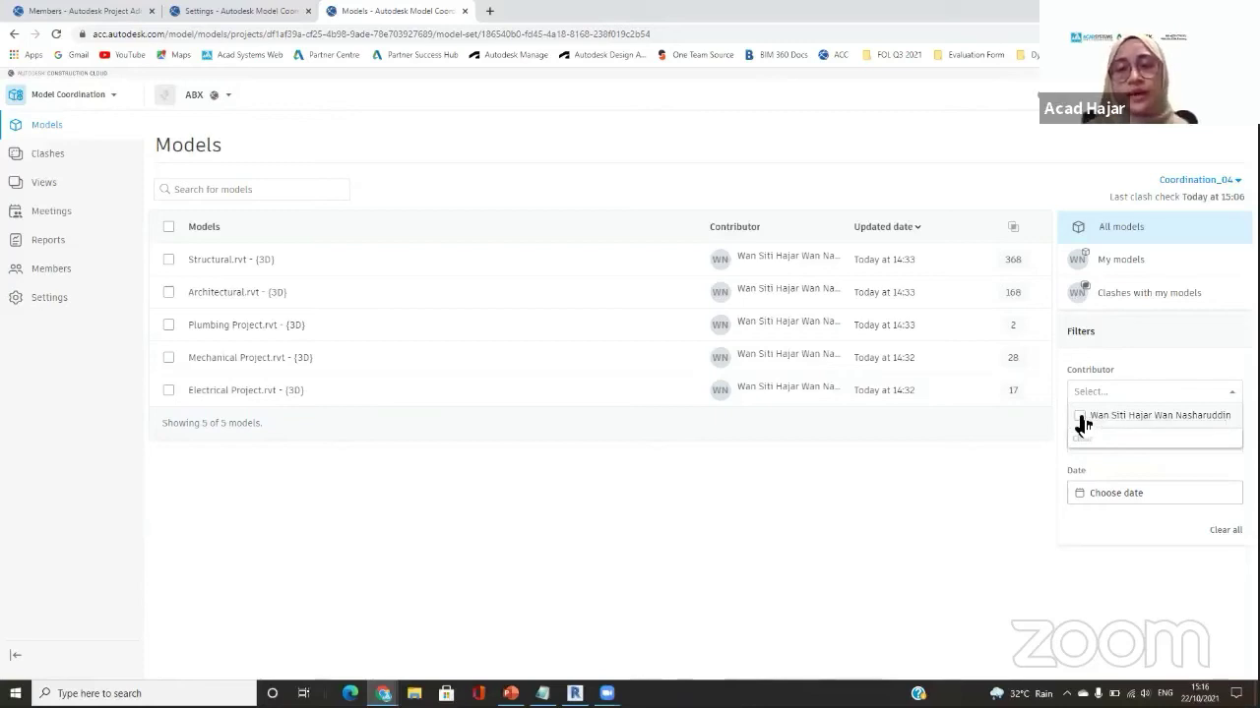
click(1009, 485)
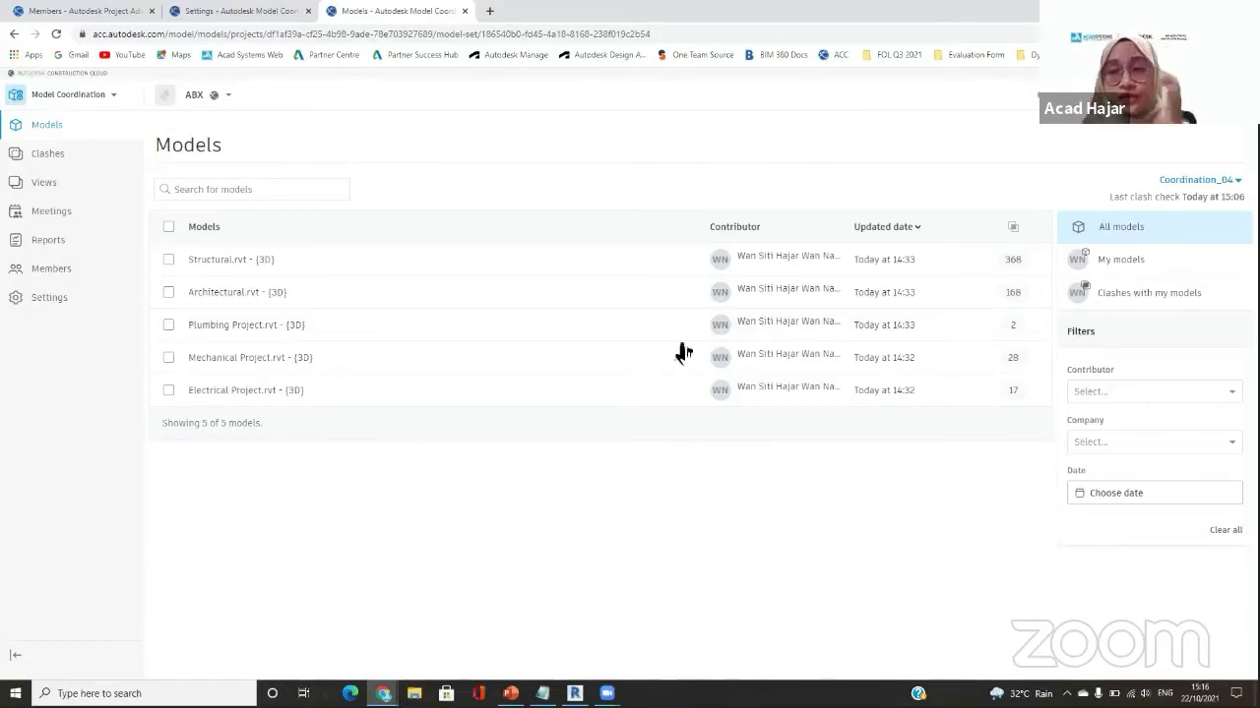
Switch to Revit and open the issue manager for the plumbing project's ENLARGED MECHANICAL ROOM view, without saving the project.
key(alt+Tab)
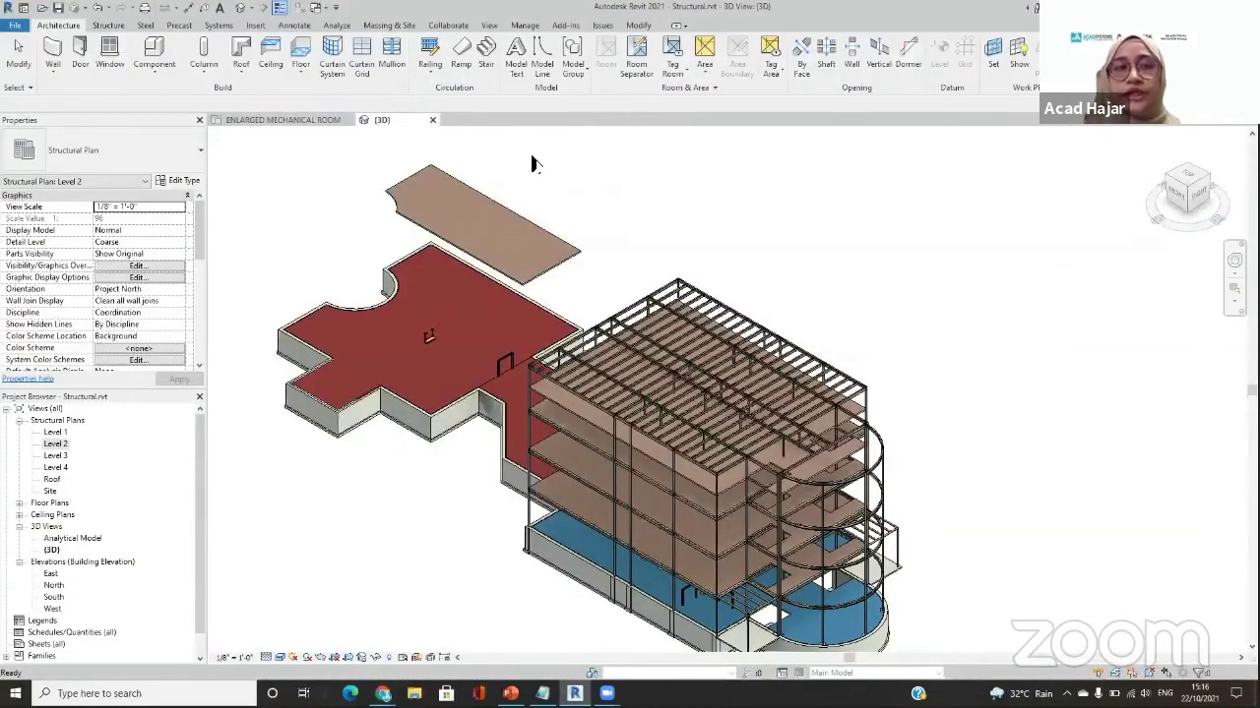
click(601, 25)
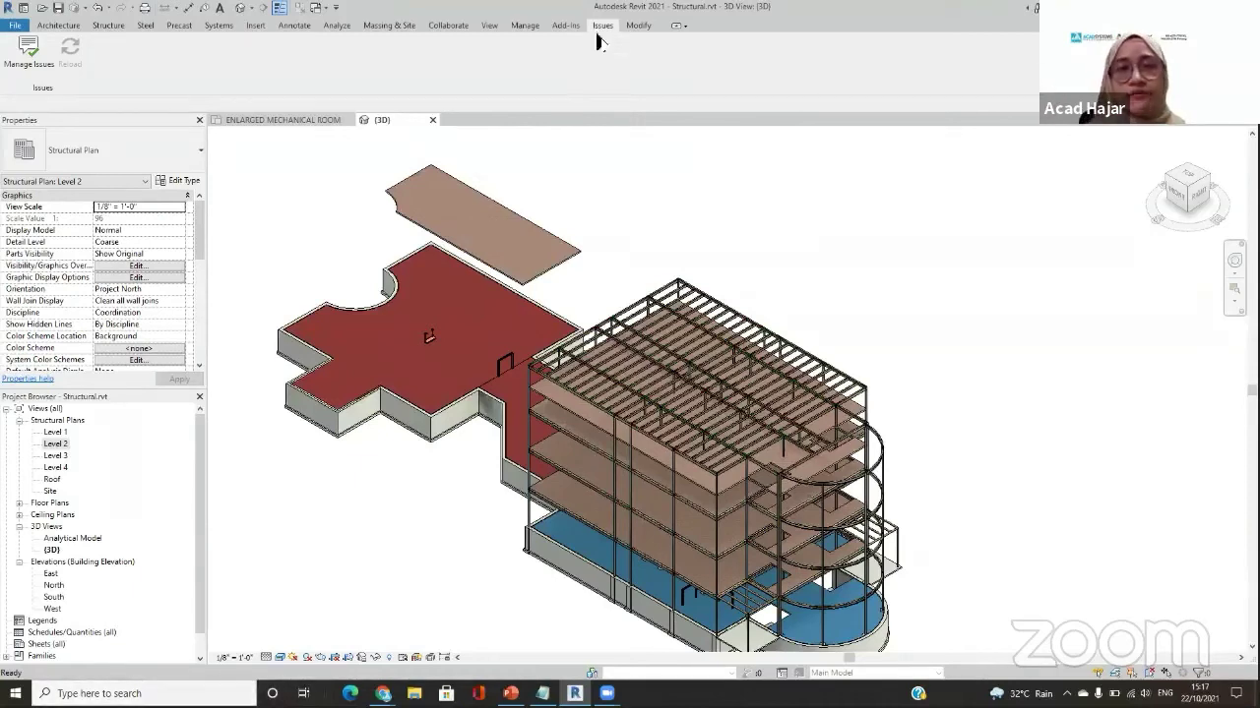
click(285, 122)
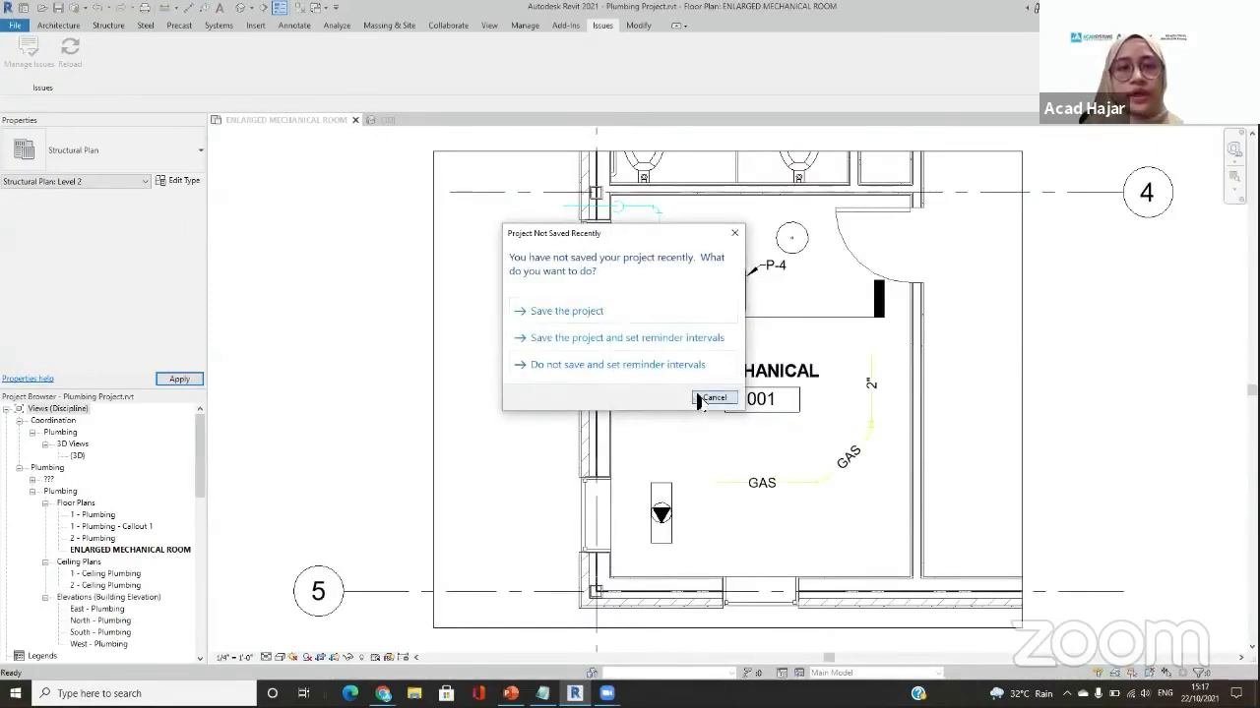
click(710, 397)
click(30, 54)
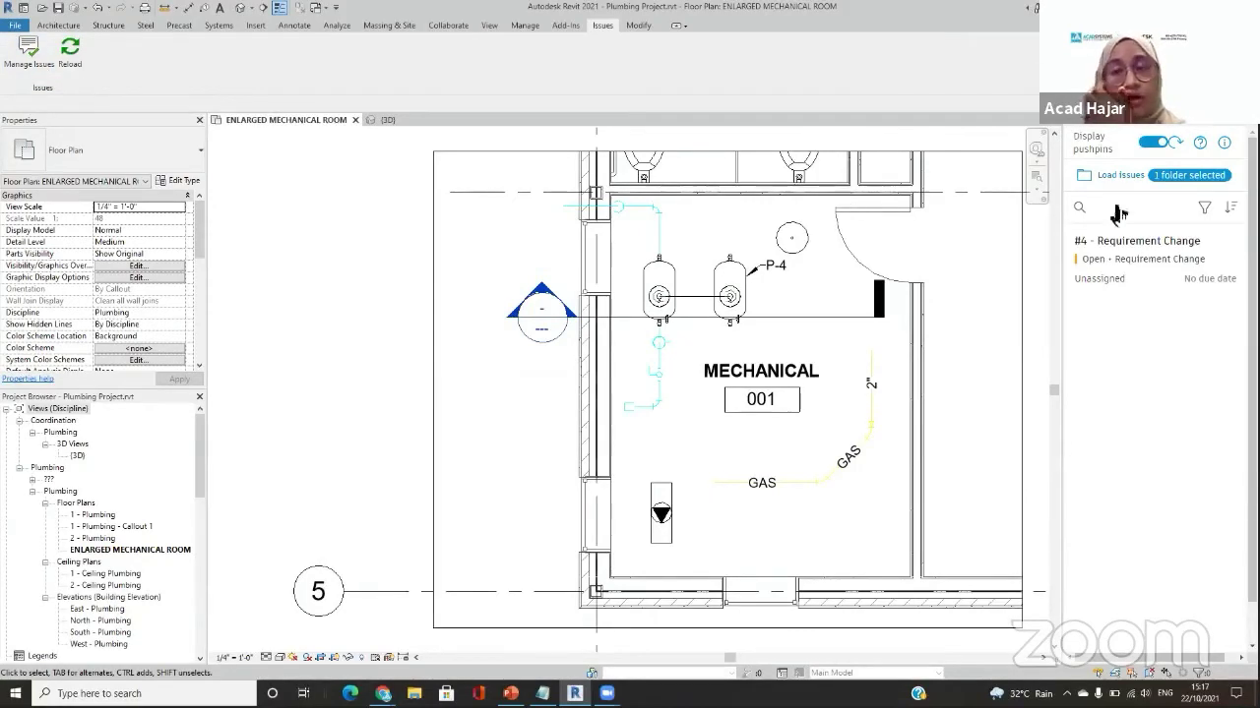
View the Requirement Change issue's details and its location in the plumbing project's 3D view, and return to the issue list.
click(1133, 279)
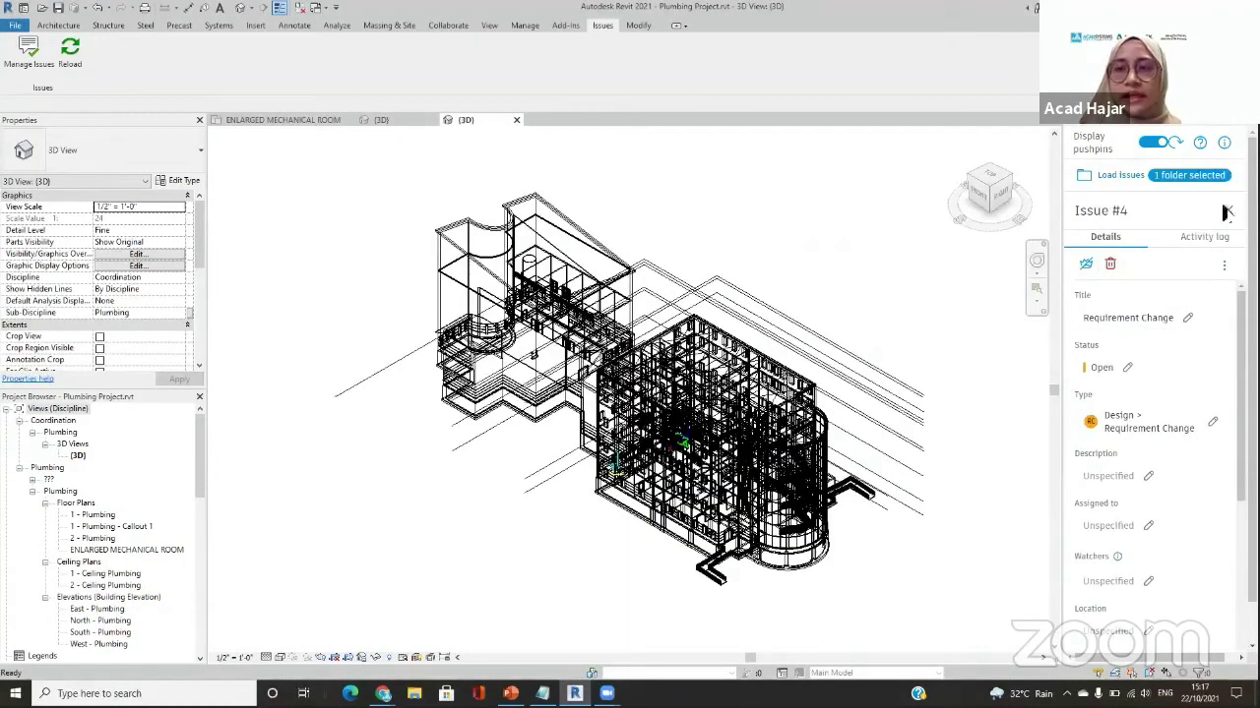
click(1228, 211)
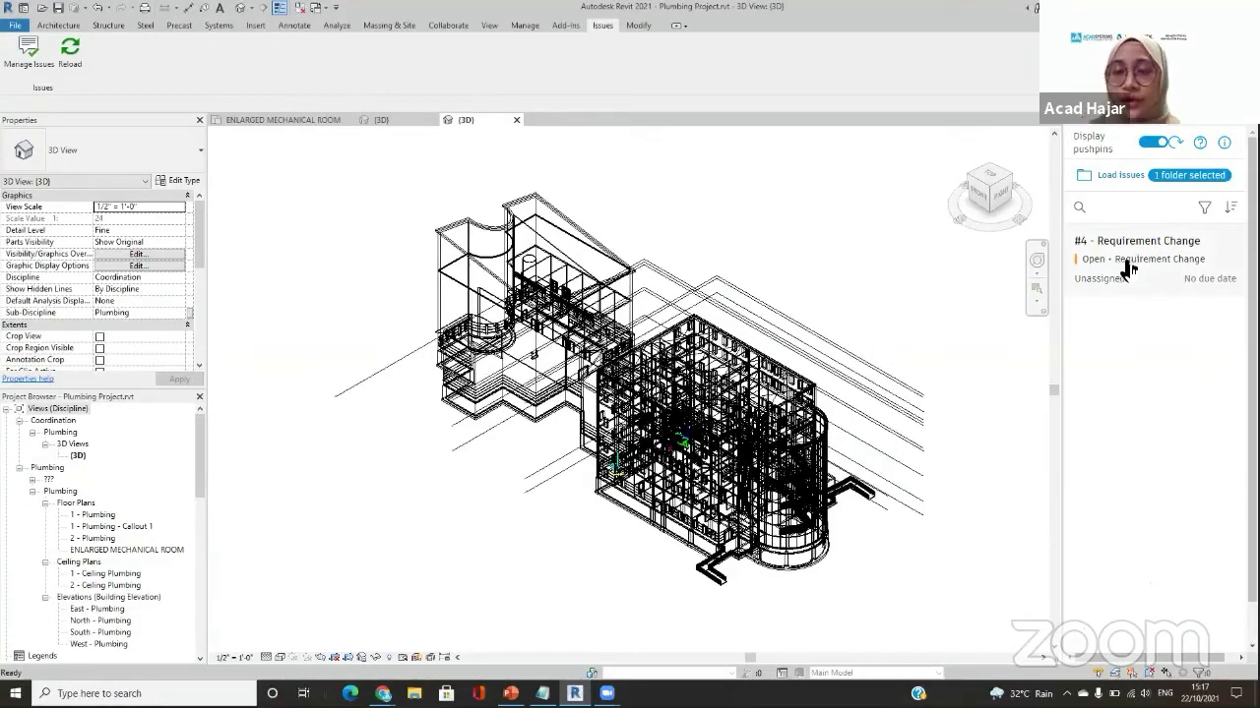
click(1128, 269)
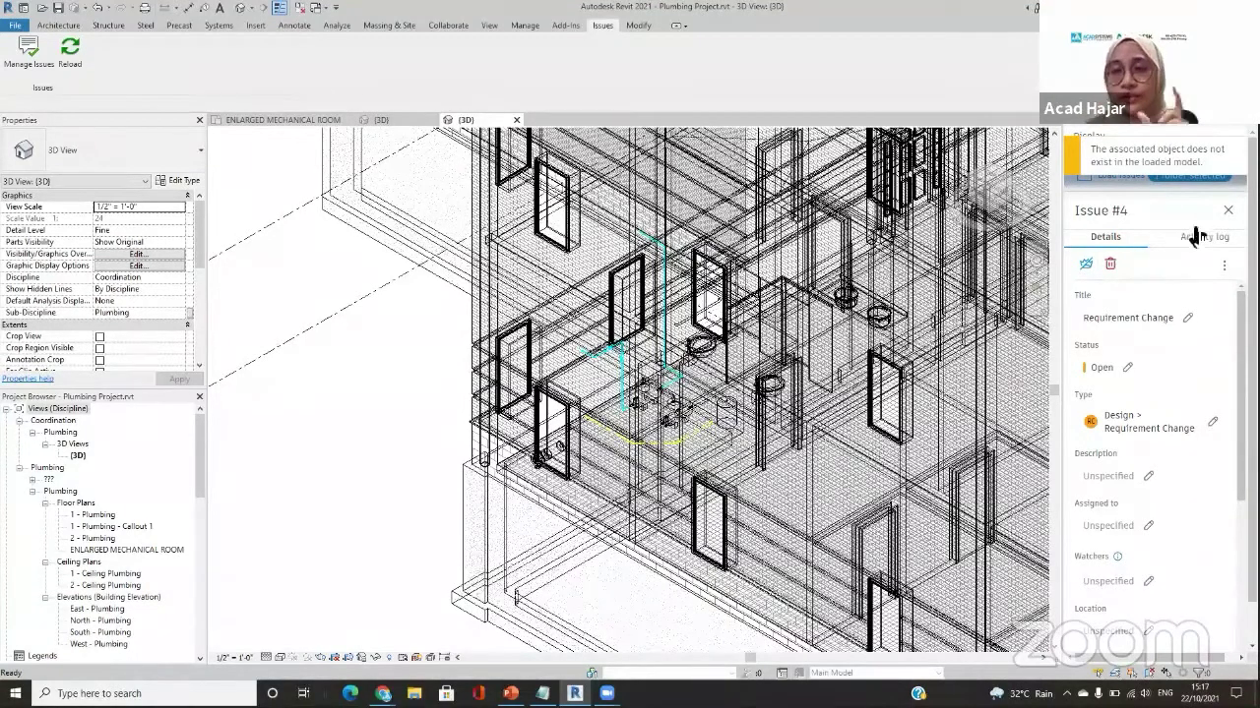
click(1228, 209)
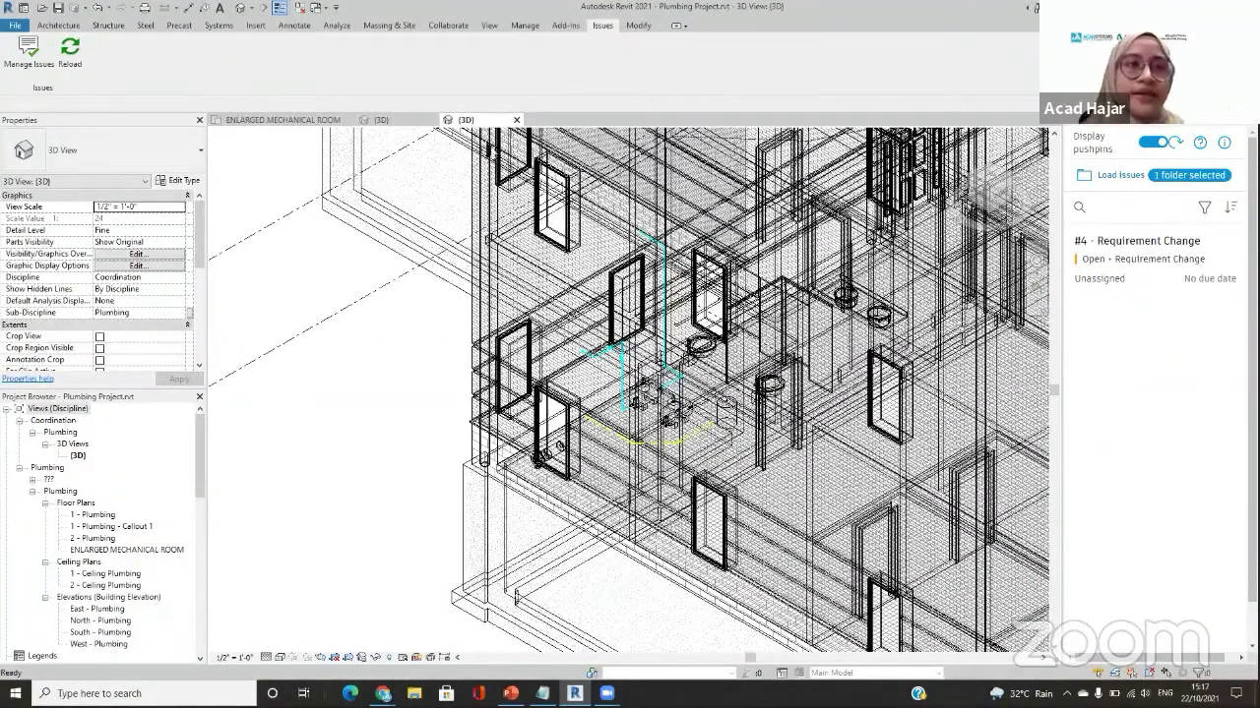
Start opening a project and browse Autodesk Docs to the Coordination_04 folder in ACAD Systems, ABX, Project Files, Shared.
click(28, 40)
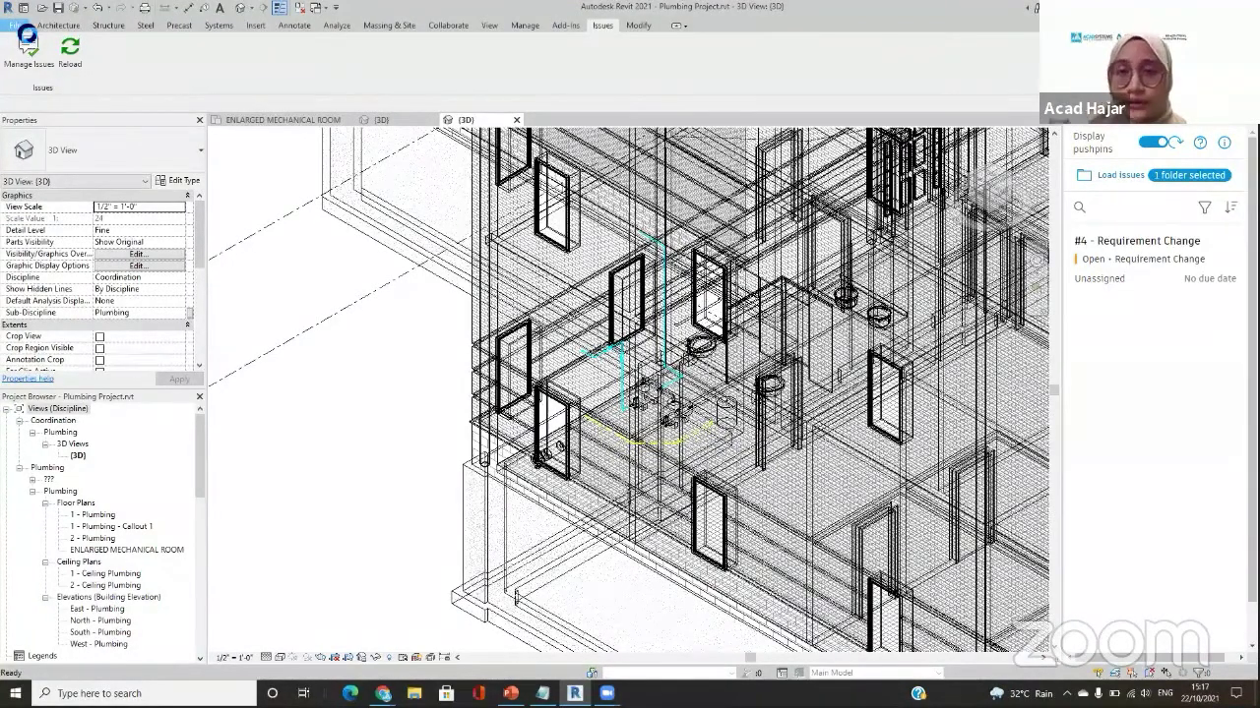
click(19, 27)
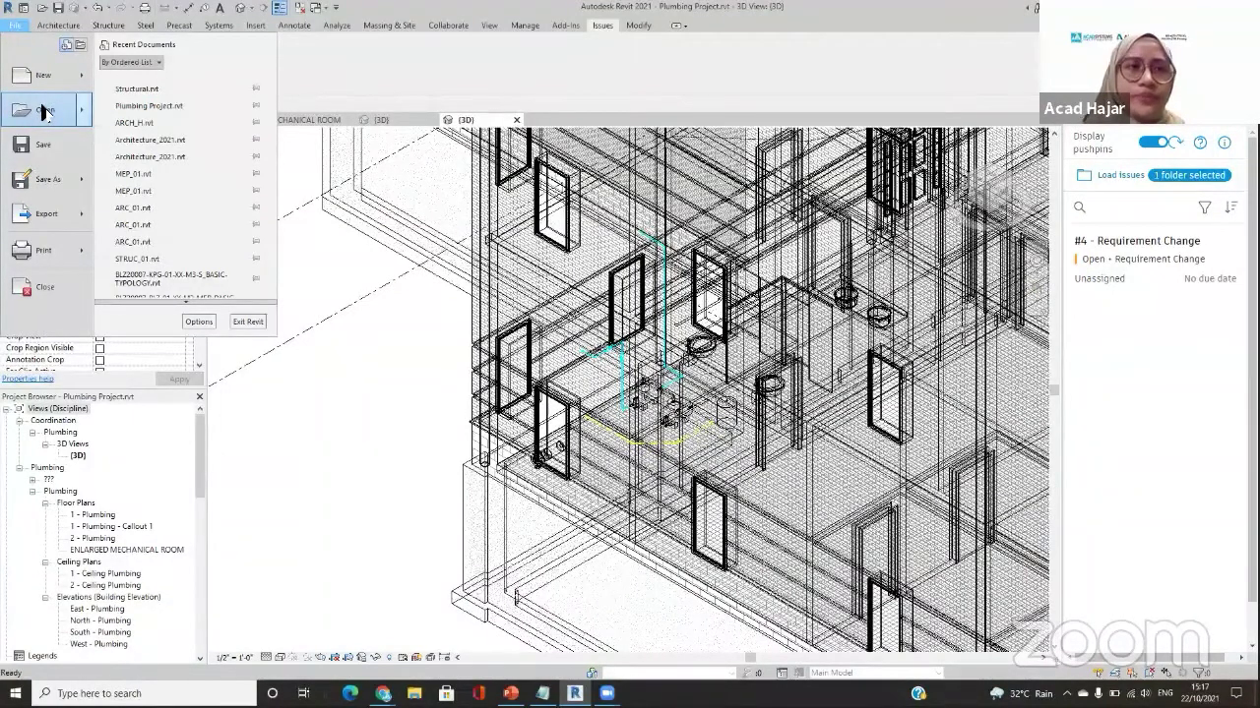
key(Escape)
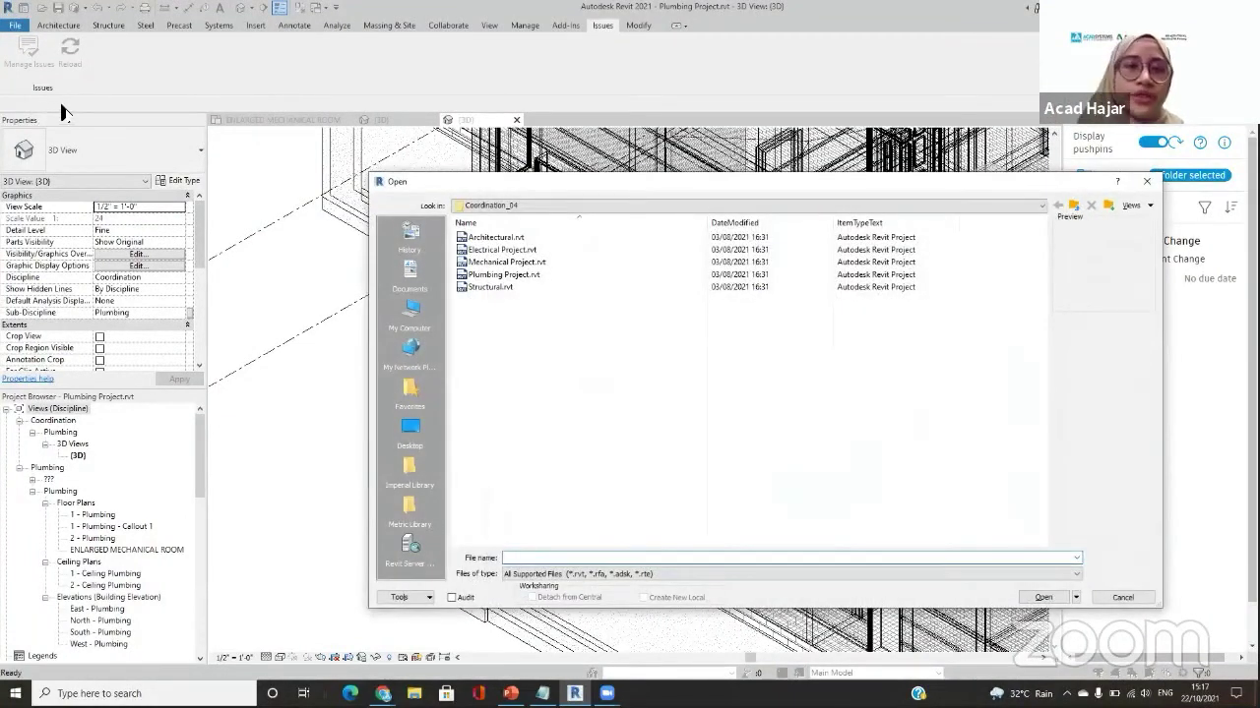
click(419, 328)
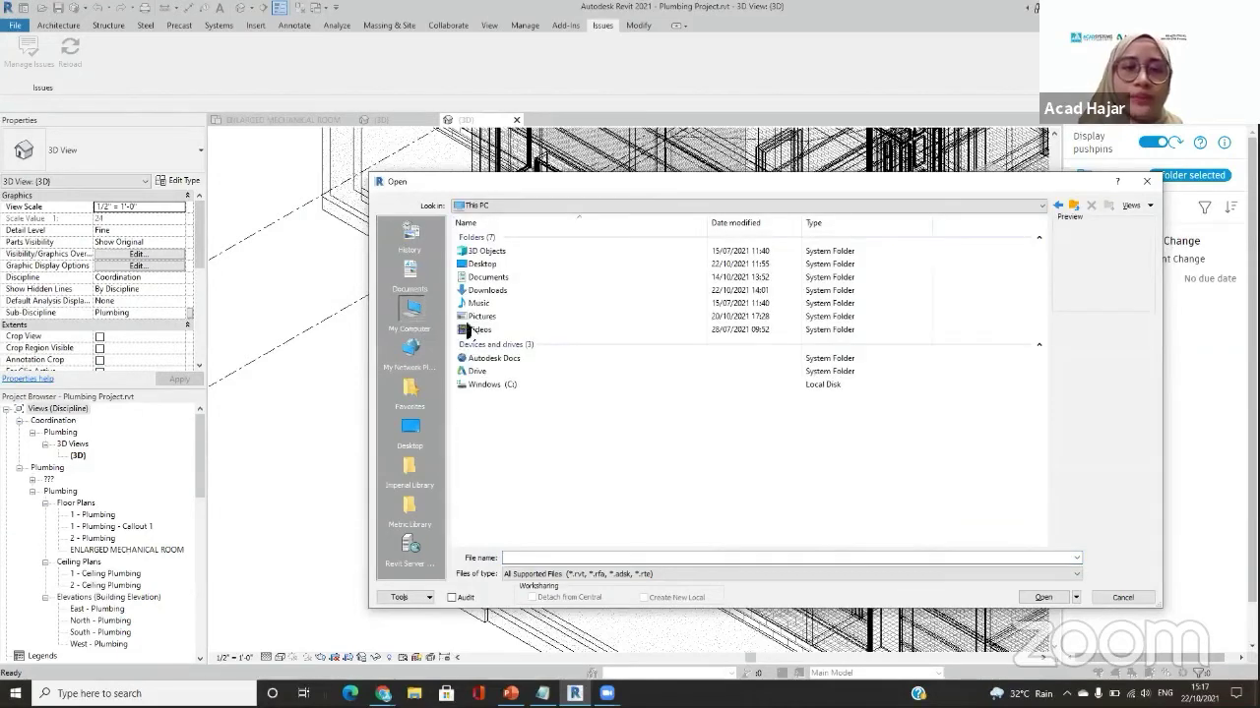
double_click(508, 360)
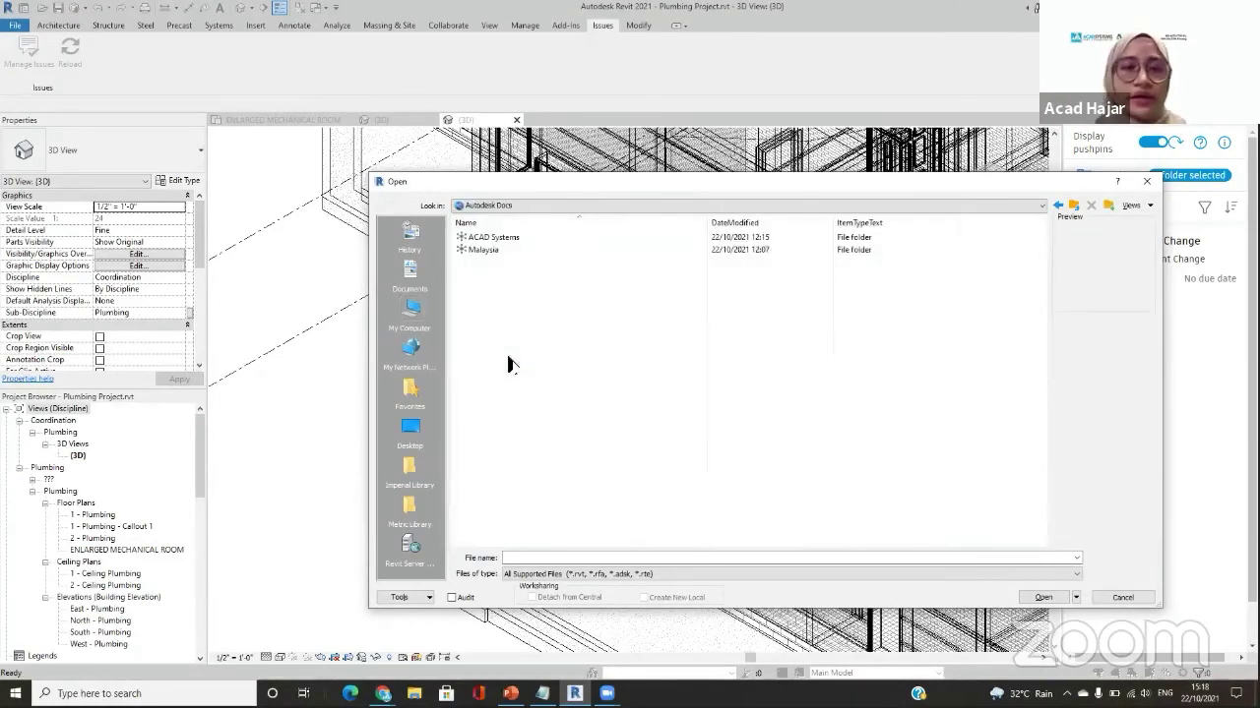
double_click(511, 241)
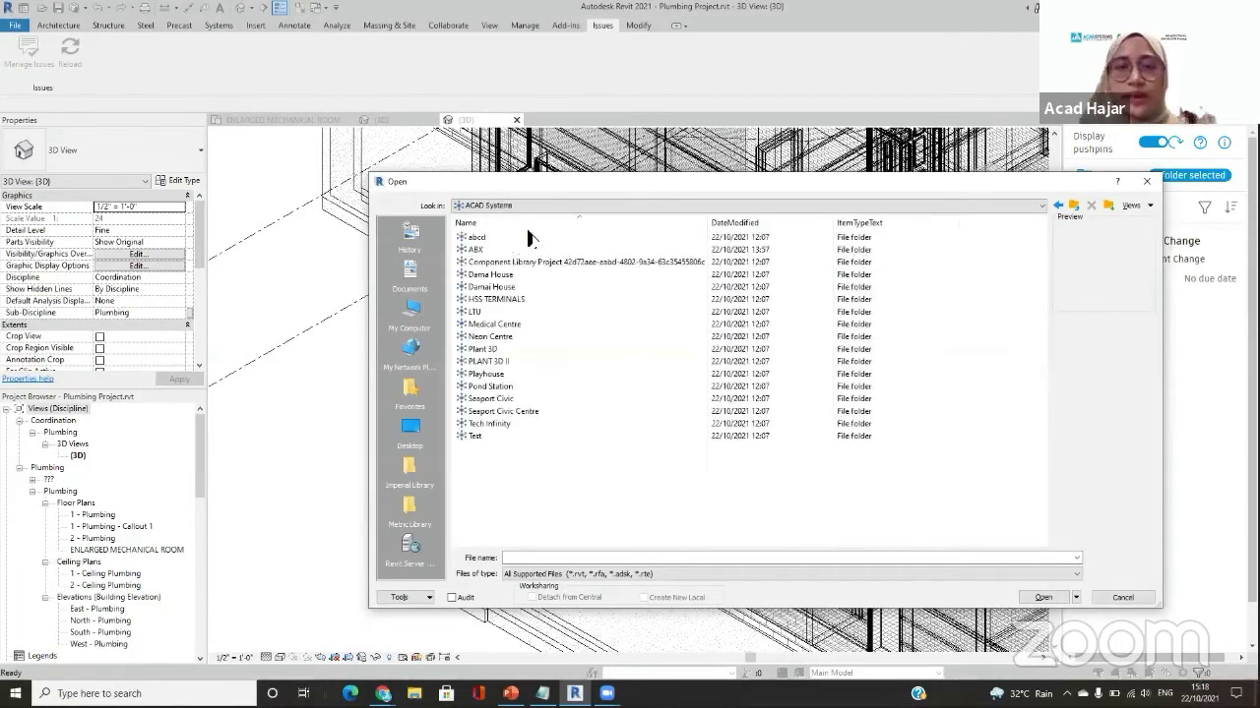
double_click(567, 251)
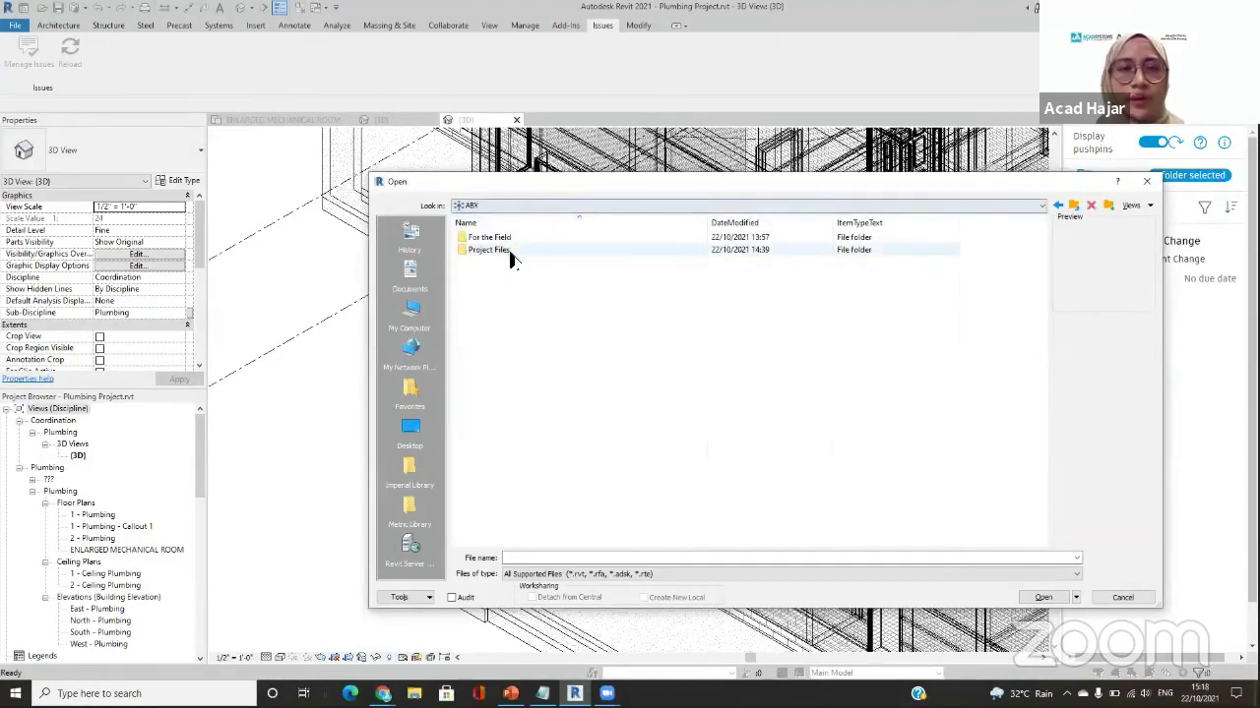
double_click(511, 252)
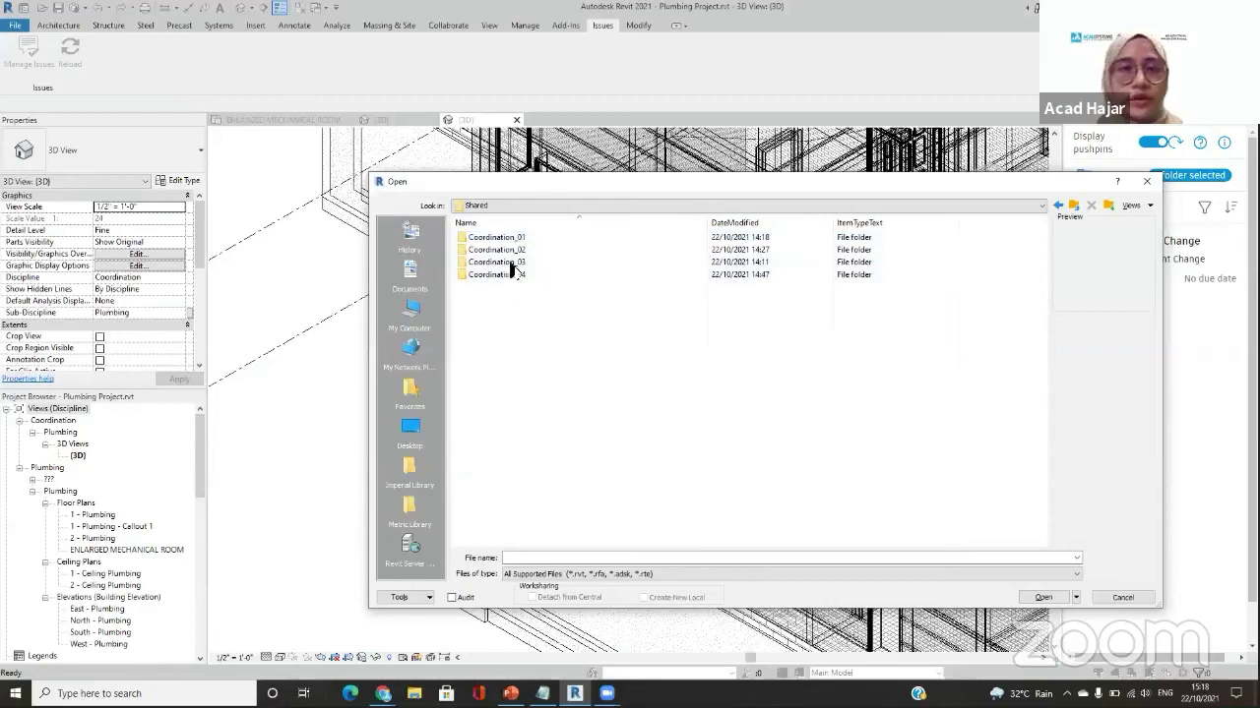
double_click(511, 276)
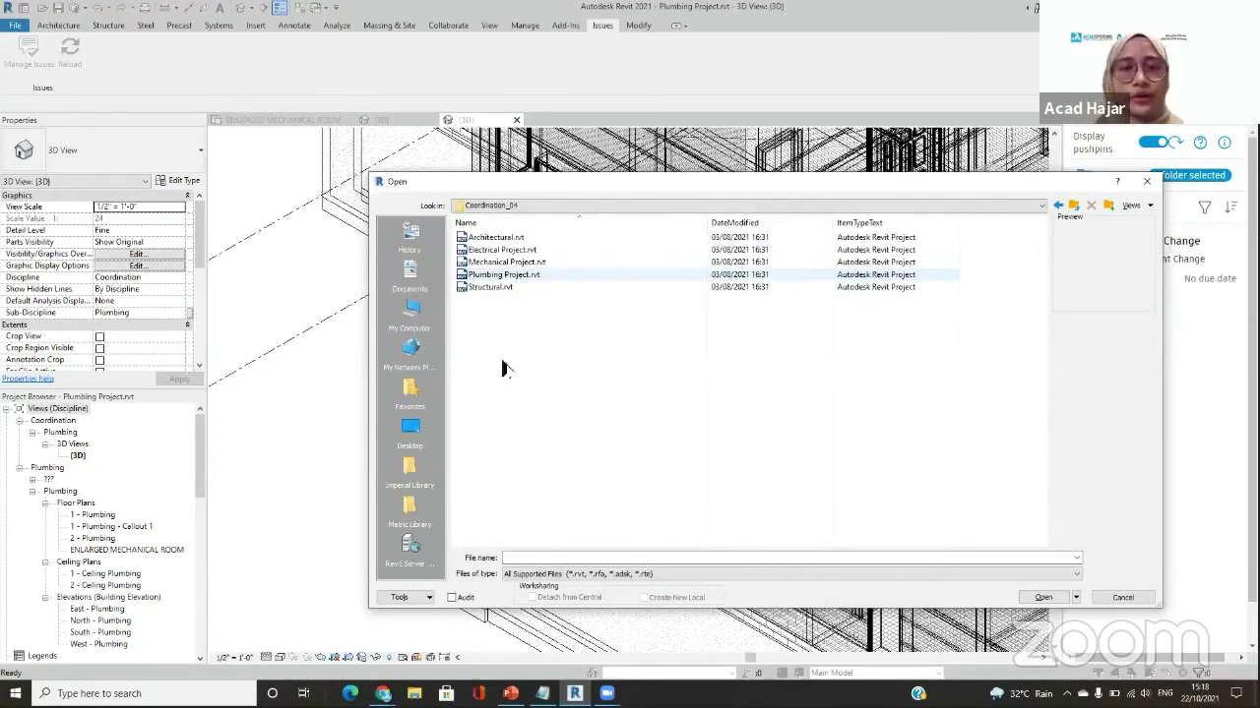
Switch to Model Coordination in the browser and check which models the assigned Duct Insulation and Basic Wall issue involves.
click(383, 694)
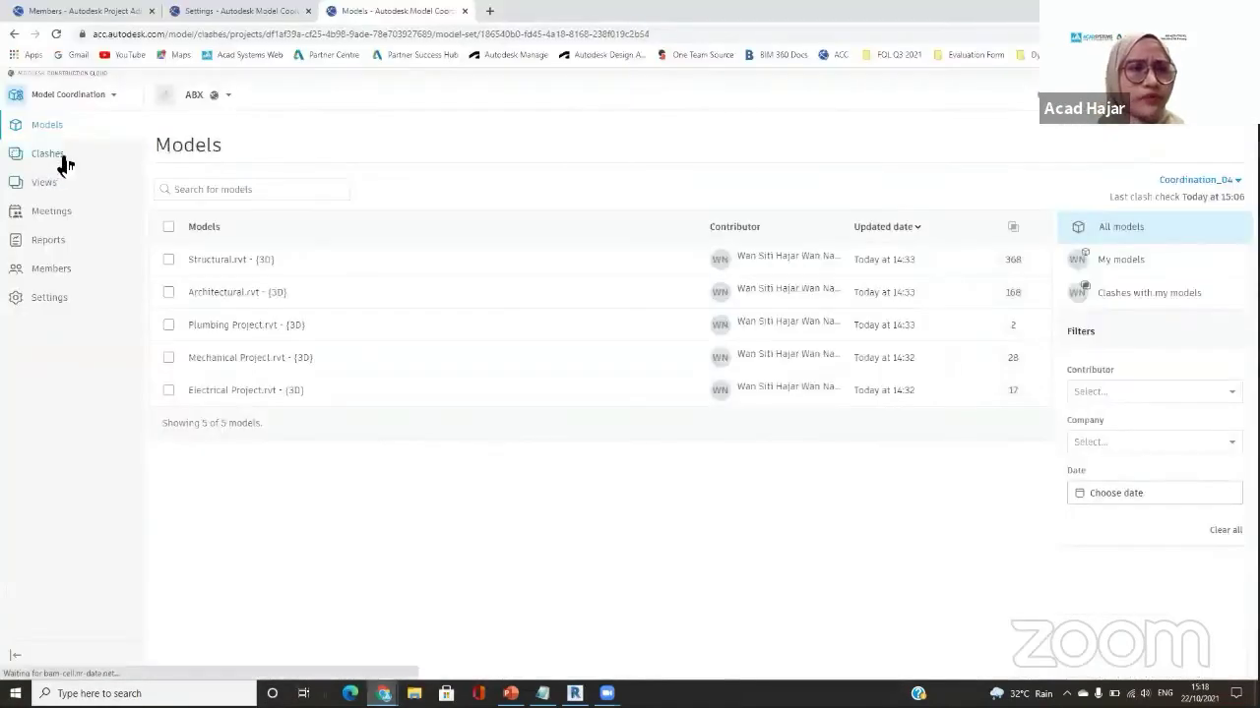
click(51, 156)
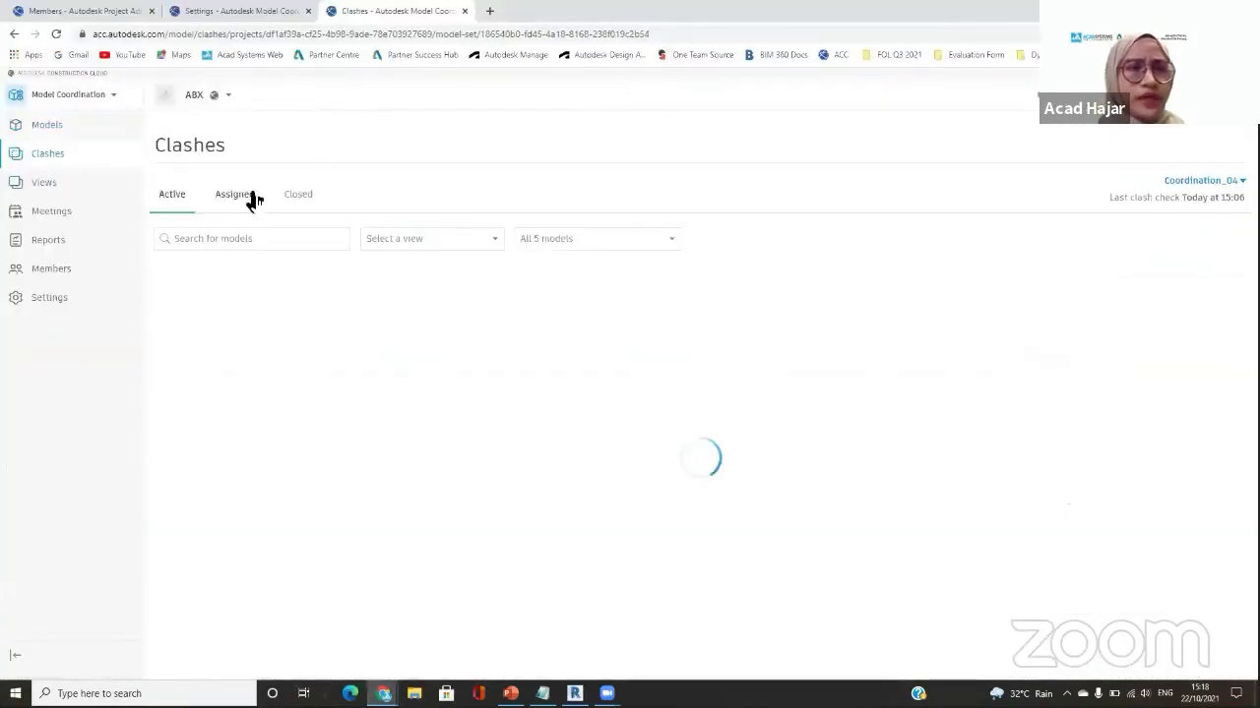
click(242, 196)
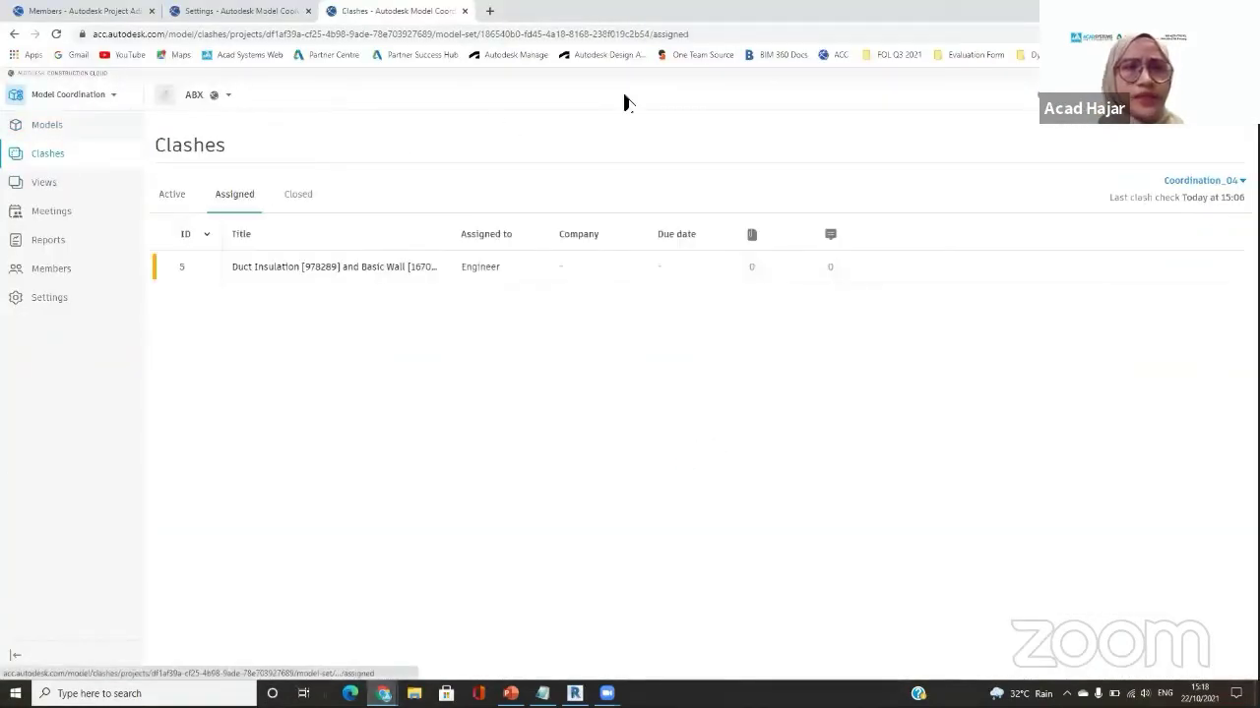
click(341, 271)
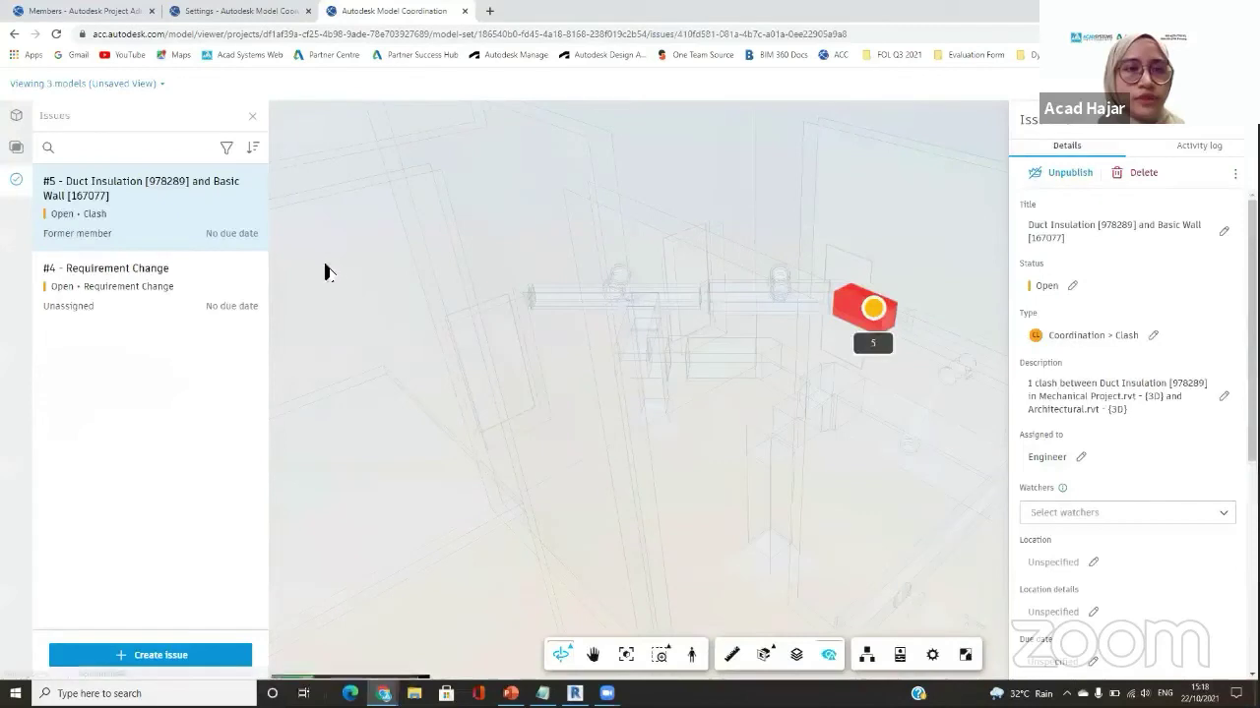
click(130, 209)
click(129, 208)
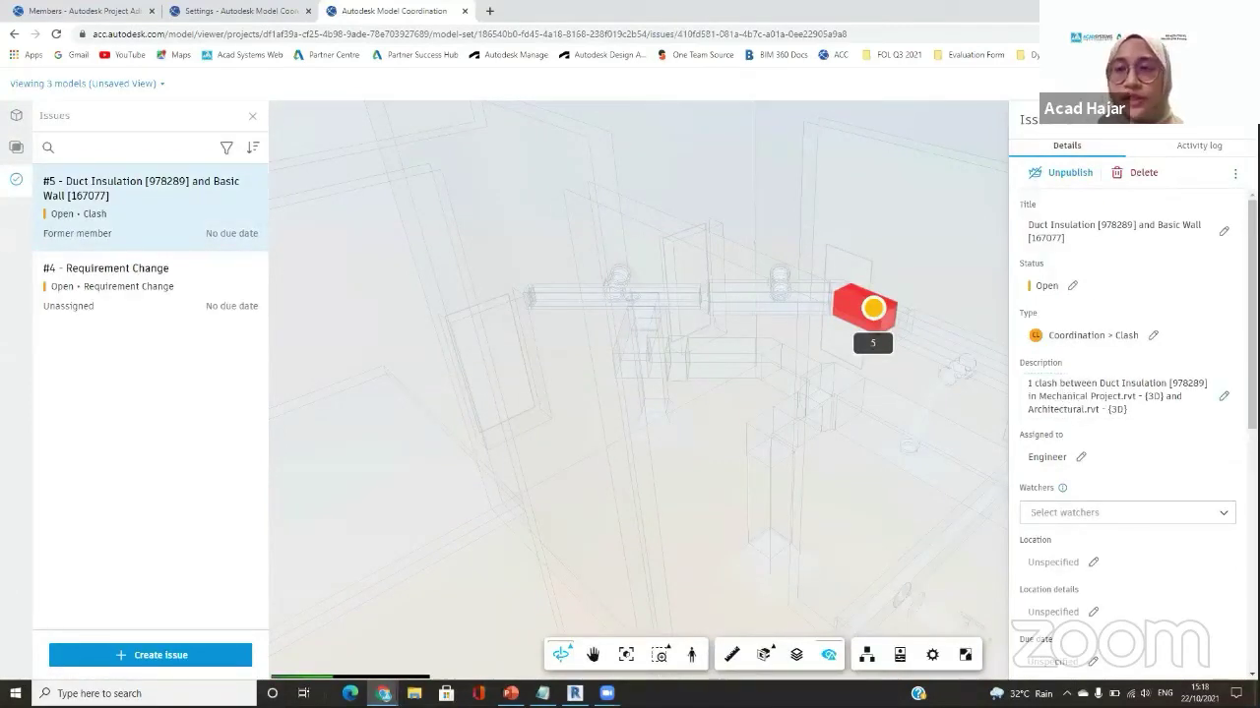
Switch to Revit and open Mechanical Project.rvt from the Coordination_04 folder, accepting the warnings and ignoring the unresolved reference.
key(alt+Tab)
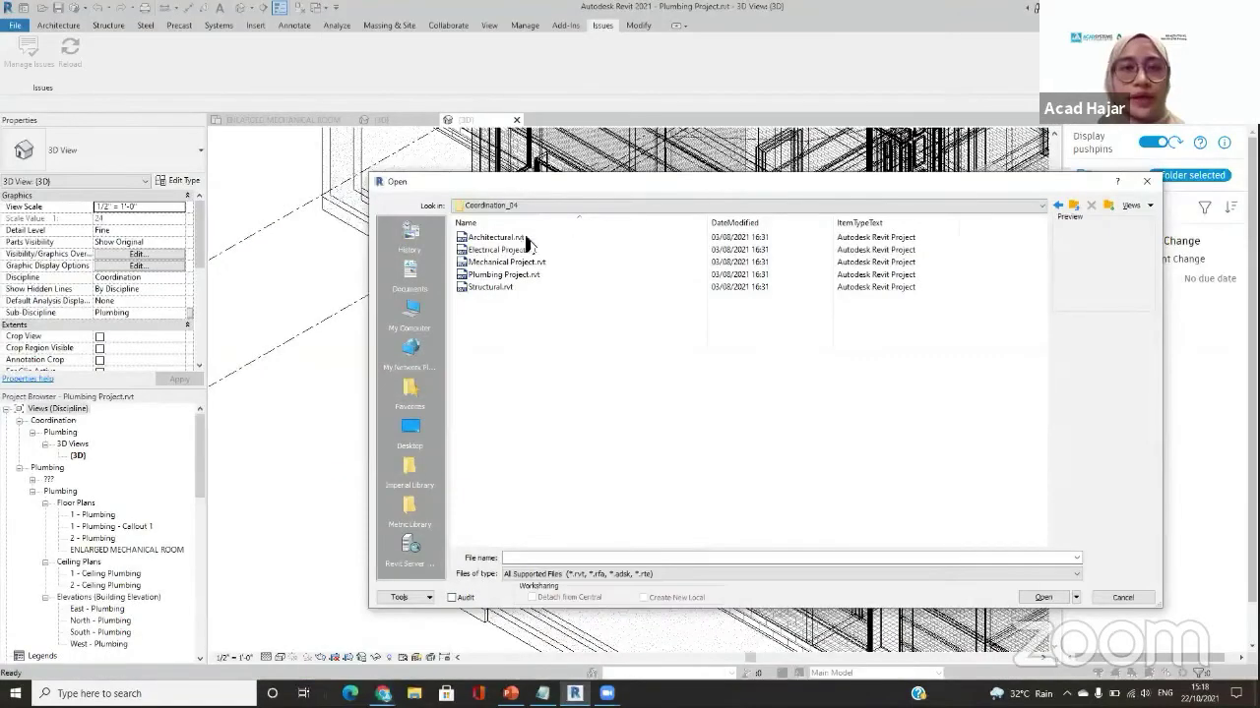
click(507, 262)
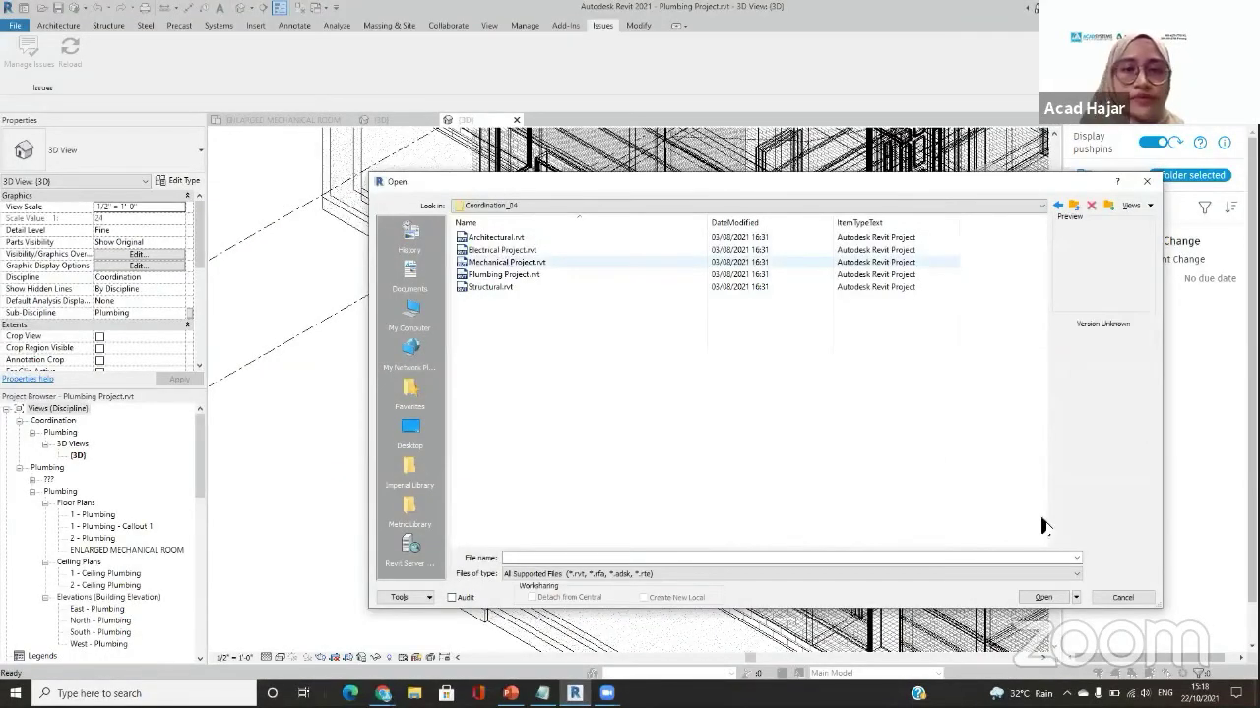
key(Return)
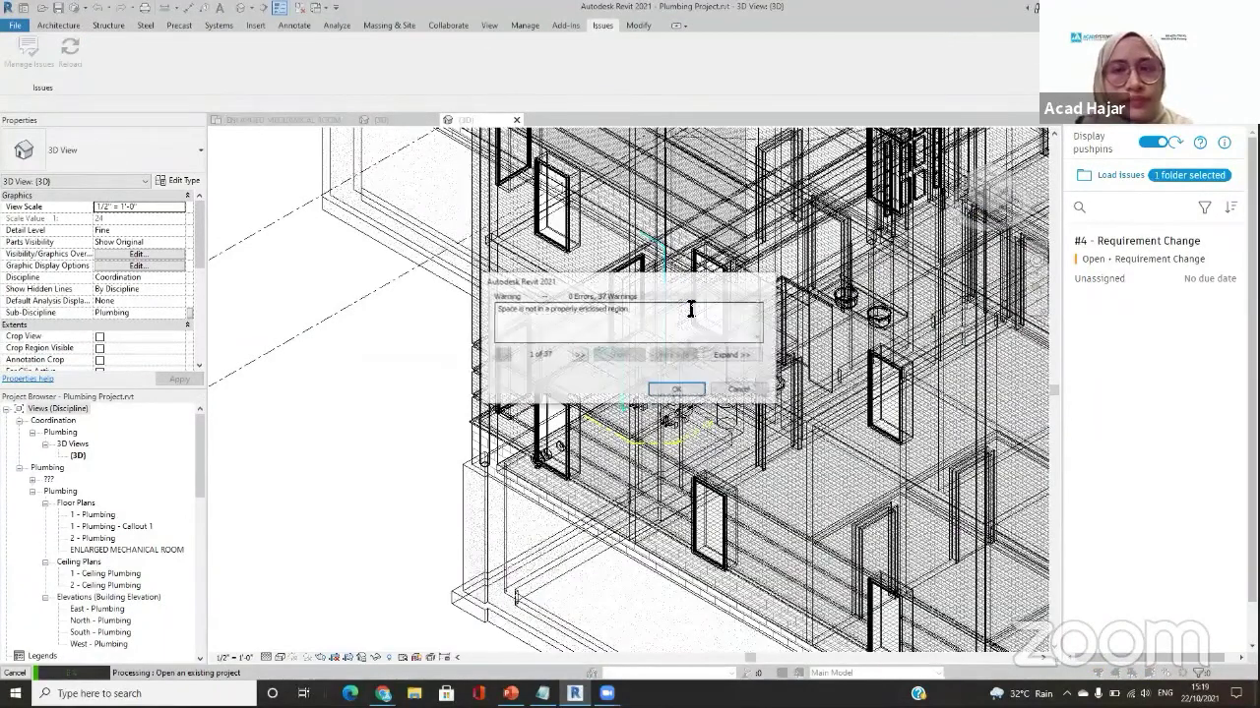
click(690, 391)
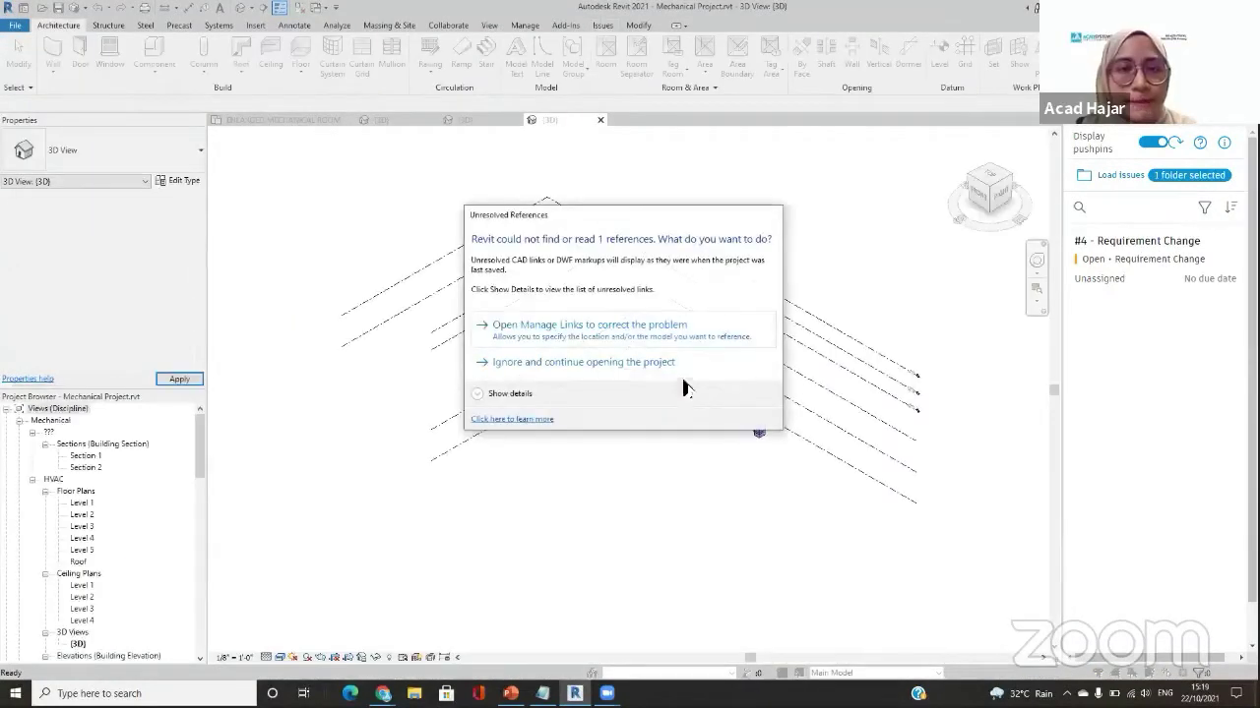
click(635, 363)
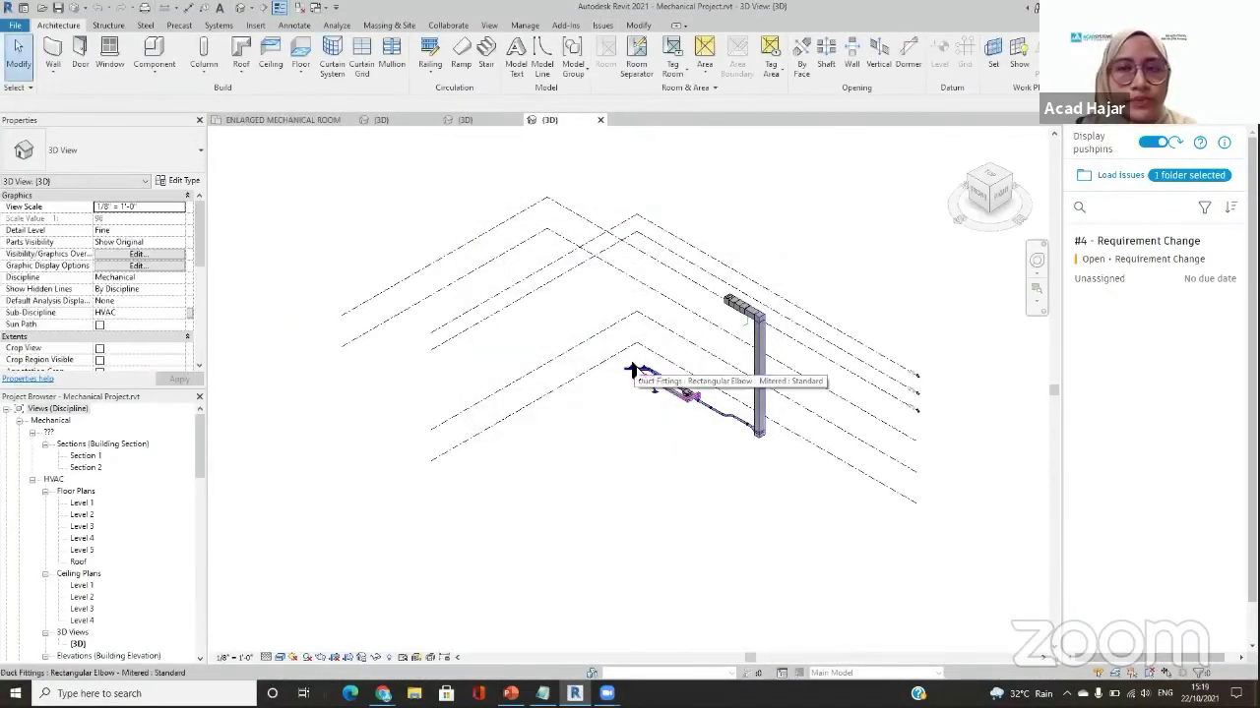
Compare the issues of the mechanical and plumbing projects by reloading the issue list in each project's 3D view, ending in the mechanical one.
click(1180, 144)
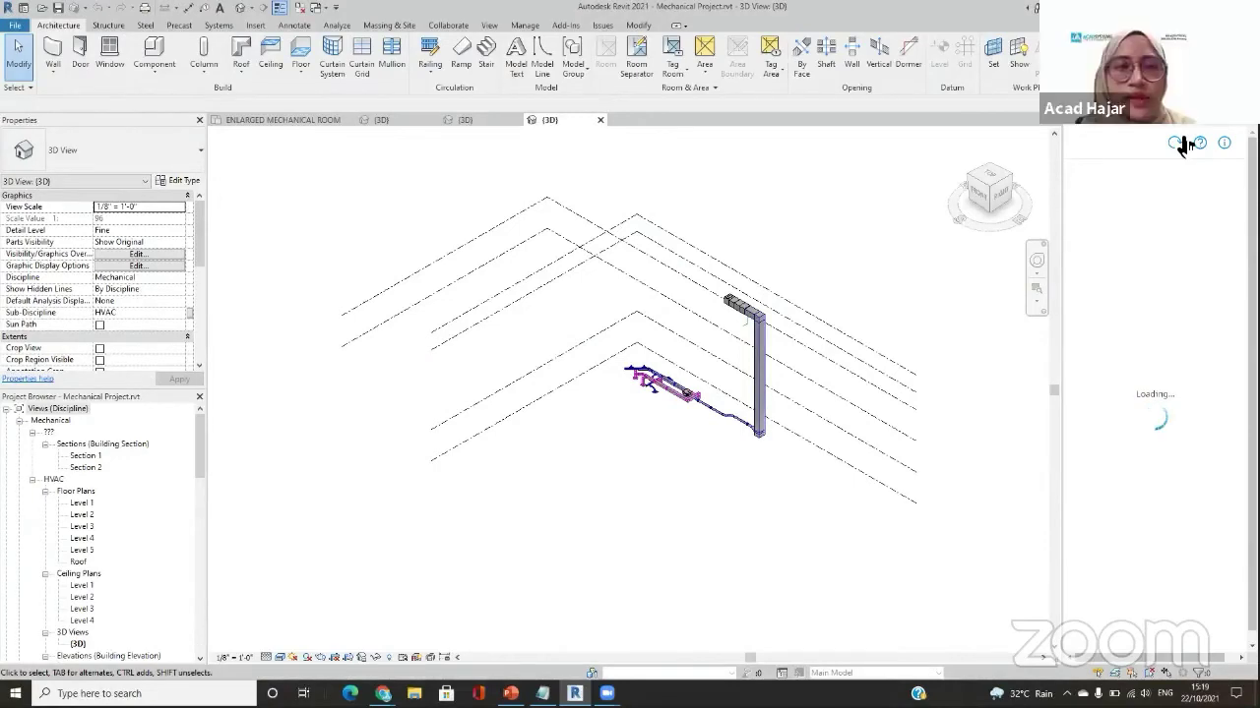
click(482, 123)
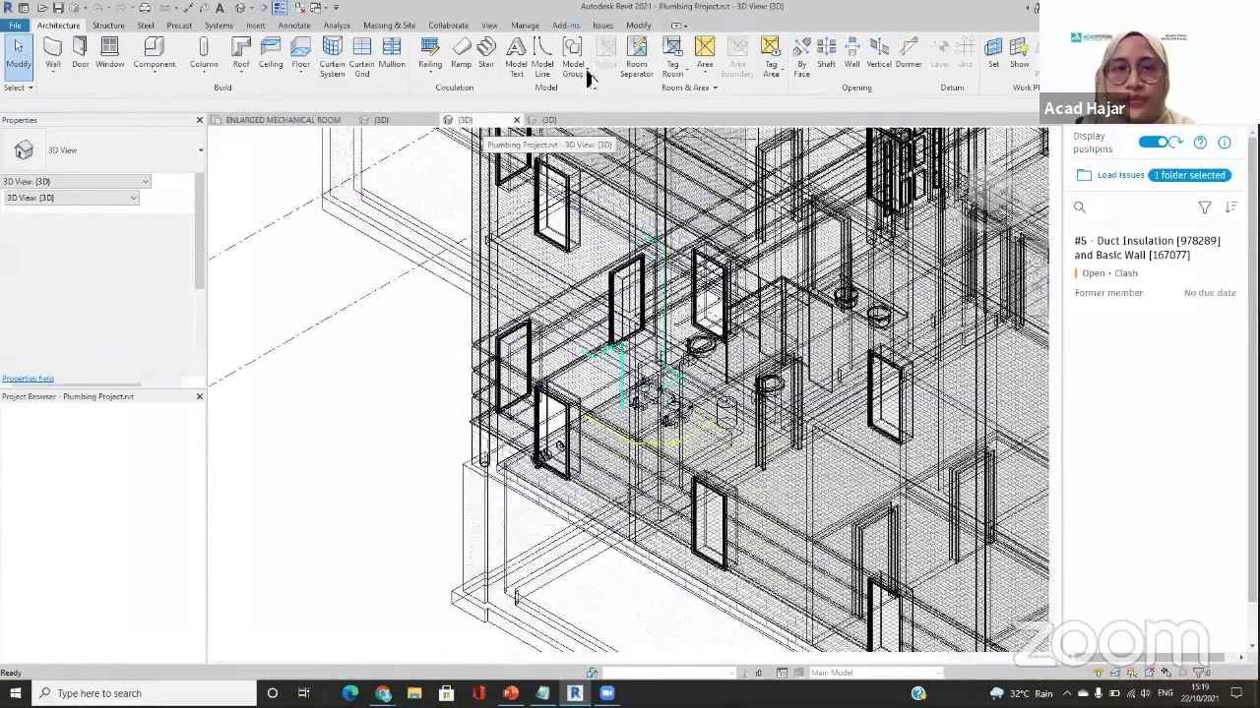
click(548, 119)
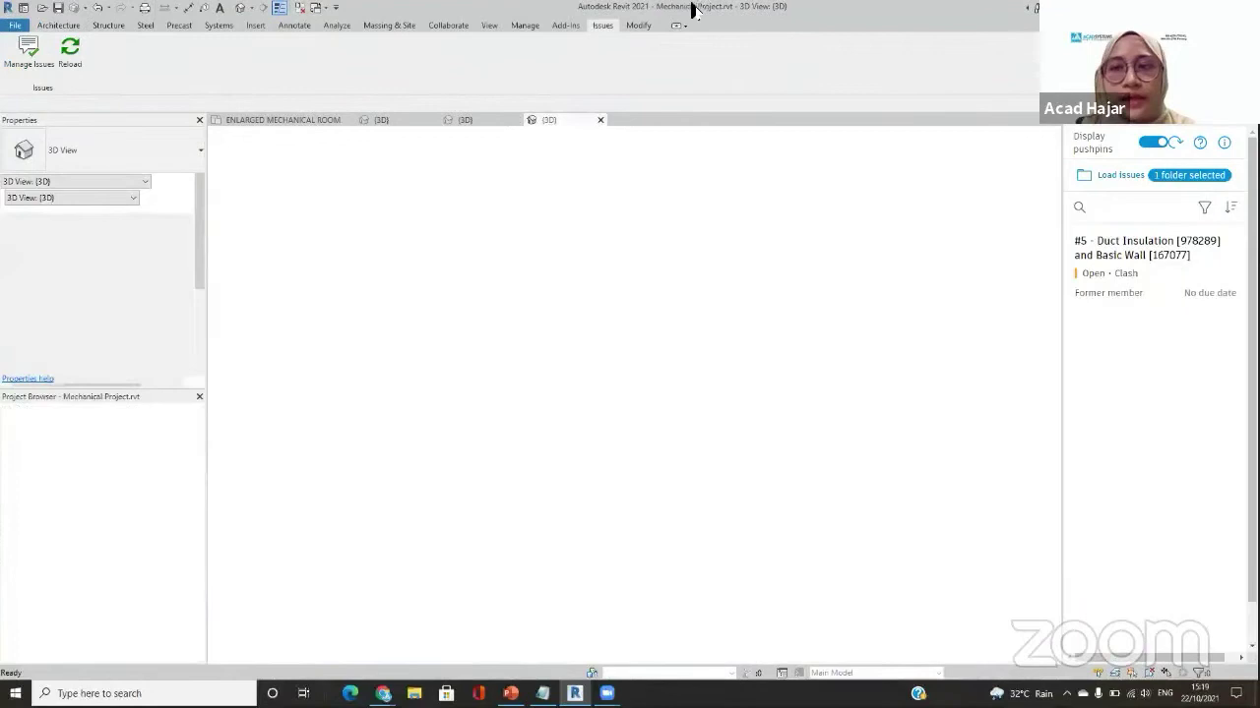
click(478, 122)
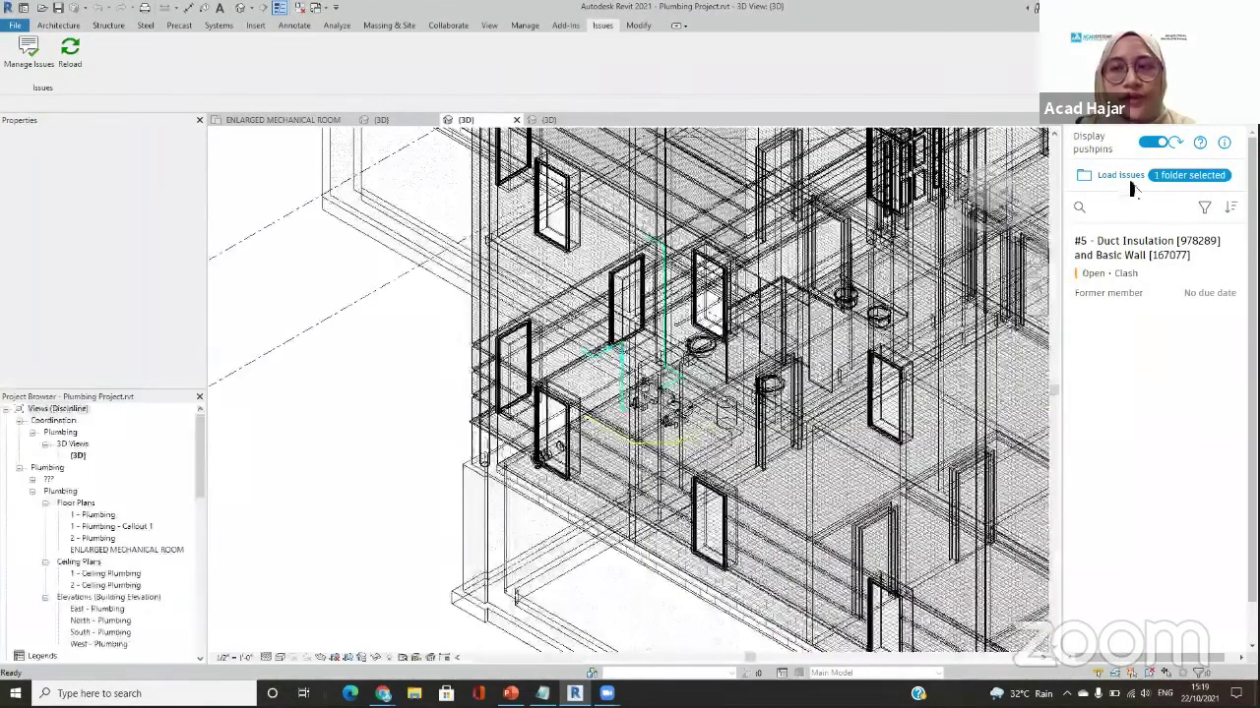
click(1177, 143)
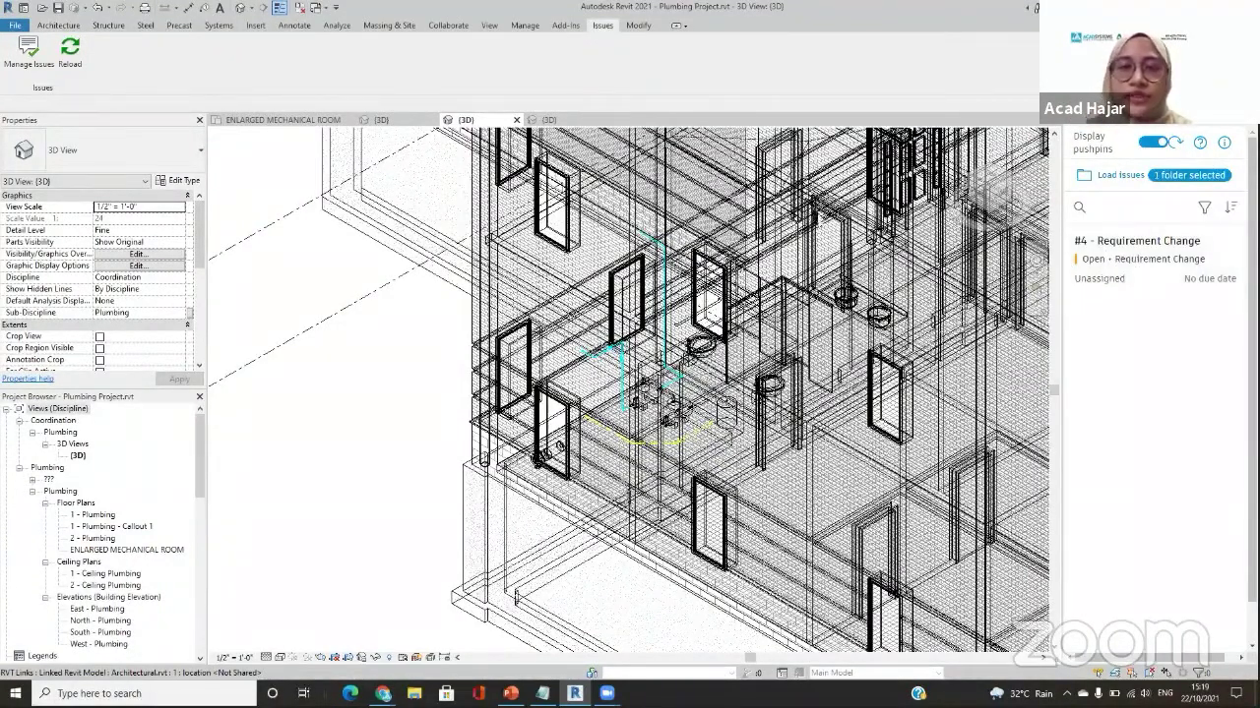
click(556, 119)
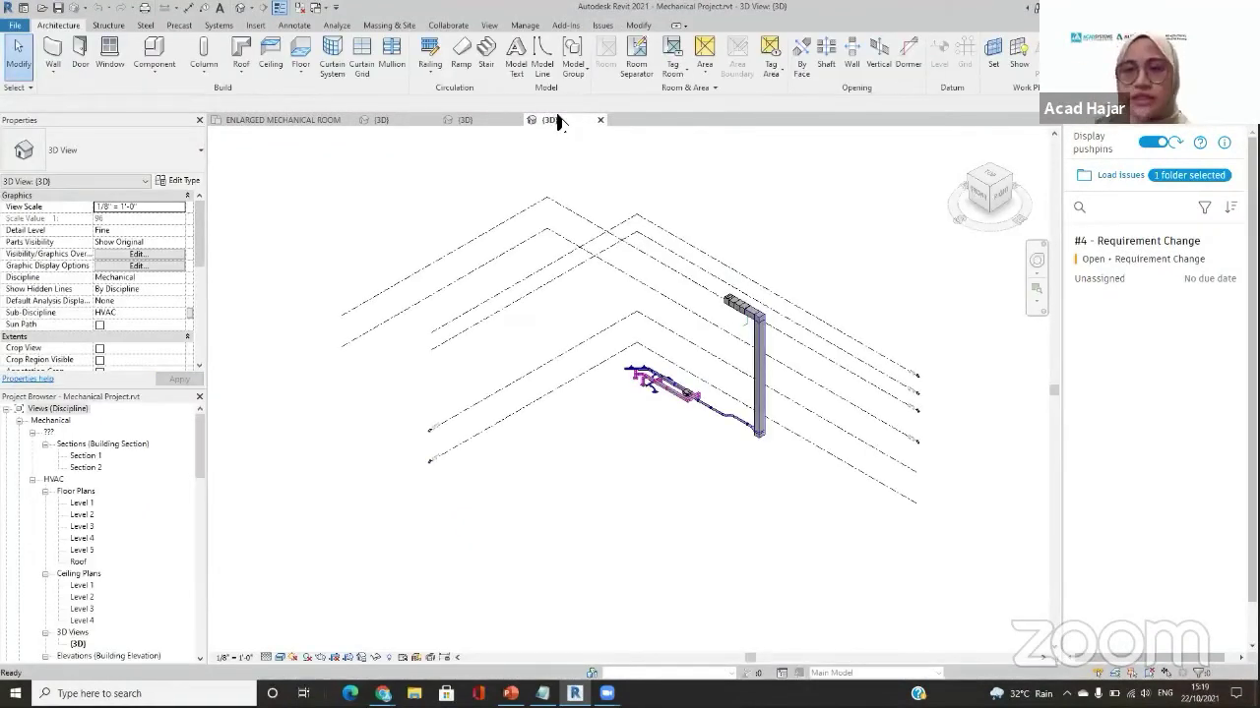
click(1175, 144)
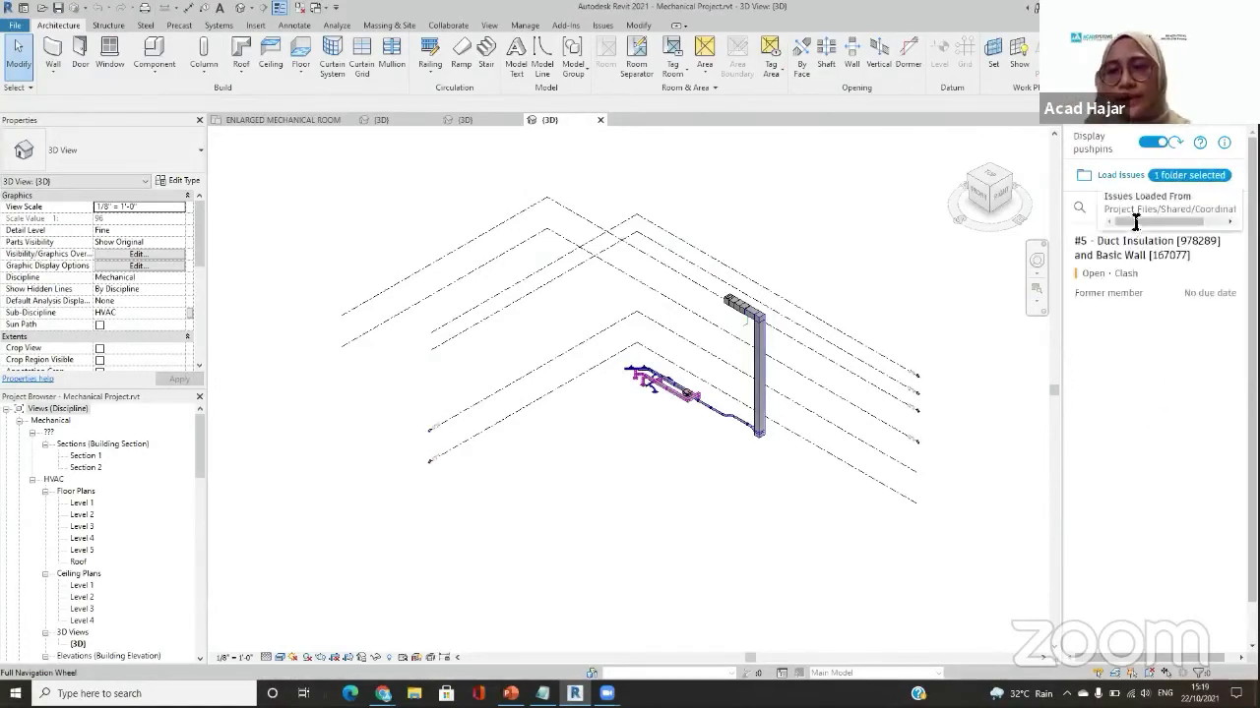
View the Duct Insulation and Basic Wall issue's details, model location and available statuses, and return to the issue list without changing it.
click(1128, 274)
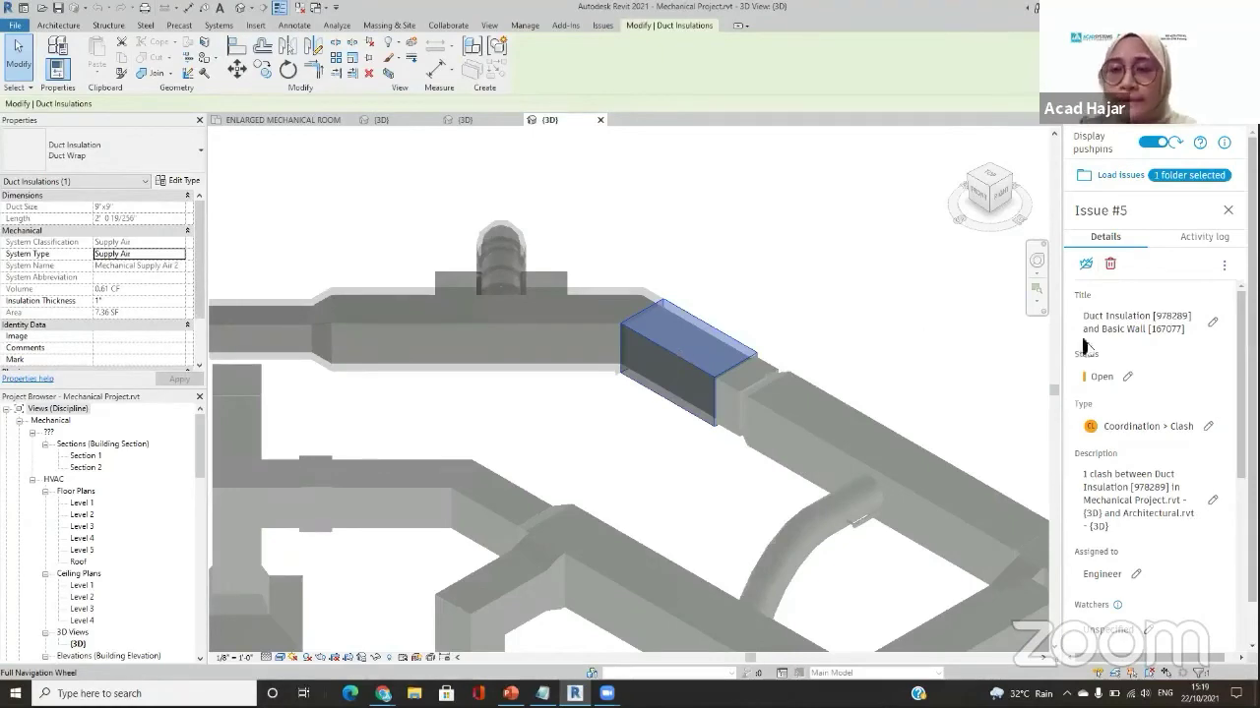
click(1131, 382)
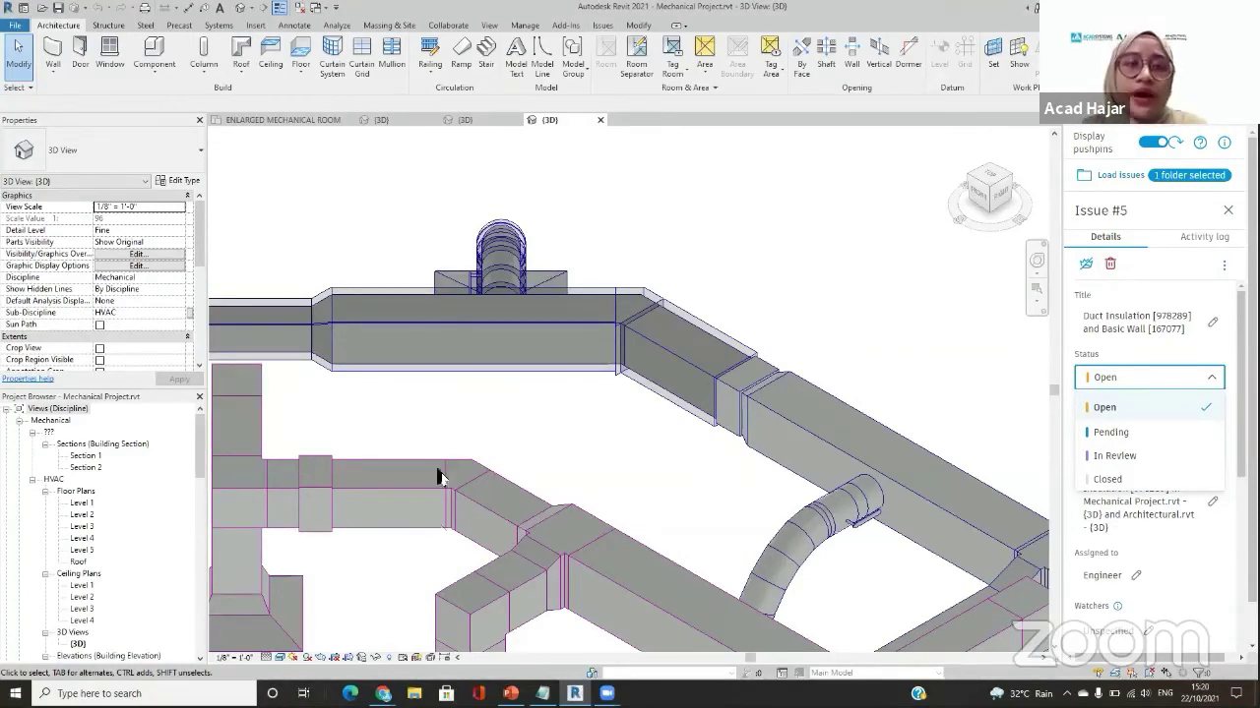
mouse_move(383, 693)
click(372, 664)
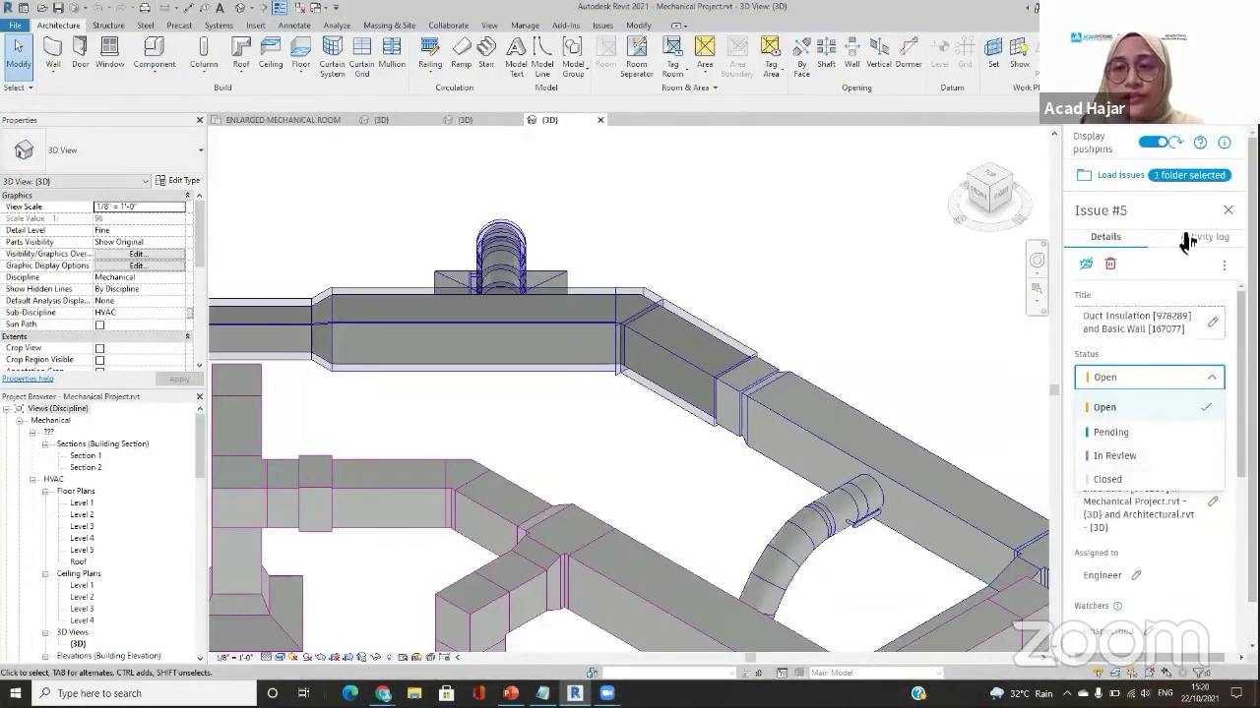
click(1227, 211)
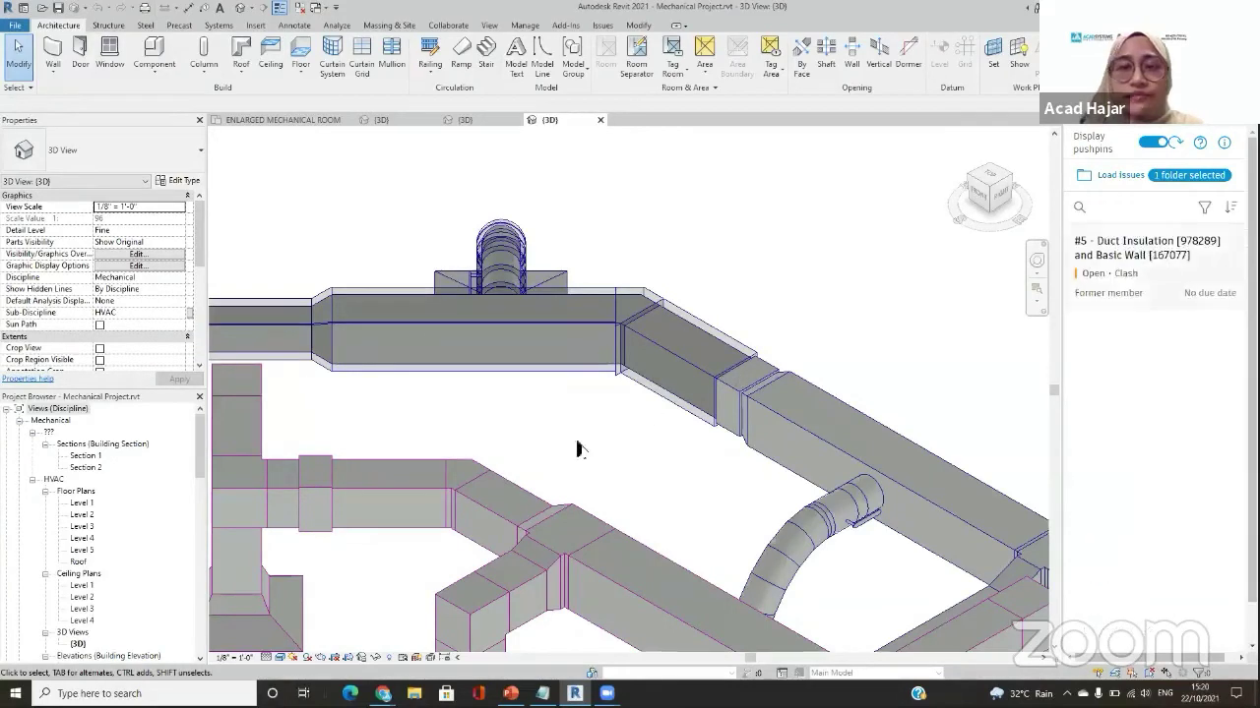
Switch to Model Coordination in the browser, leave the current model view, and open the Architectural and Mechanical Project models together in the viewer.
mouse_move(383, 693)
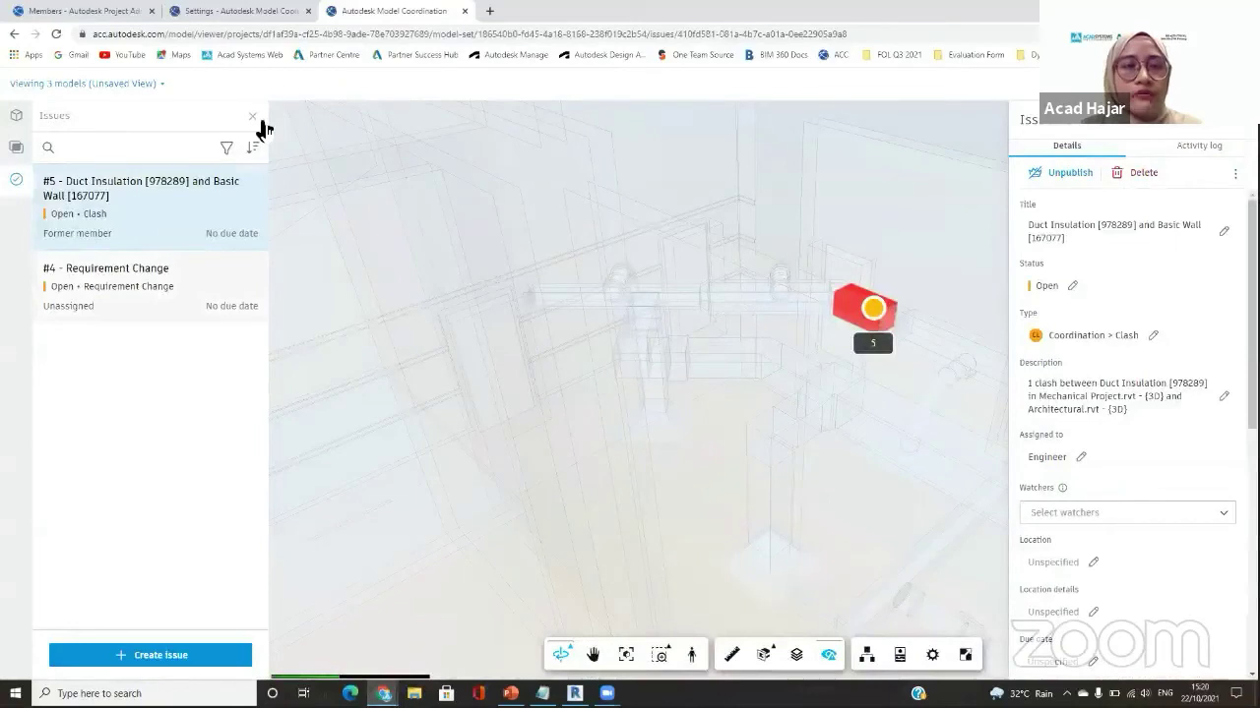
click(256, 118)
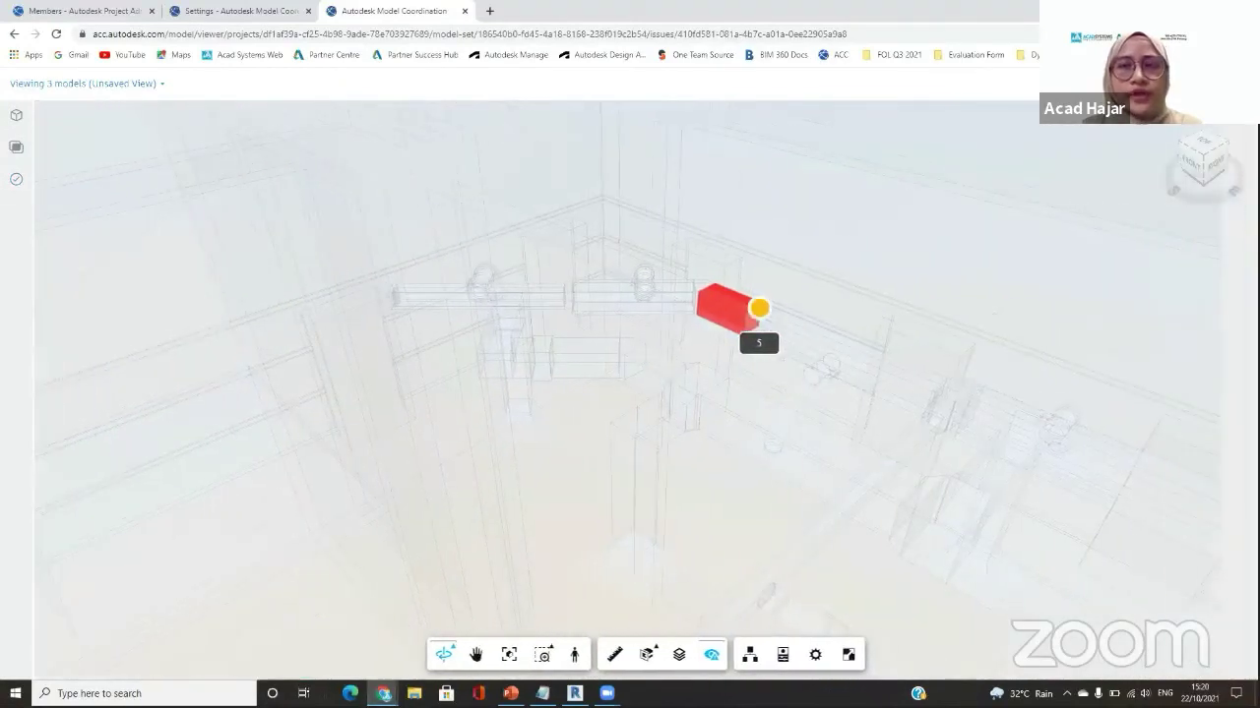
key(alt+Left)
click(174, 198)
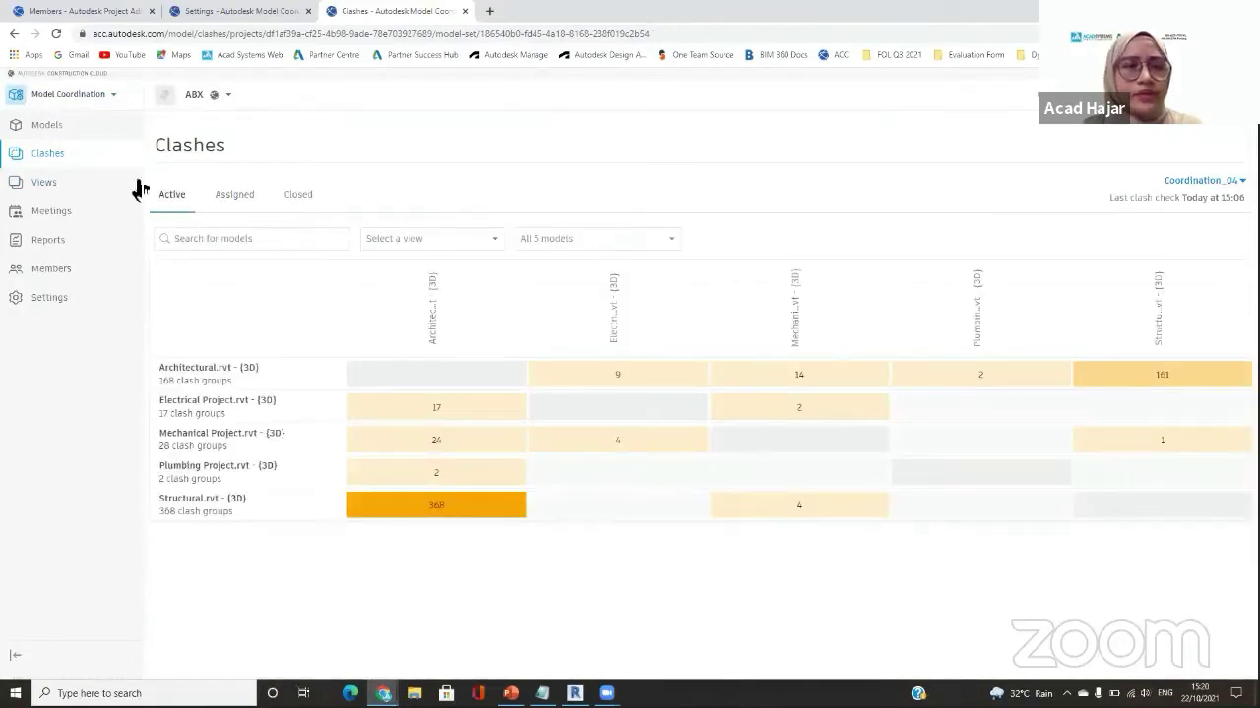
click(84, 131)
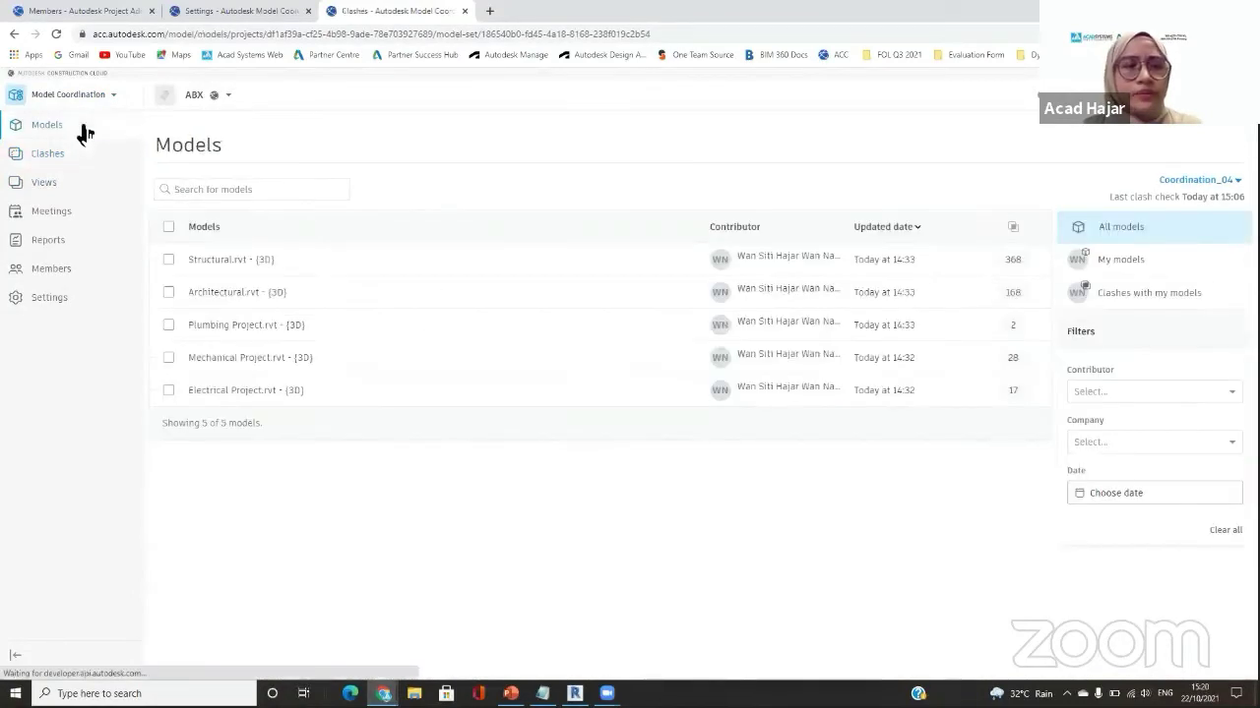
click(169, 358)
click(169, 293)
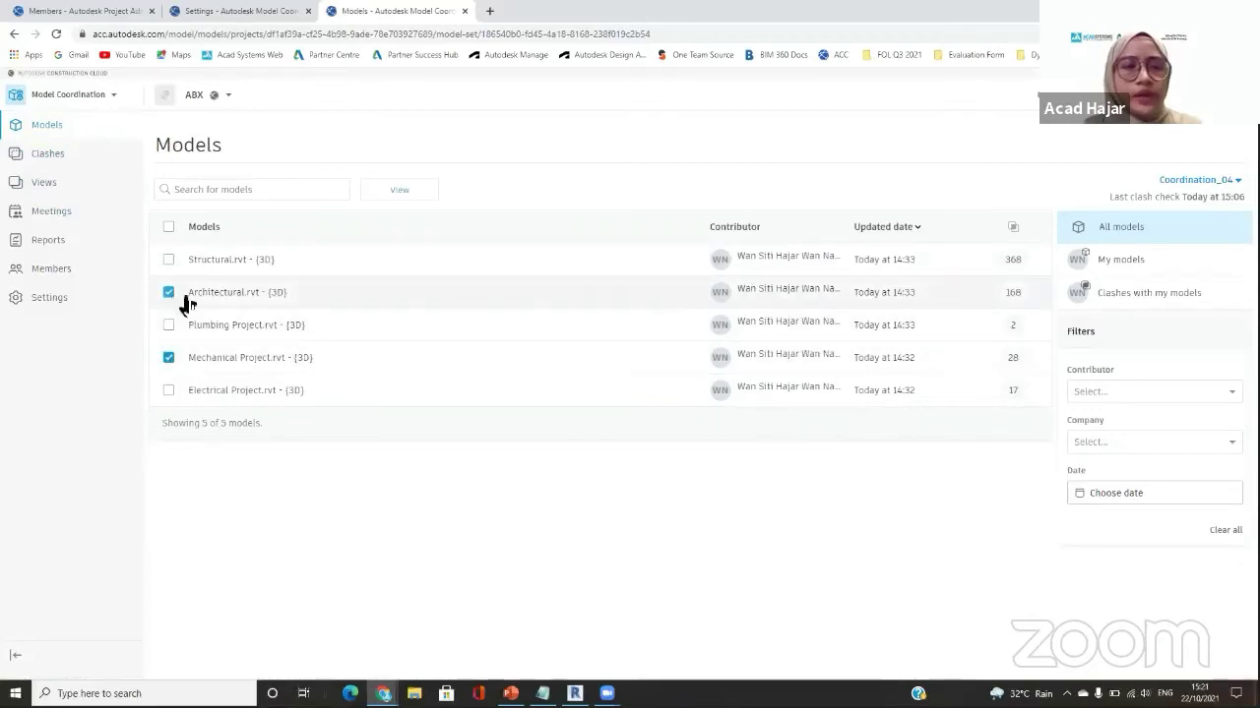
click(430, 190)
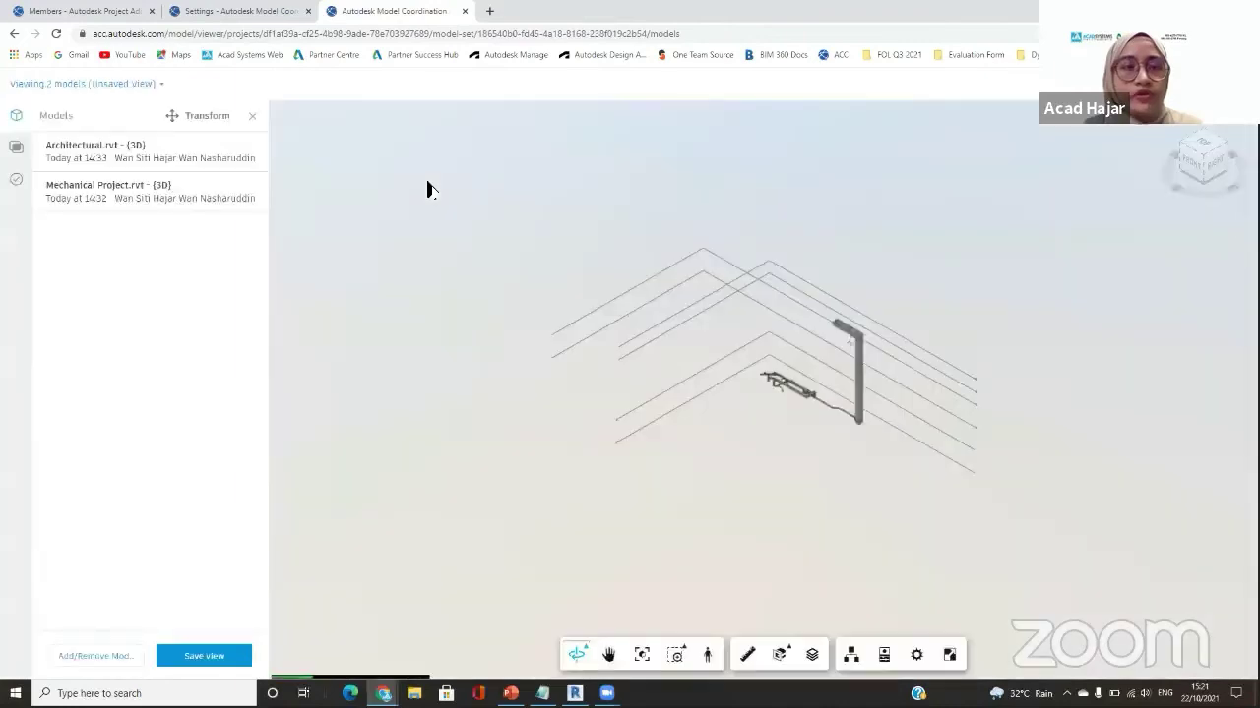
Create one issue from all clashes between the Mechanical Project and Architectural models, pinning it among the highlighted ducts, and close its details.
click(16, 147)
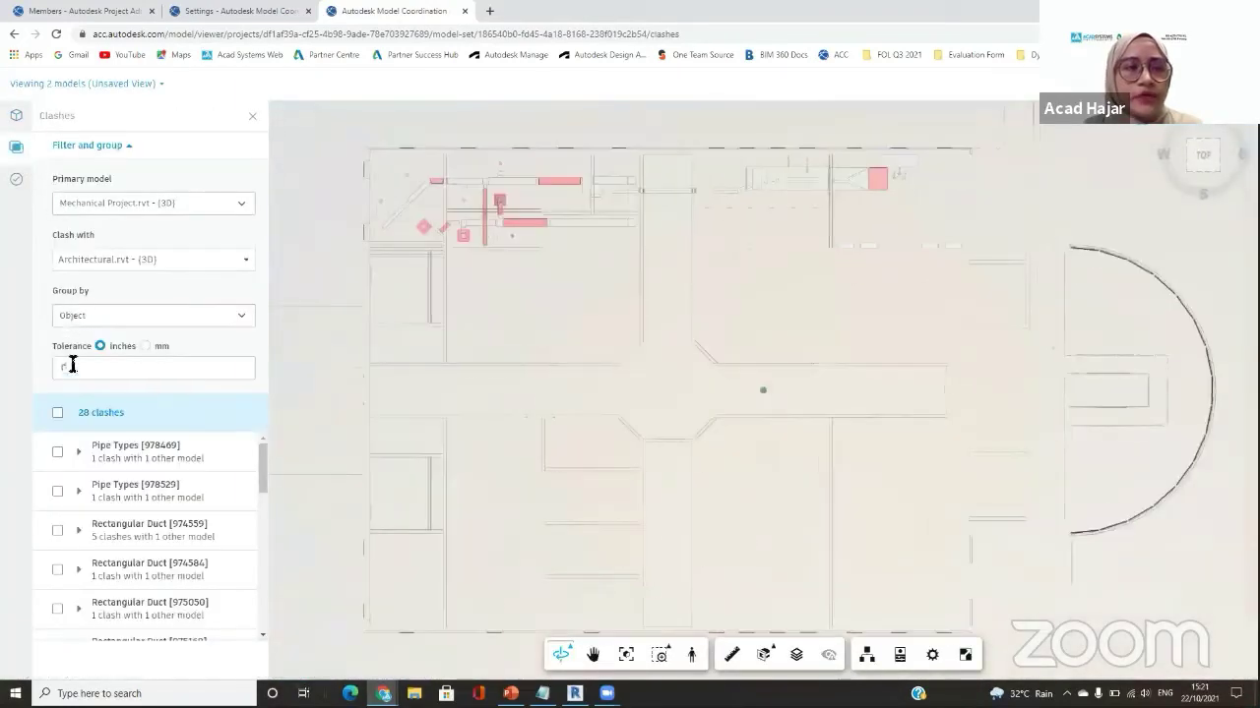
click(57, 412)
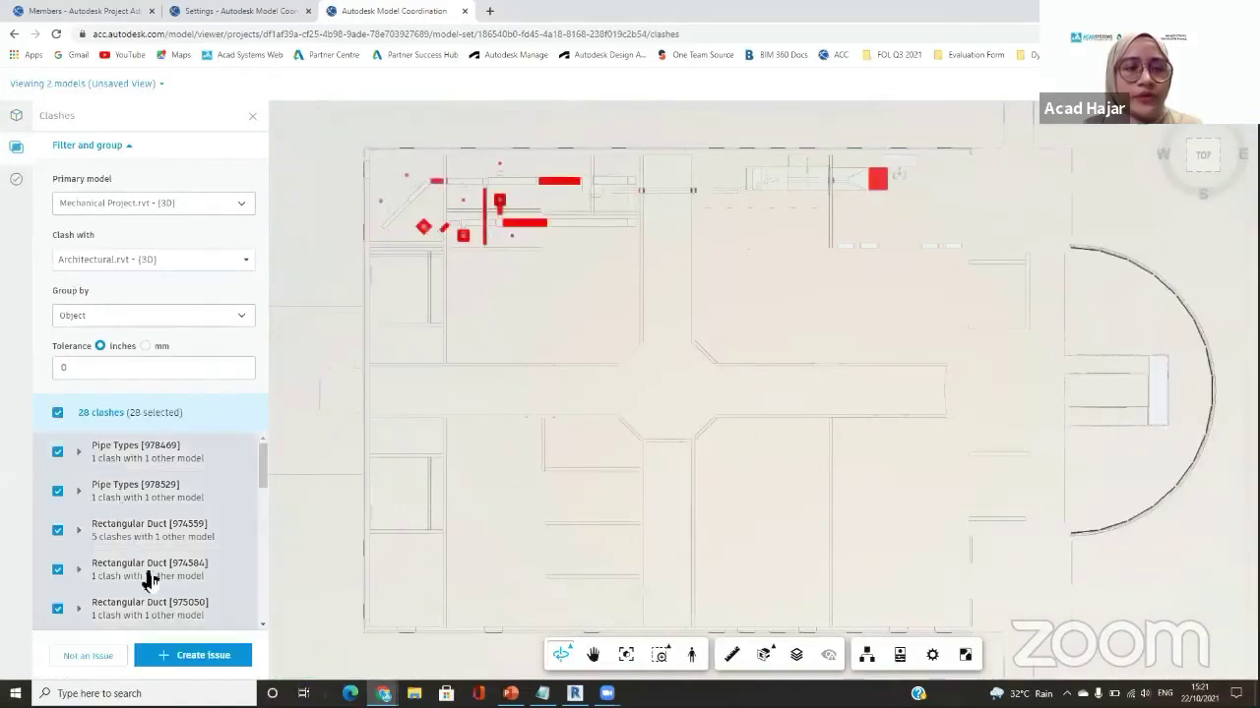
click(193, 655)
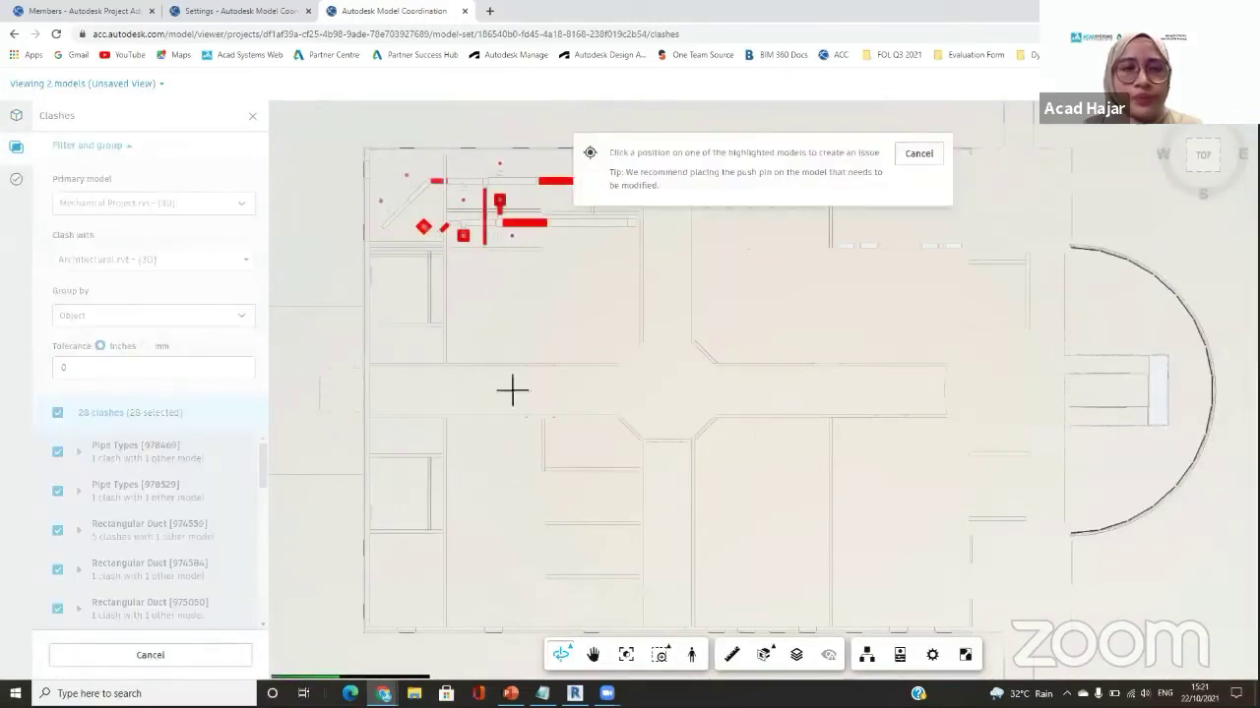
click(472, 208)
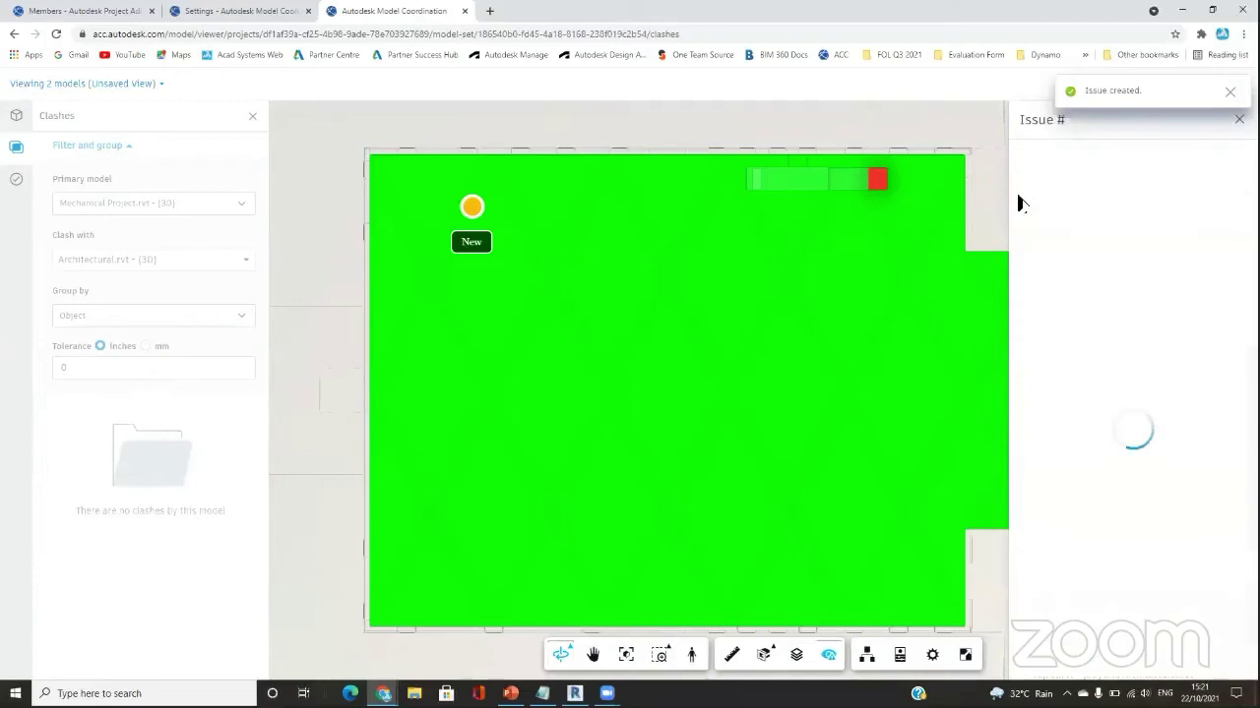
click(1239, 119)
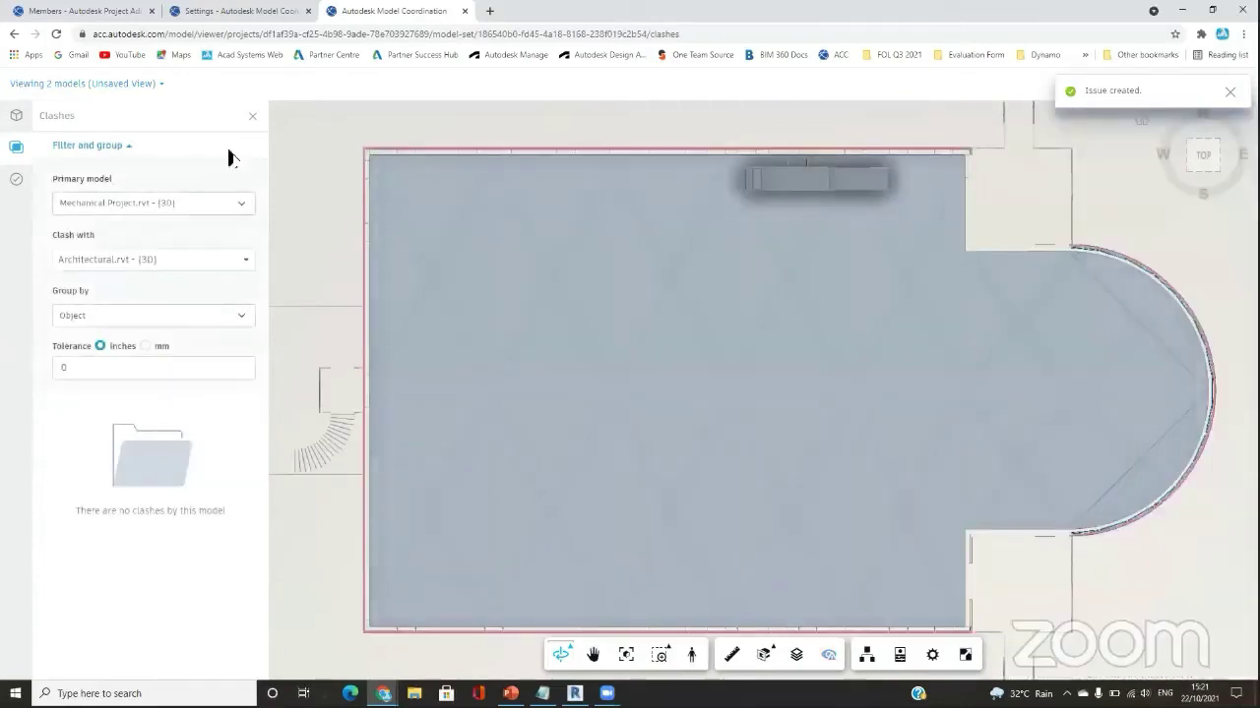
Exit the model viewer and view the assigned clashes of the Coordination_04 space.
click(252, 119)
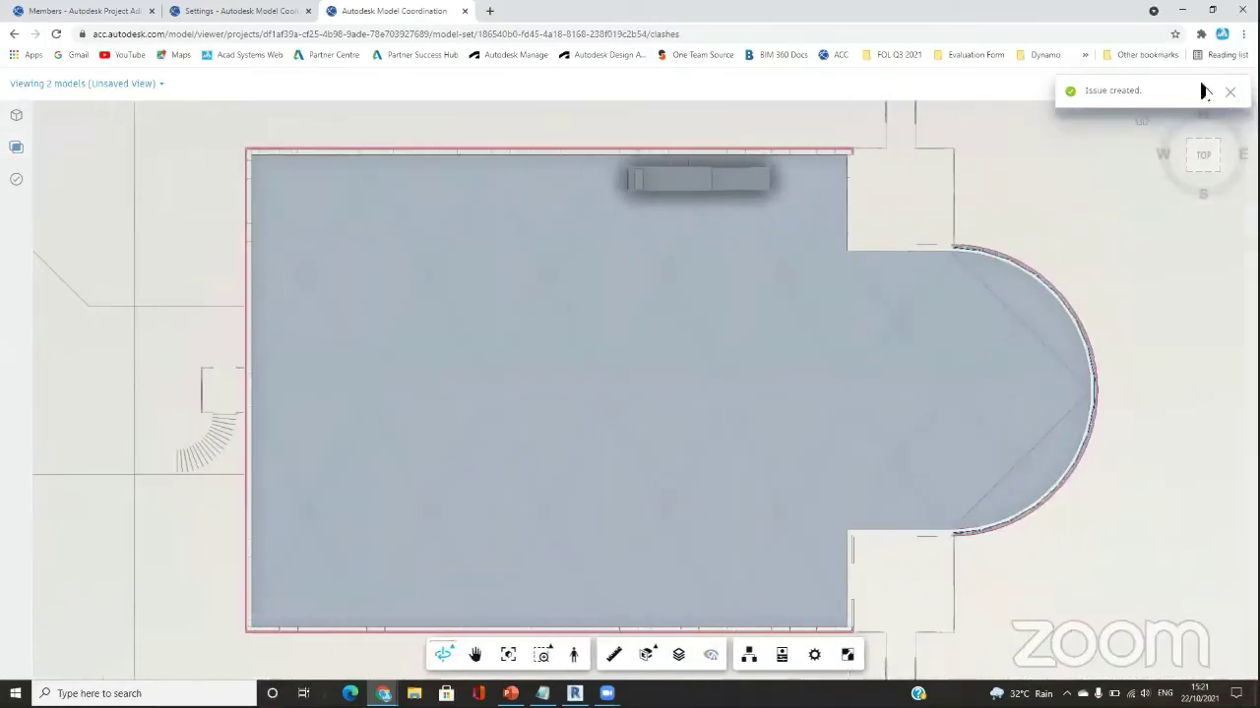
click(1238, 85)
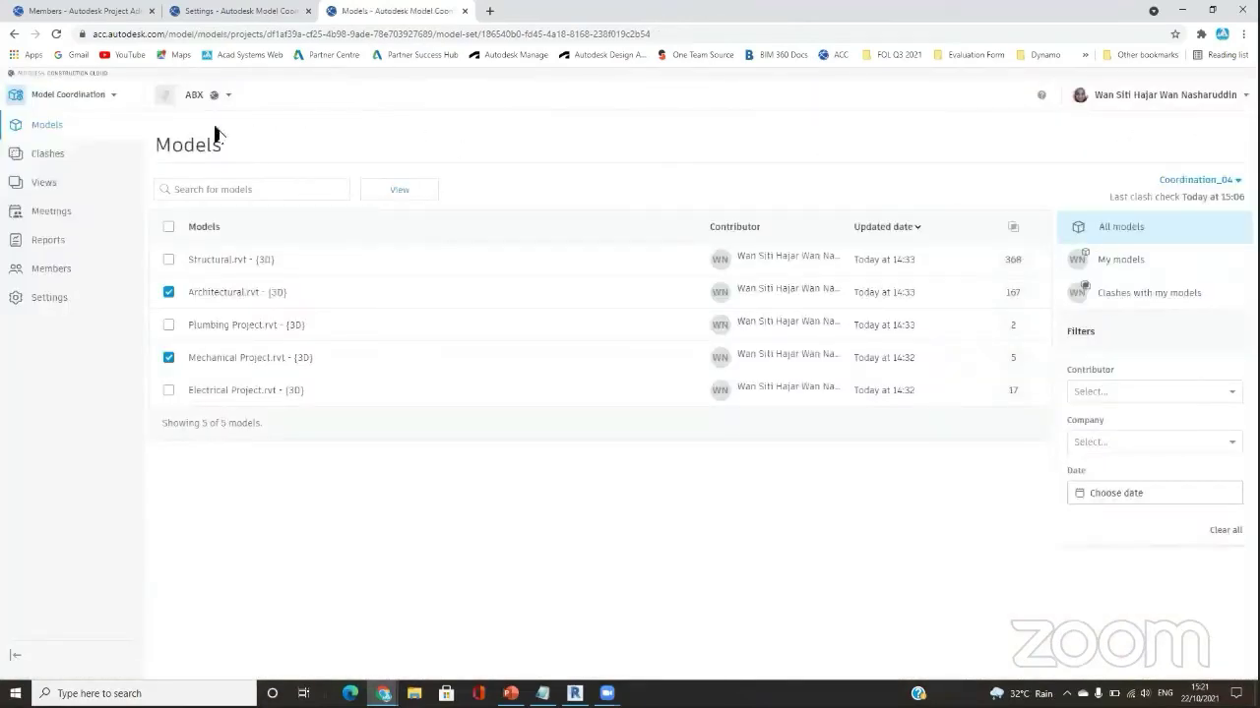
click(99, 165)
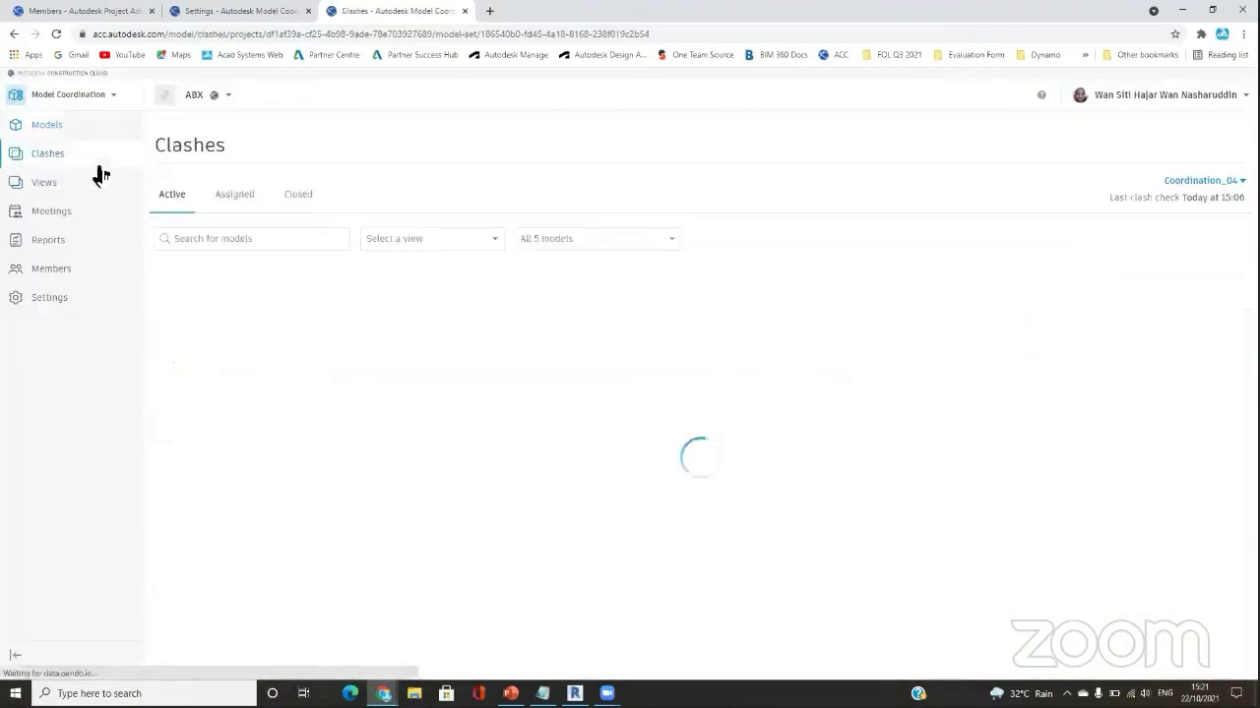
click(224, 201)
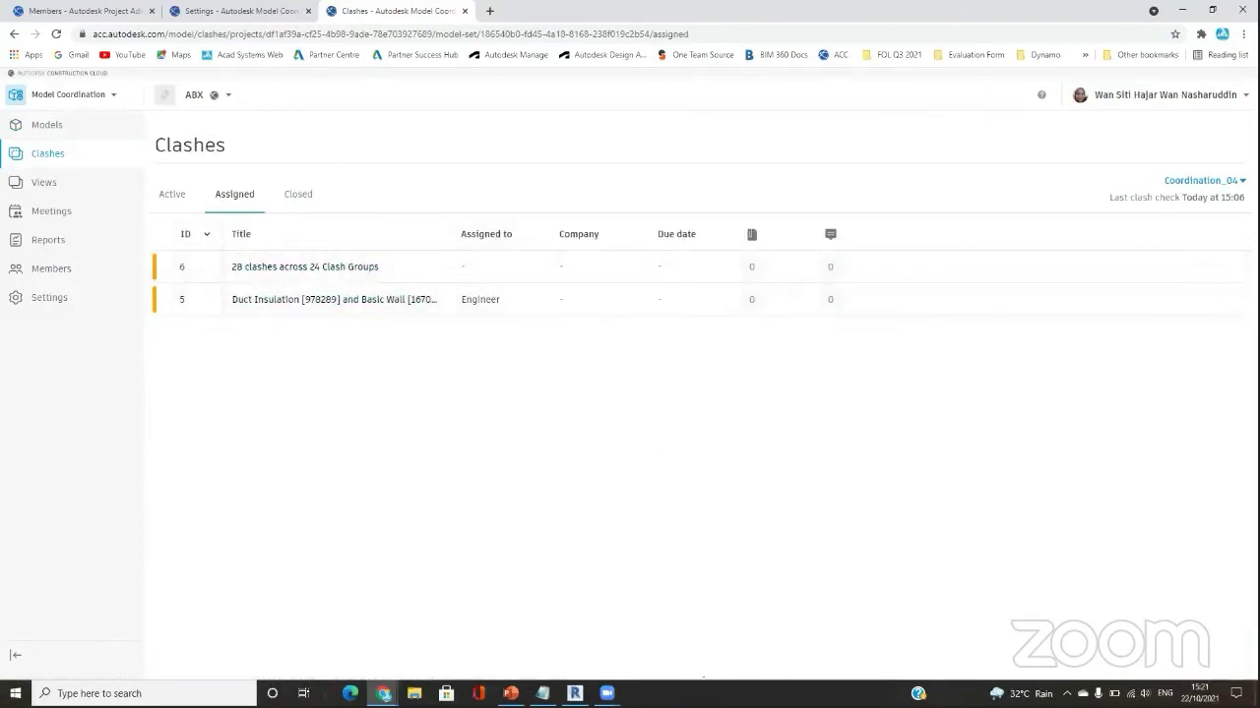
Switch to Revit, reload the mechanical project's issues to check for the new clash issue, and return to Model Coordination's assigned clashes.
key(alt+Tab)
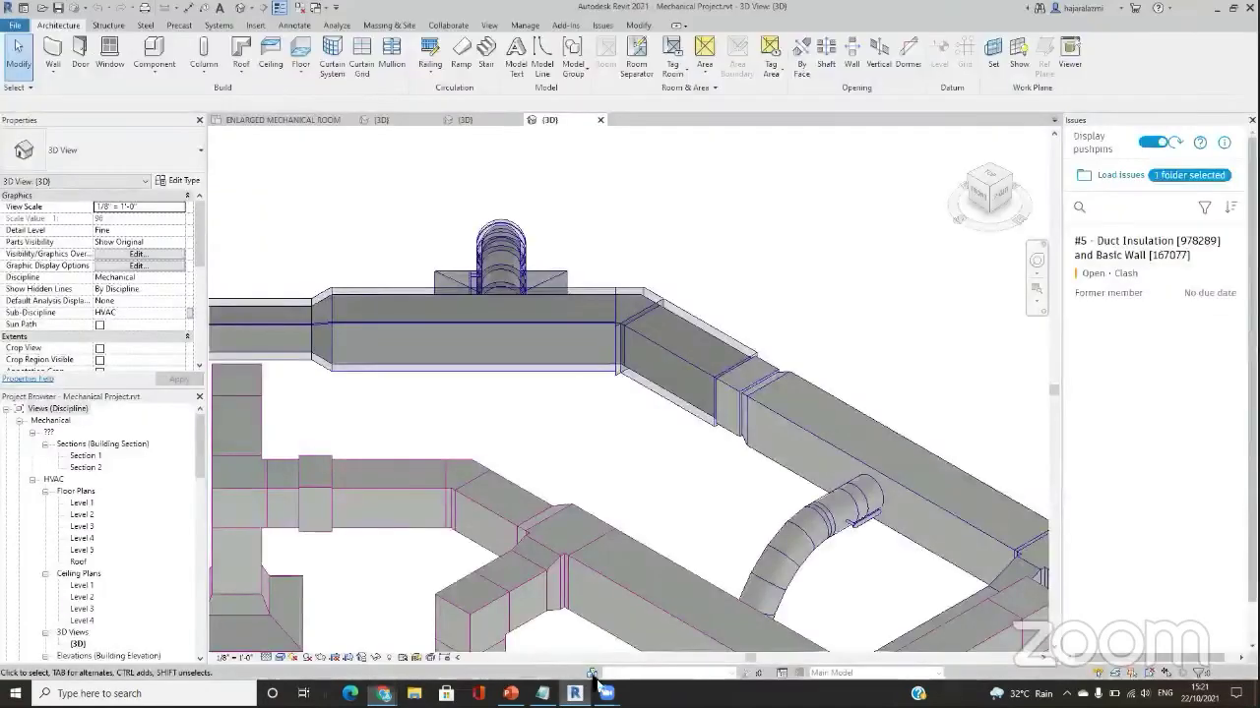
click(1176, 144)
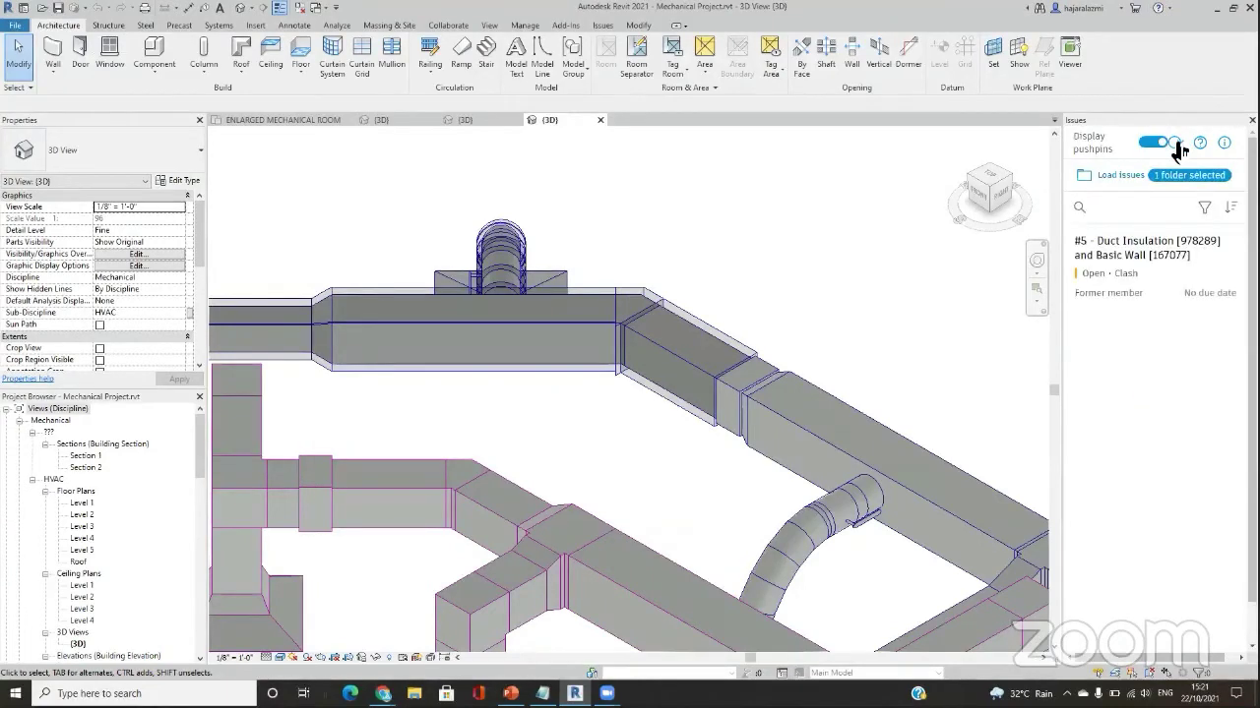
click(1176, 144)
mouse_move(383, 694)
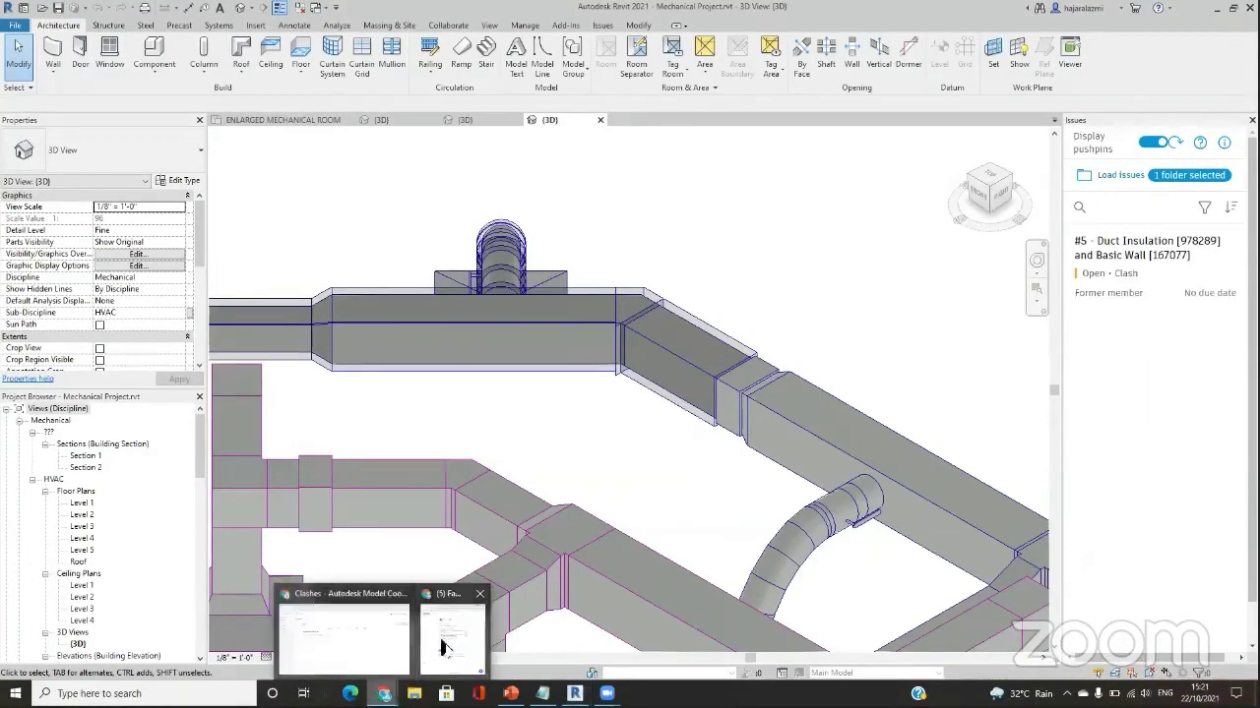
click(377, 648)
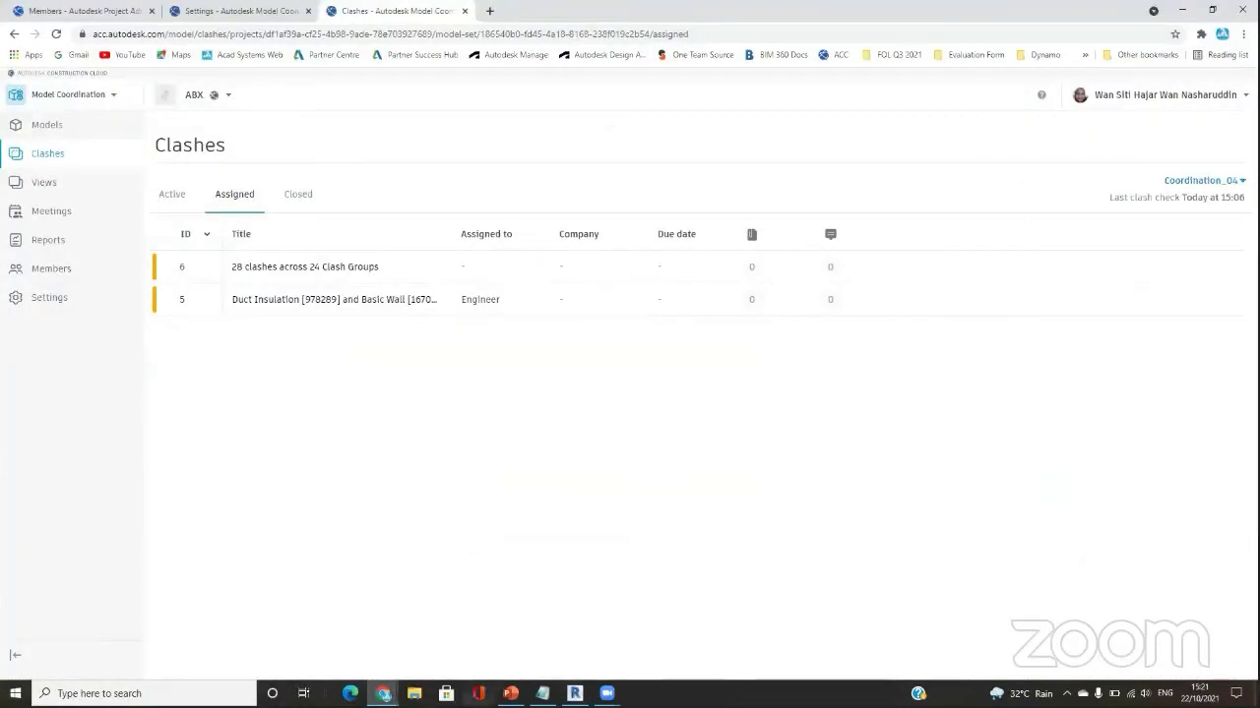
Open the issue "28 clashes across 24 Clash Groups" from the assigned clashes, close its details, and inspect the building around its pushpins.
click(331, 267)
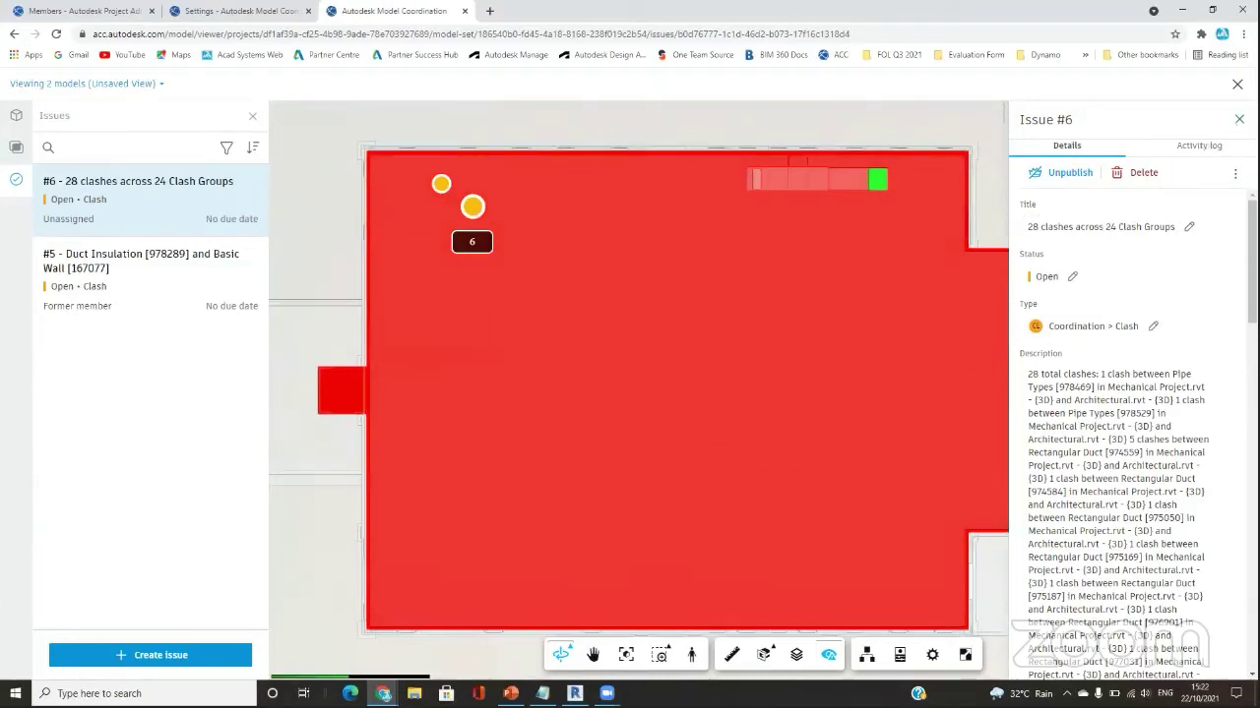
click(1239, 119)
click(1195, 166)
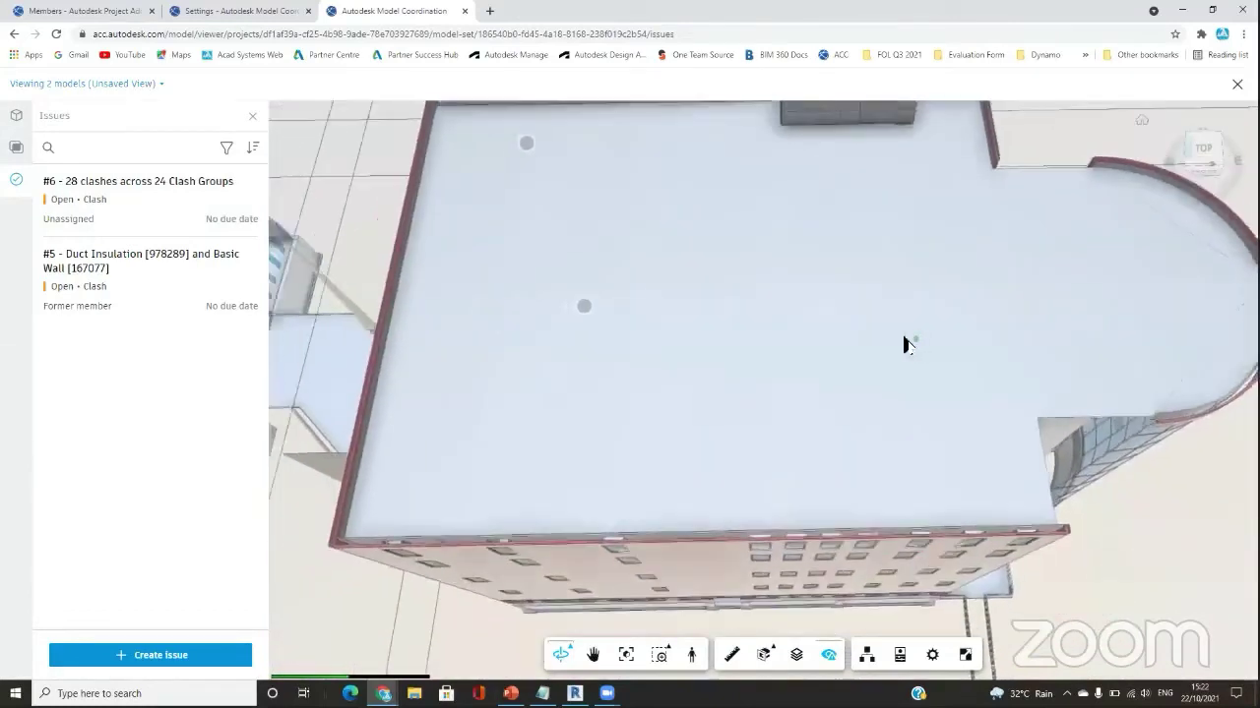
click(1193, 170)
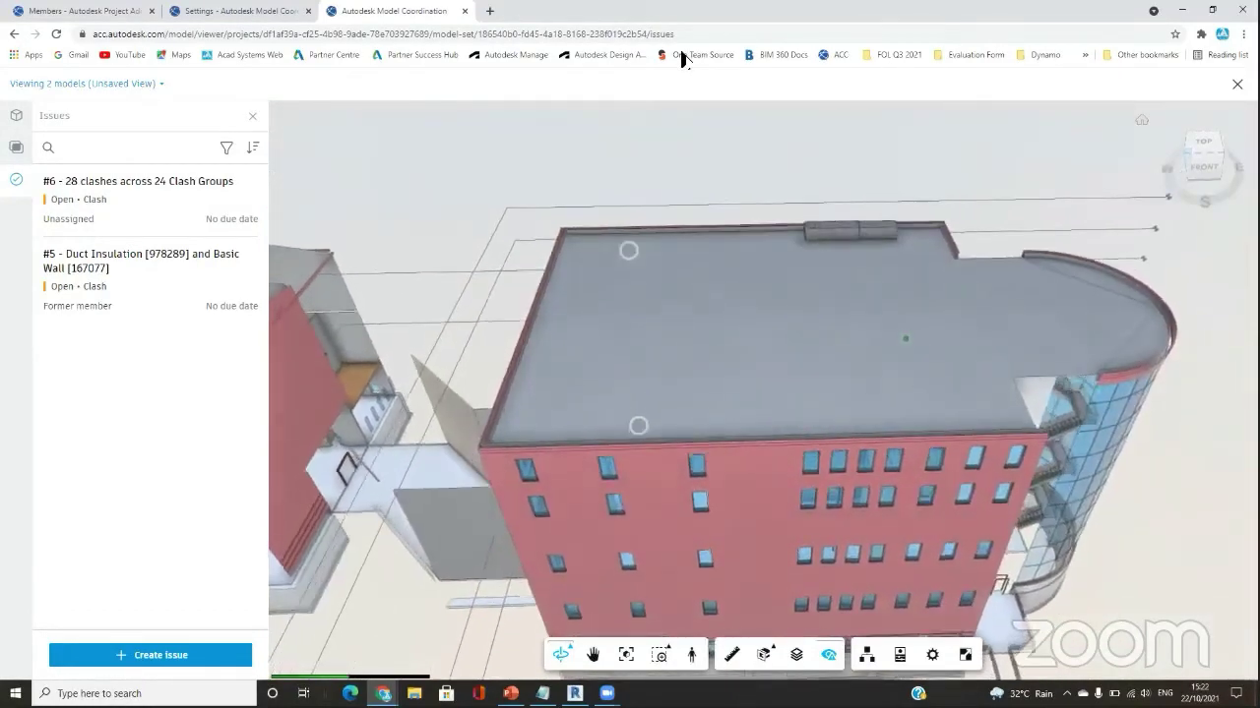
scroll(752, 512, down, 5)
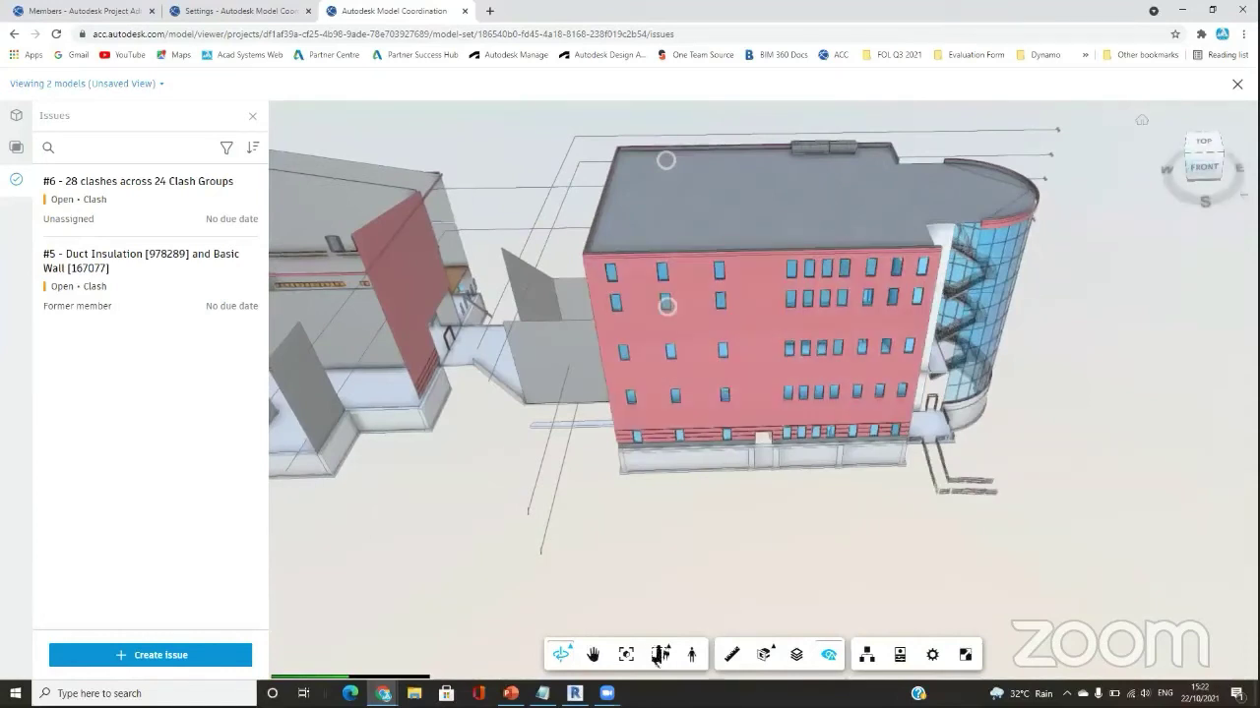
click(1141, 120)
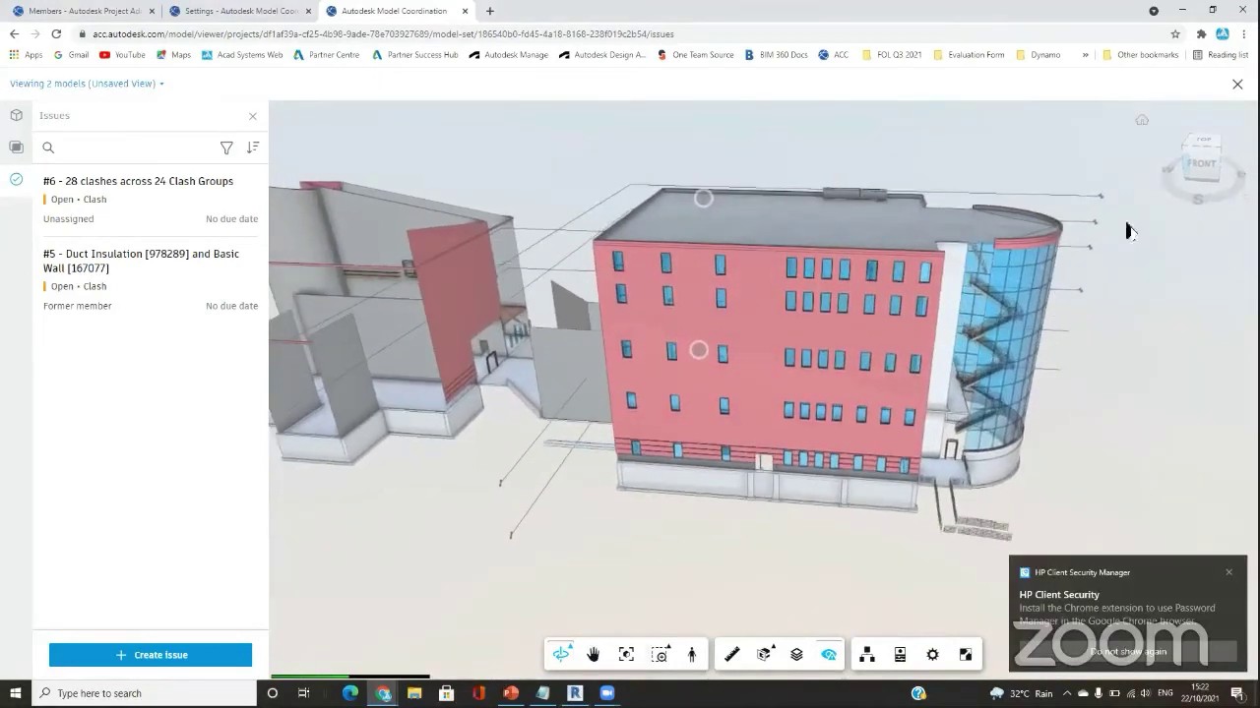
Switch to Revit, check the Mechanical Project's issue list for the grouped clash issue, and return to the Model Coordination viewer.
click(575, 693)
click(1173, 146)
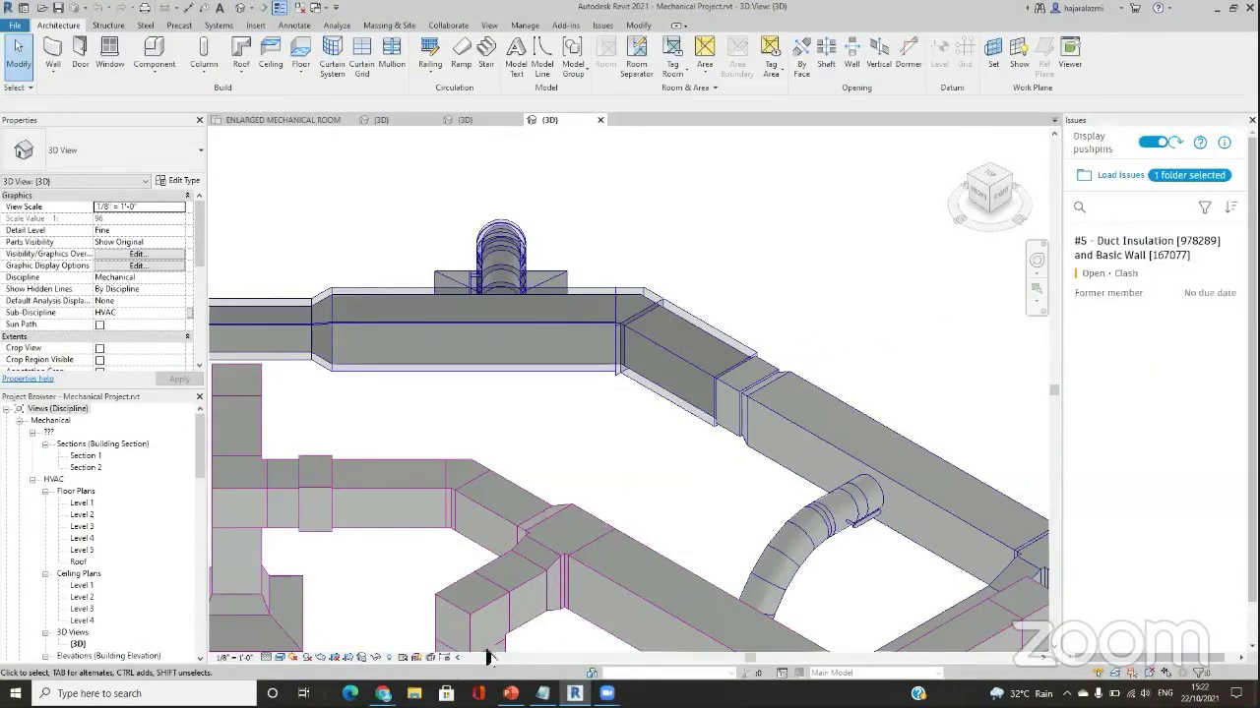
mouse_move(383, 694)
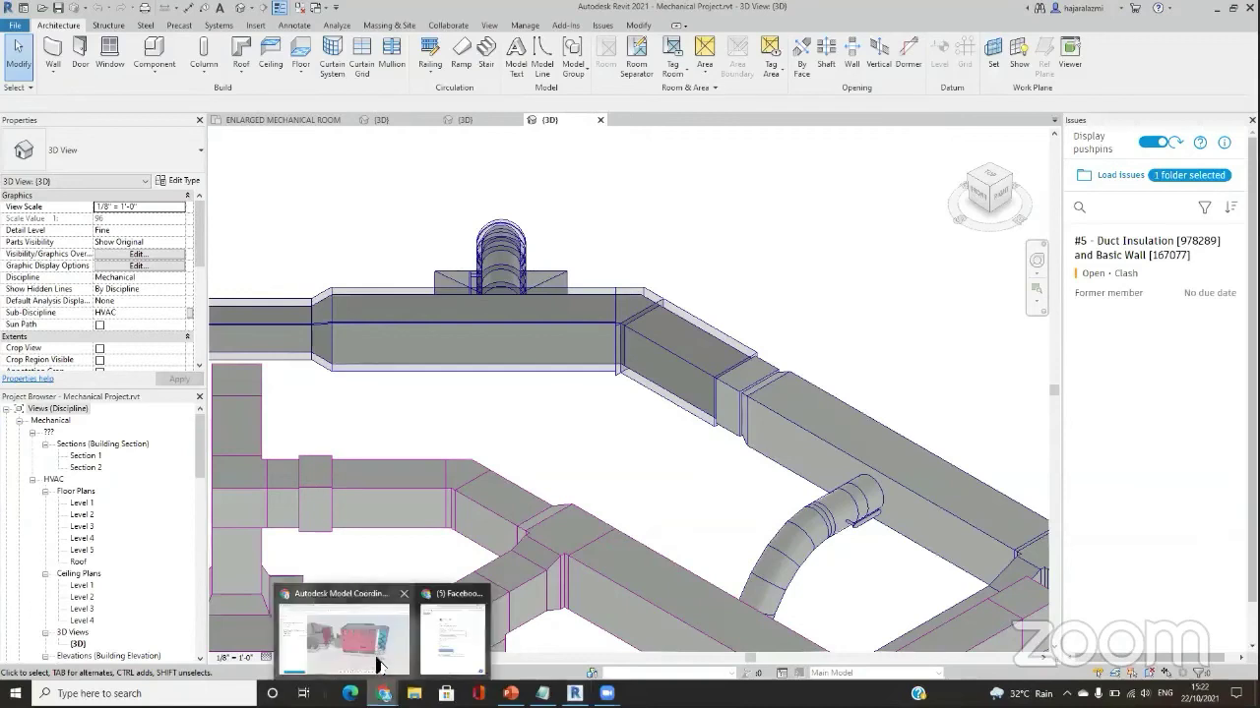
click(383, 649)
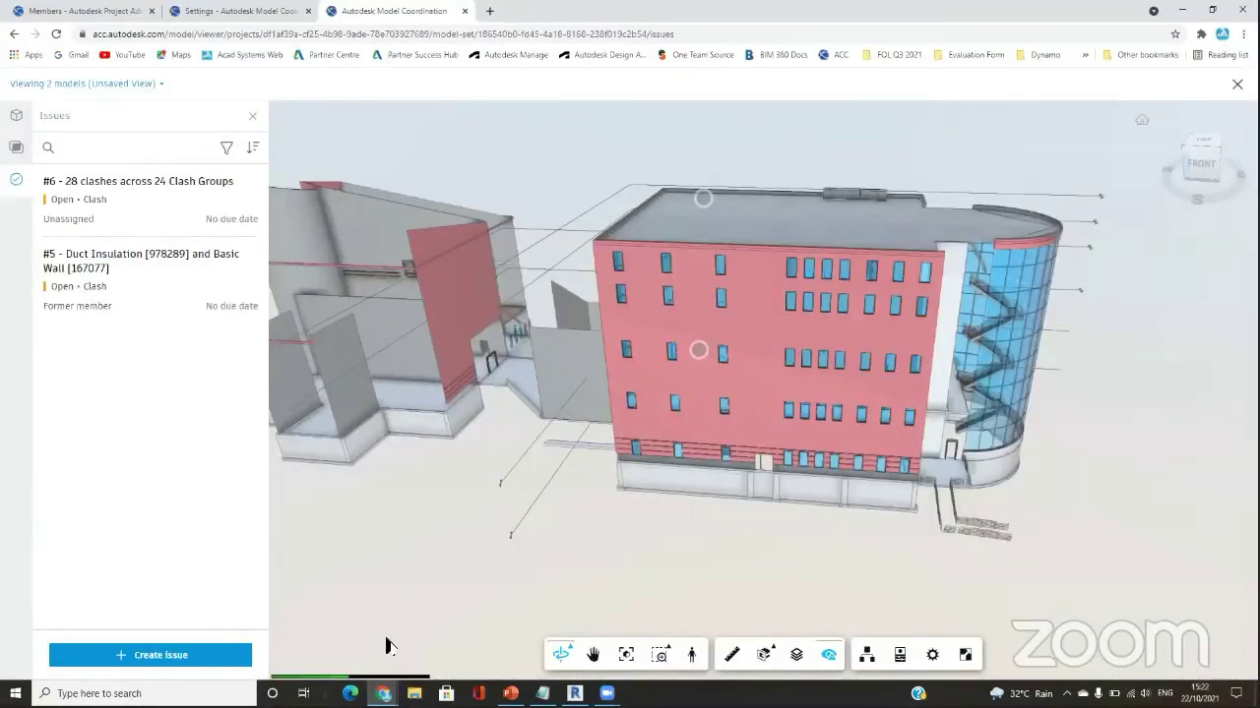
click(187, 655)
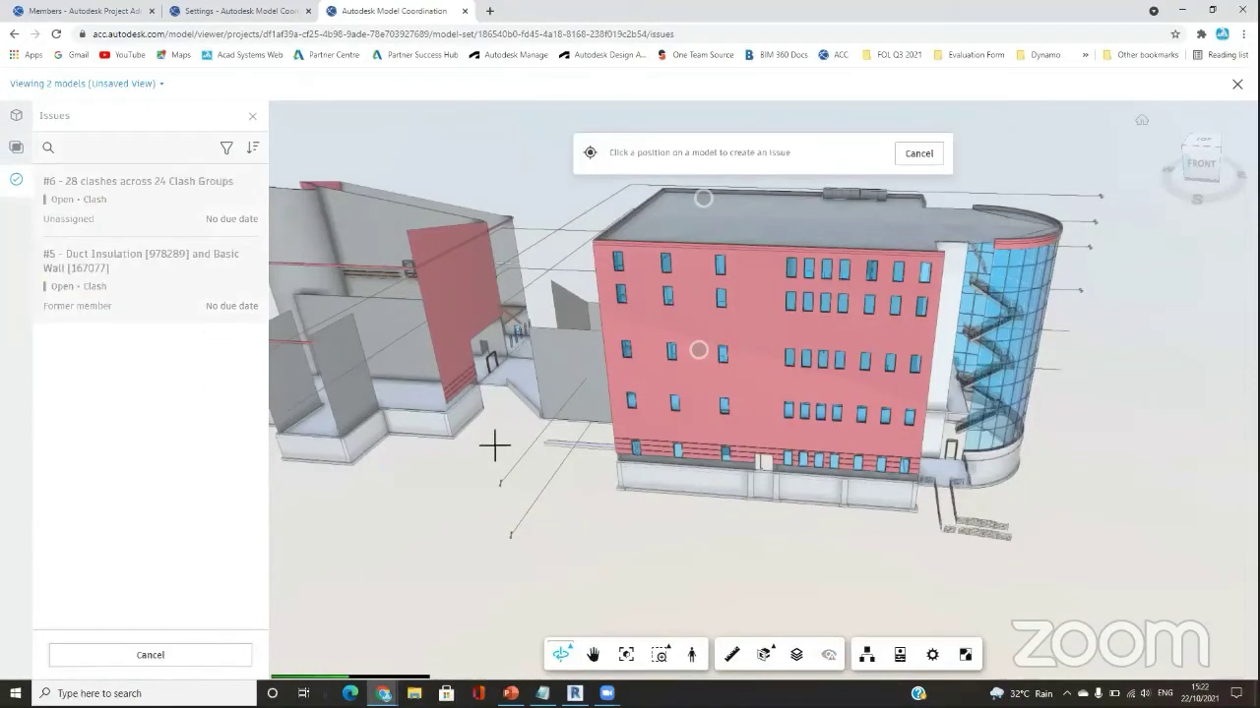
click(252, 116)
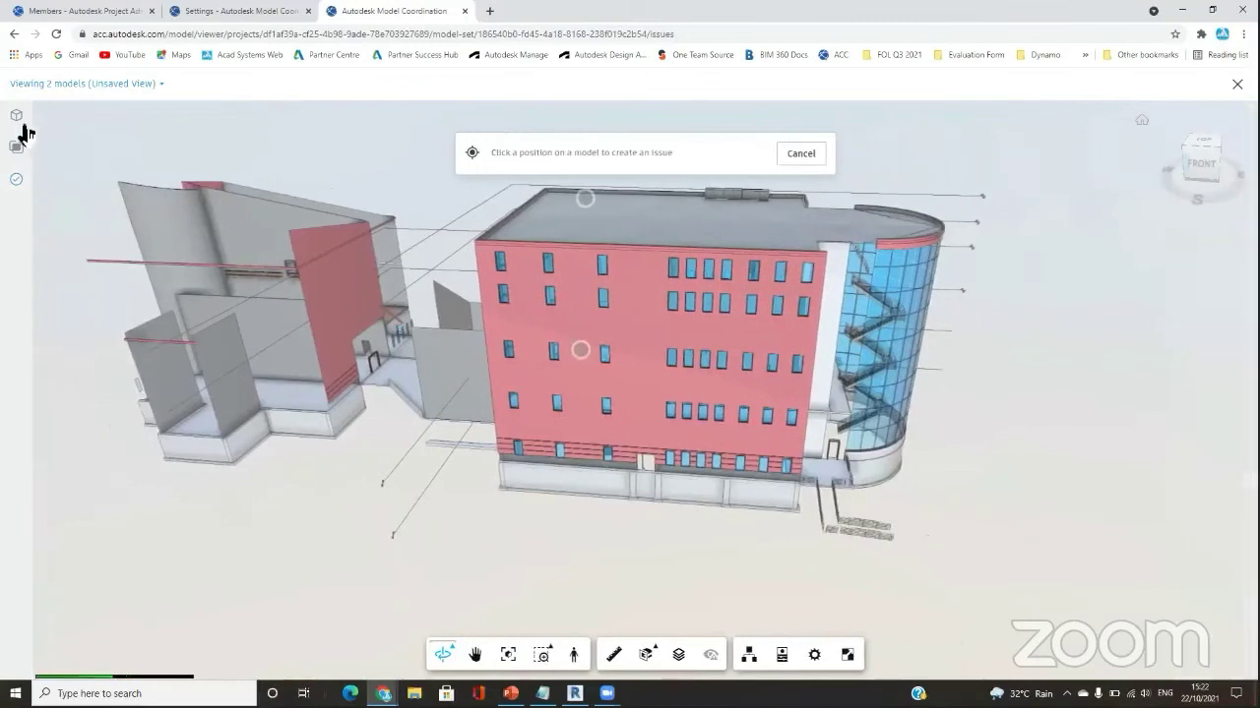
click(17, 116)
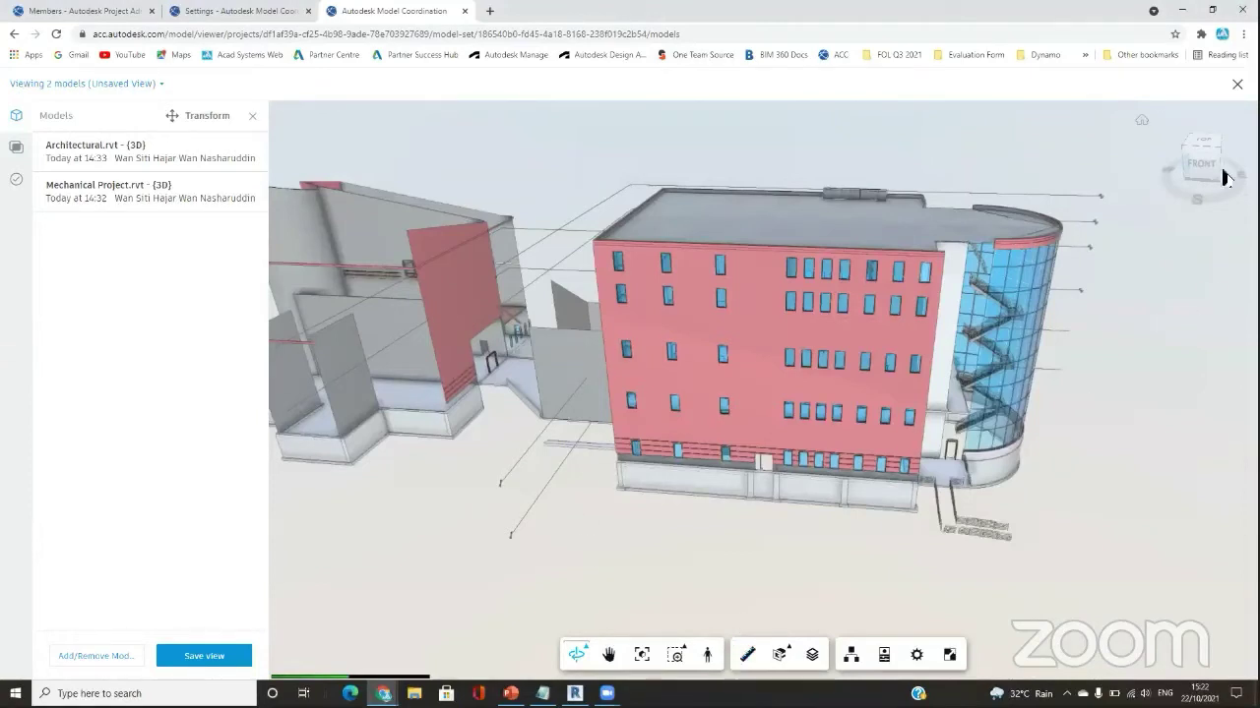
drag(825, 303, 271, 143)
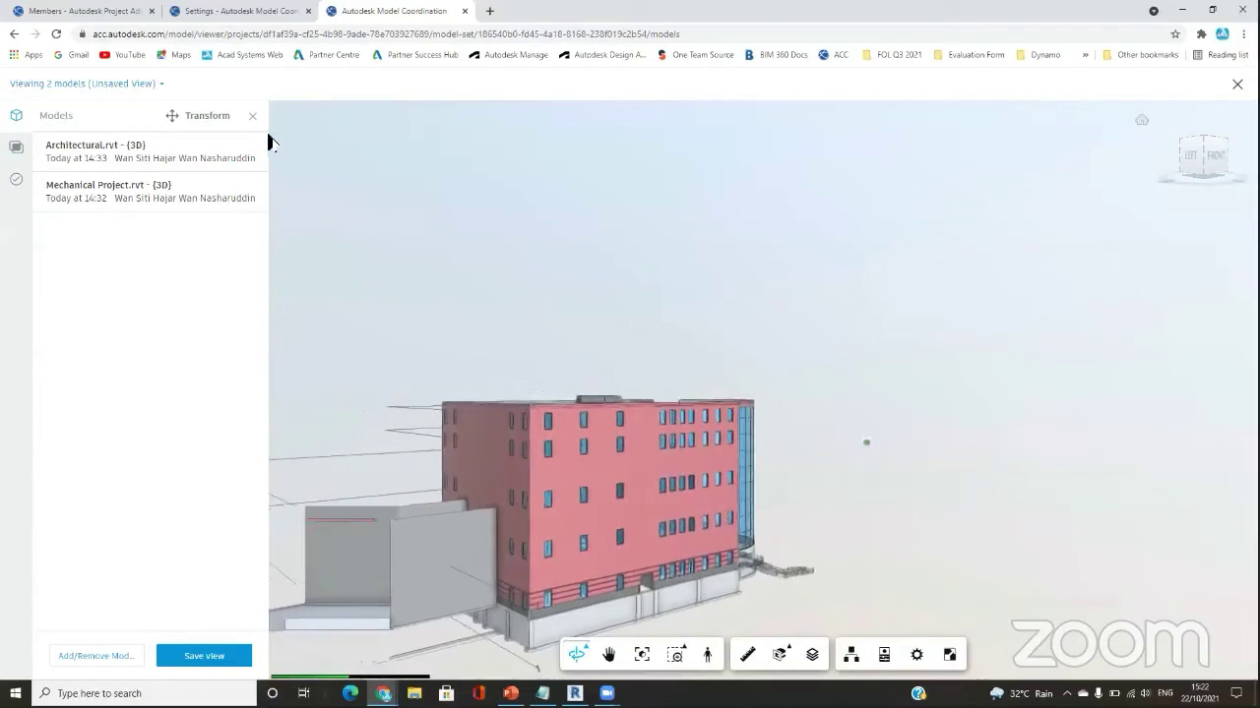
click(252, 117)
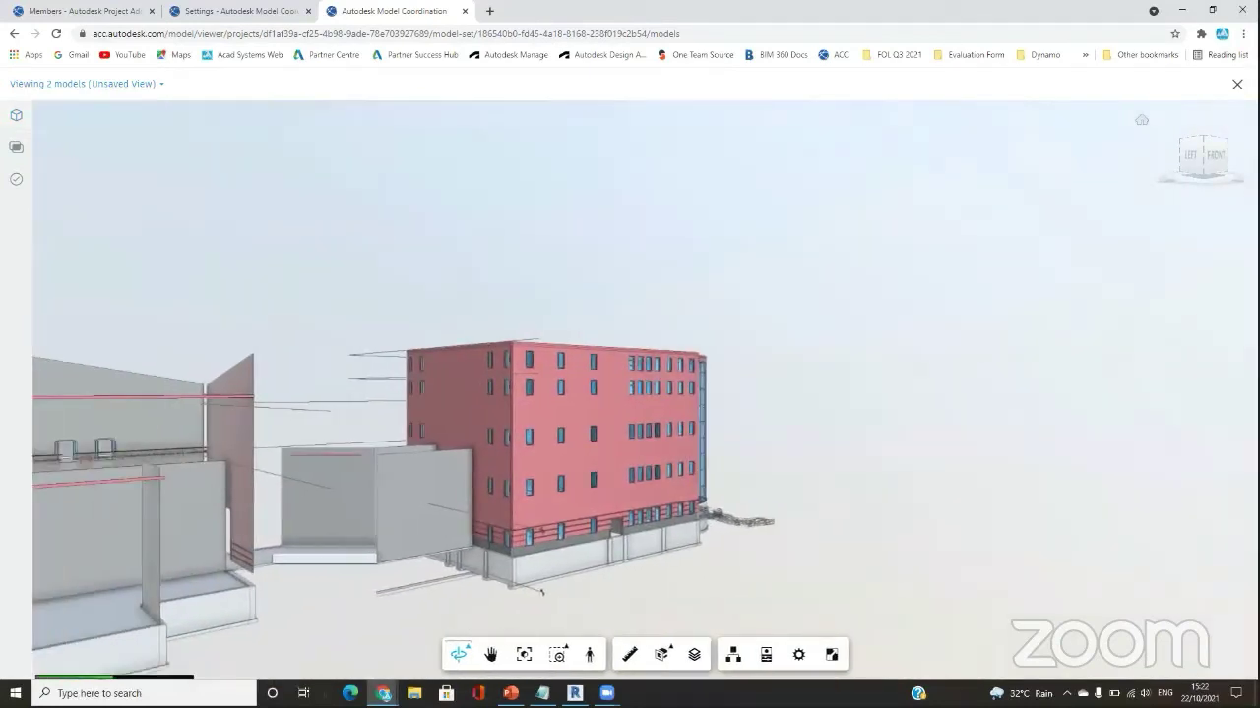
Exit the current model view and open the Architectural and Plumbing Project models together in the viewer.
click(1237, 83)
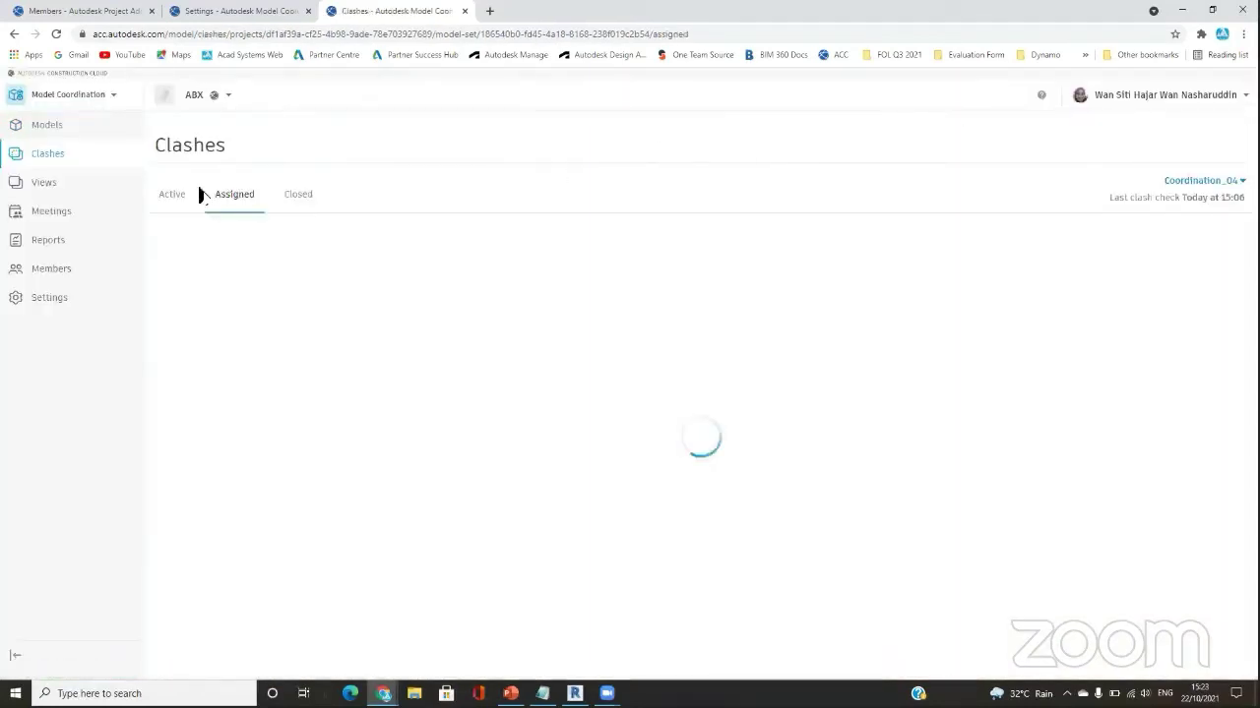
click(114, 130)
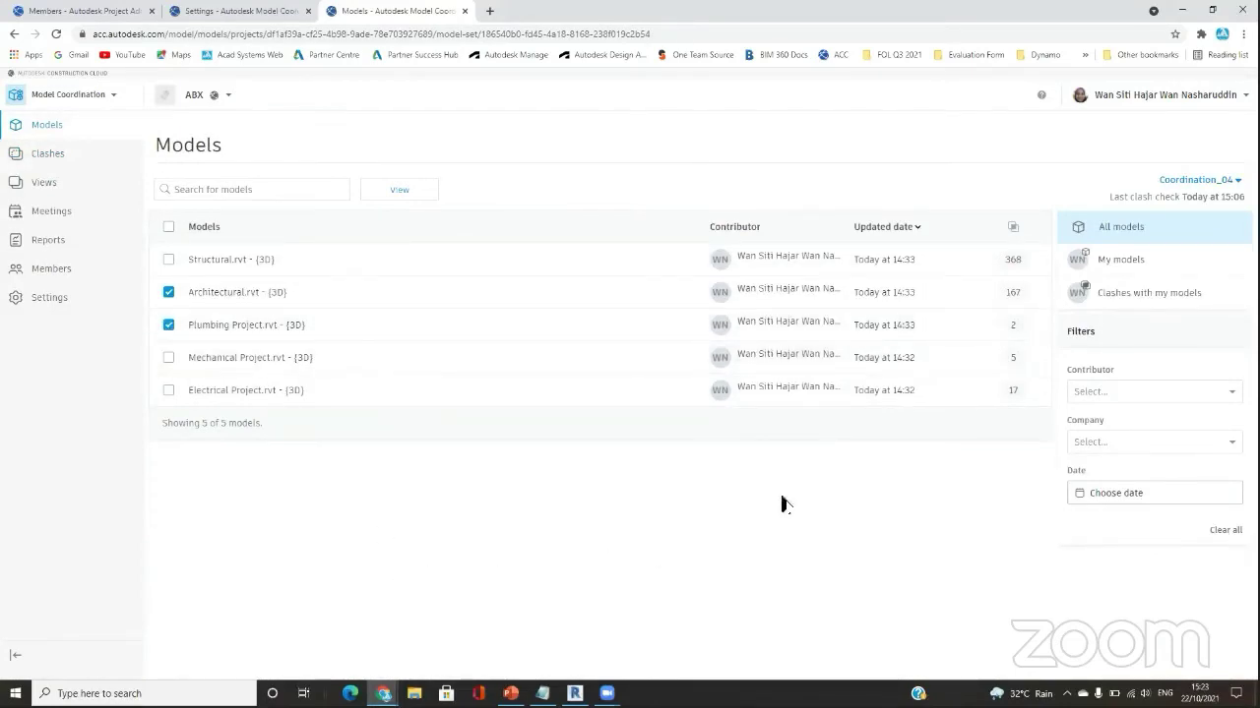
click(423, 191)
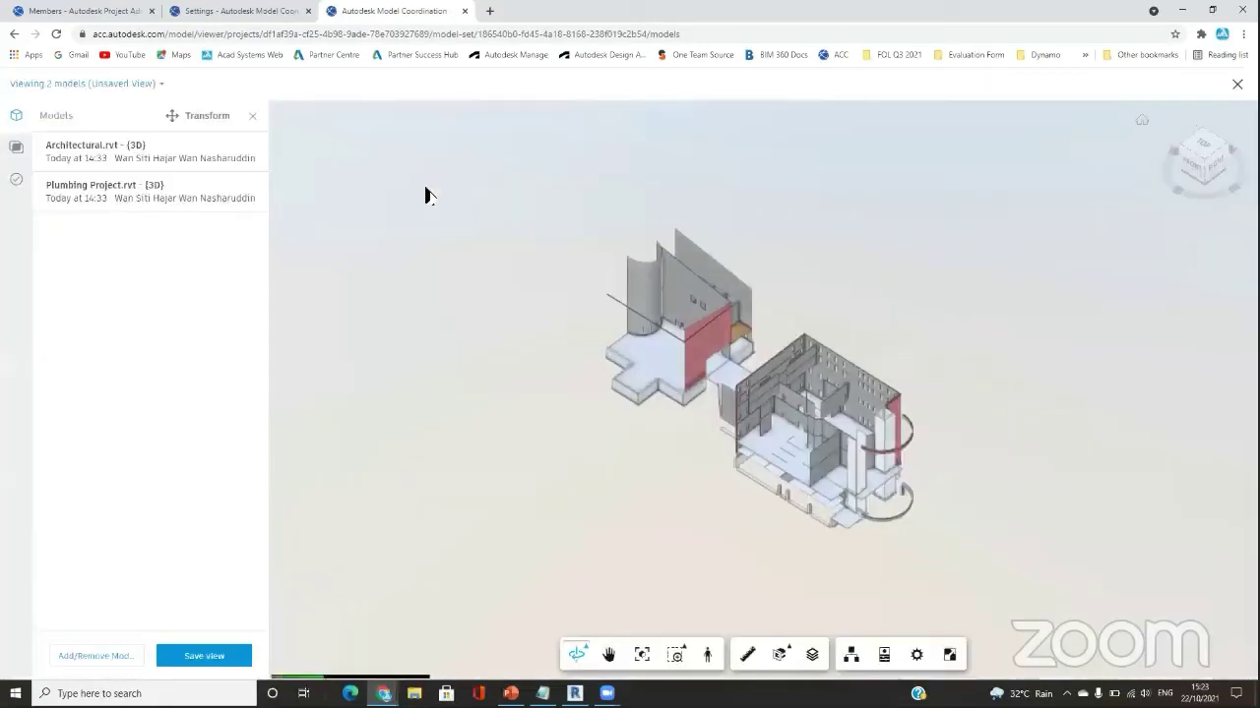
Create an issue from the Basic Wall [160355] clash with the Plumbing Project, pinned on the wall, and assign it to the listed project member.
click(16, 147)
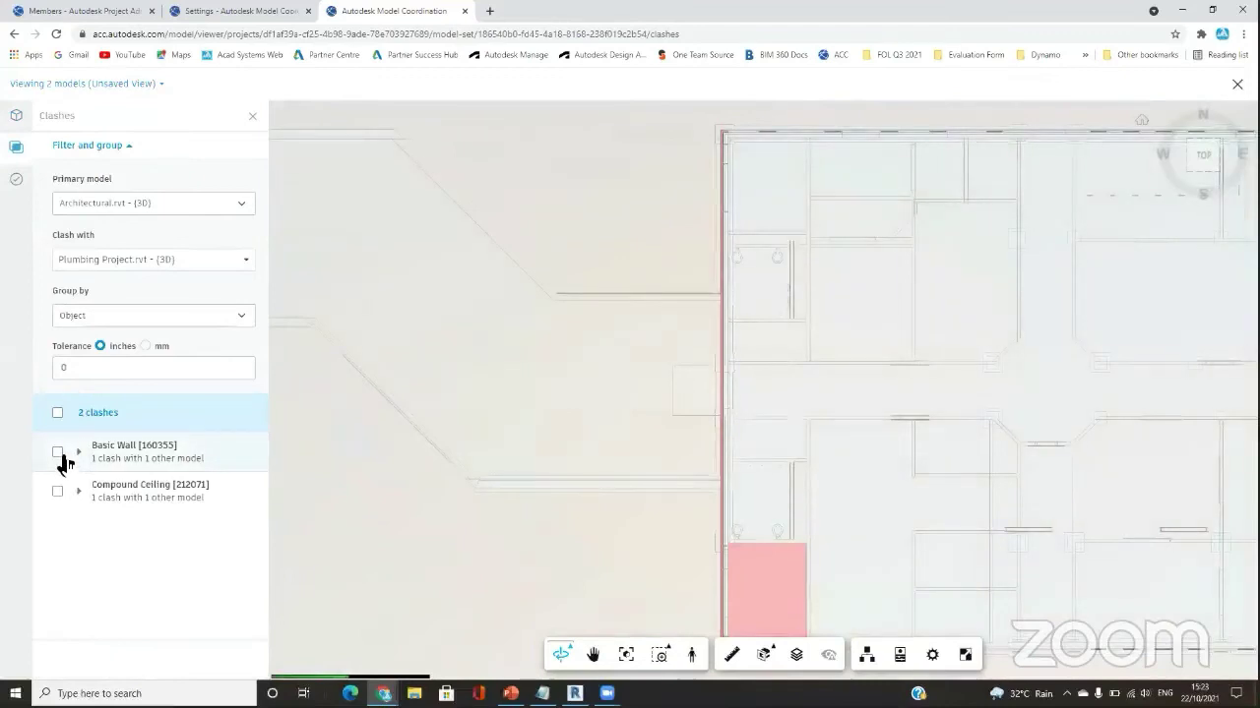
click(58, 454)
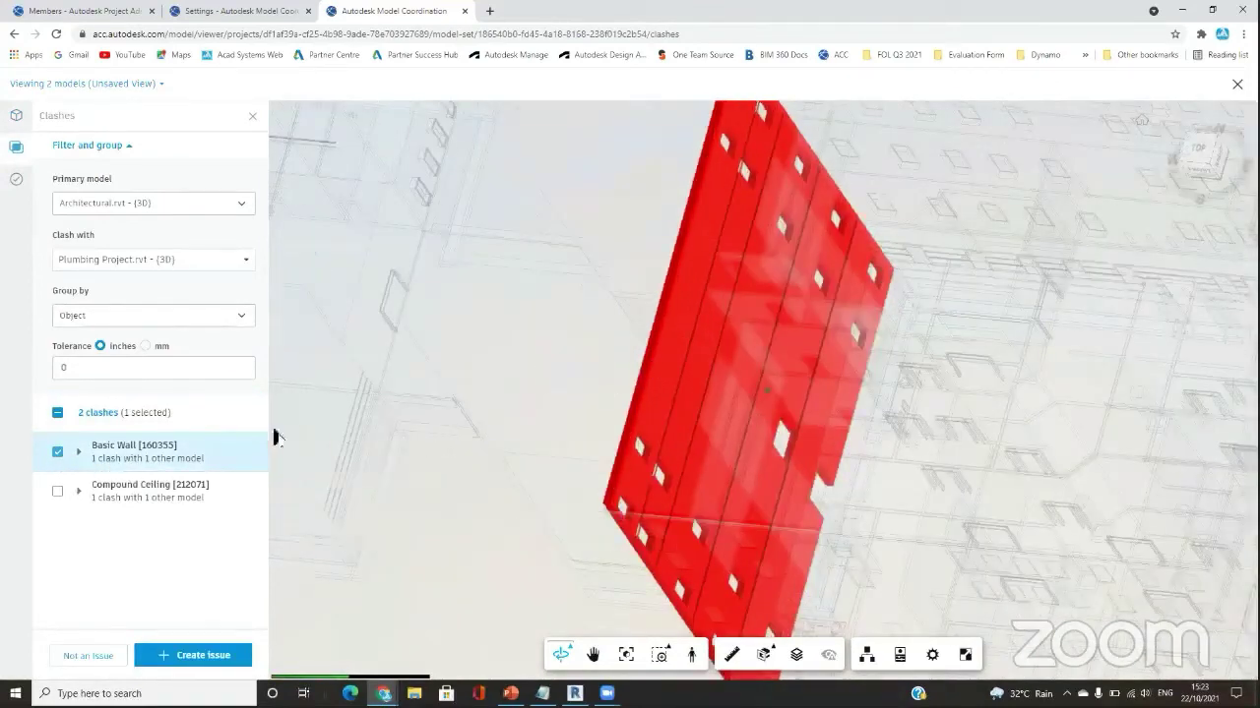
click(81, 454)
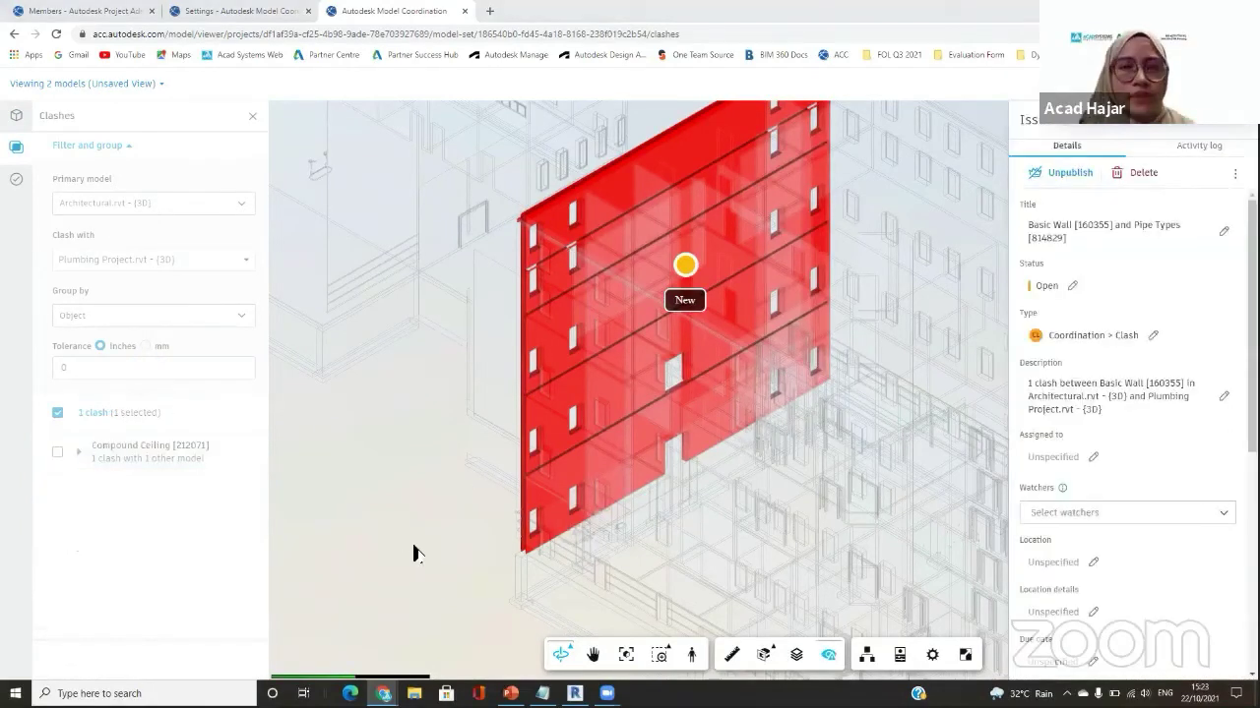
click(1092, 455)
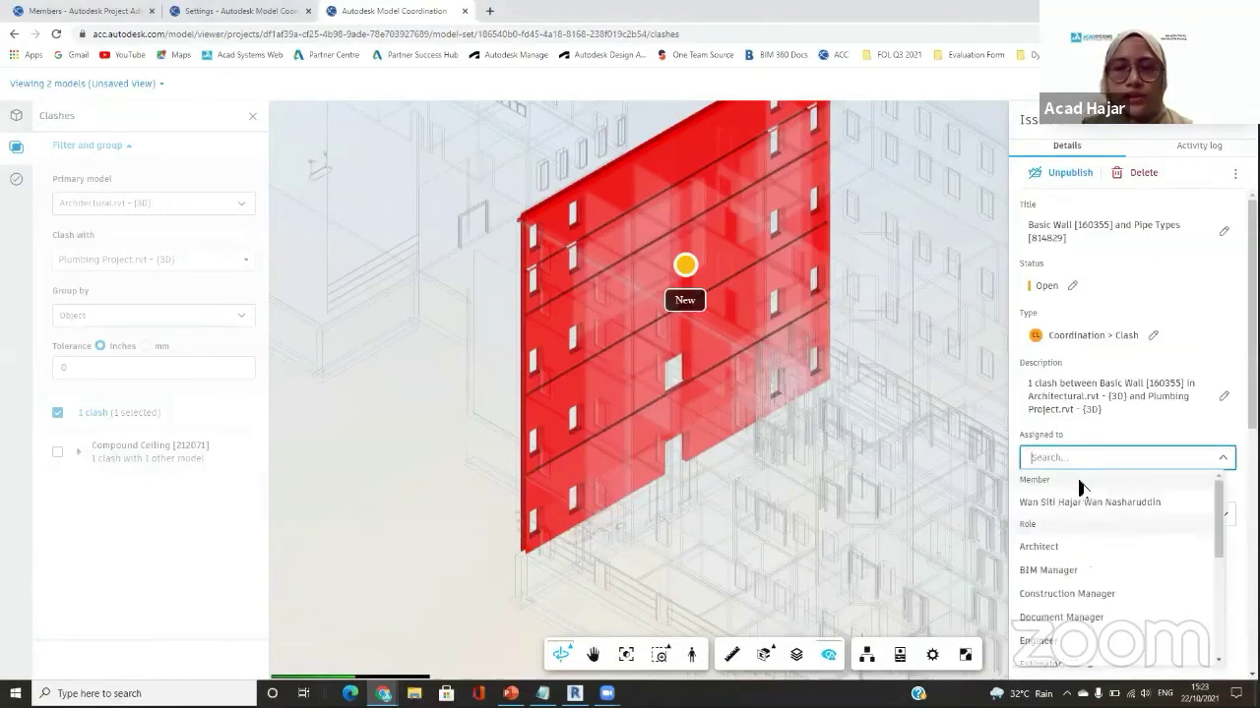
click(1063, 507)
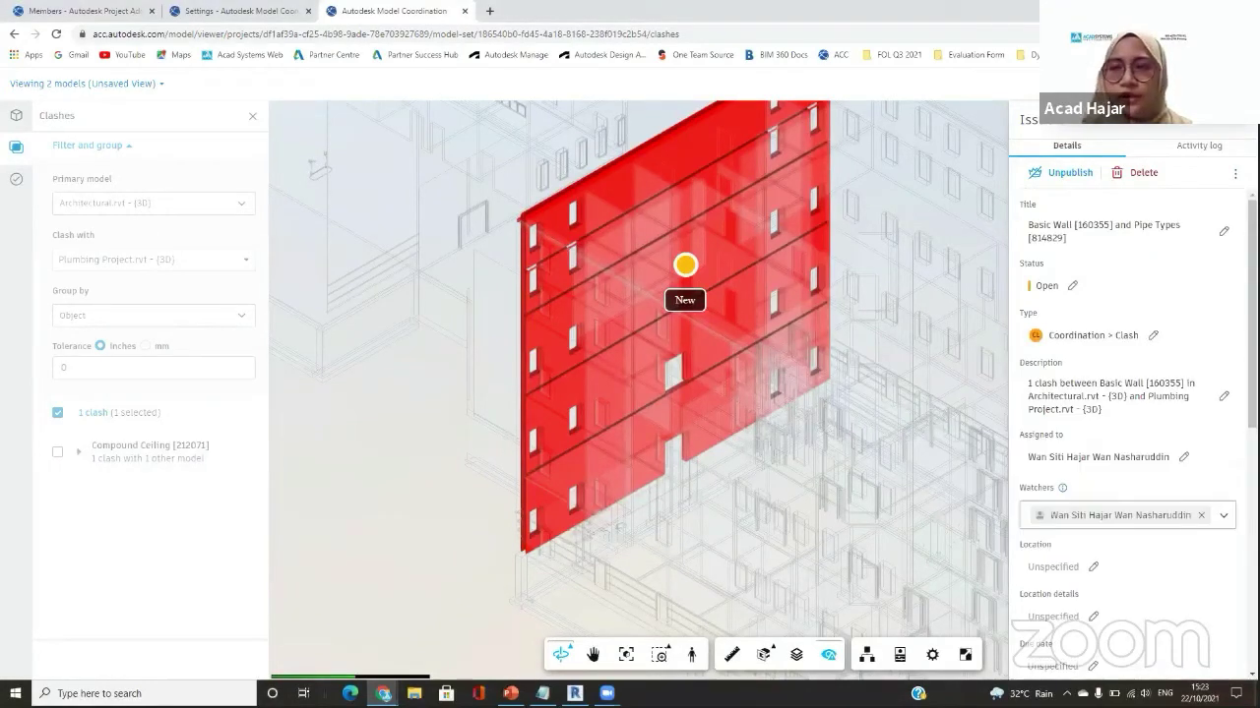
click(669, 534)
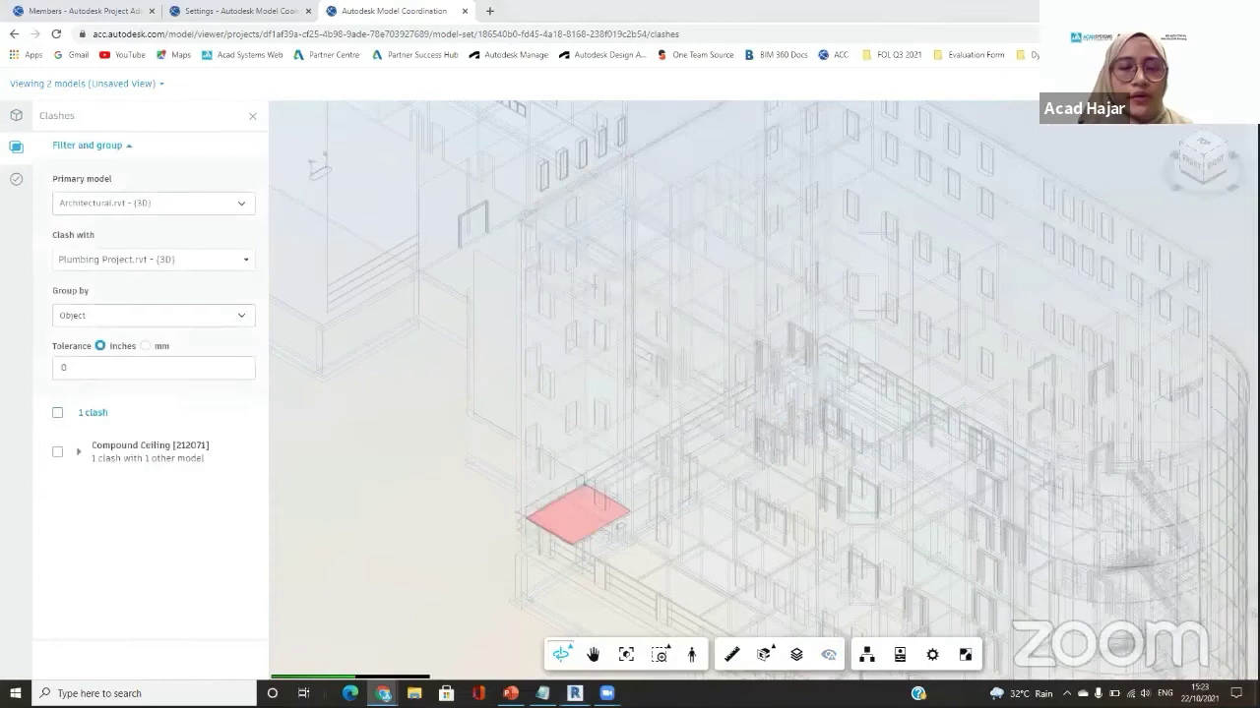
Switch to the Plumbing Project's 3D view in Revit and reload its issues to check for the new wall and pipe clash issue.
key(alt+Tab)
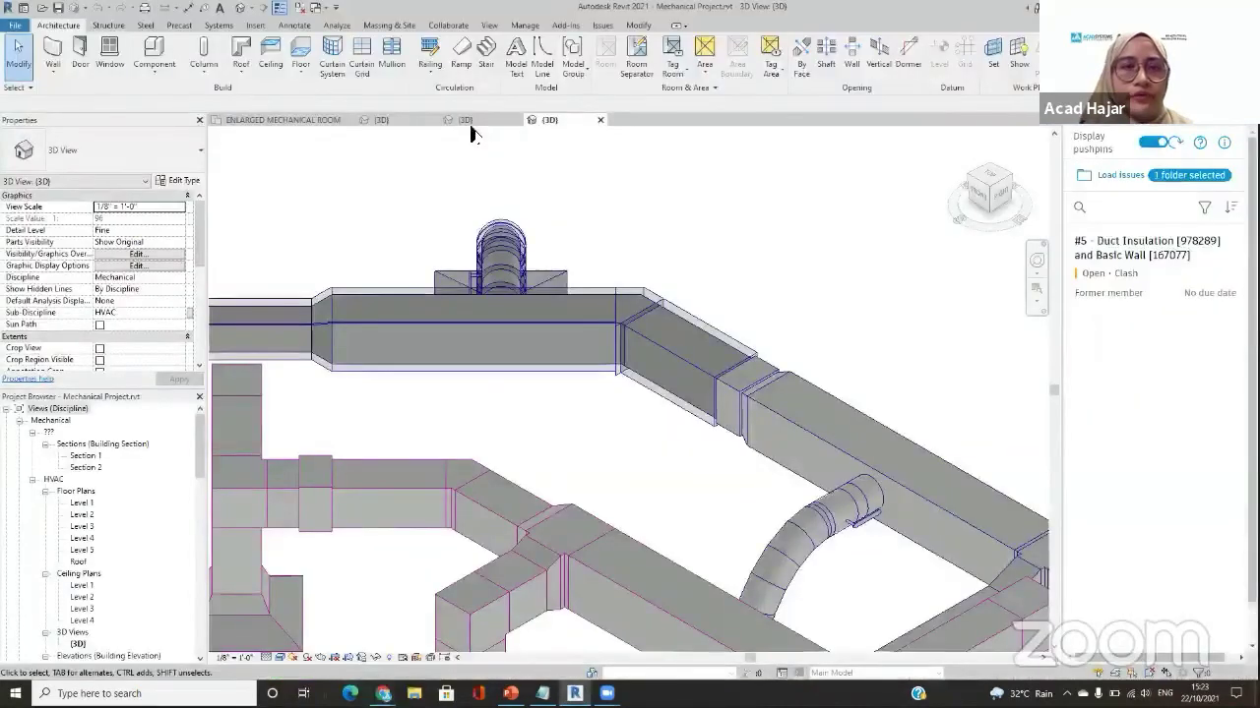
click(464, 120)
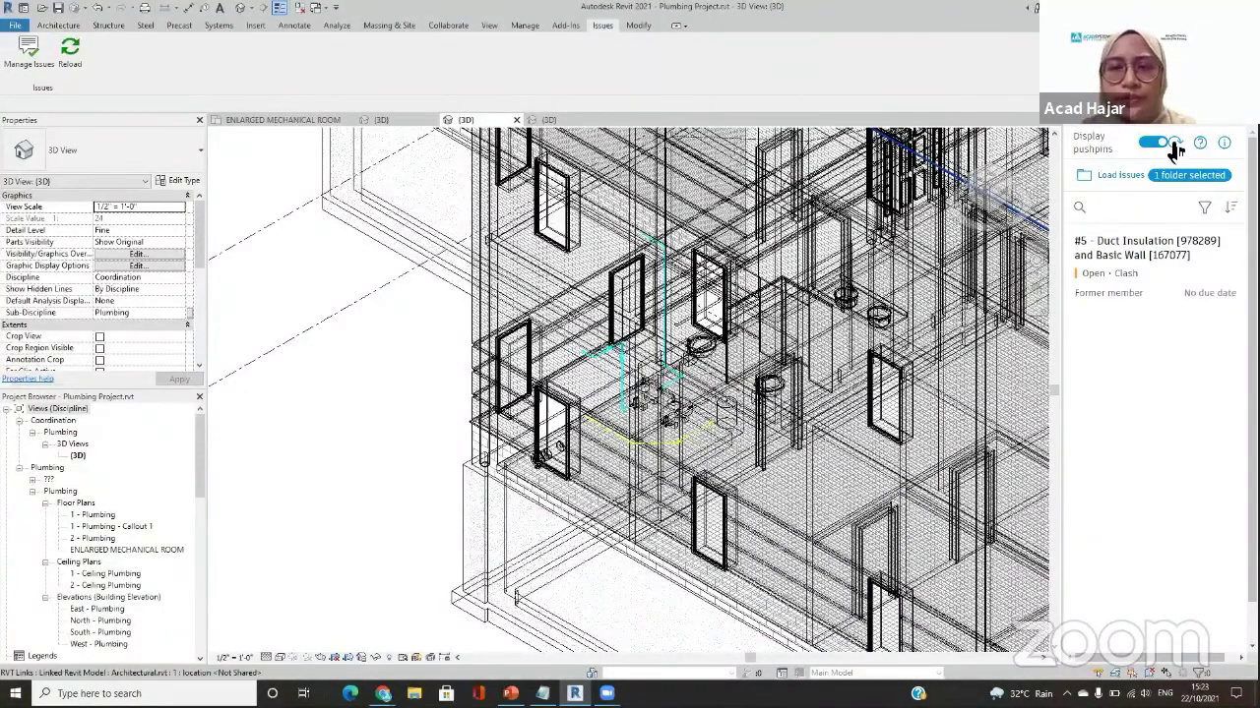
click(1174, 144)
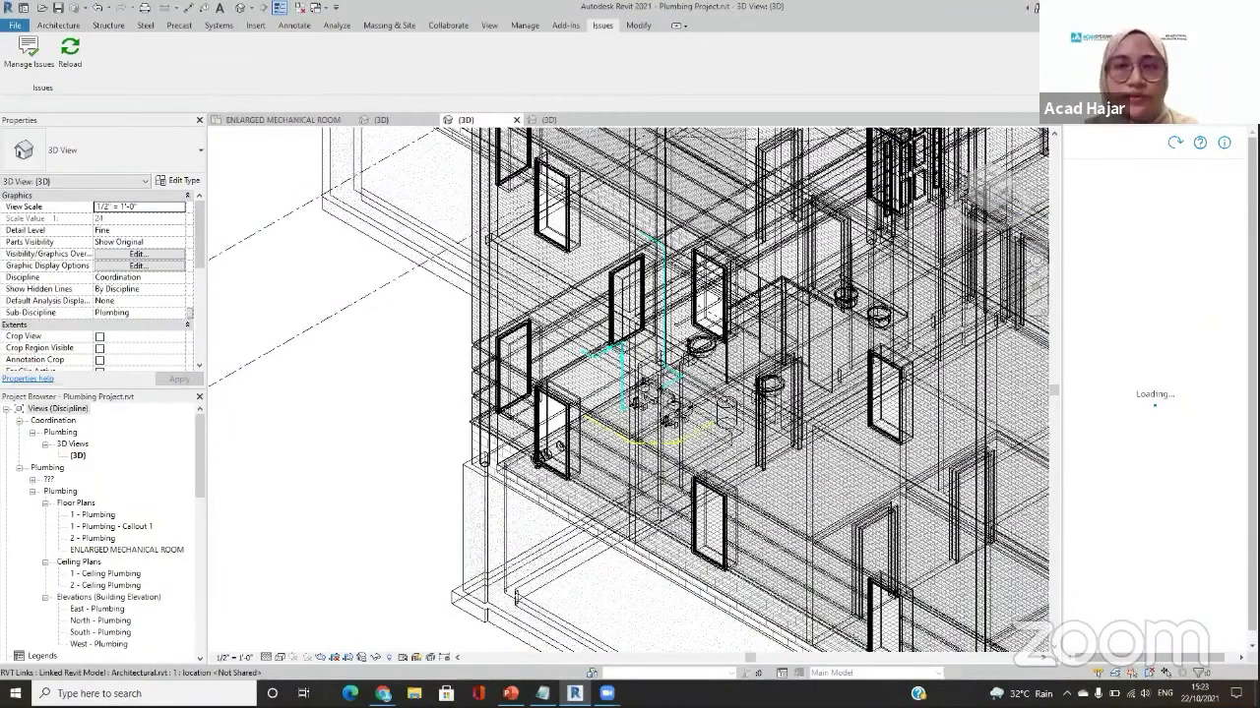
click(1173, 145)
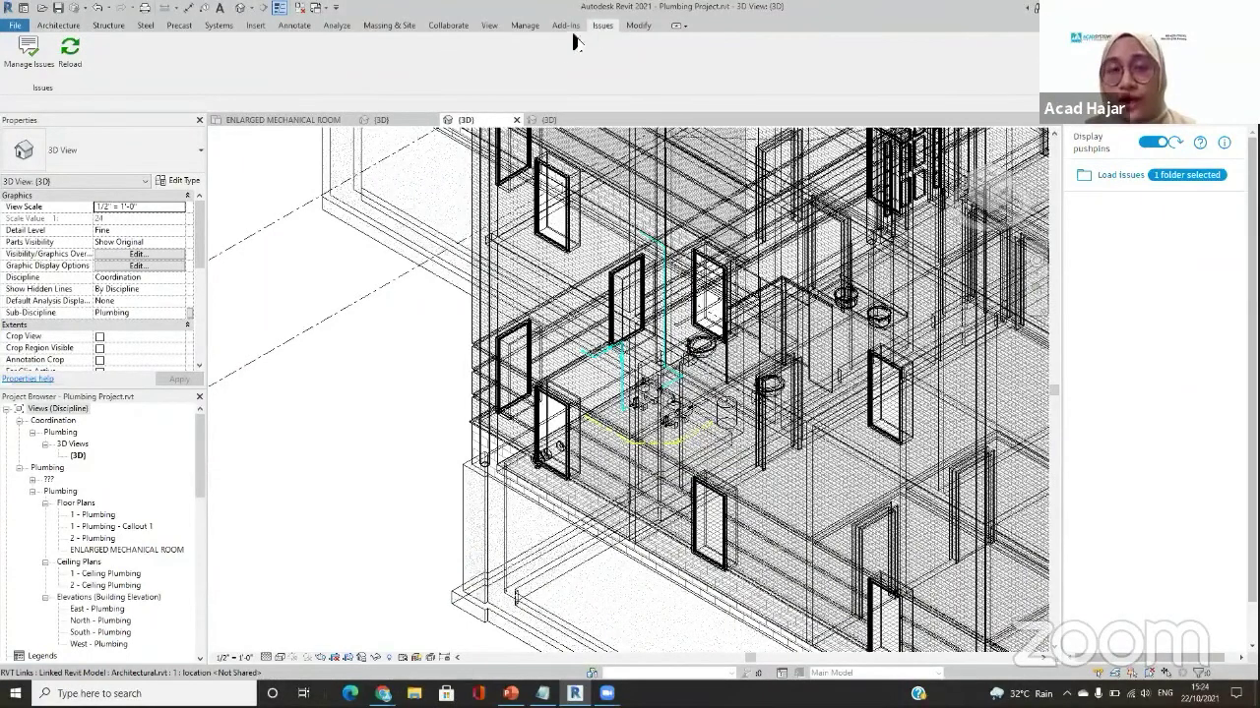
click(39, 63)
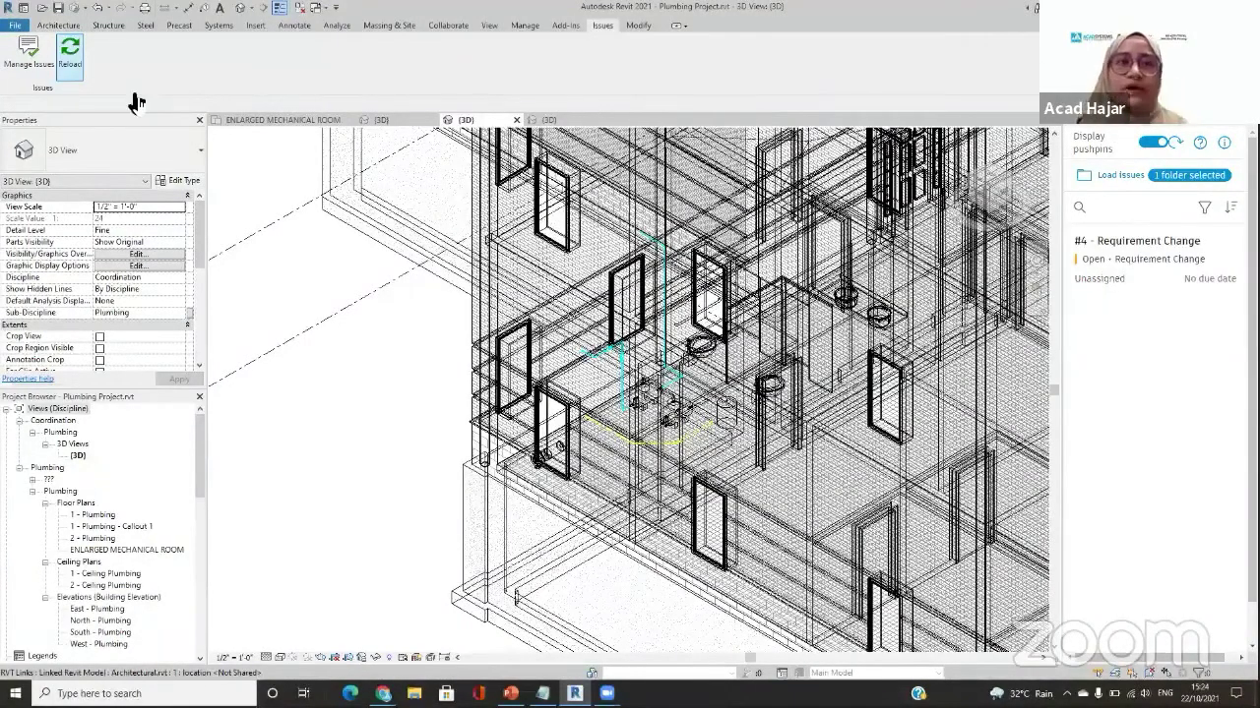
Switch to the browser and review the ABX project's members and its coordination space settings.
key(alt+Tab)
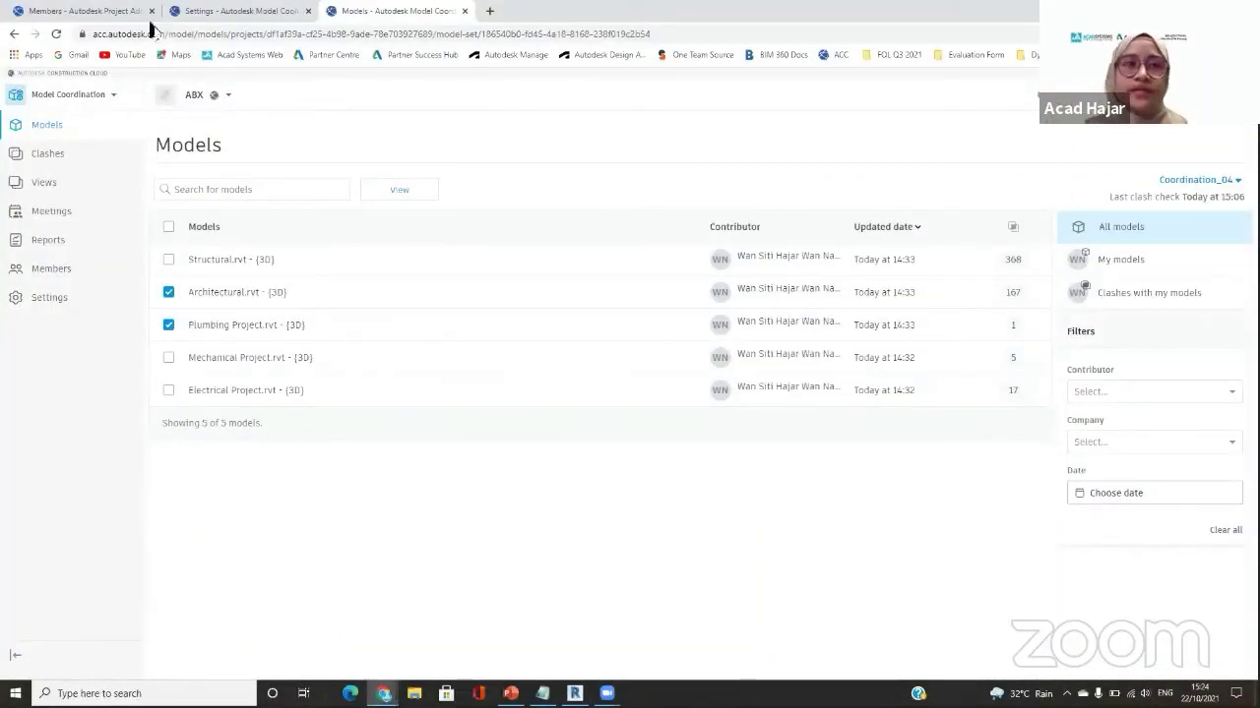
click(182, 10)
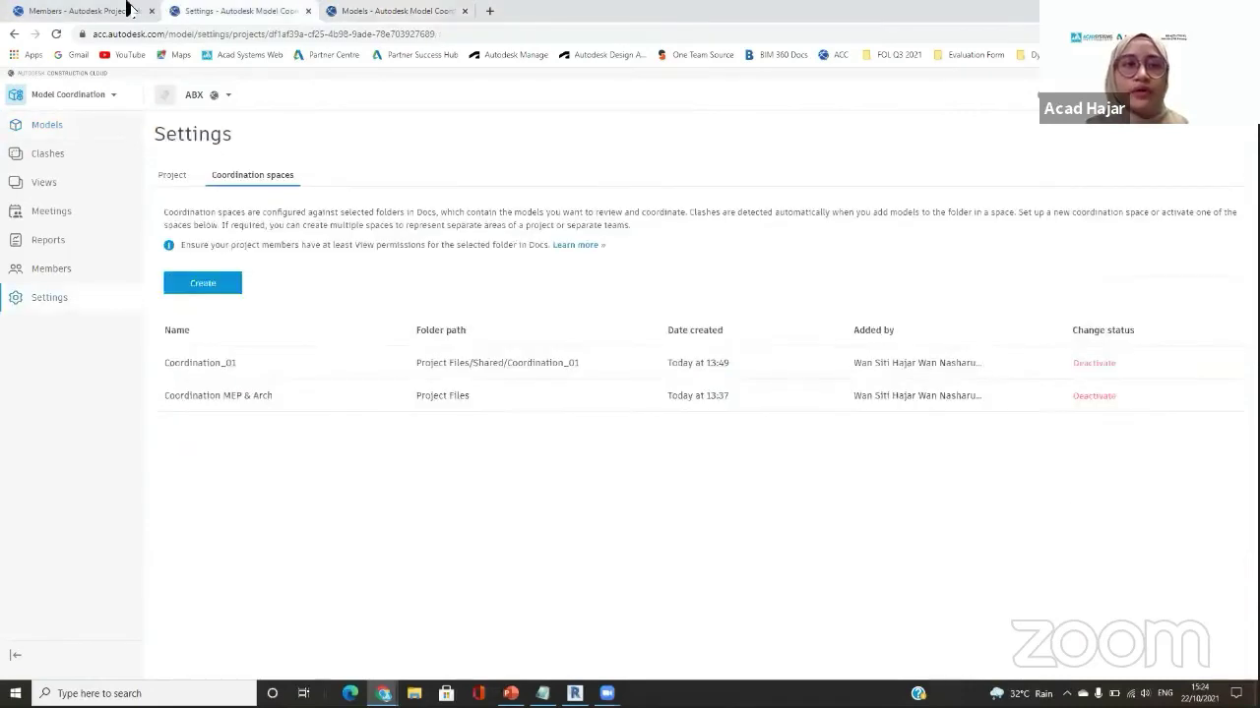
click(128, 10)
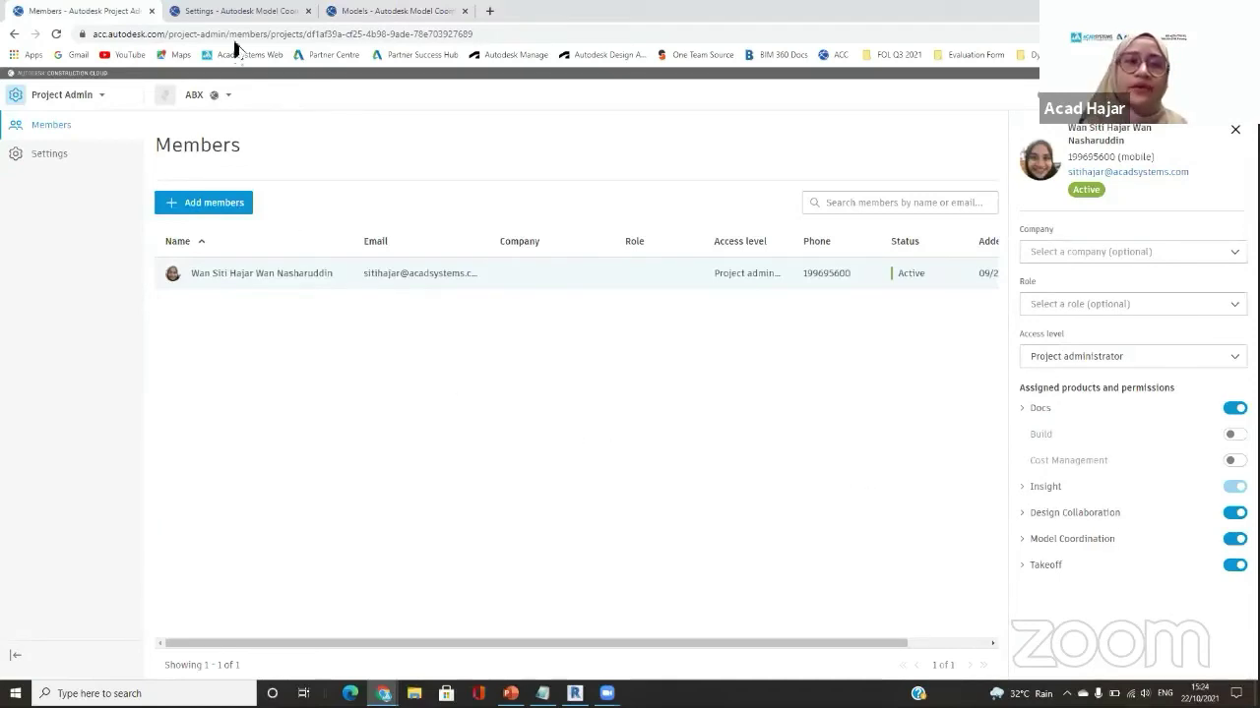
click(236, 12)
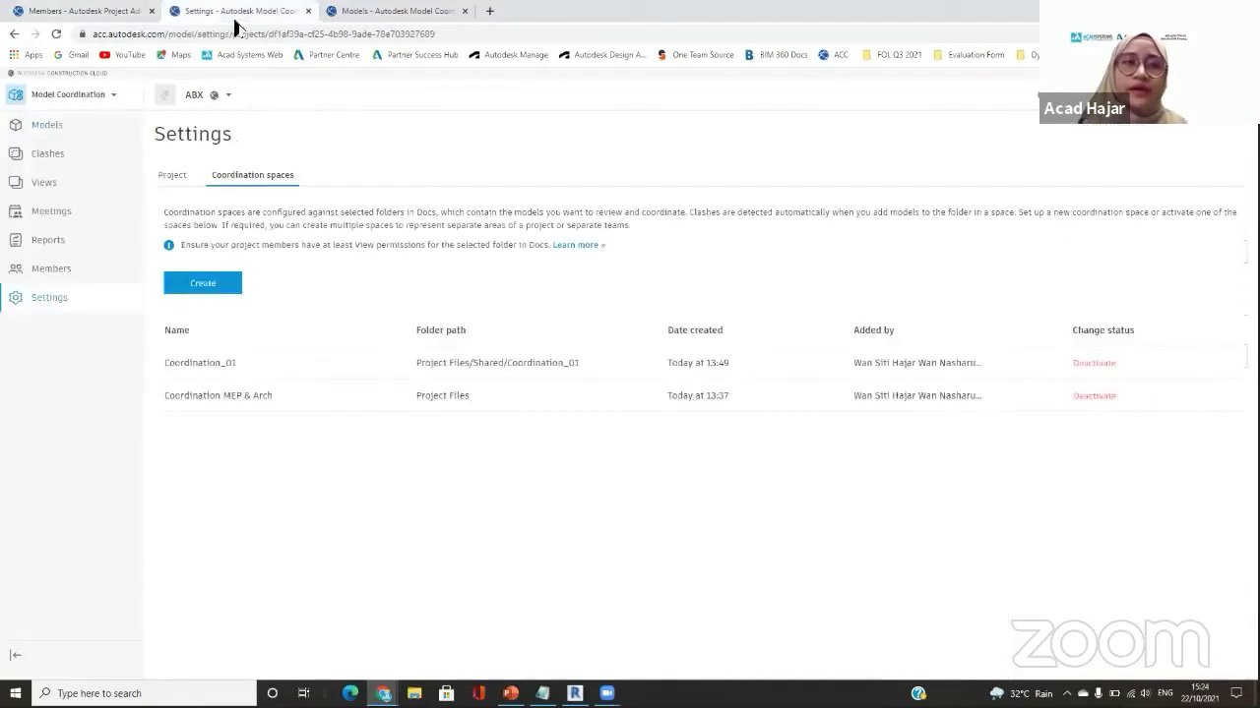
click(113, 93)
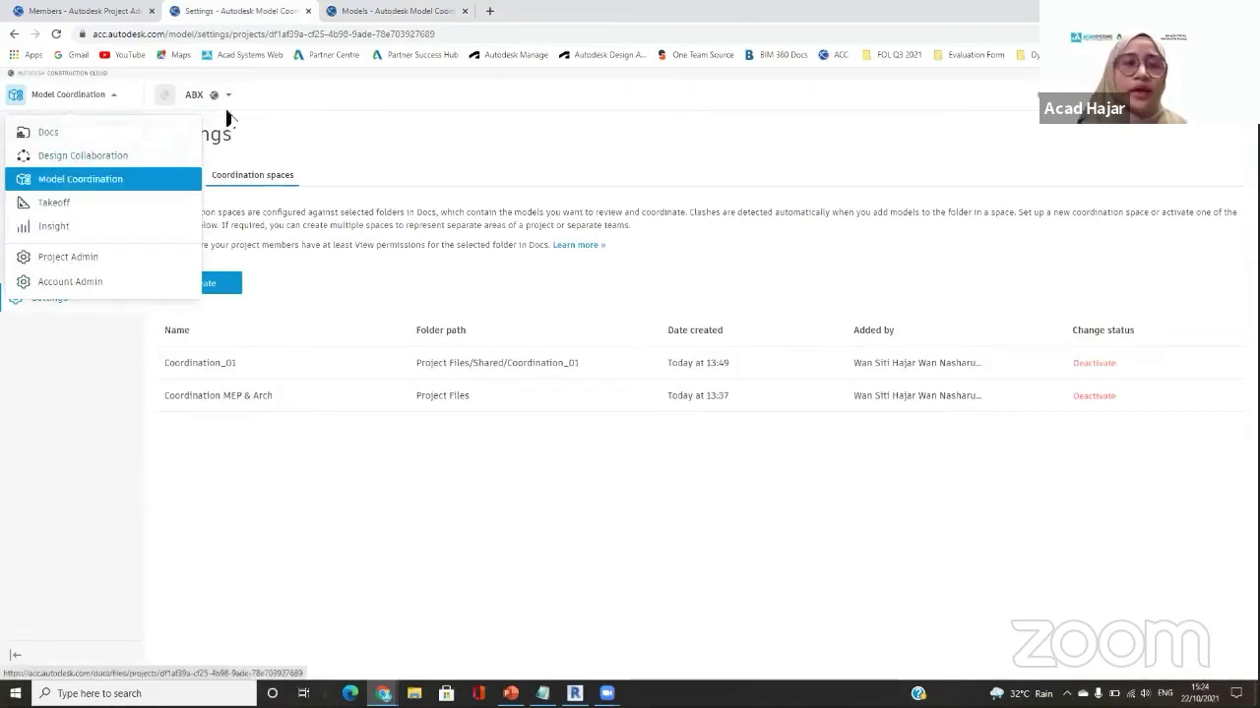
click(286, 110)
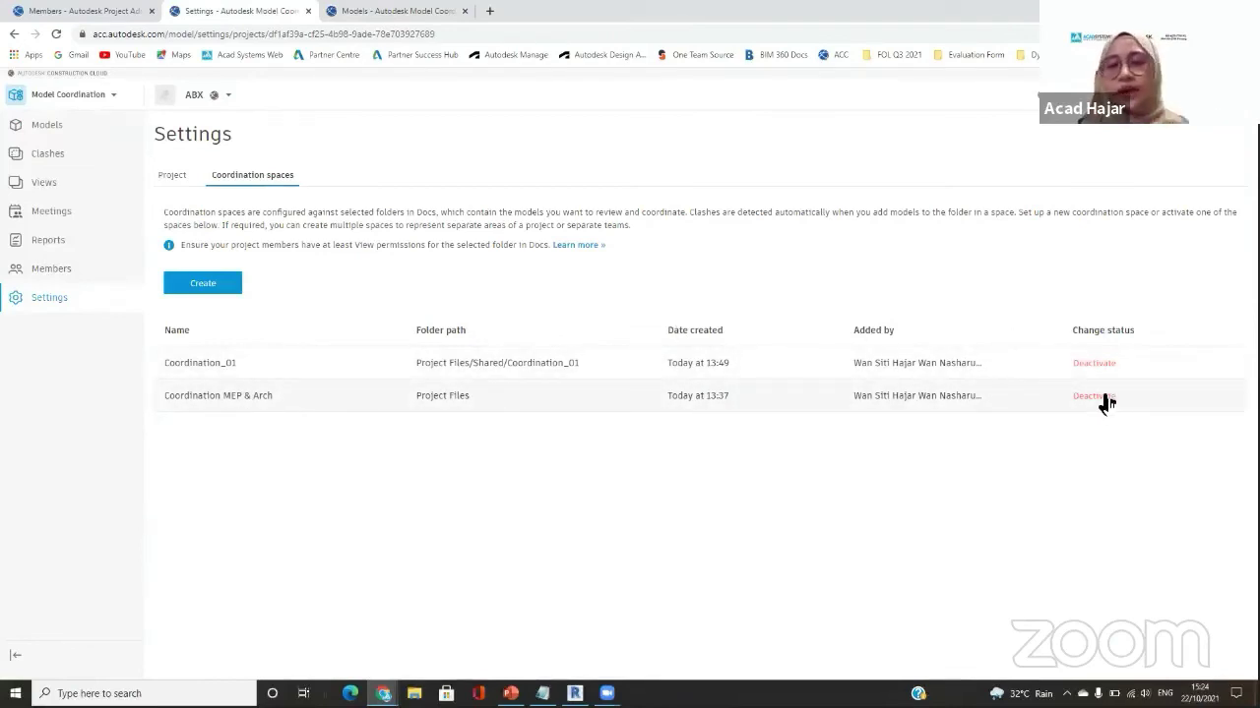
Begin a new coordination space named Coor and browse Project Files down to the Shared subfolders for its coordination folder.
click(234, 285)
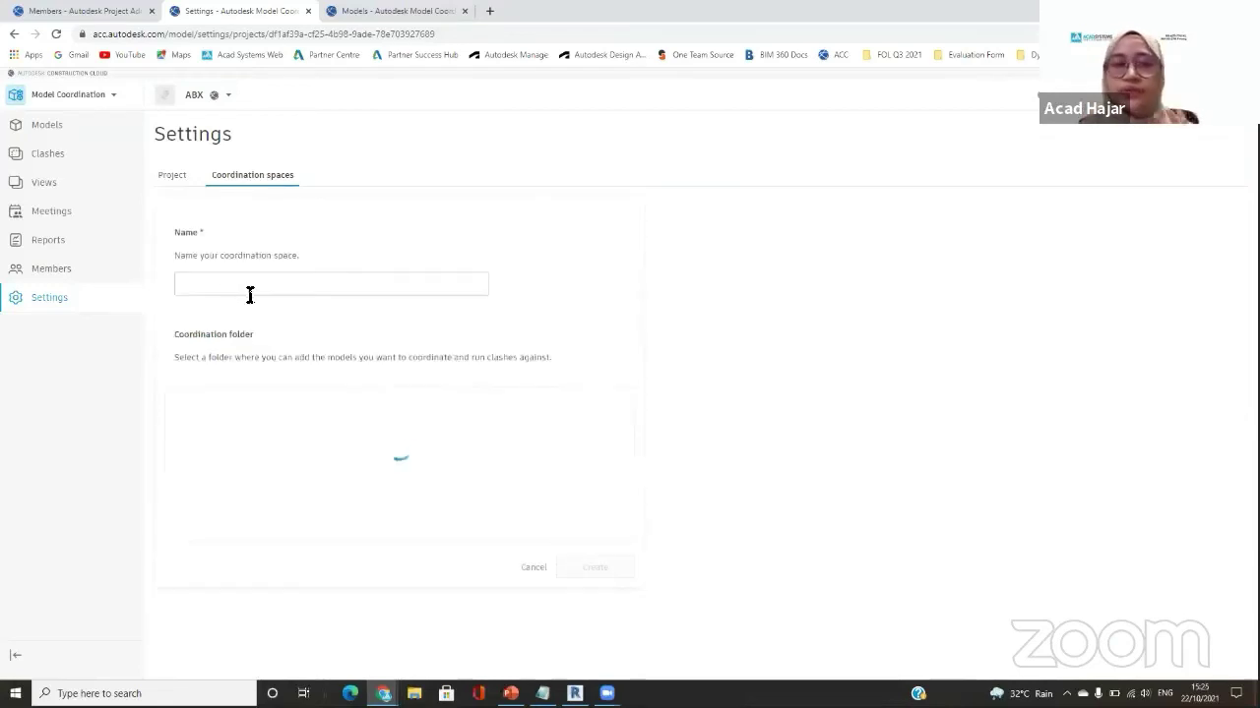
click(250, 286)
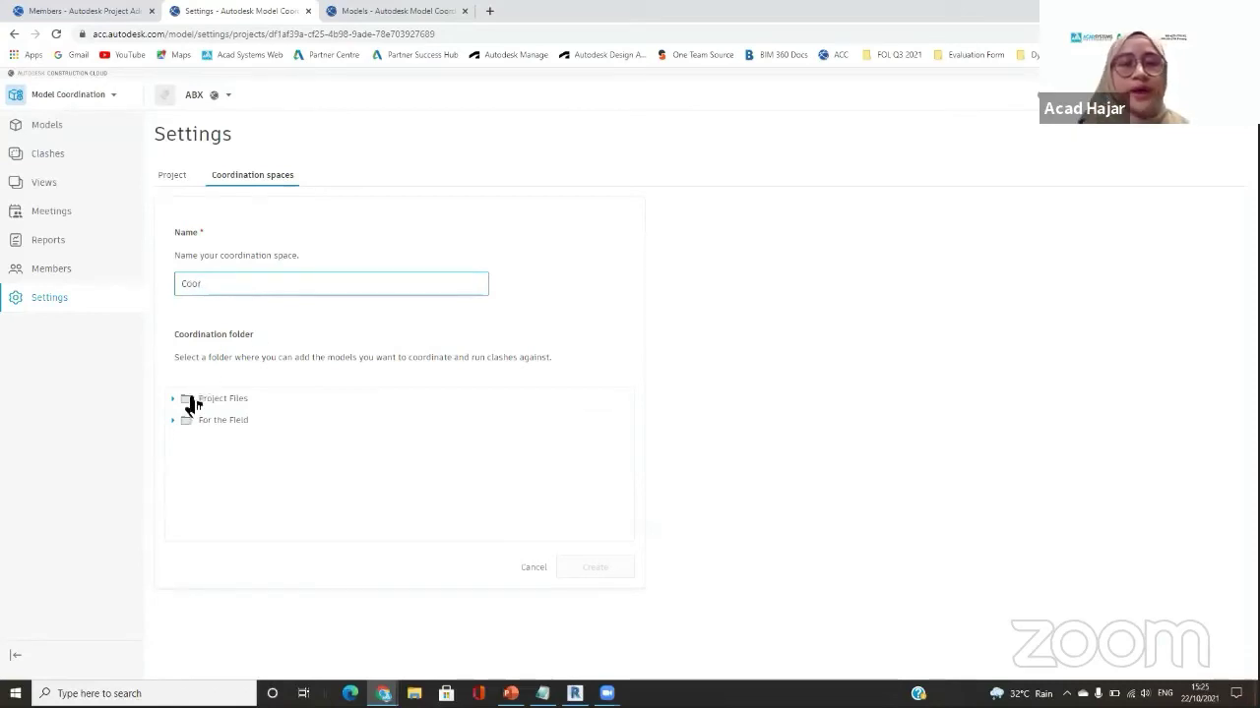
click(175, 421)
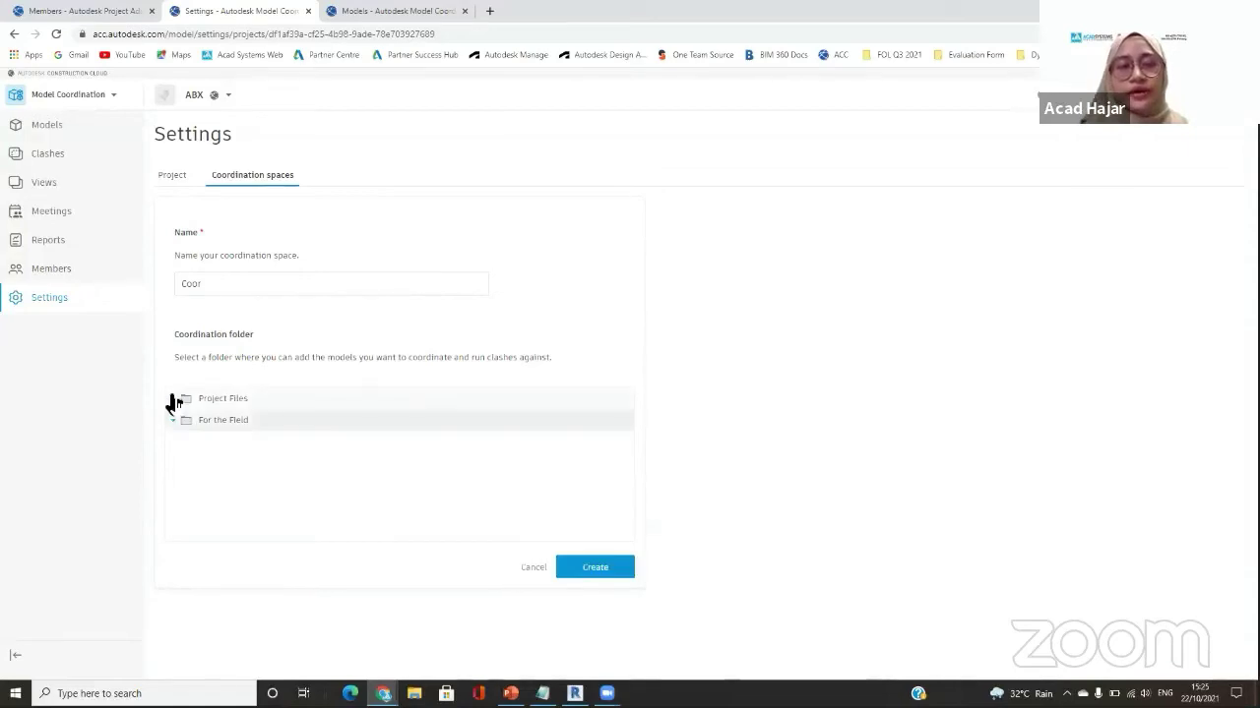
click(172, 398)
click(192, 421)
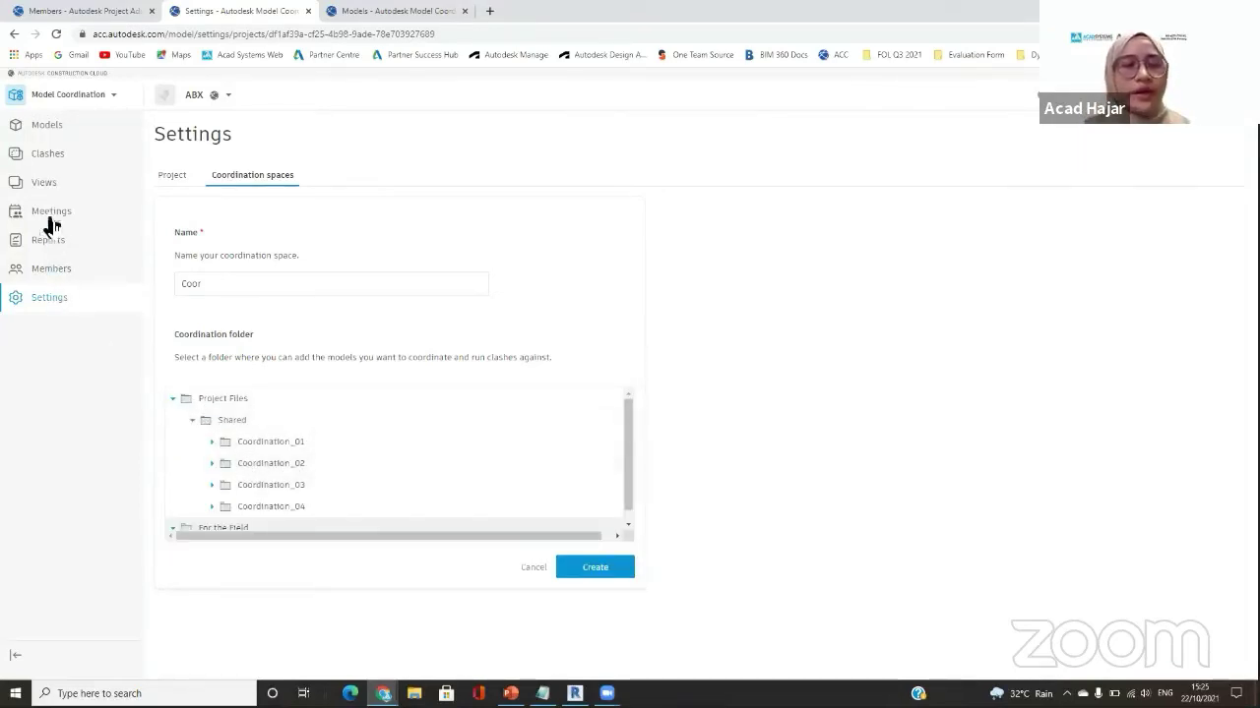
Compare the model lists of the Coordination_04, Coordination_01 and Coordination MEP & Arch spaces, ending on Coordination_04.
click(46, 129)
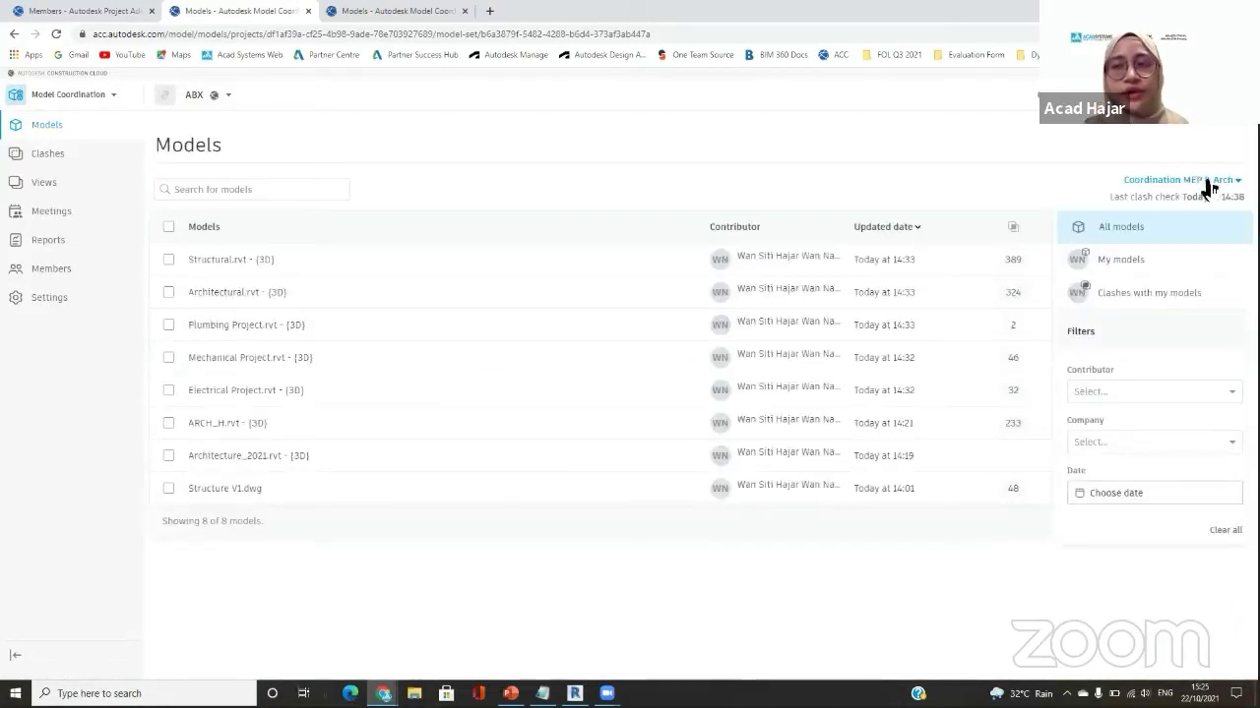
click(1206, 181)
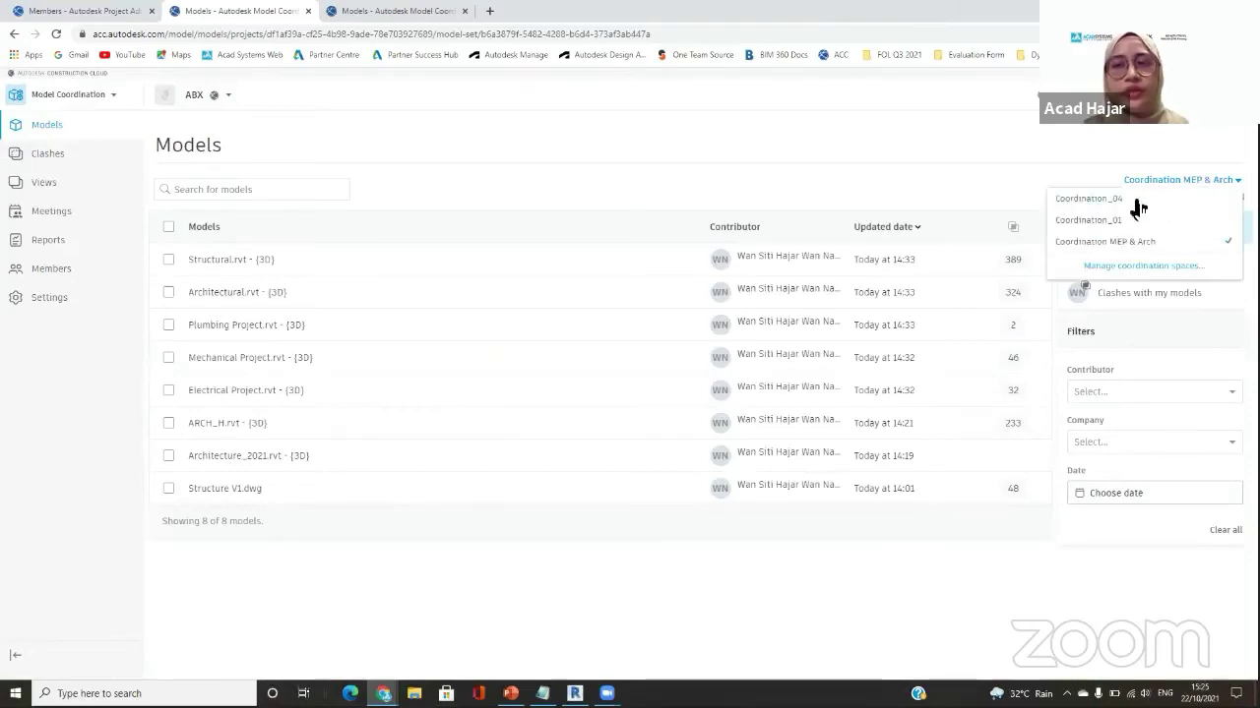
click(1138, 199)
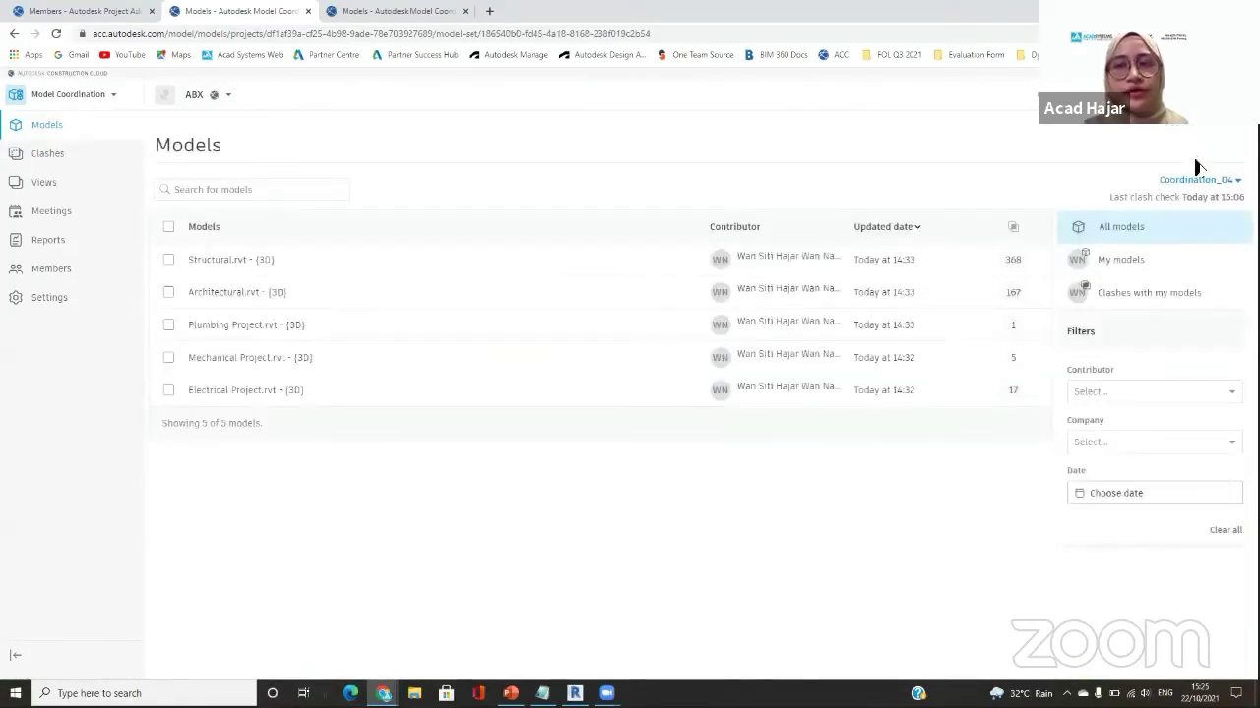
click(1194, 182)
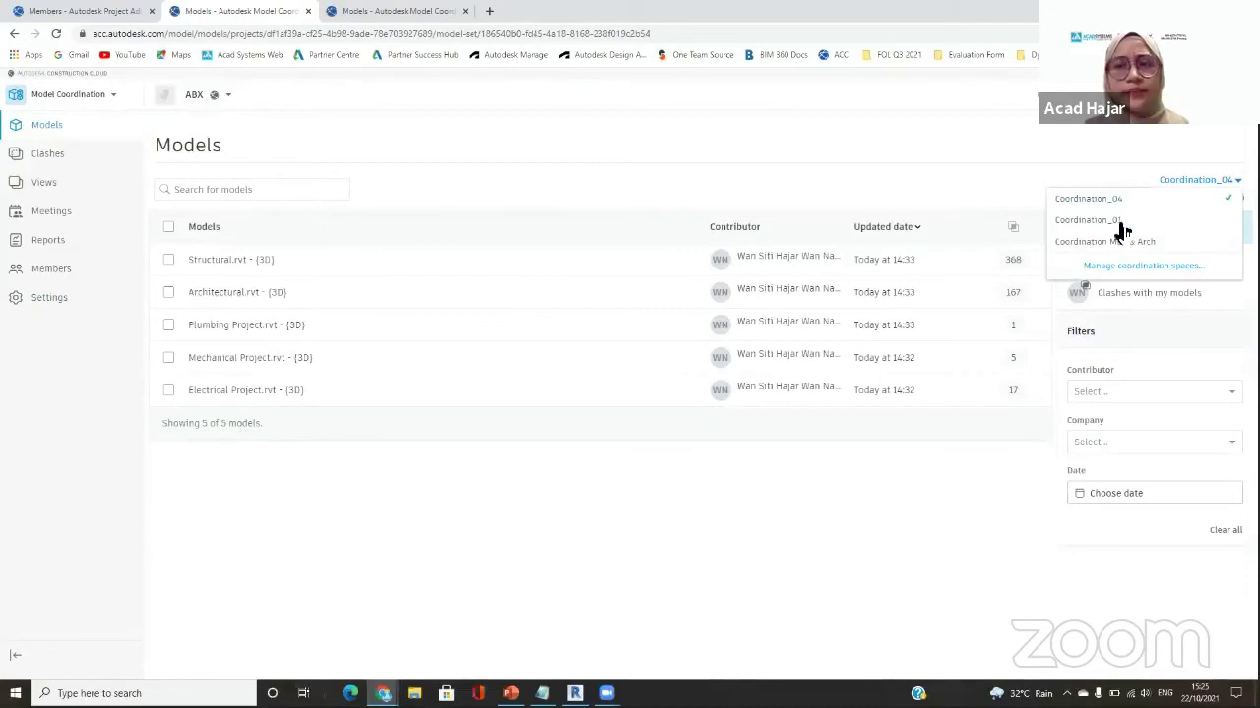
click(1122, 222)
click(1225, 185)
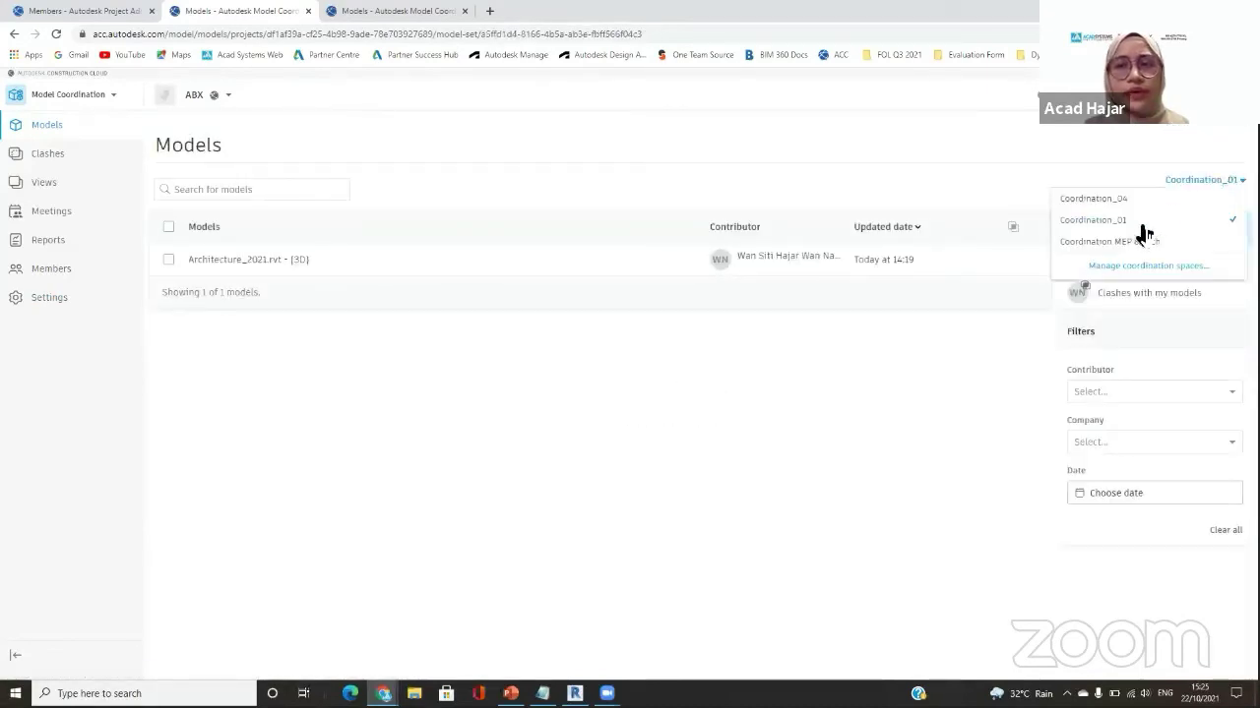
click(1109, 241)
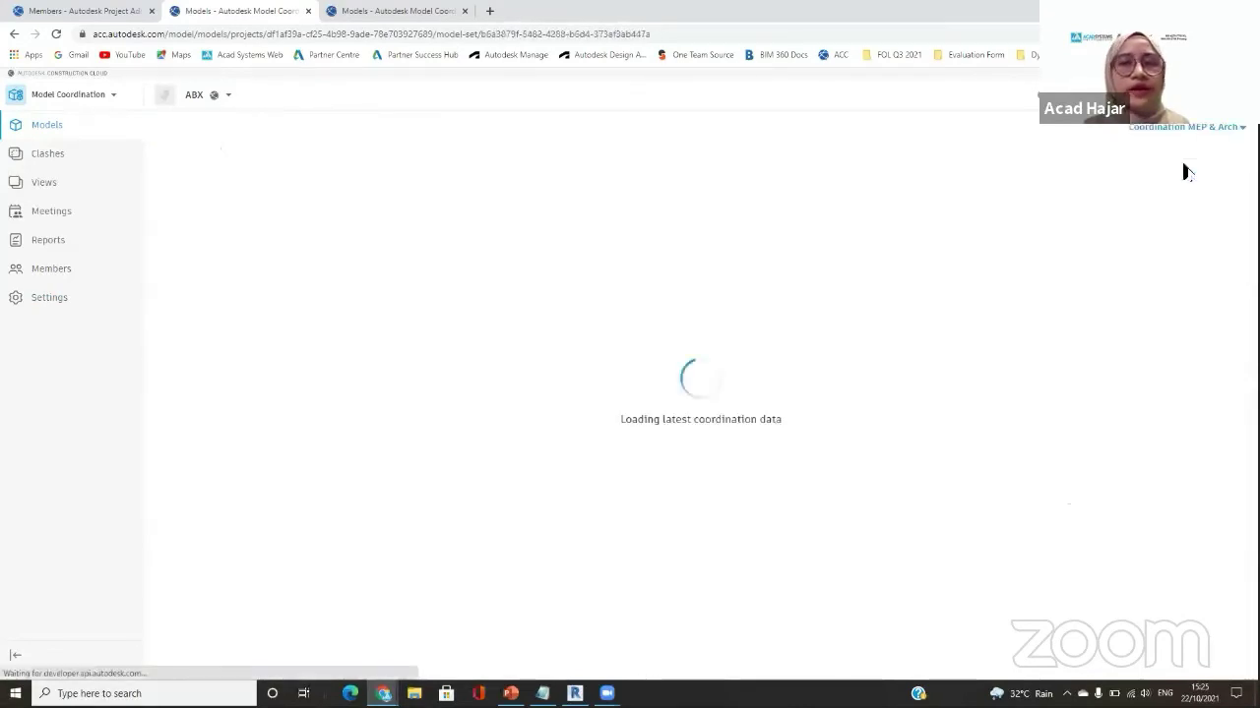
click(1186, 180)
click(1134, 201)
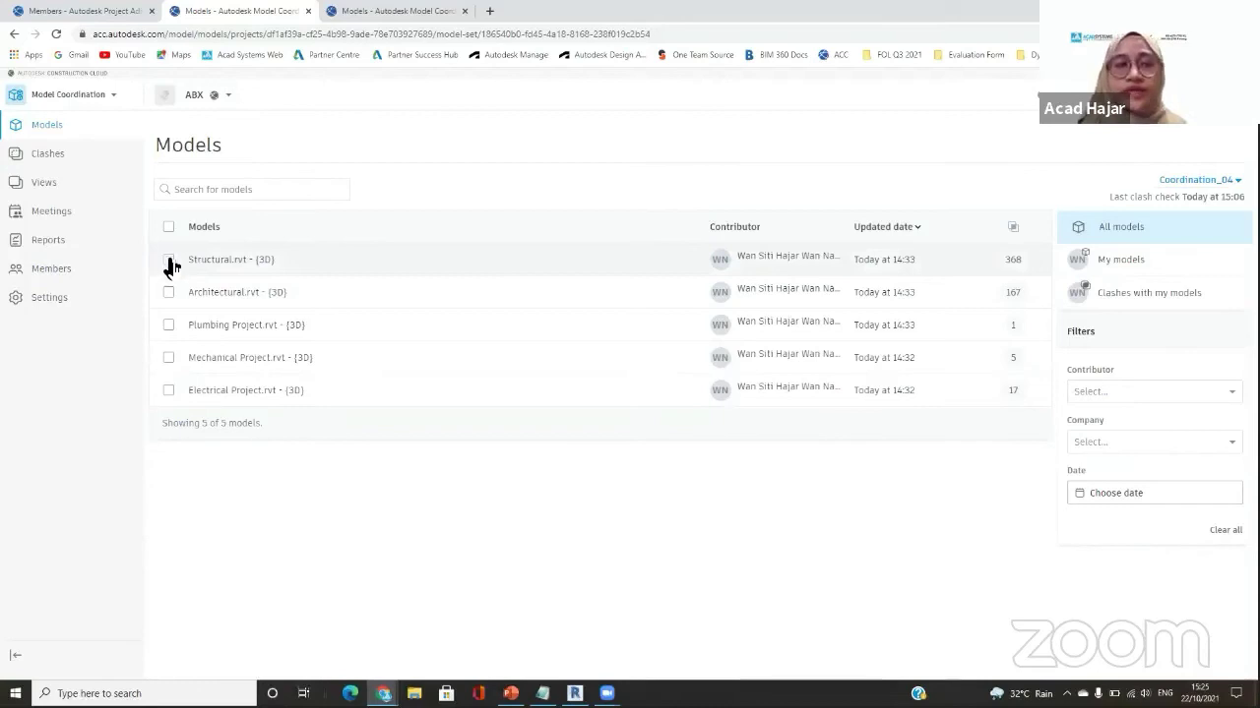
Open the Structural and Architectural models of Coordination_04 together in the viewer.
click(168, 261)
click(168, 293)
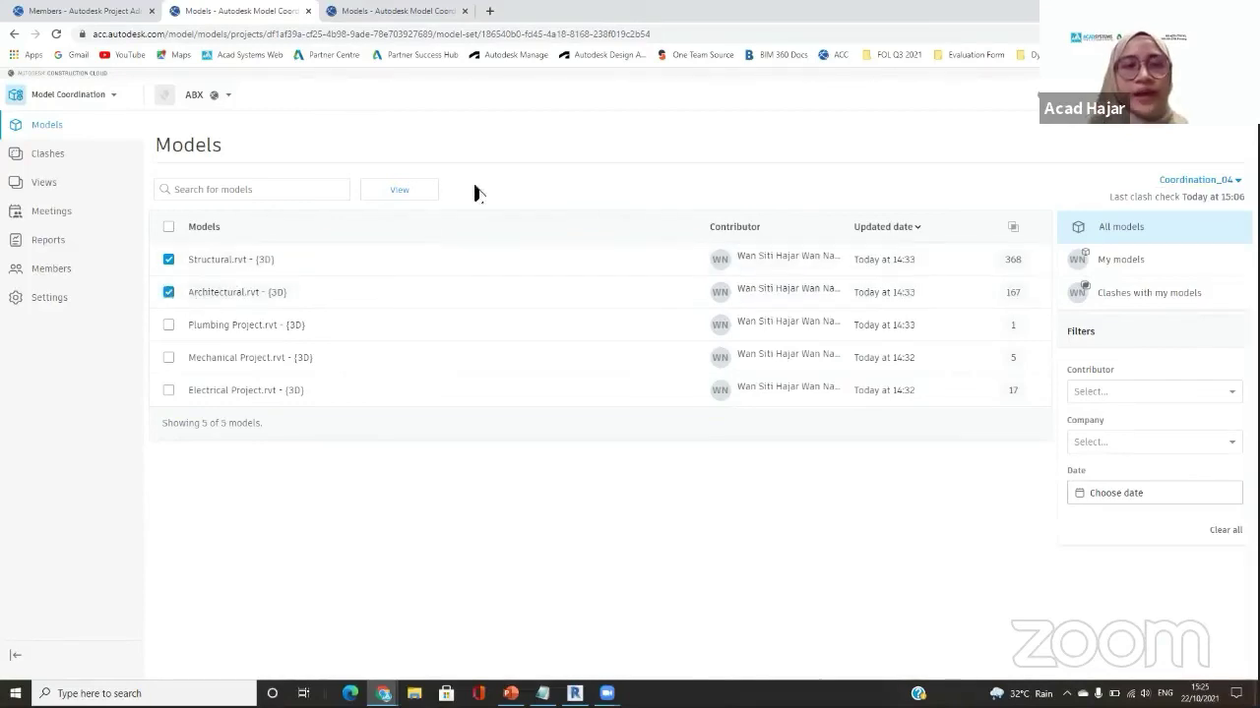
click(421, 192)
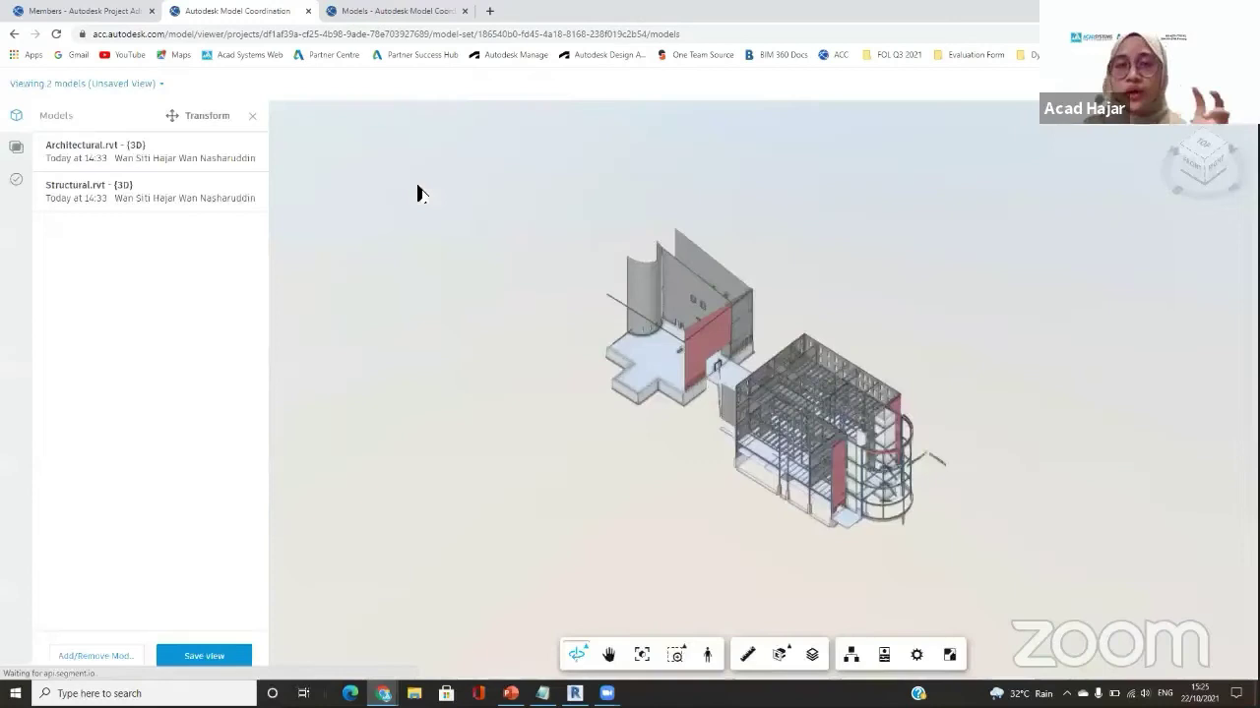
Create an issue from the first HSS-Hollow Structural Section clash group against the Architectural model, pinned near the lower corner of the highlighted wall.
click(15, 149)
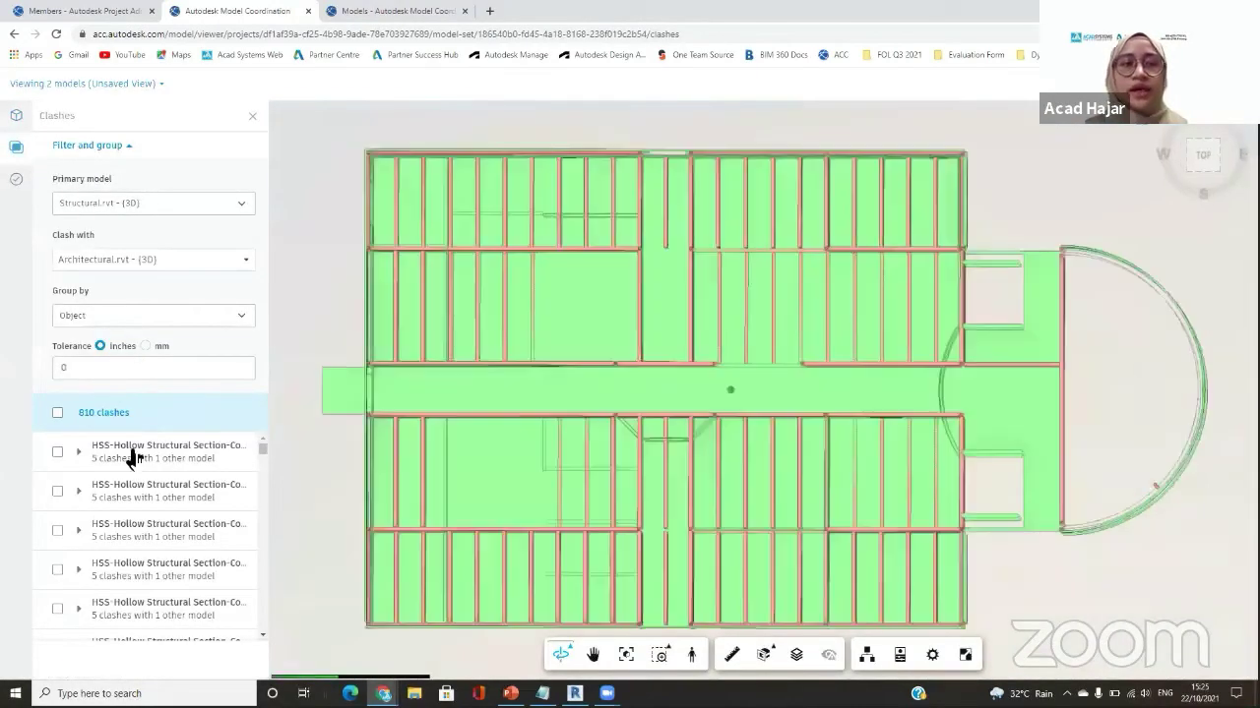
click(57, 452)
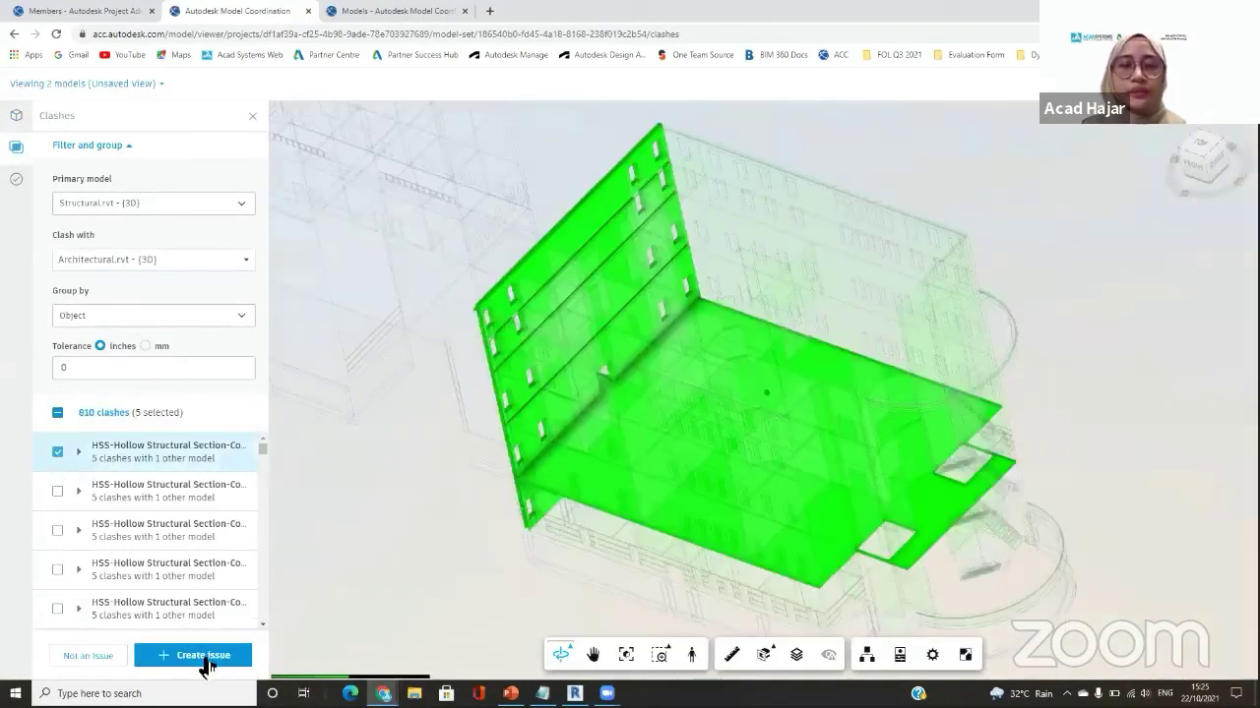
drag(551, 413, 1085, 272)
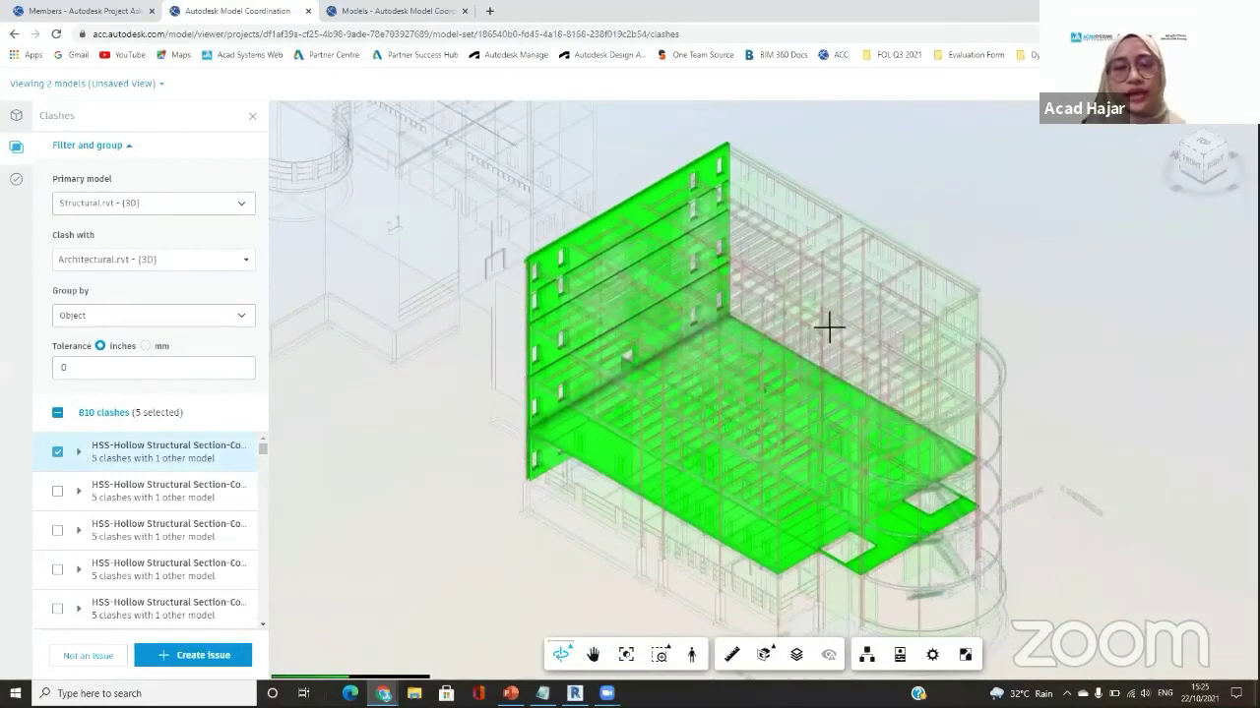
click(193, 654)
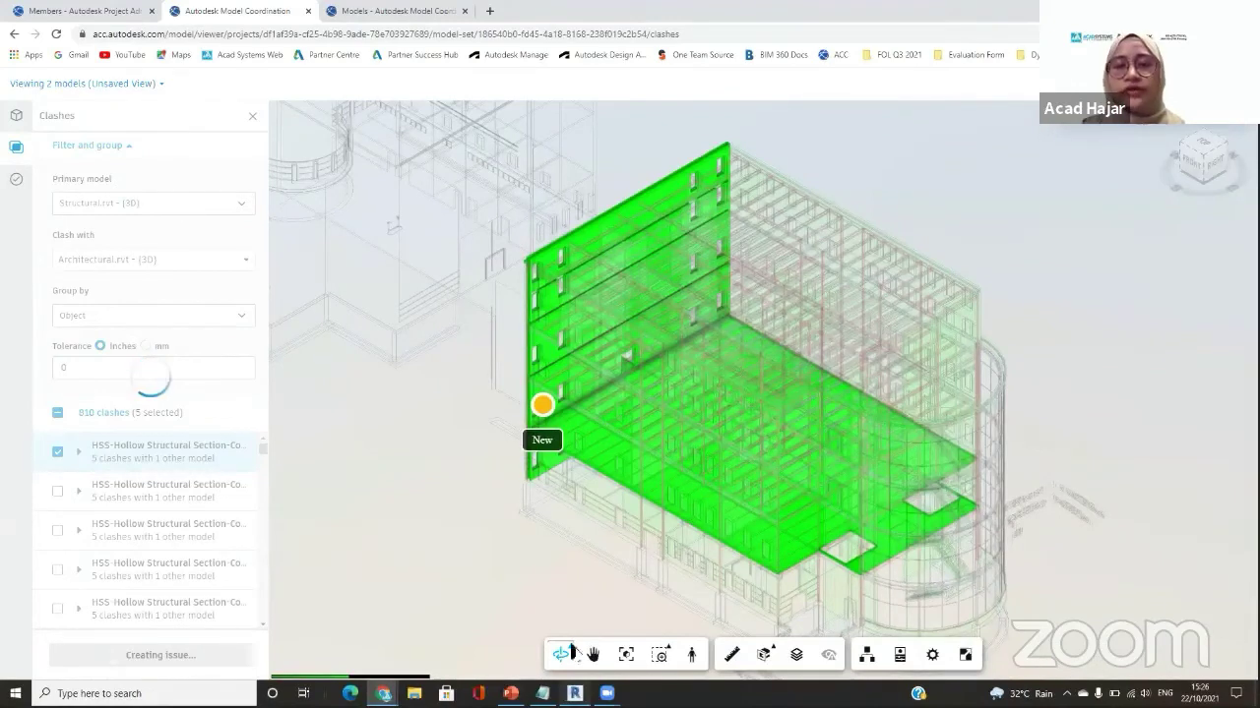
Switch to Revit and bring up the Structural model's 3D view alongside its issues.
key(alt+Tab)
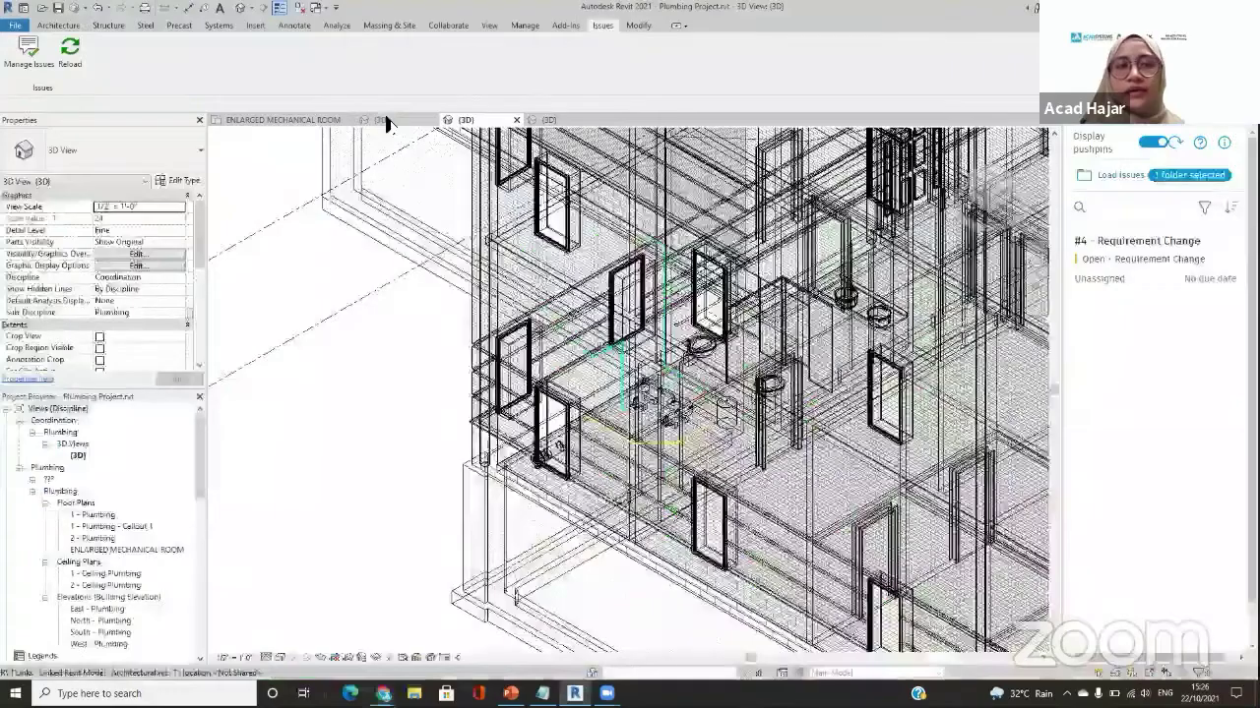
click(384, 120)
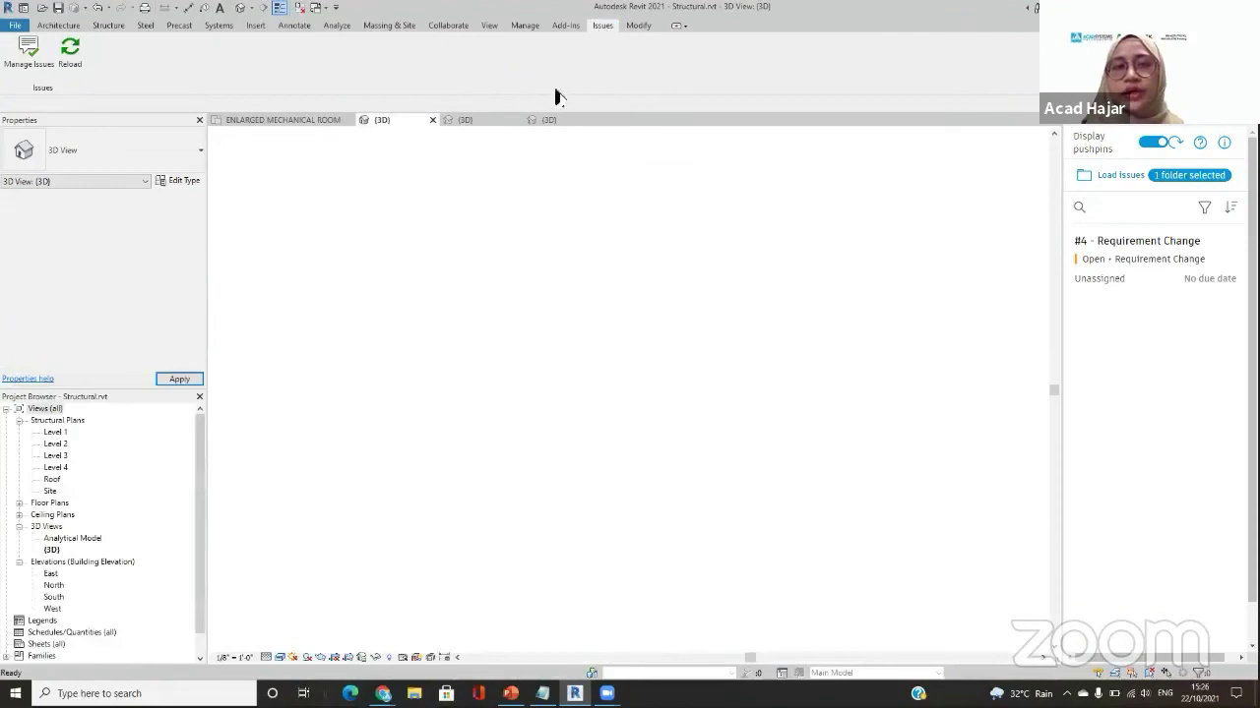
click(728, 399)
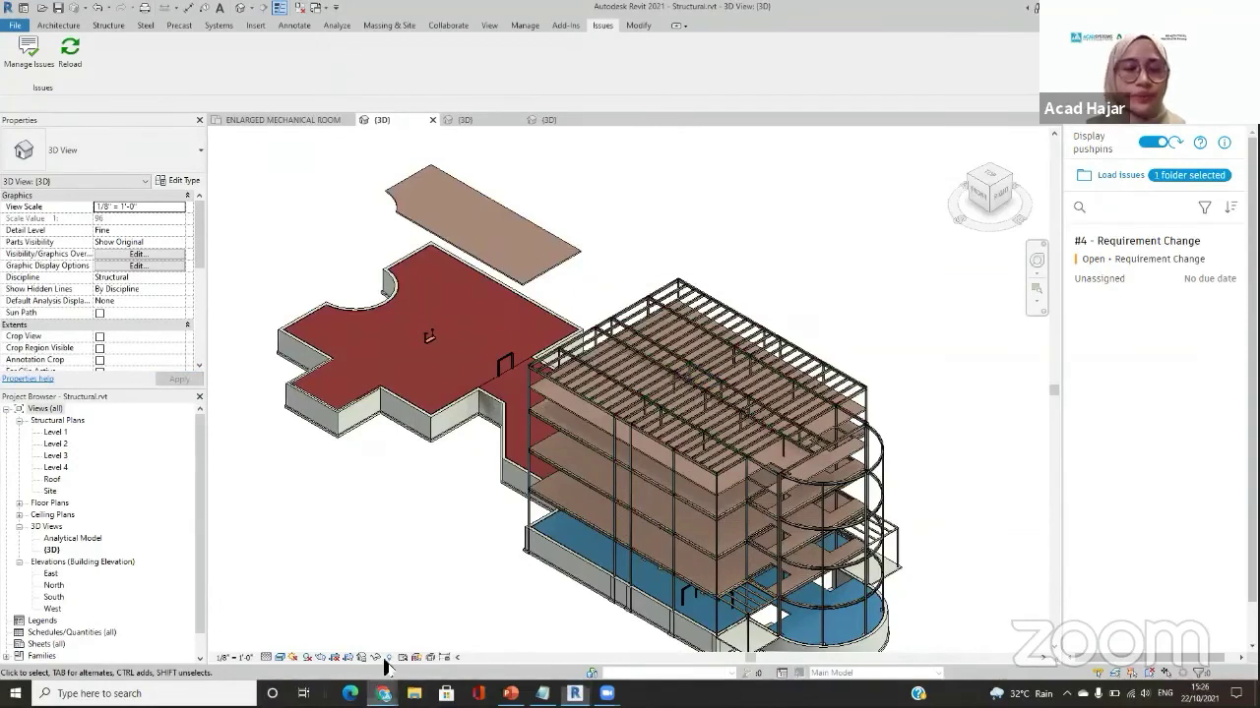
Switch to the browser and run a one-time Issue detail report for issues created in the past 7 days, sorted by ID.
key(alt+Tab)
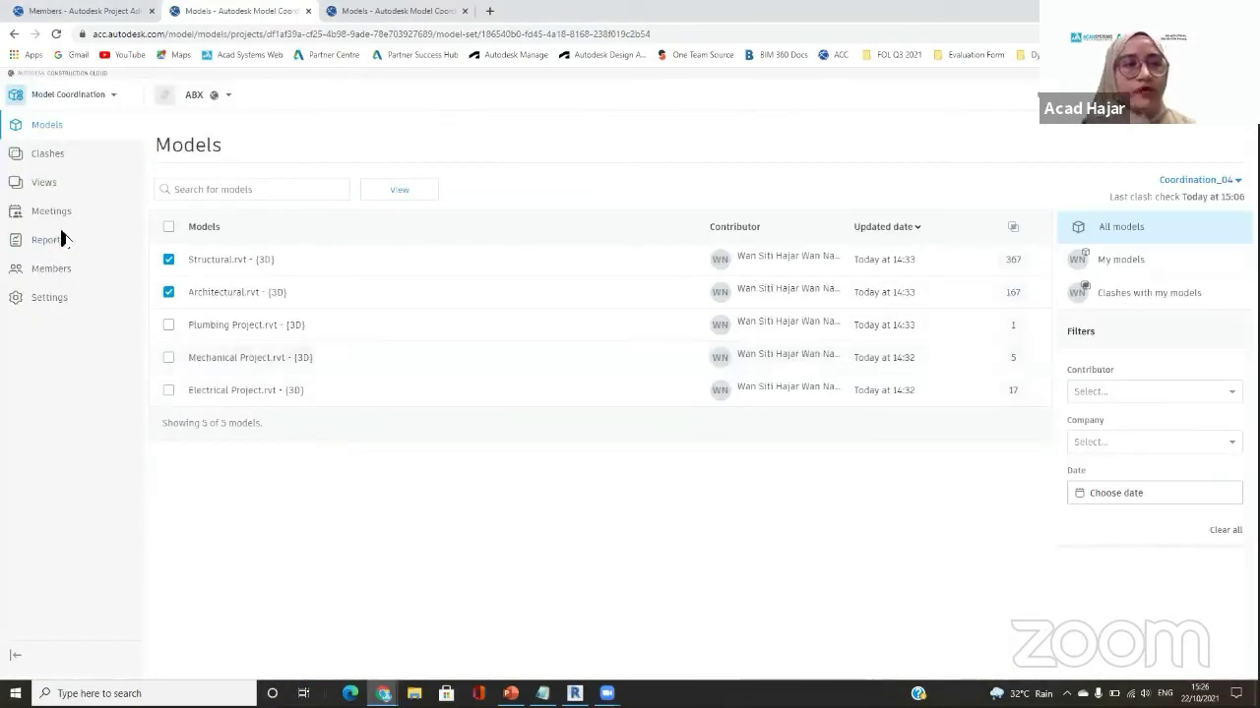
click(61, 239)
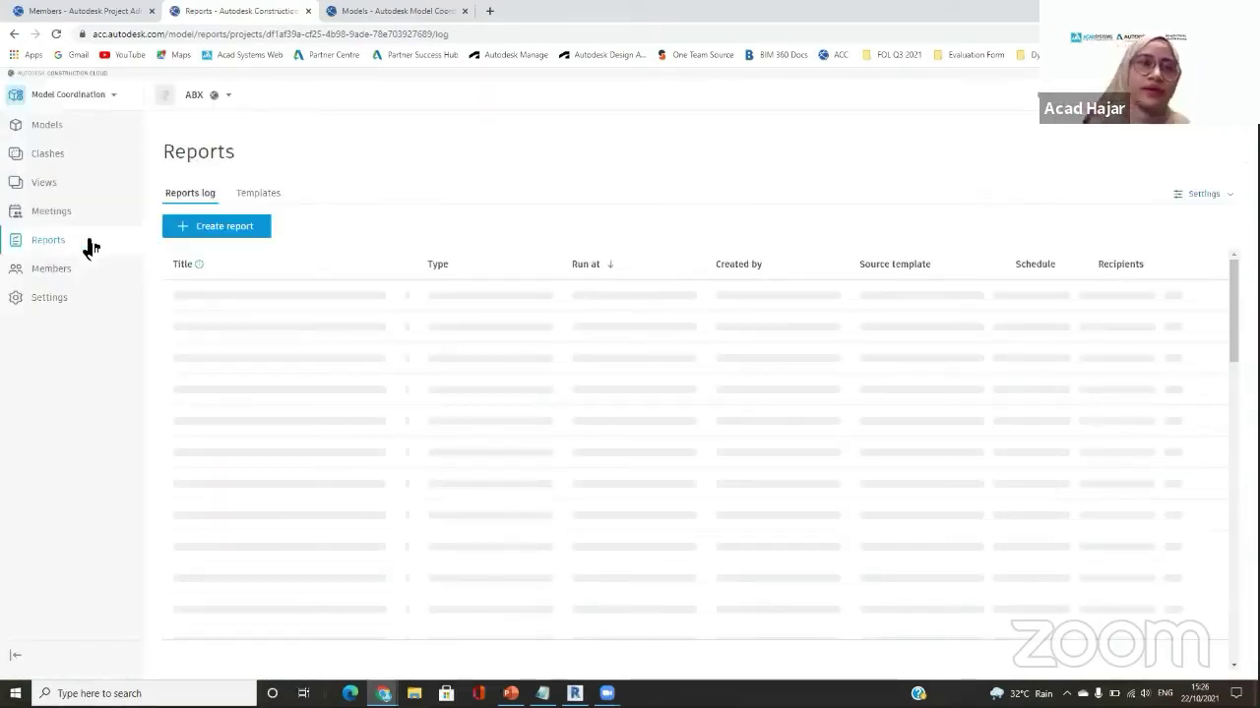
click(213, 232)
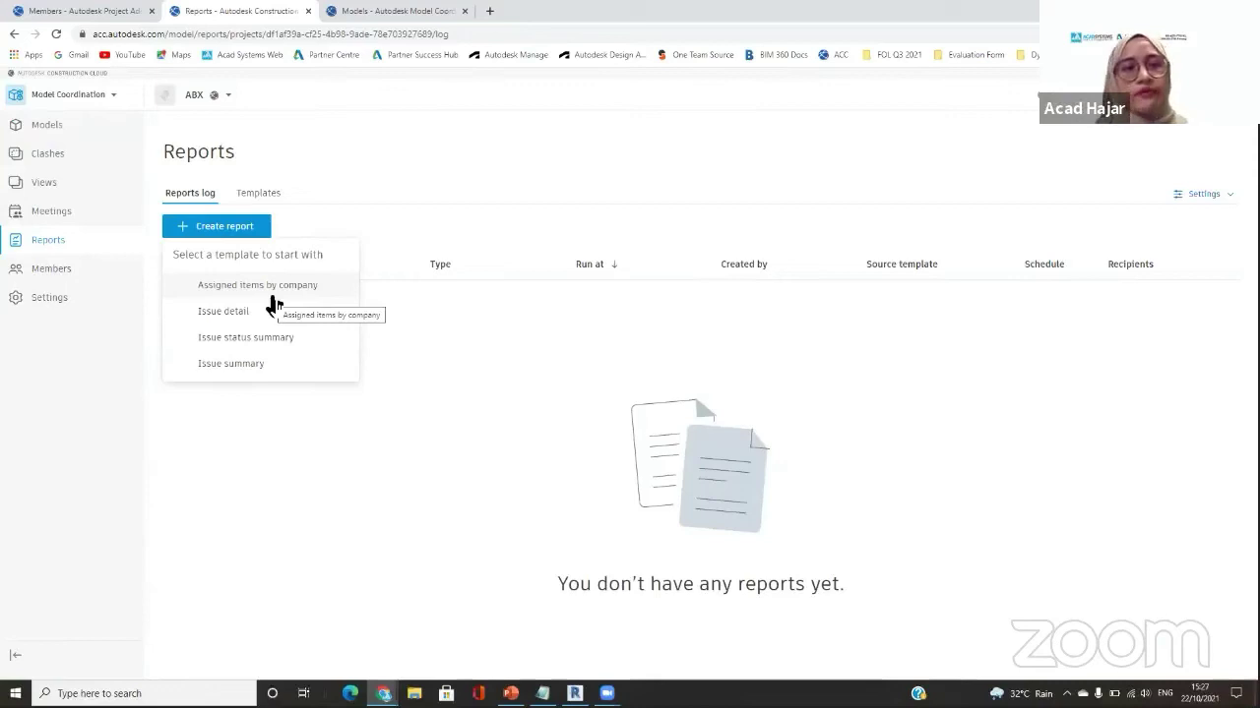
click(253, 313)
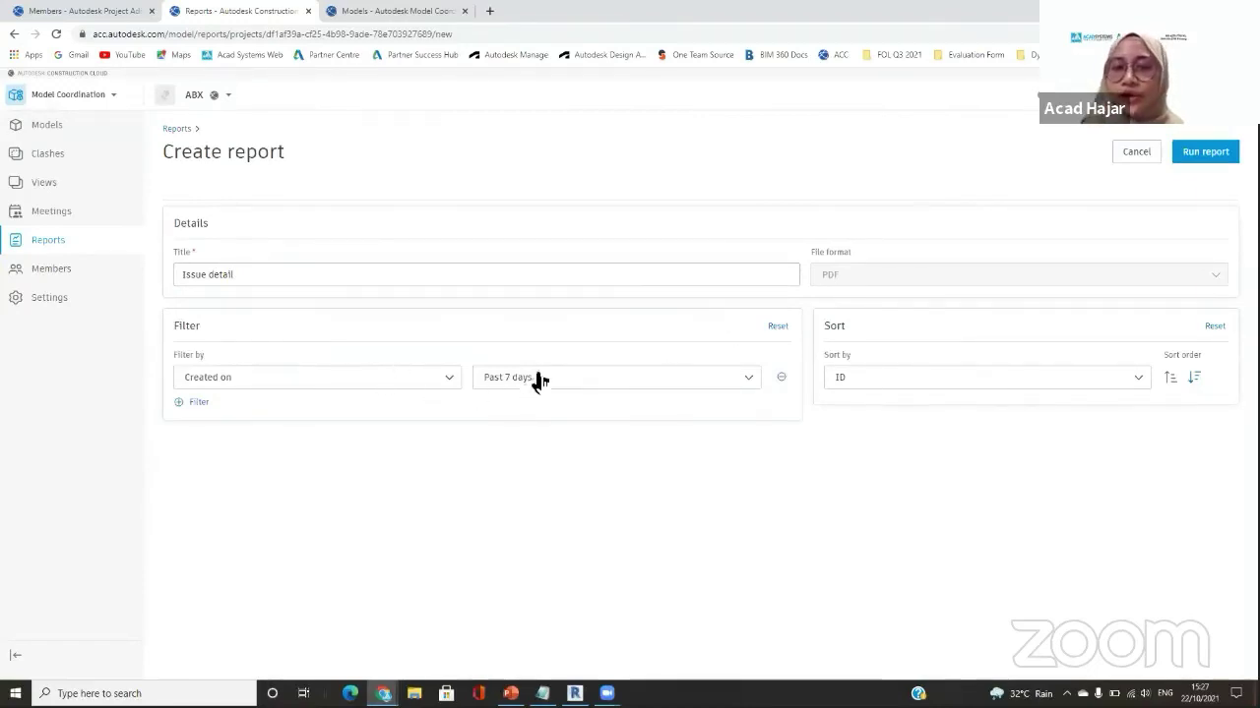
click(409, 381)
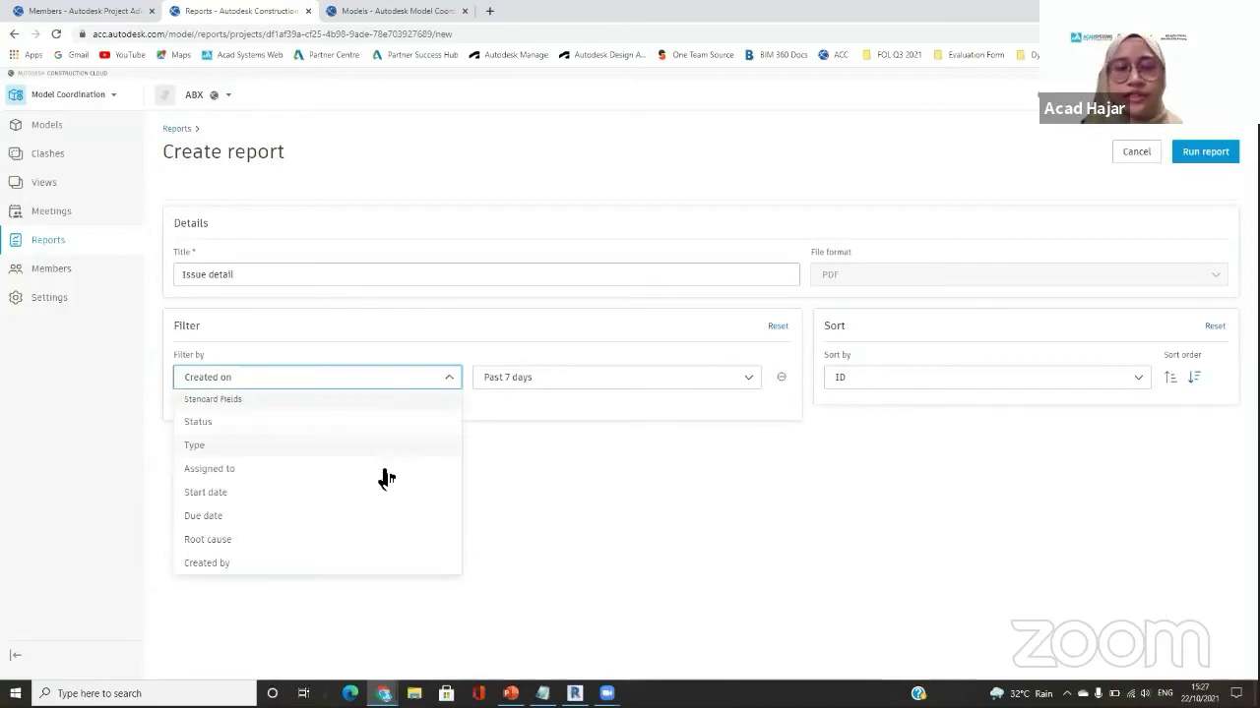
click(576, 479)
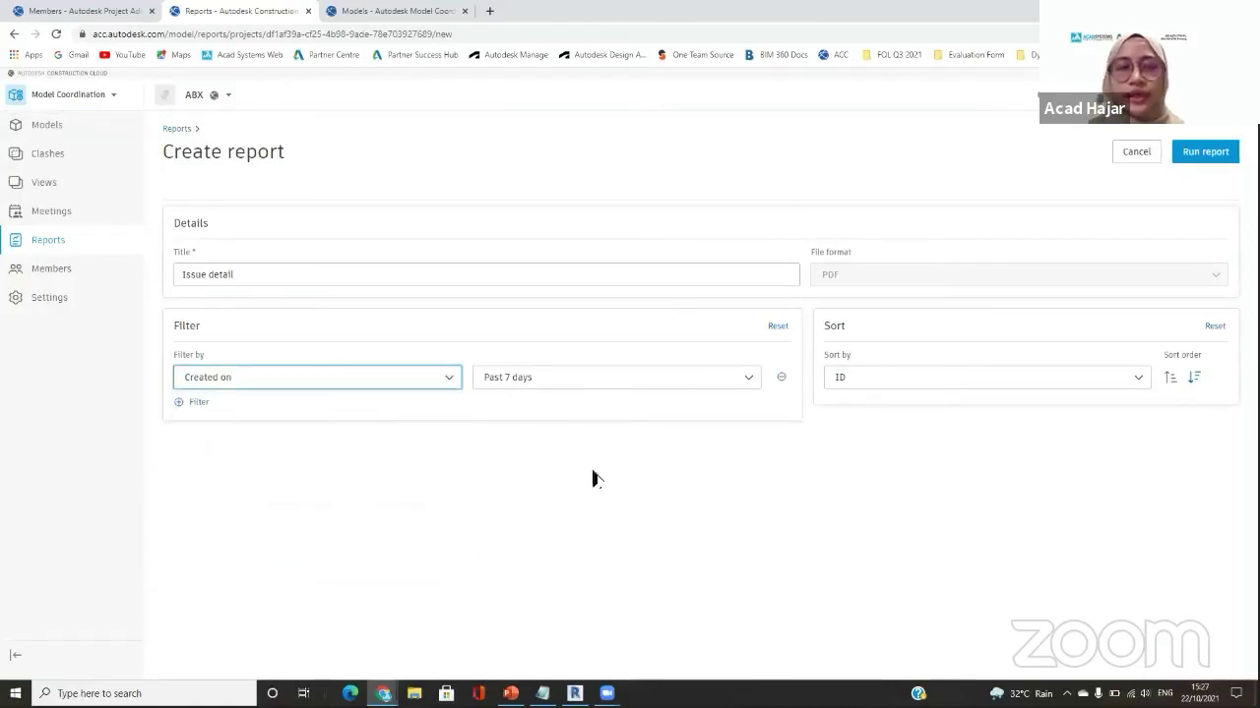
click(1193, 155)
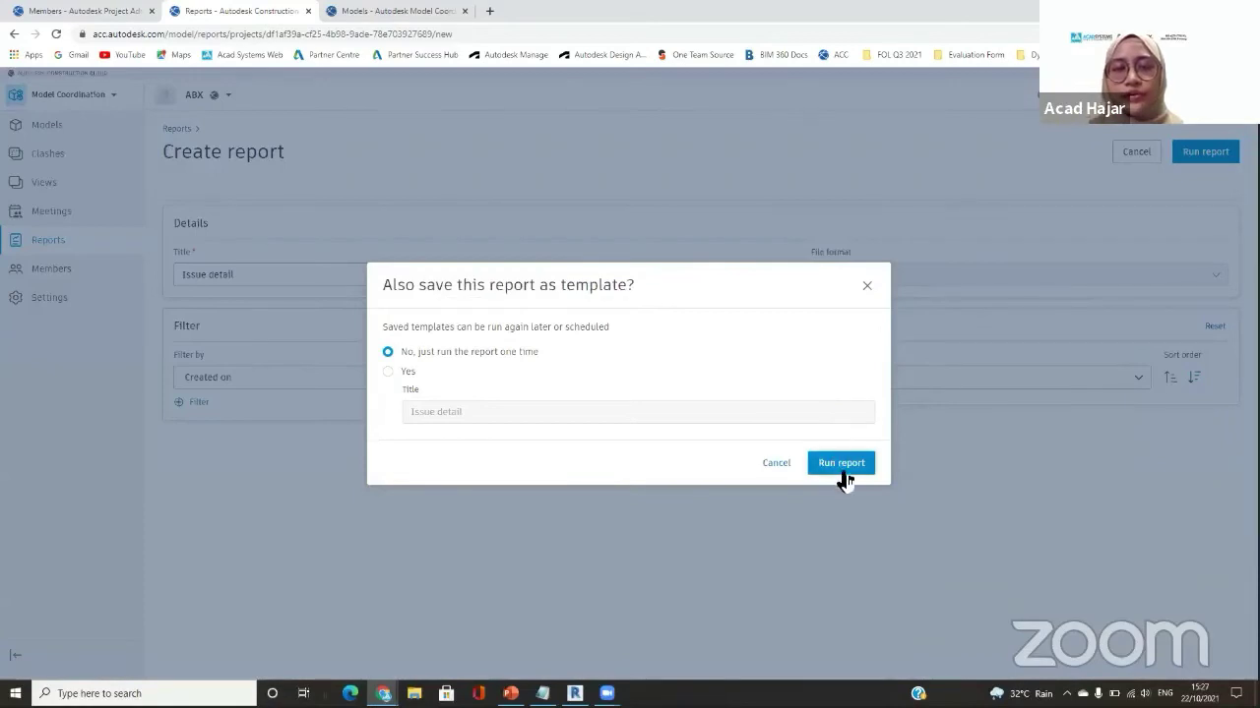
click(842, 463)
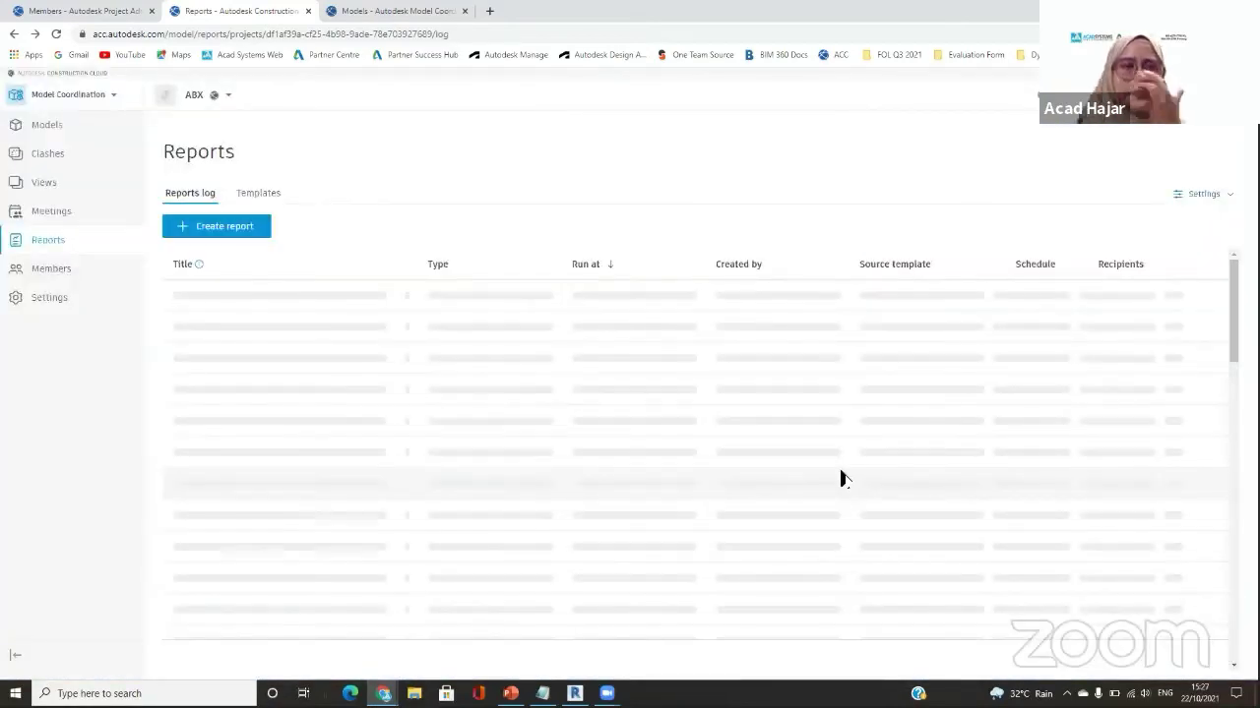
Show the active clashes of Coordination_04 and load manage.autodesk.com in a new browser tab.
click(89, 169)
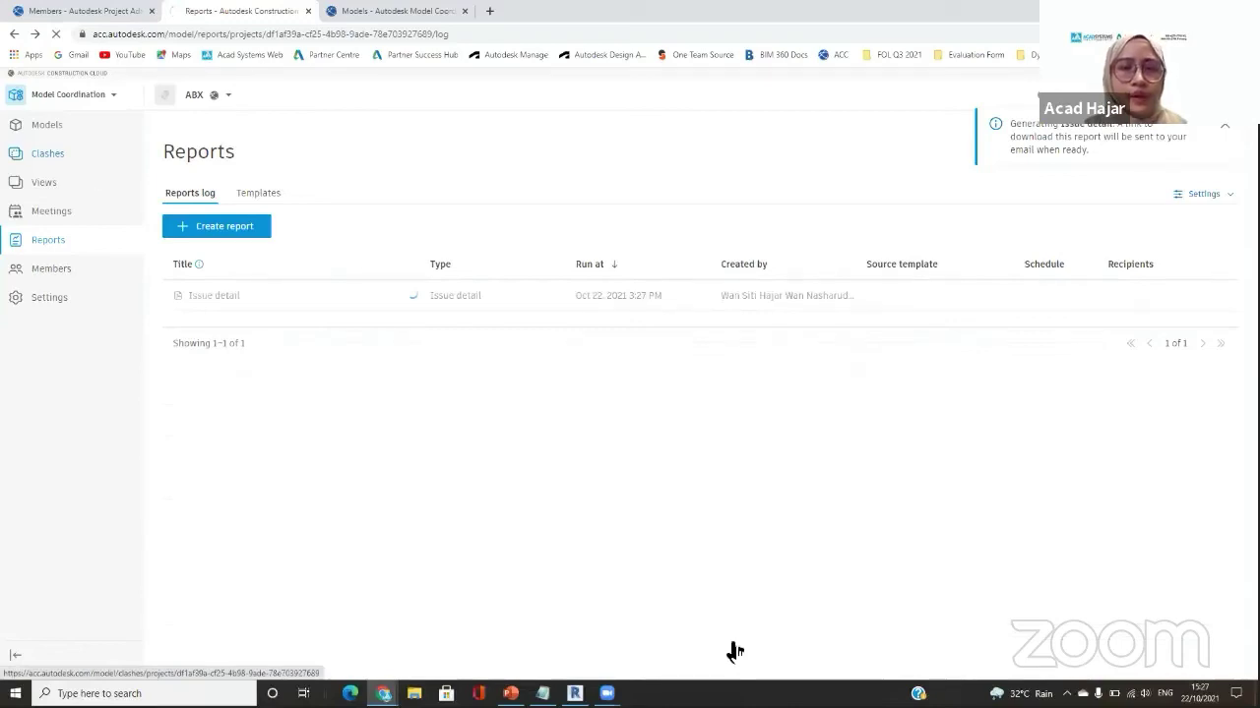
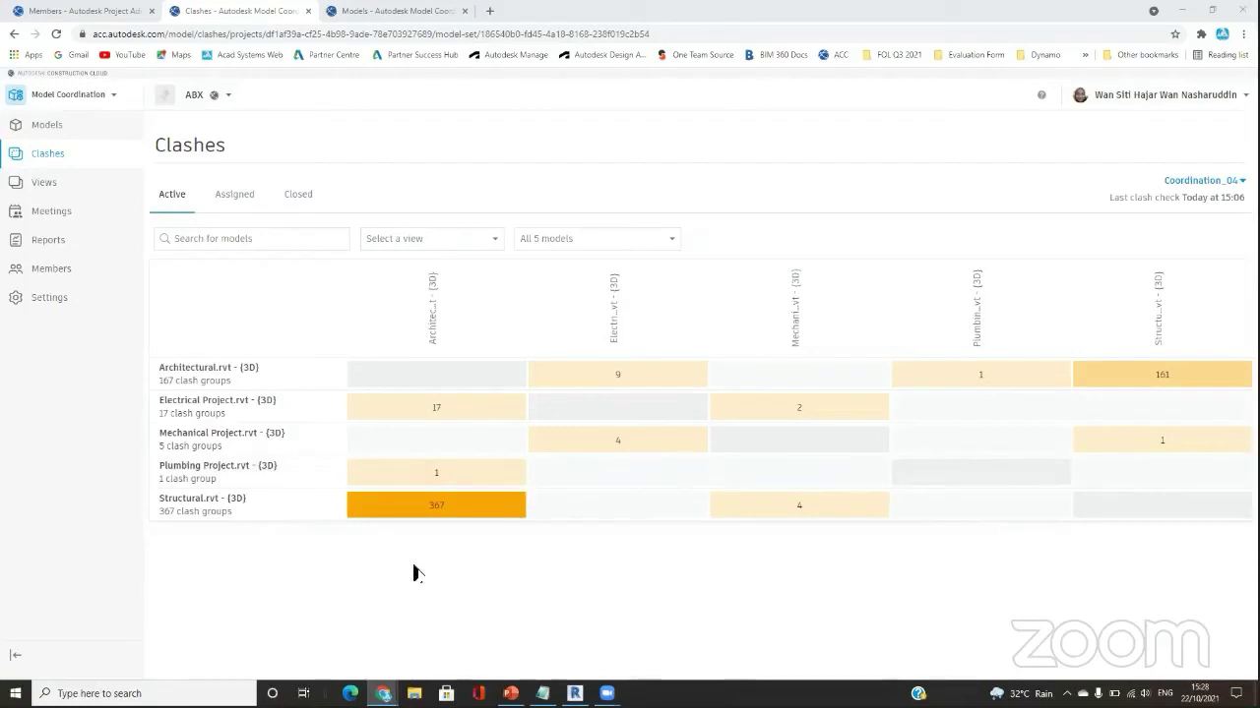
click(492, 11)
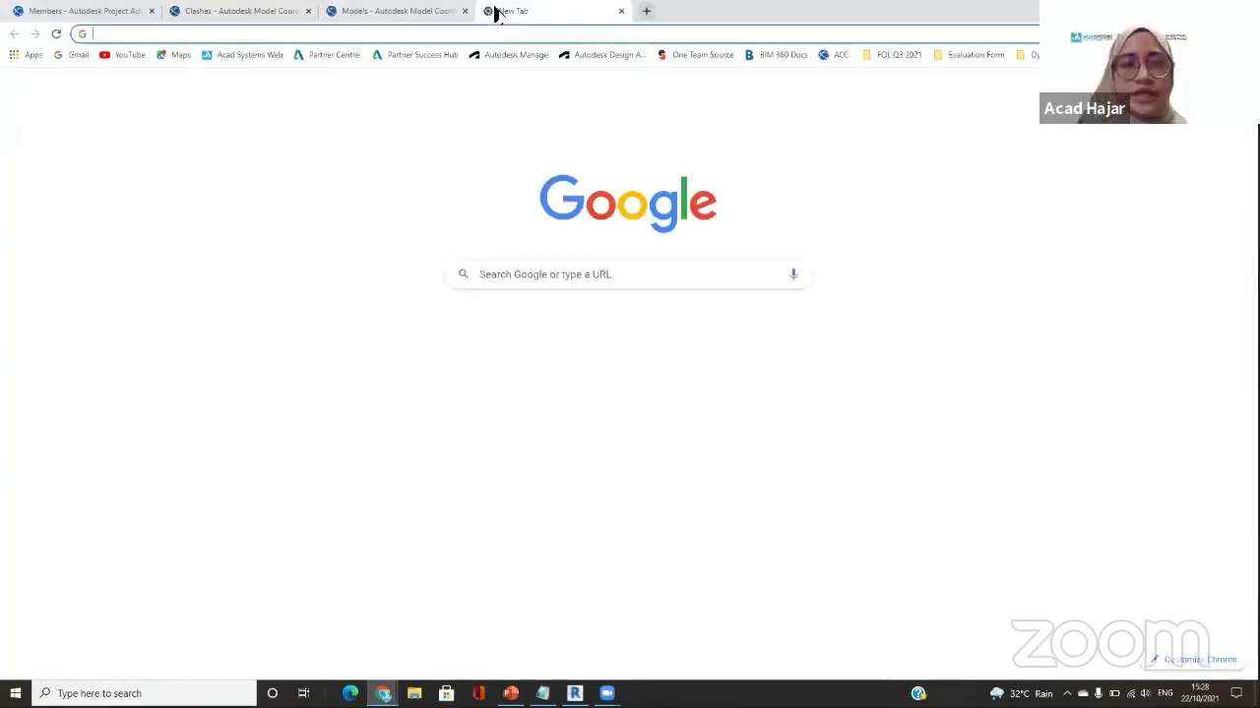
text(manage.autodesk.com)
key(Return)
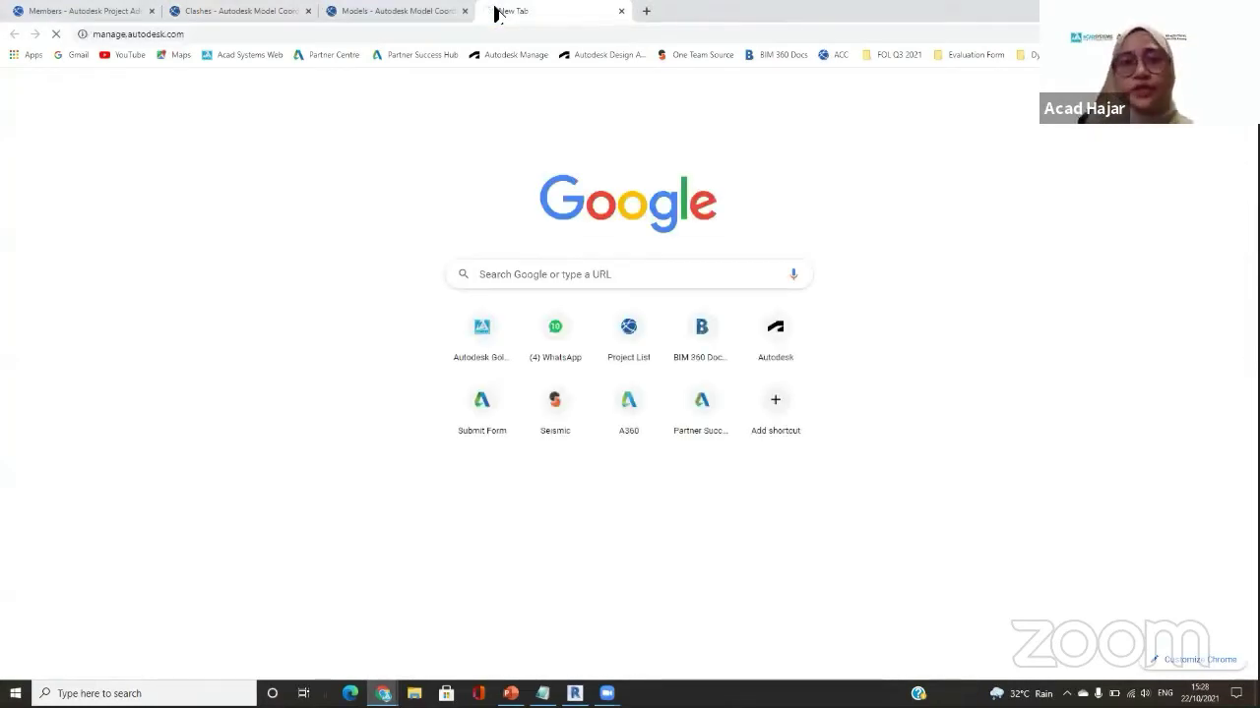
Look over the modules available in the ABX project and the Autodesk Account home page, and return to the clash matrix.
click(423, 10)
click(62, 94)
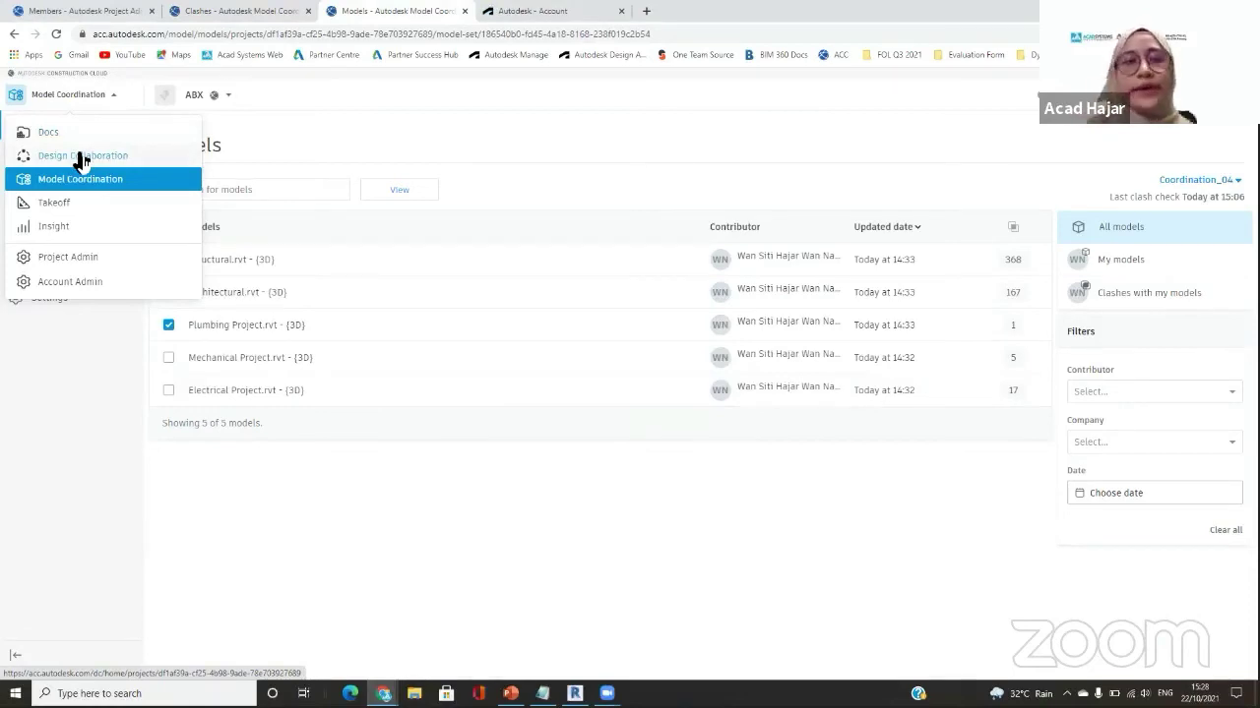
click(509, 11)
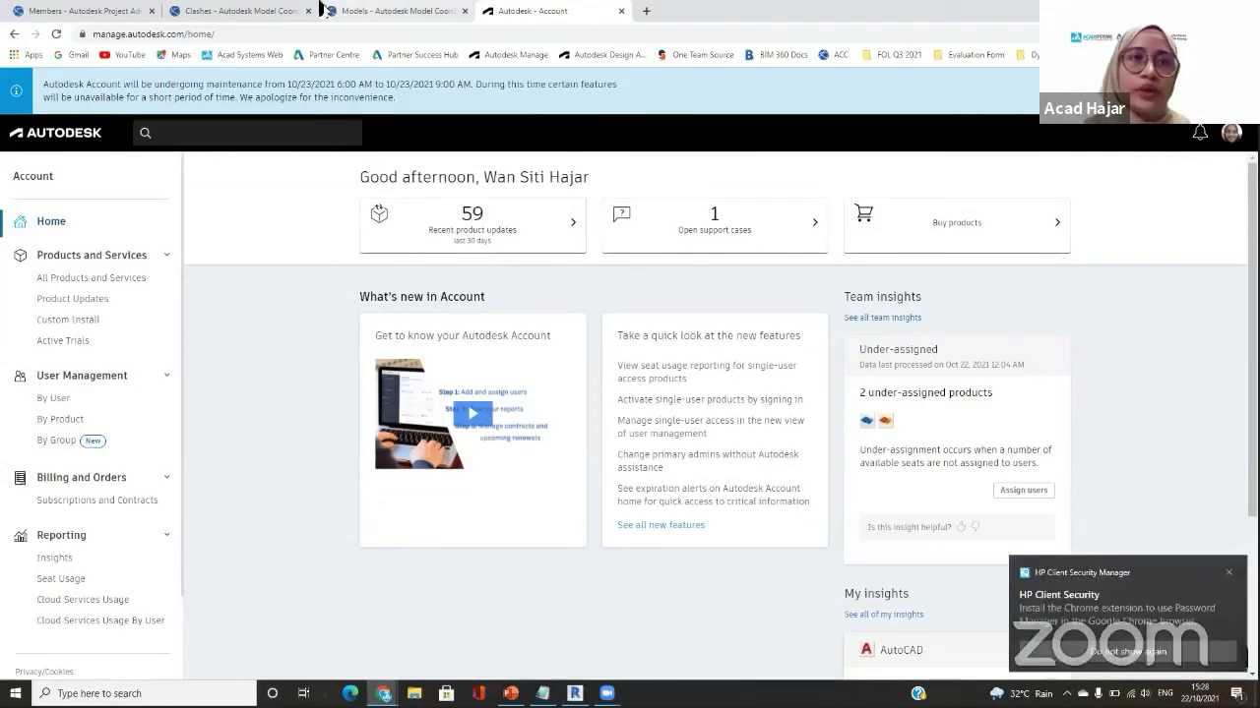
click(291, 12)
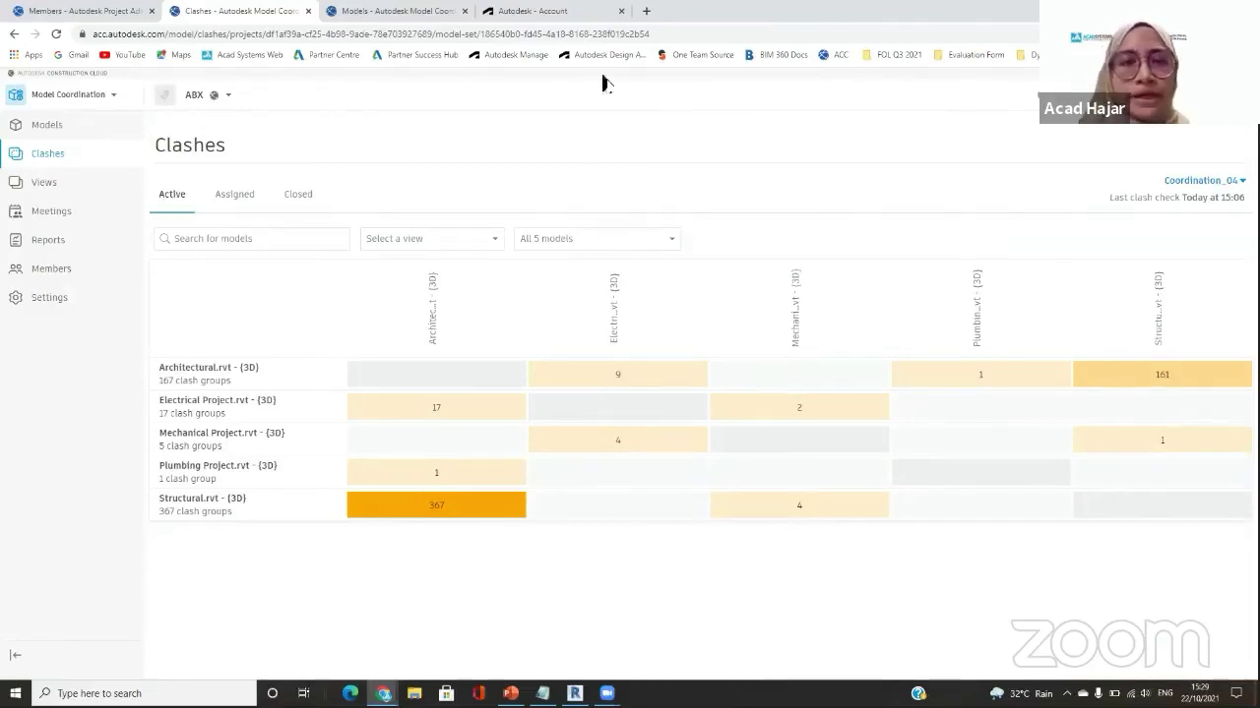
Load docs.b360.autodesk.com in a new browser tab.
click(644, 11)
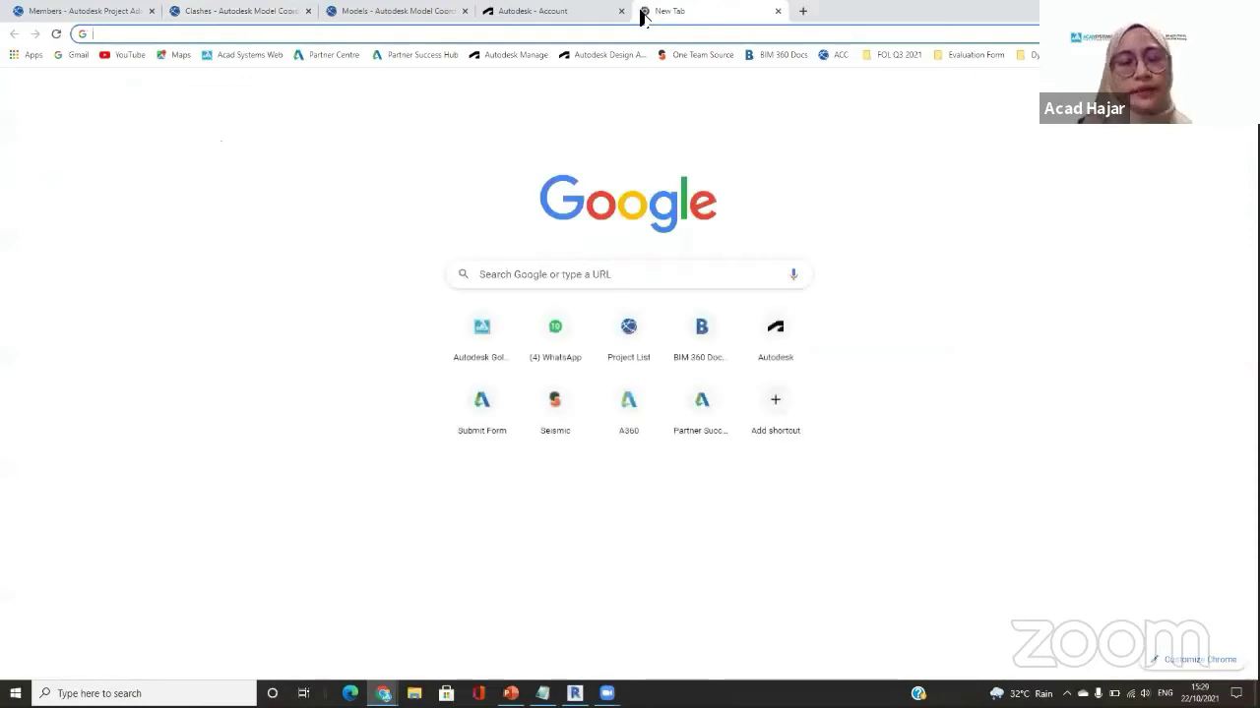
text(docs)
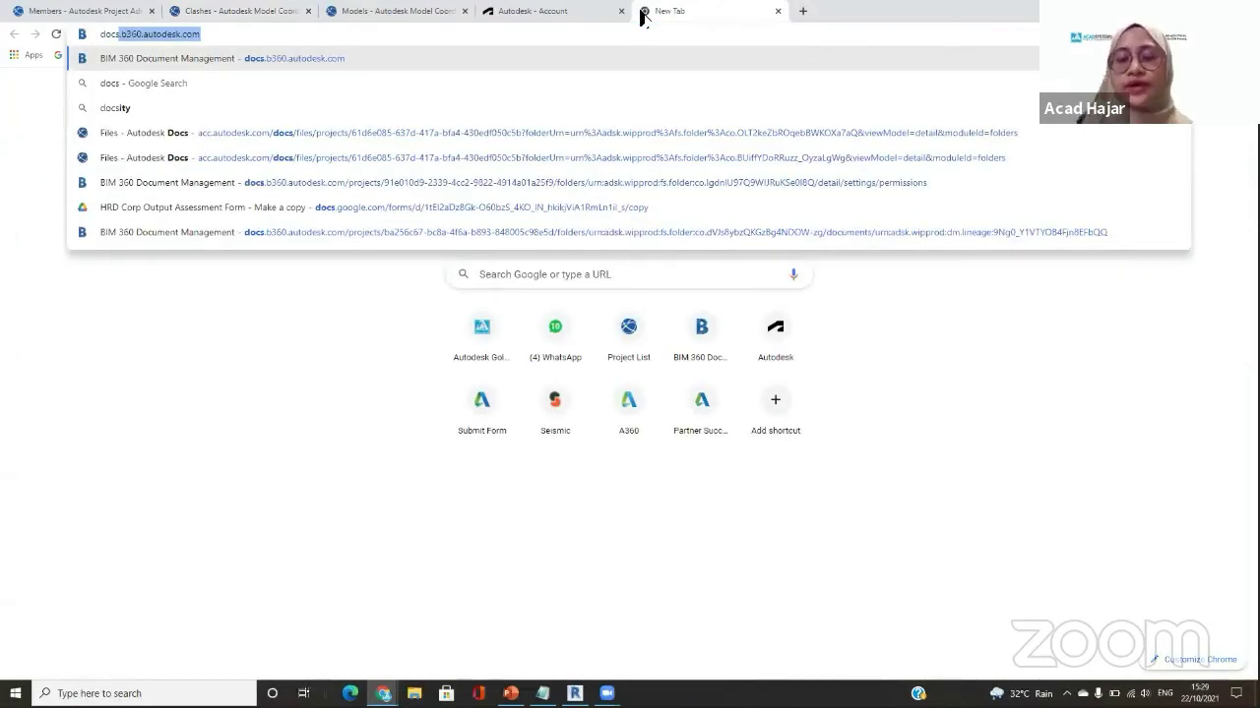
key(Return)
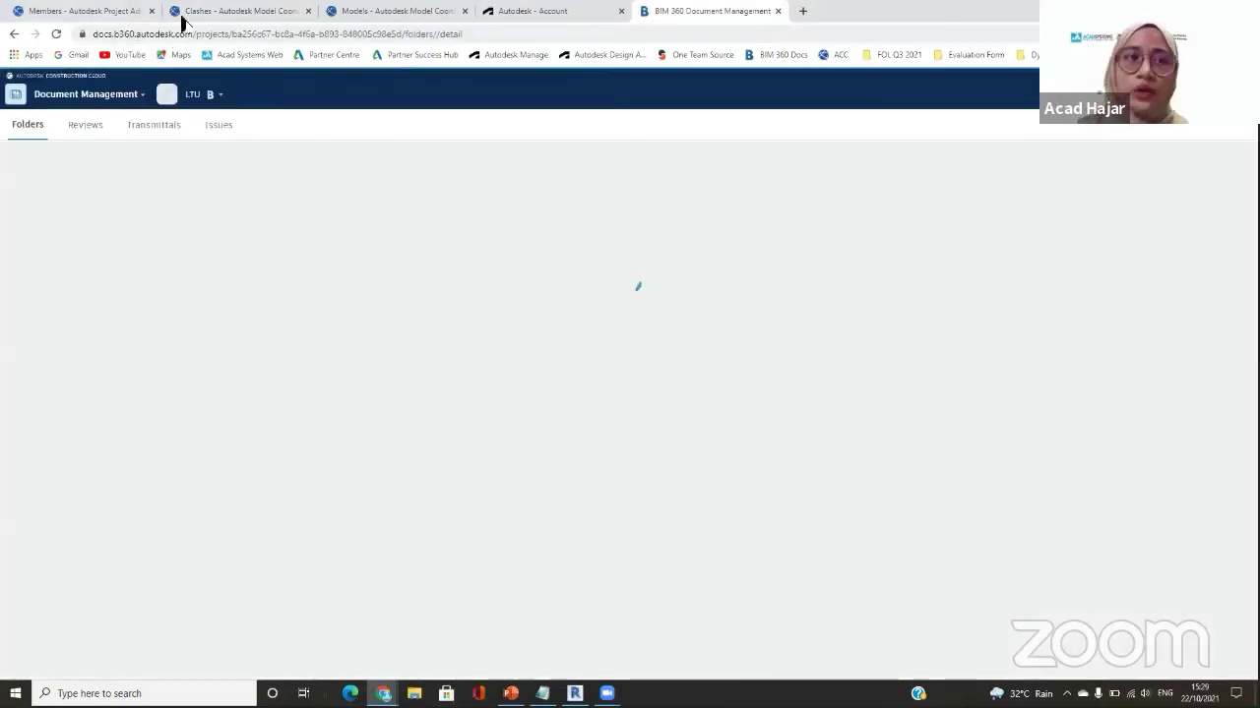
Compare the ABX clash matrix in Model Coordination with the LTU project folders in BIM 360 Document Management.
click(200, 13)
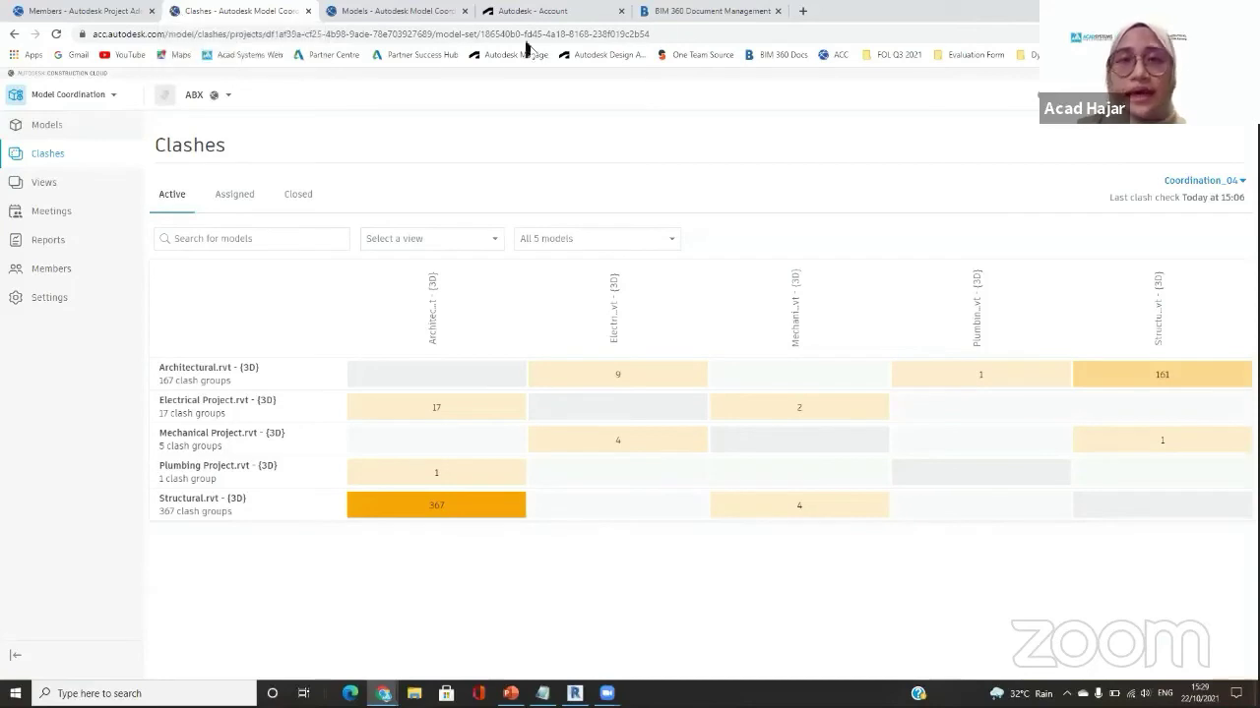
click(646, 17)
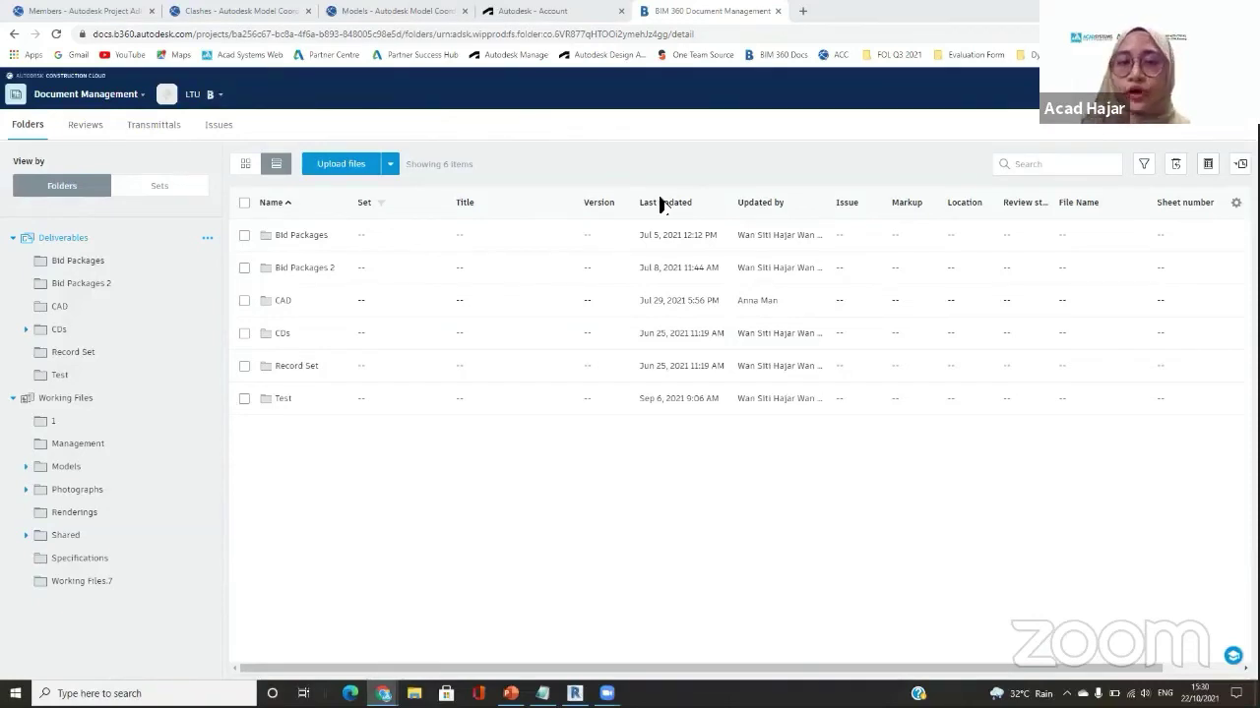
click(258, 11)
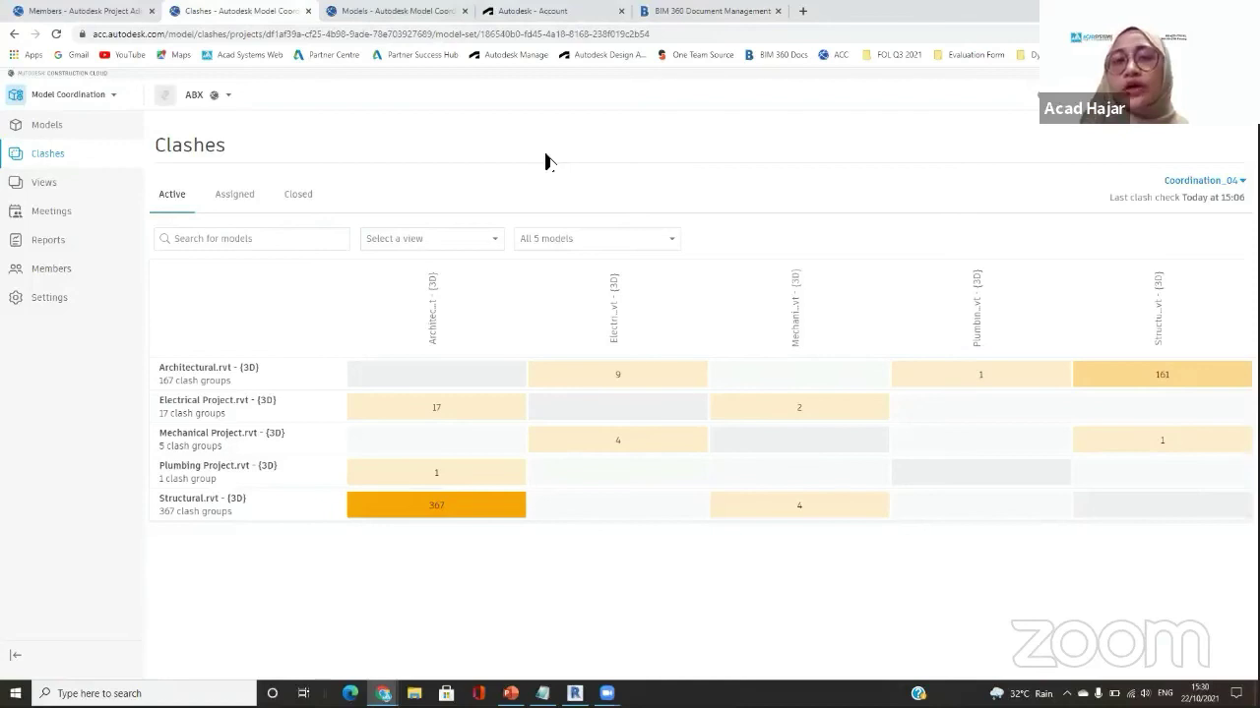
click(706, 10)
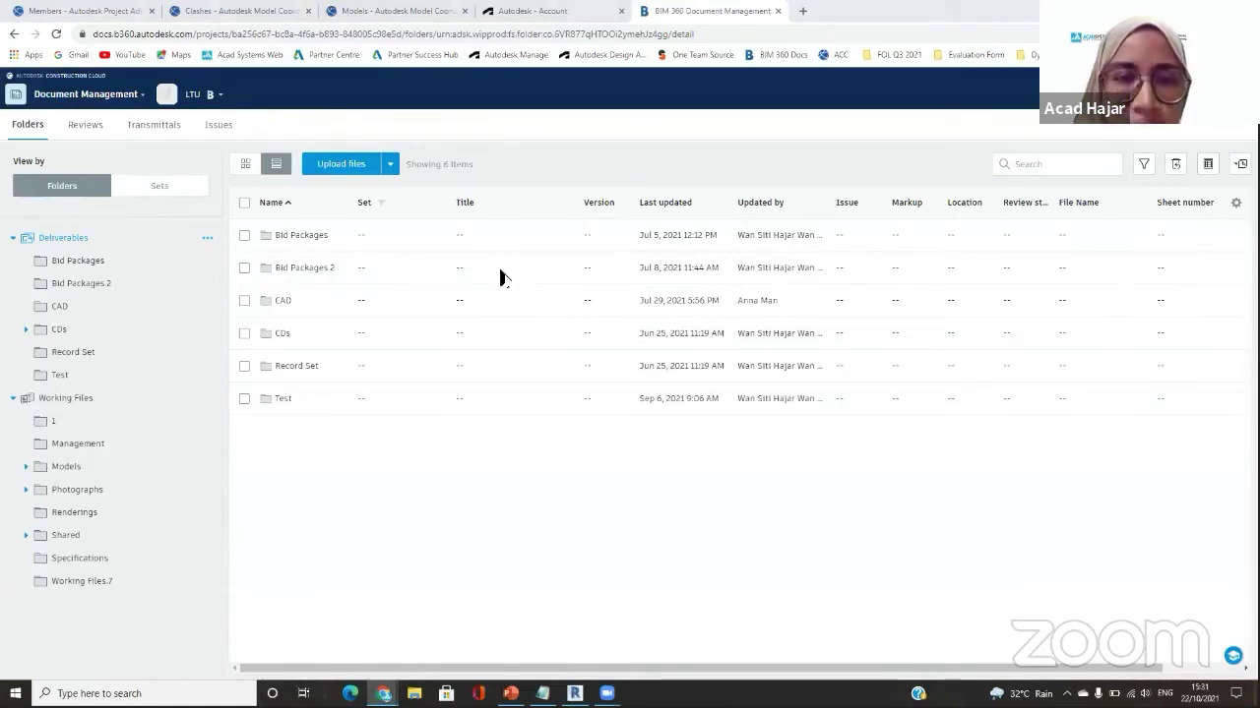
Show the Product Updates page in Autodesk Account and launch the Autodesk Desktop App.
click(563, 11)
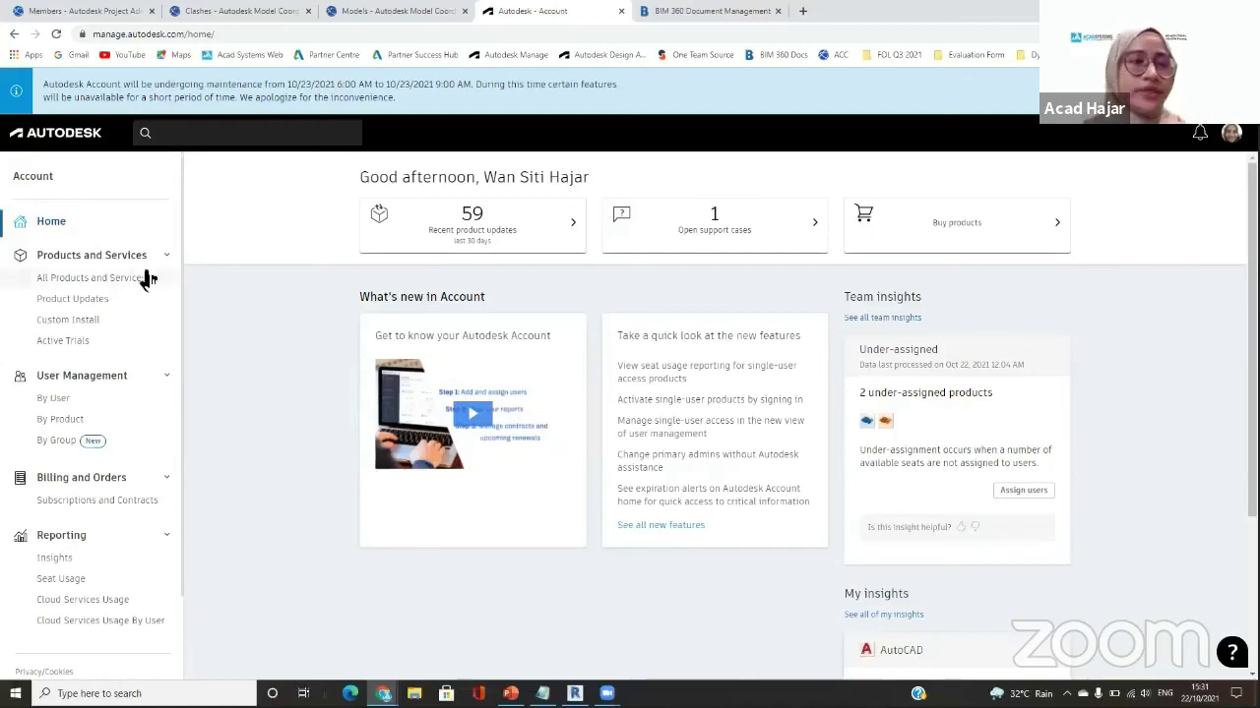
click(118, 299)
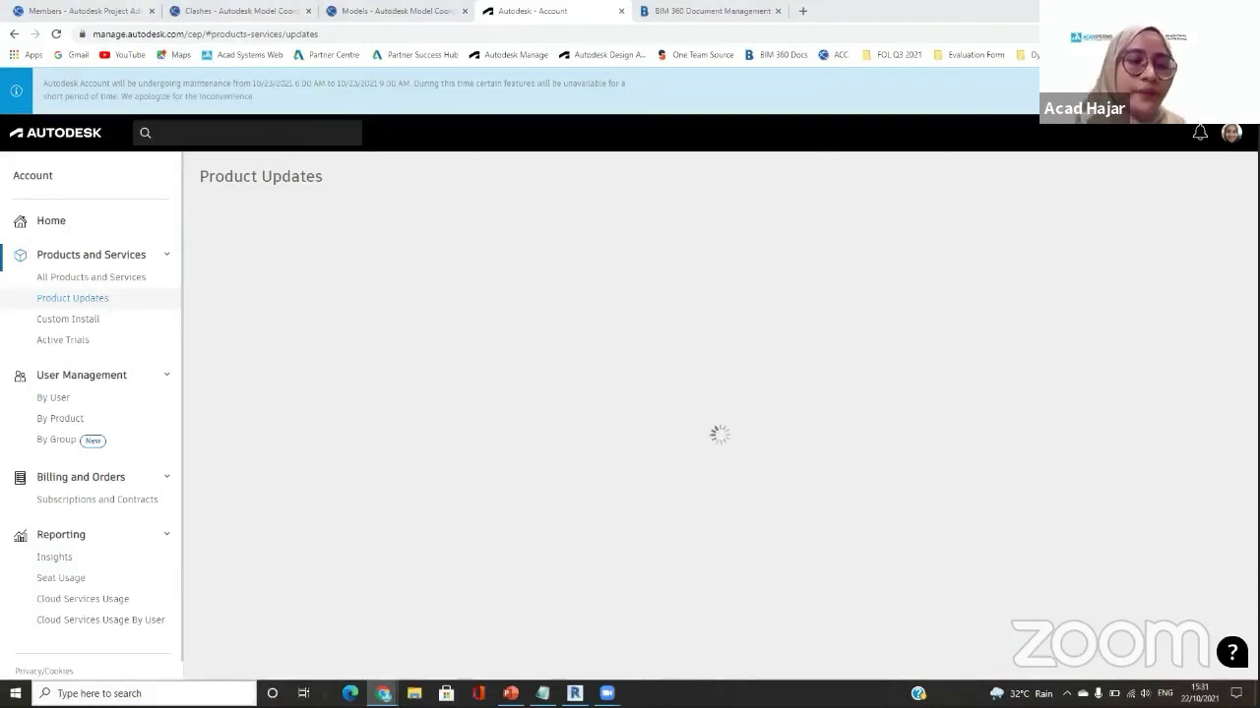
key(super)
text(autodes)
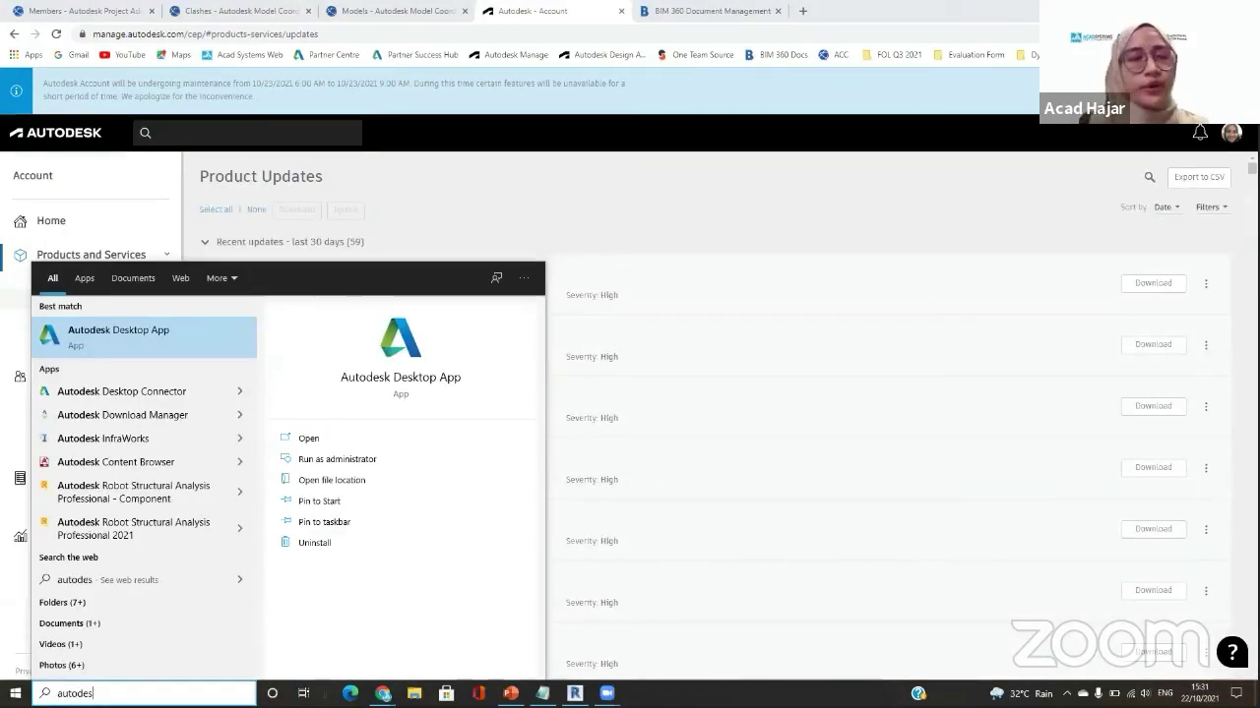
key(Return)
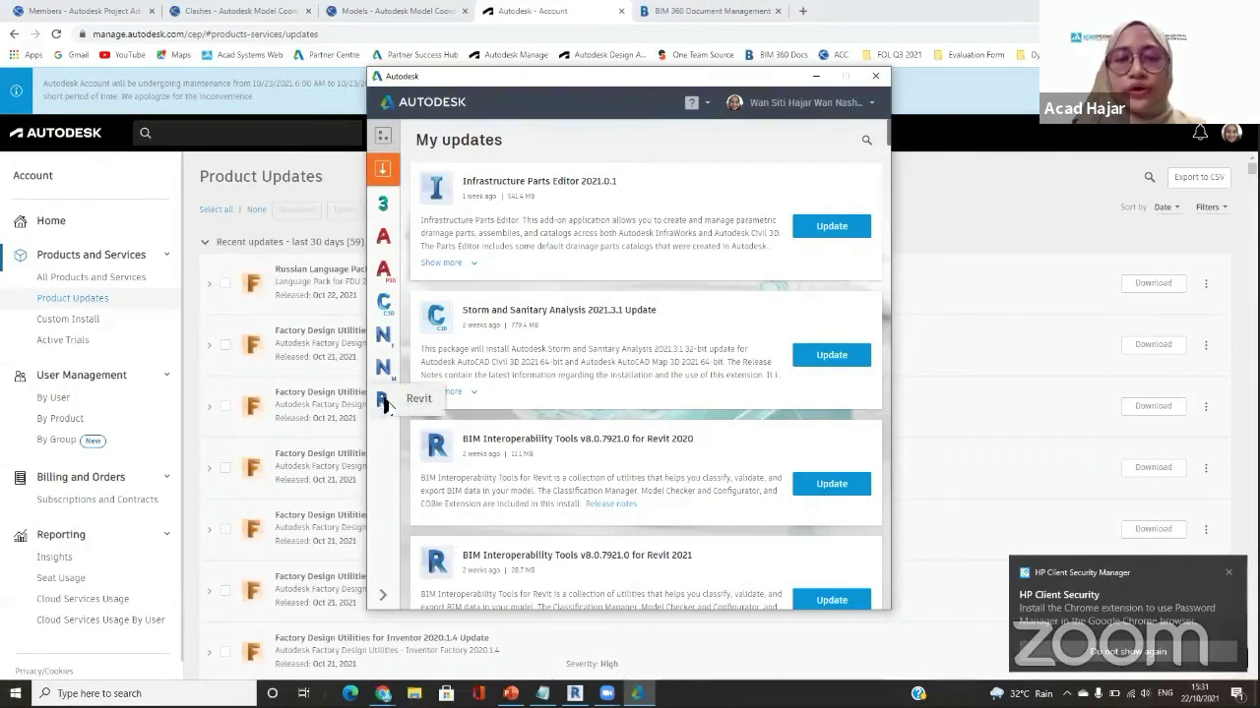
Limit the Autodesk Desktop App updates to Revit and look through the available updates.
click(384, 401)
scroll(492, 254, down, 5)
scroll(495, 254, down, 2)
scroll(495, 254, up, 2)
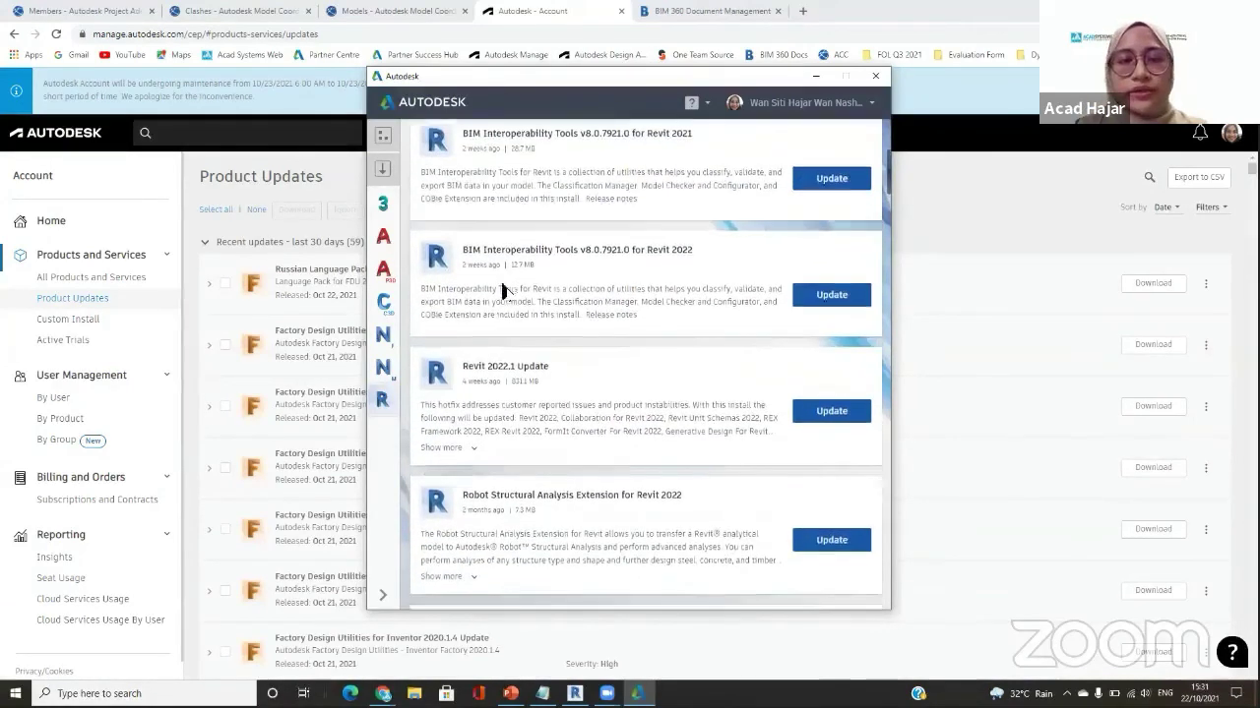
scroll(502, 291, down, 1)
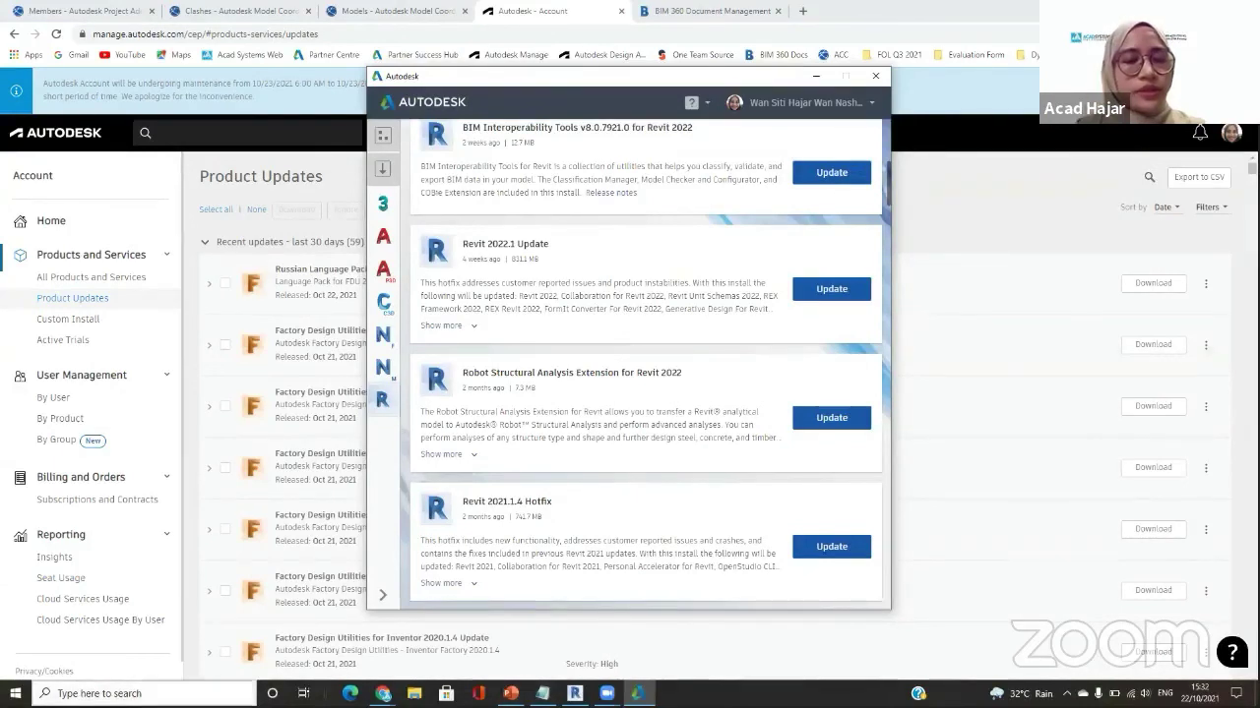
Launch ZoomIt and look through the Product Updates list in Autodesk Account.
click(148, 694)
text(zoo)
text(mit)
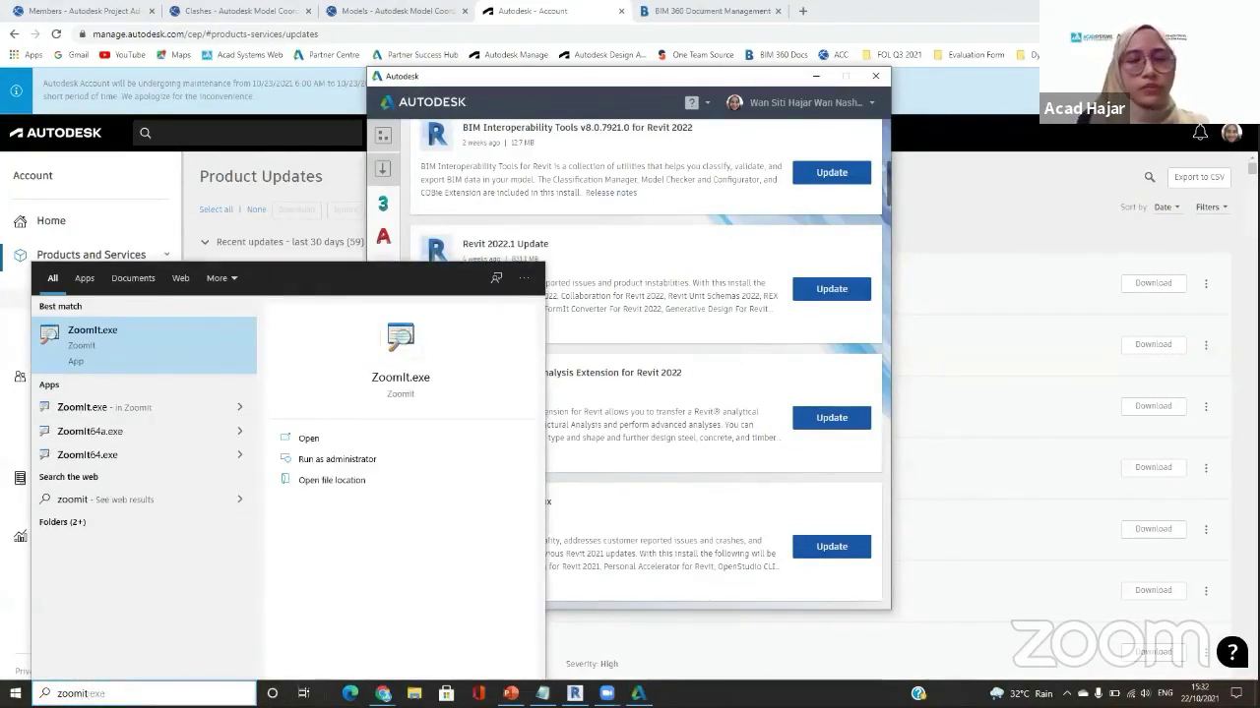
key(Return)
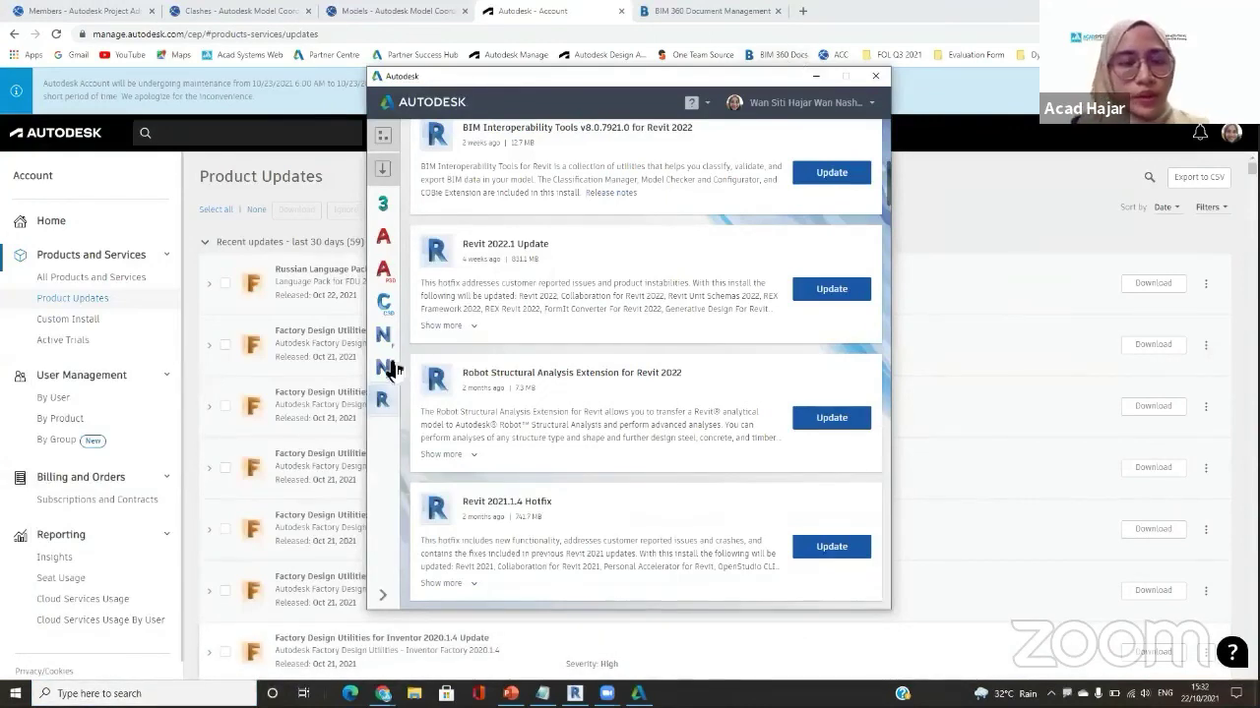
scroll(303, 374, down, 10)
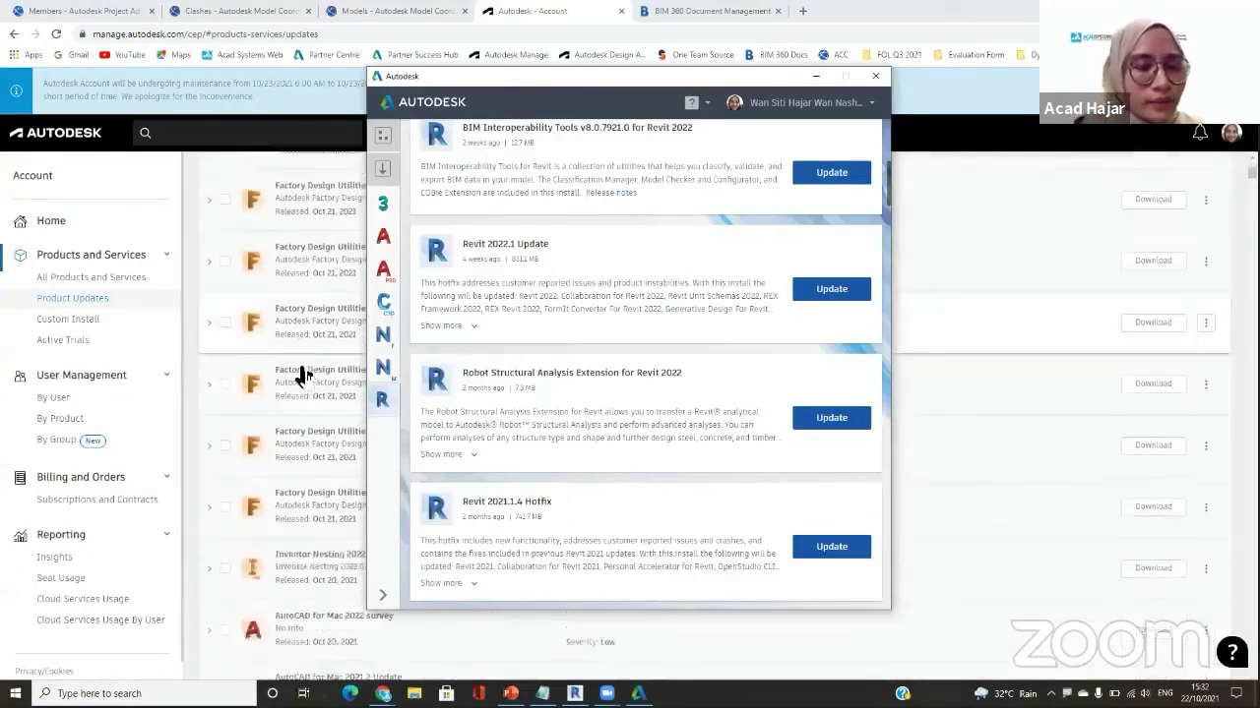
scroll(303, 374, down, 3)
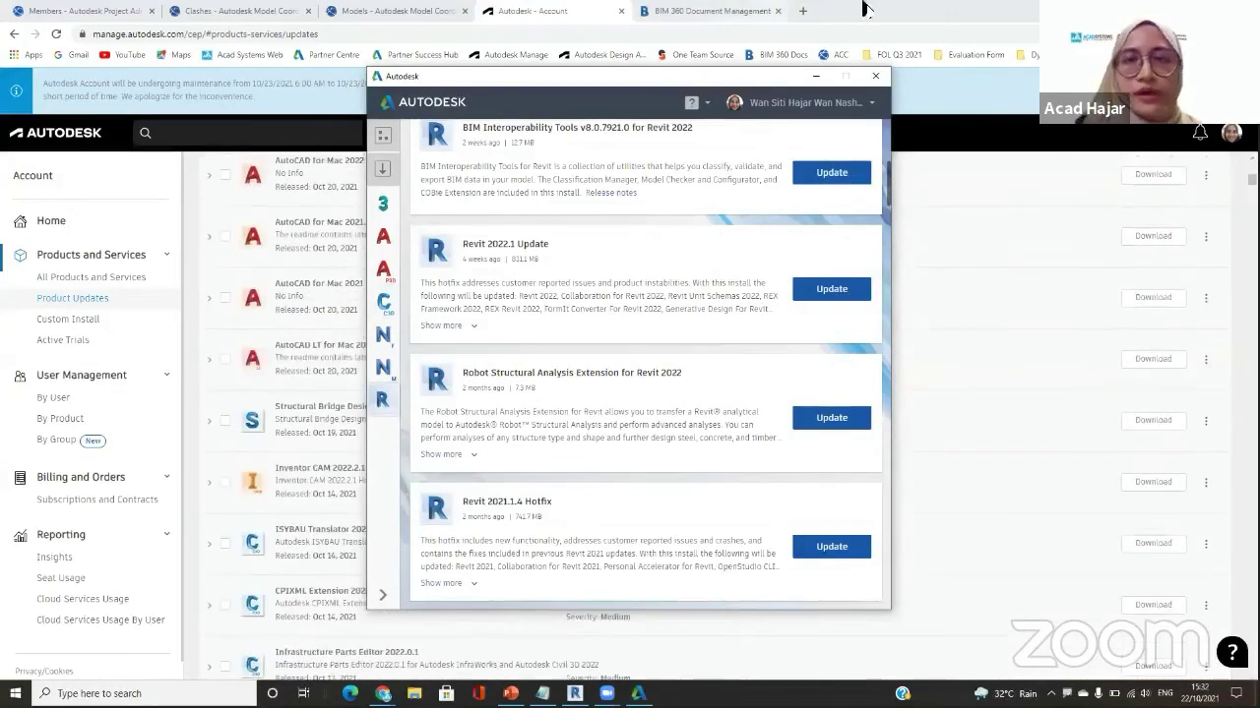
Search Google for "revit issues addin" in a new tab, and revisit the Desktop App's Revit updates and the Product Updates page.
click(802, 11)
text(revit issu)
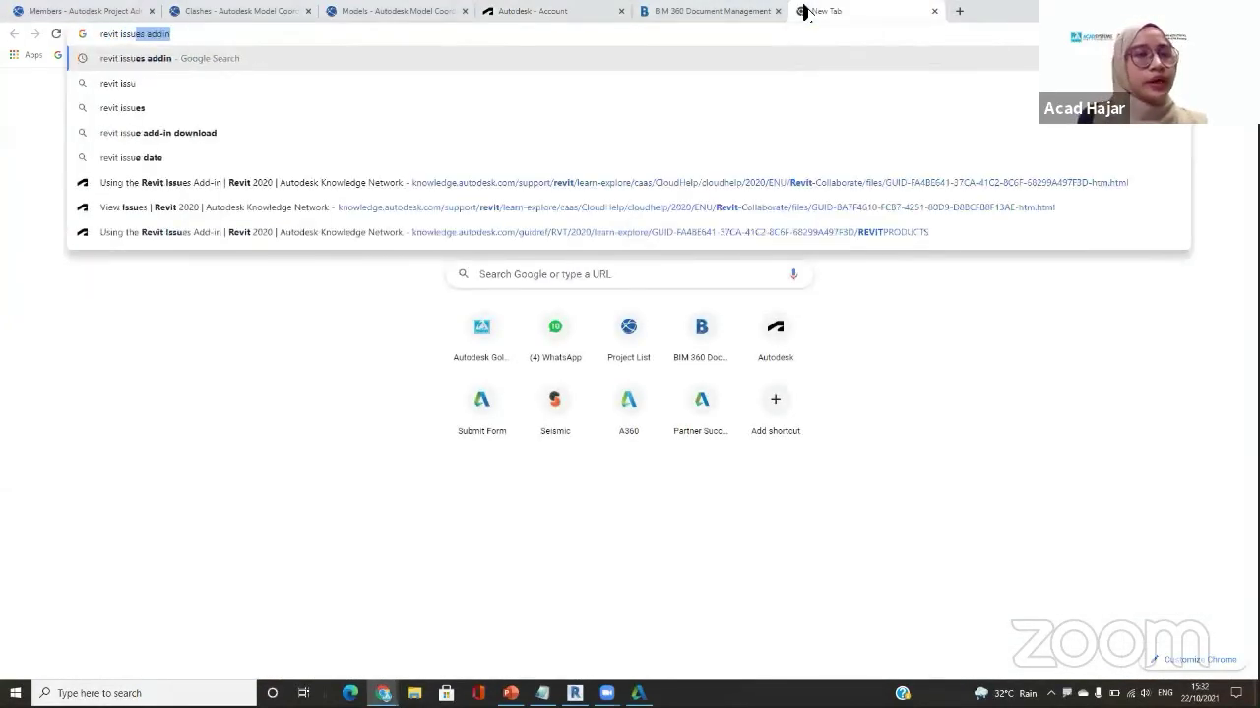
key(Return)
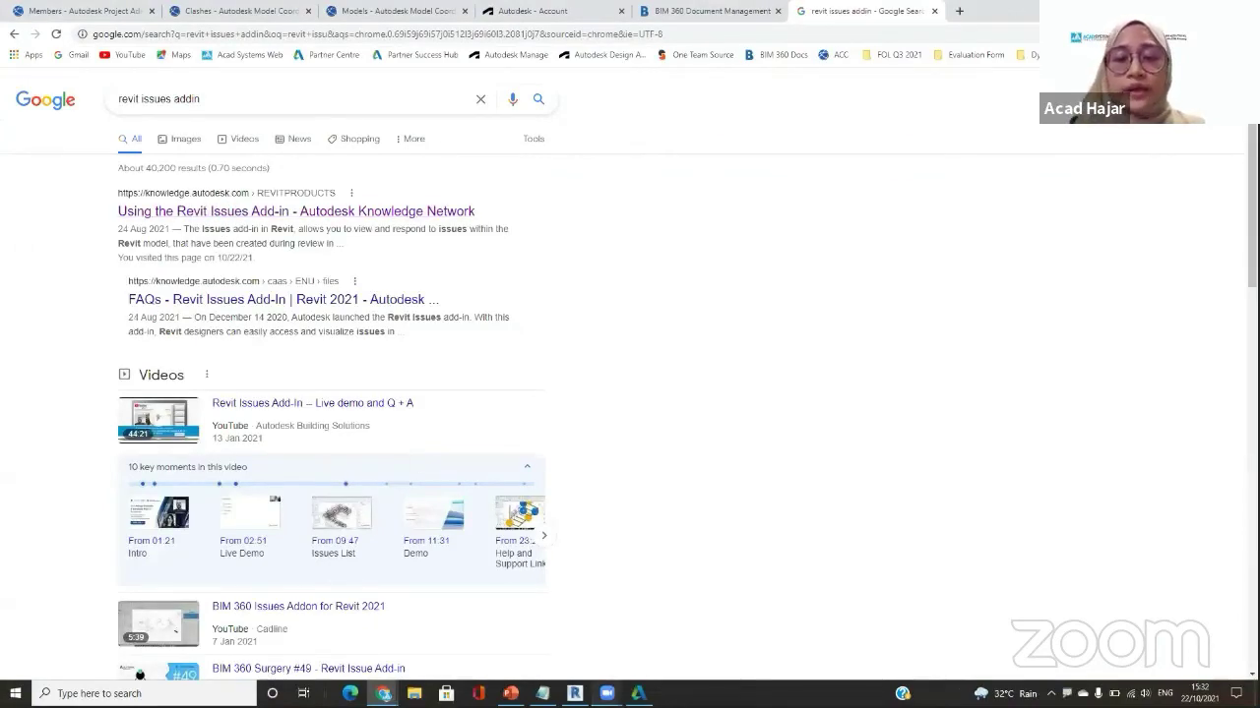
click(637, 694)
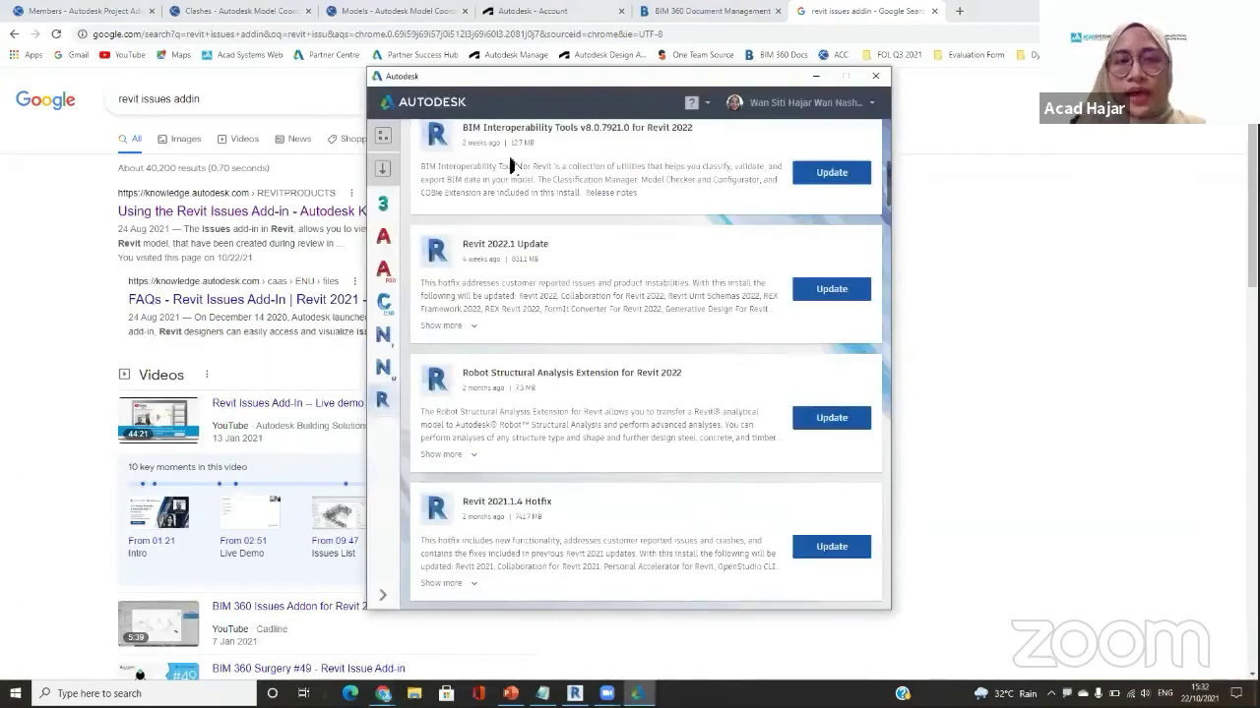
click(579, 8)
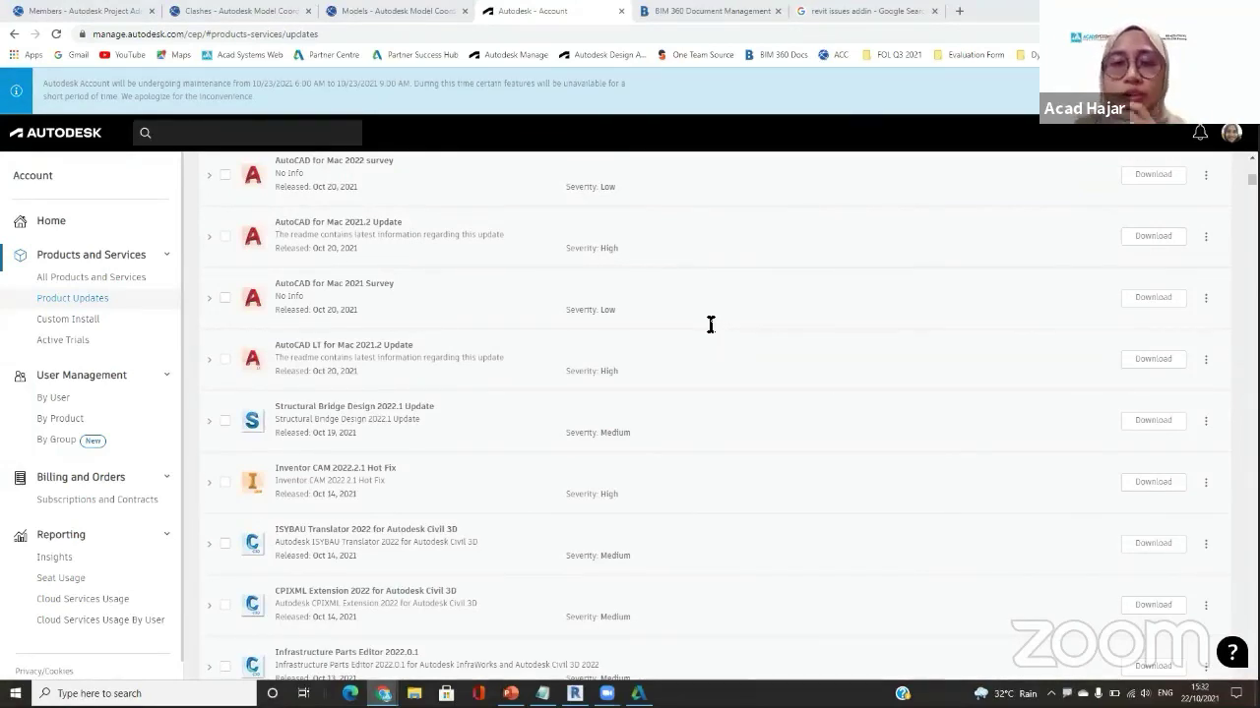
Return to the ABX clash matrix, check the Structural model and its issues in Revit, and switch back to the browser.
click(251, 11)
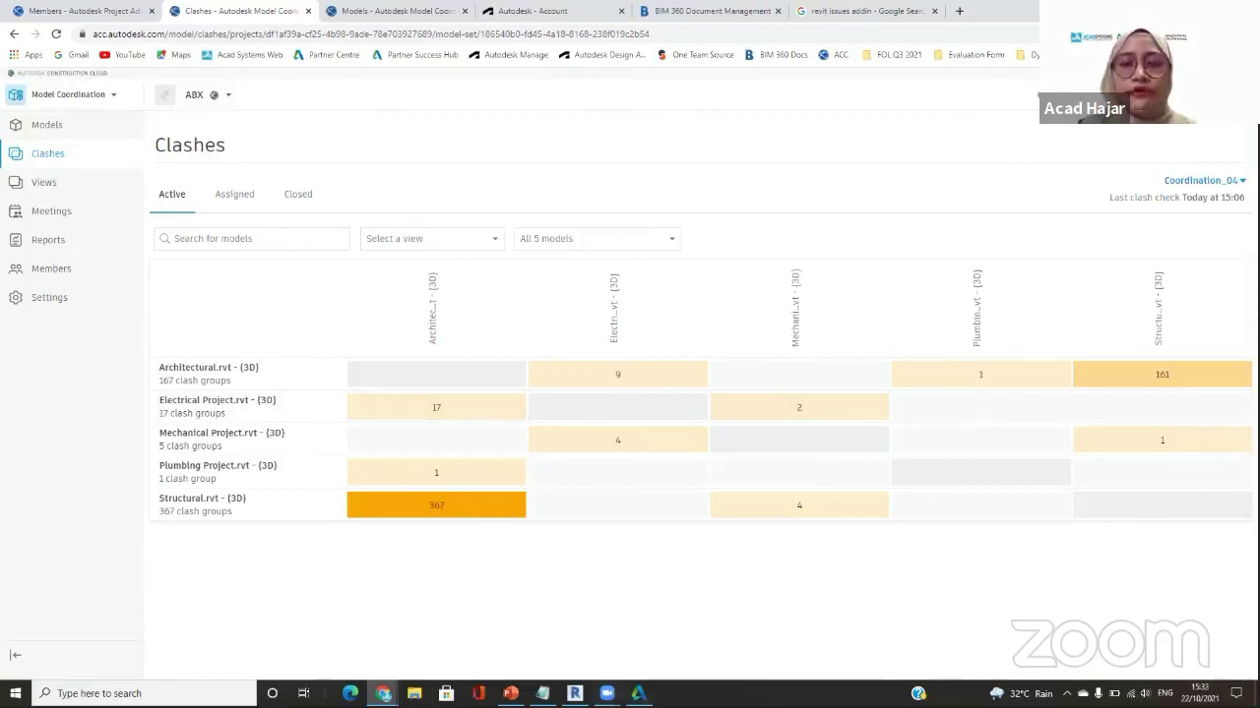
click(575, 694)
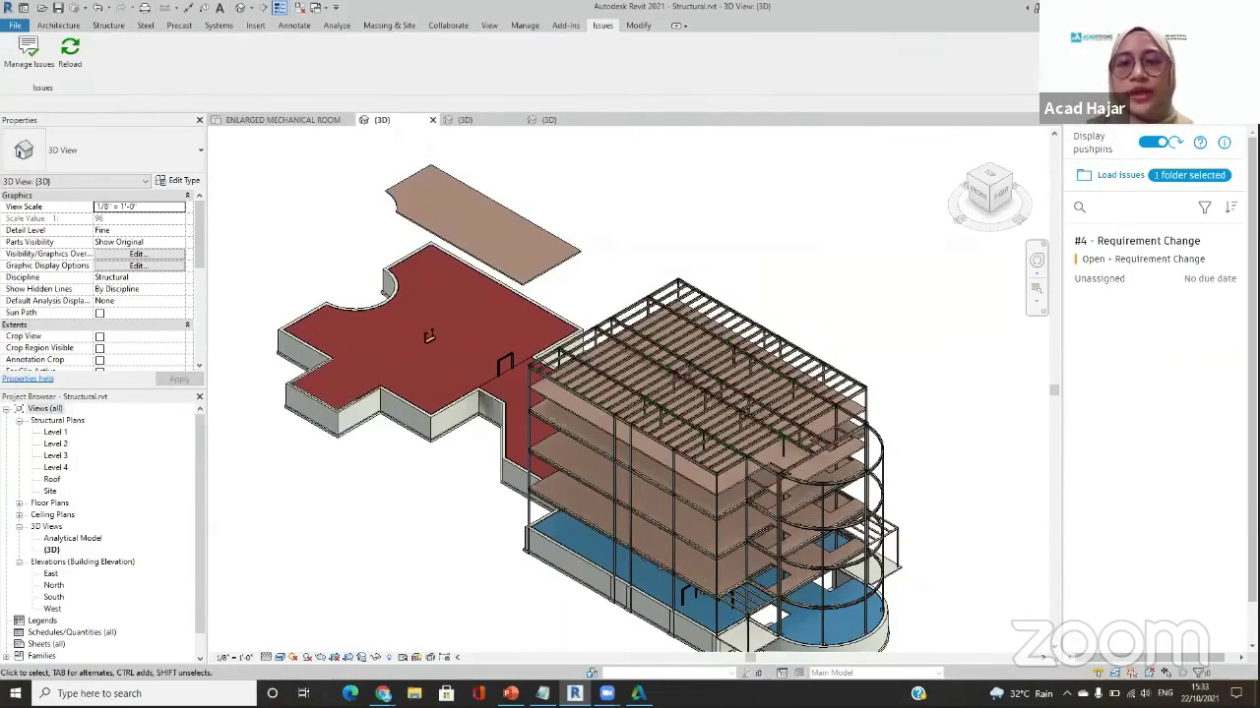
key(alt+Tab)
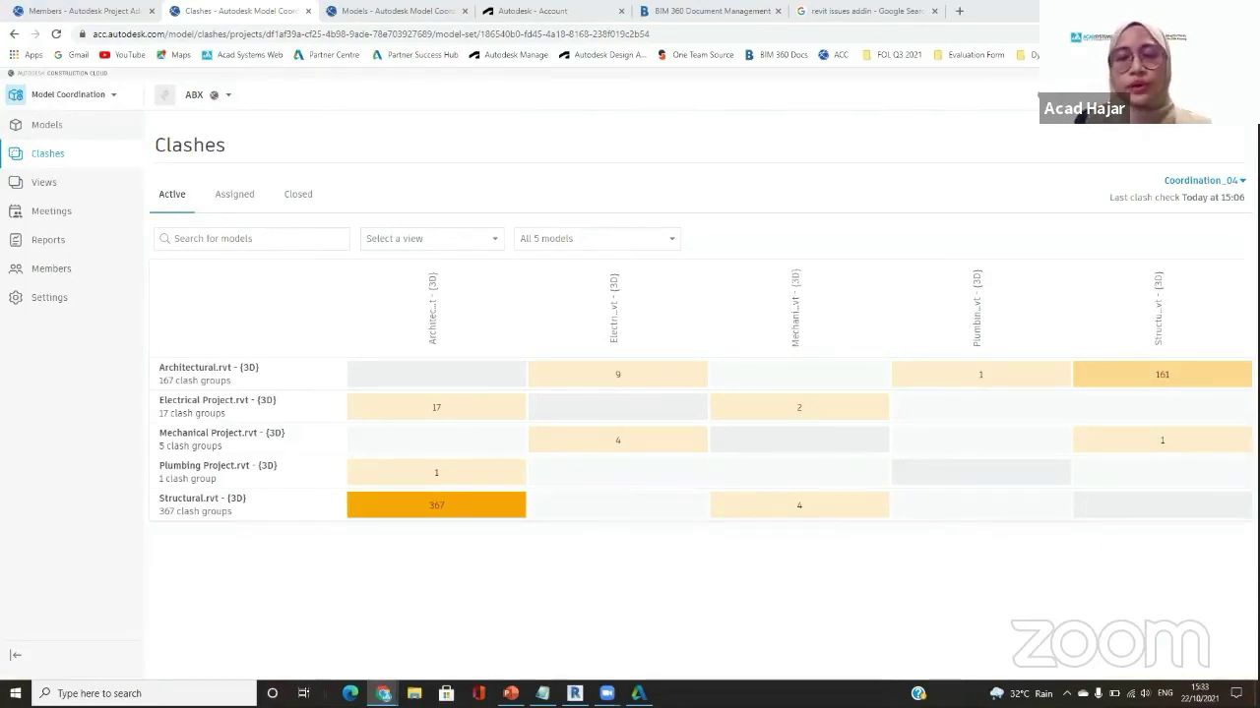
Load the Acad Systems website in a new tab and show the sign-in form on its Helpdesk page.
click(960, 11)
click(267, 56)
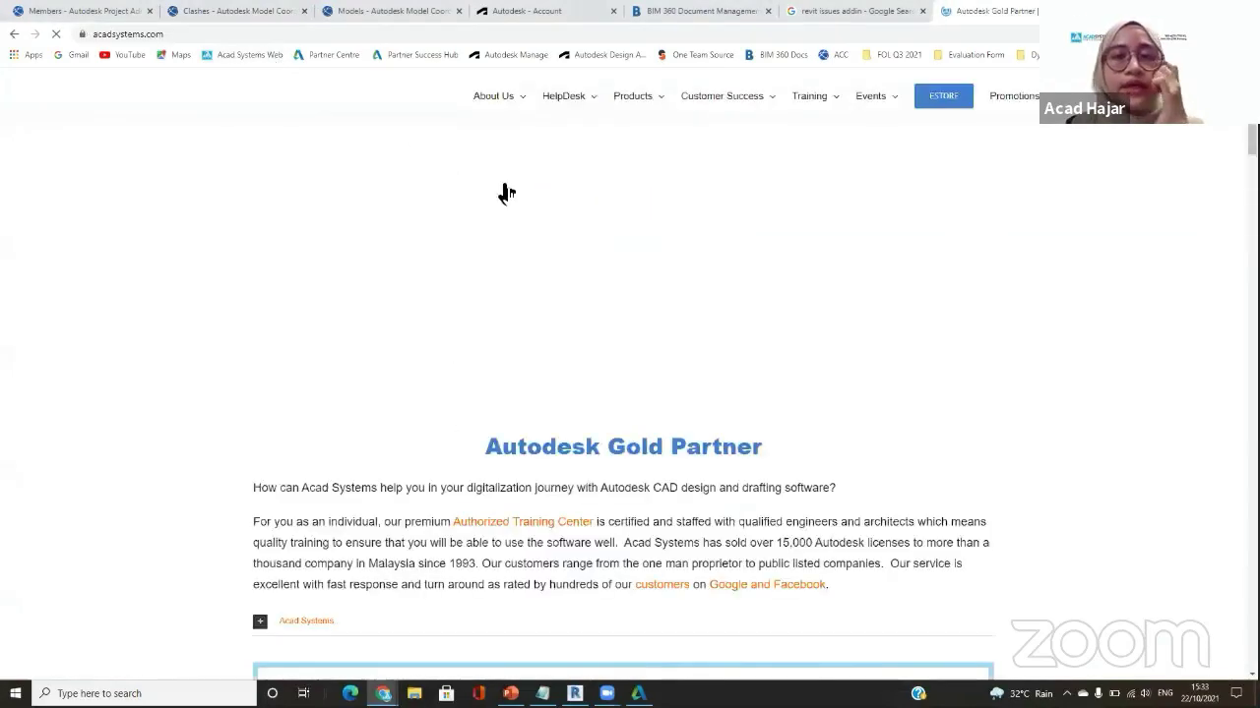
mouse_move(569, 202)
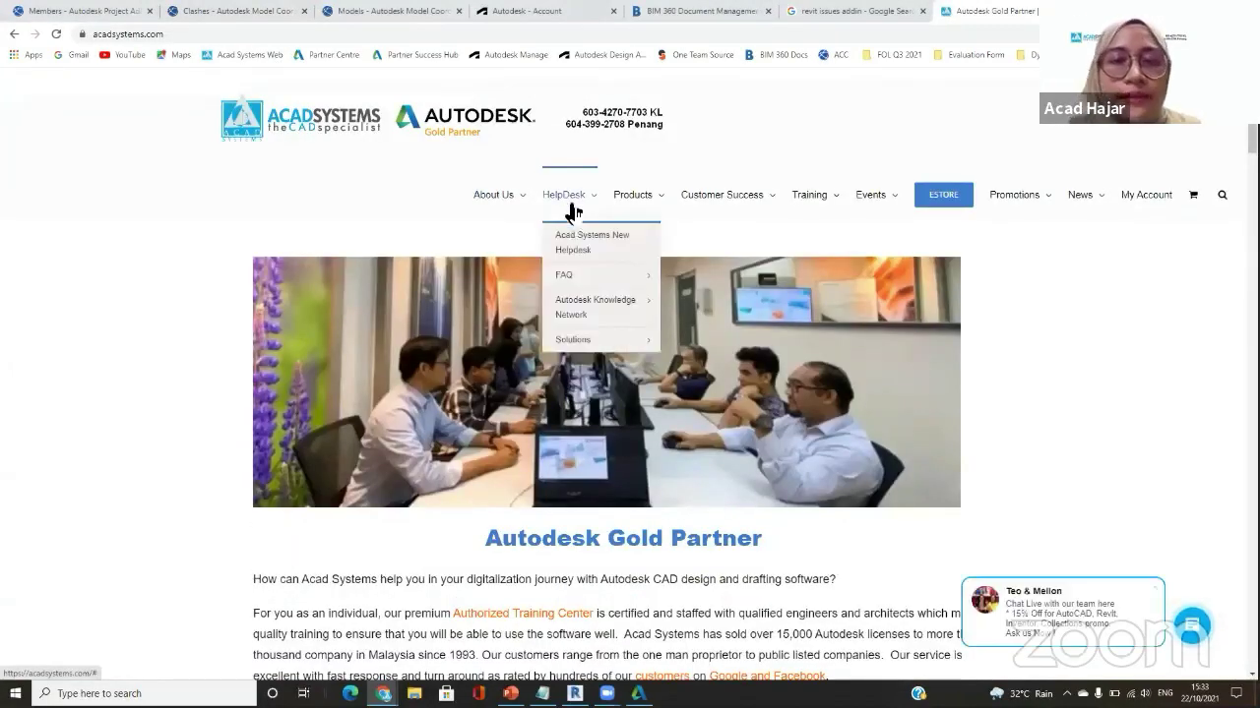
click(586, 252)
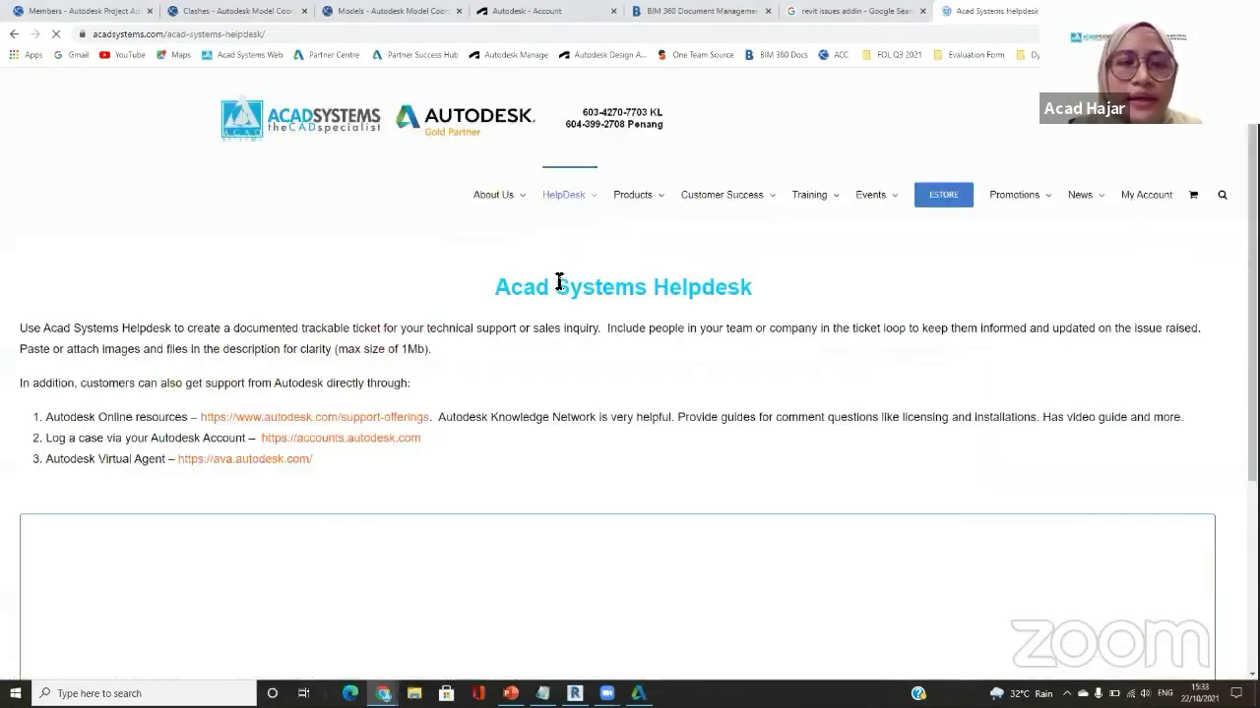
scroll(444, 436, down, 2)
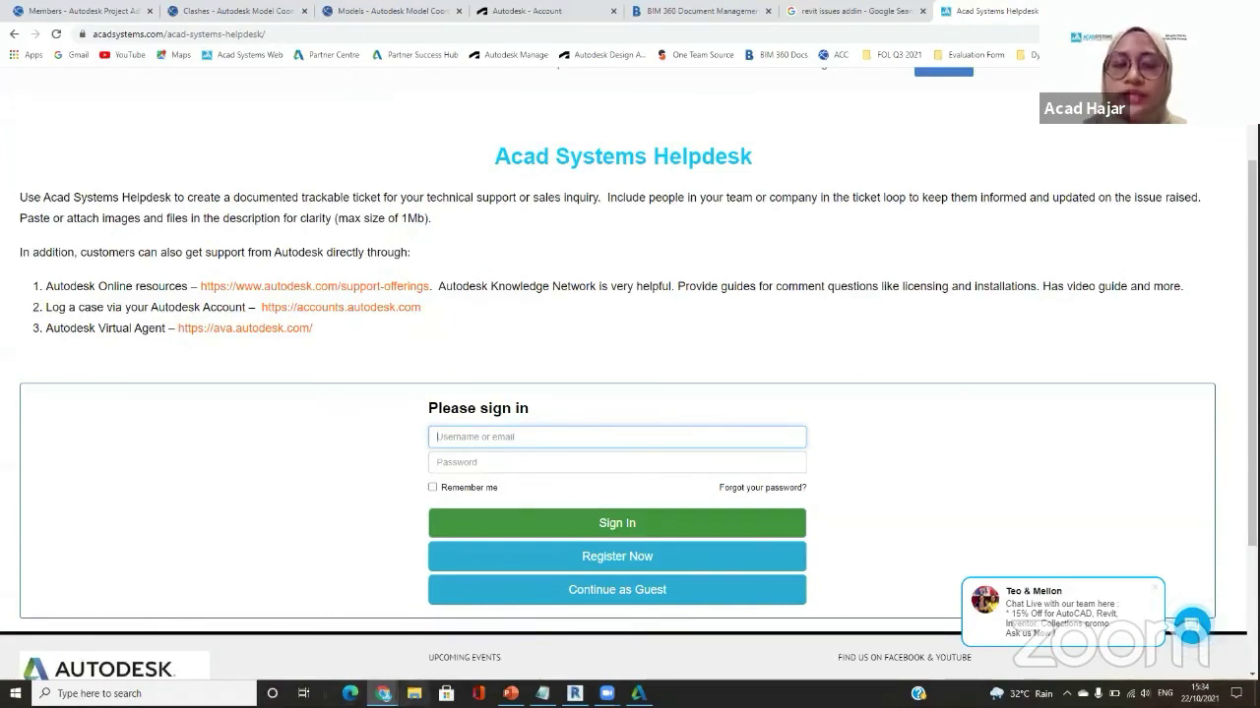
Switch to File Explorer to show the Autodesk Docs and Drive locations under This PC, and move the window aside.
key(super+e)
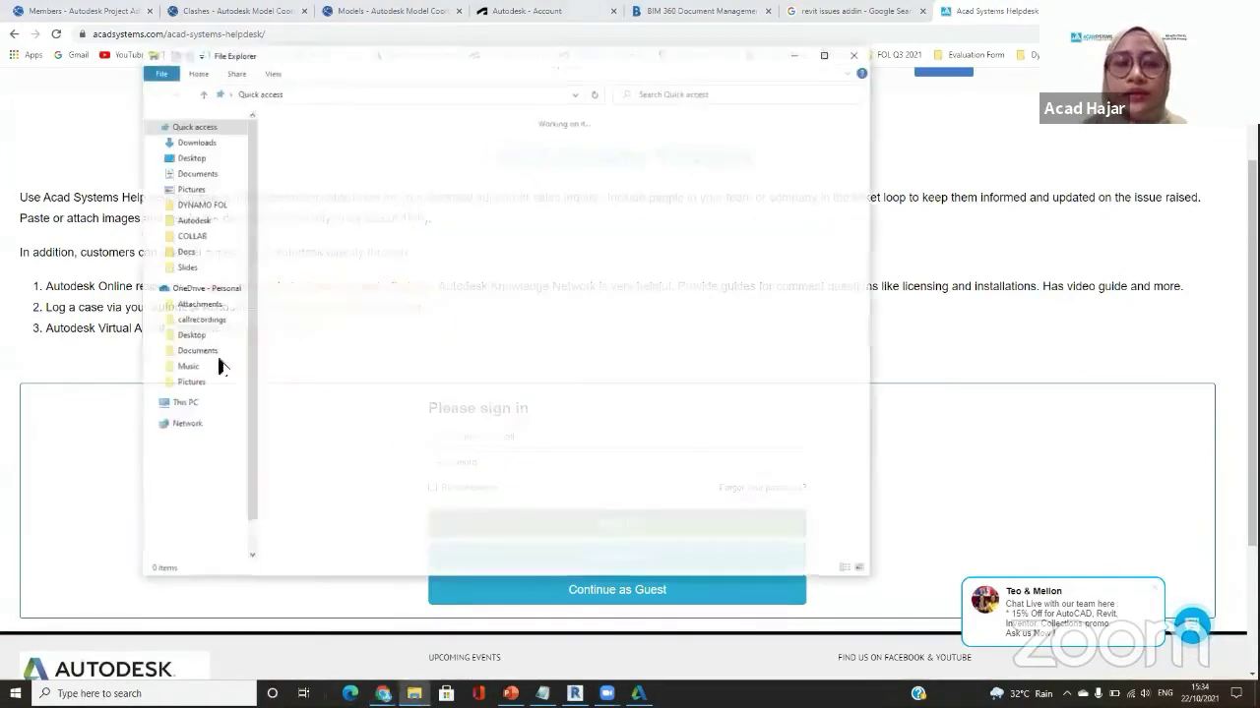
click(184, 405)
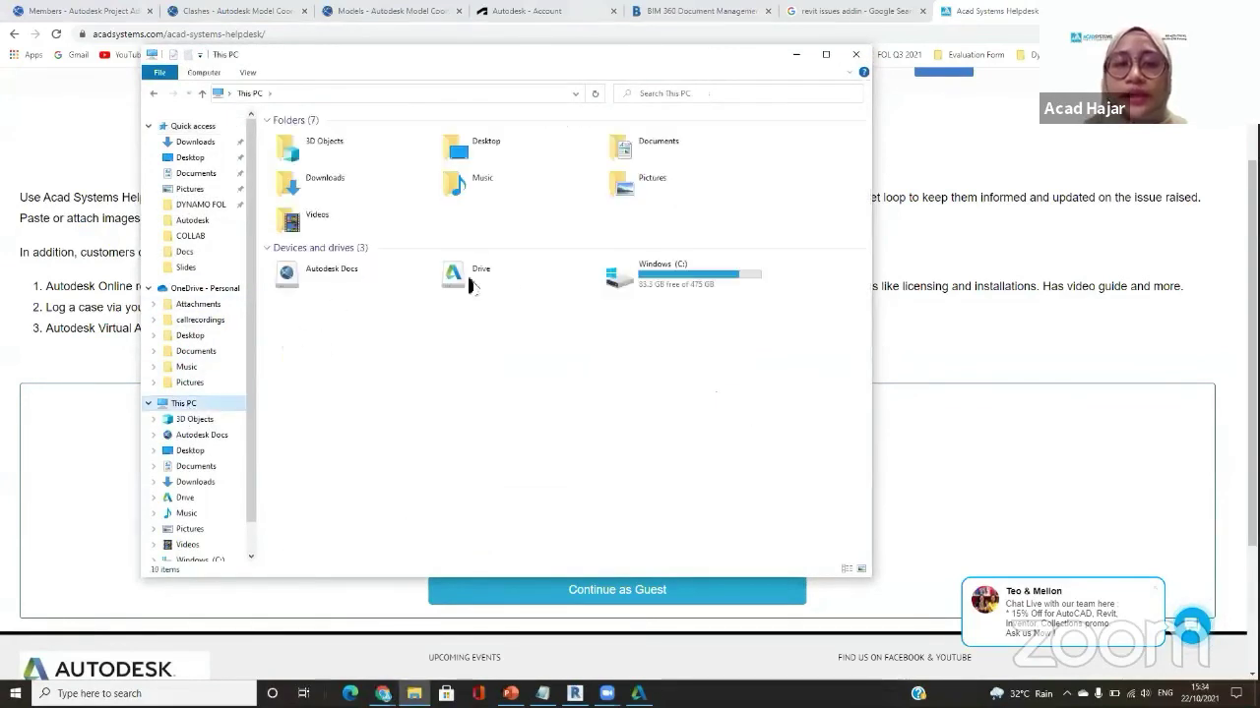
drag(586, 71, 417, 63)
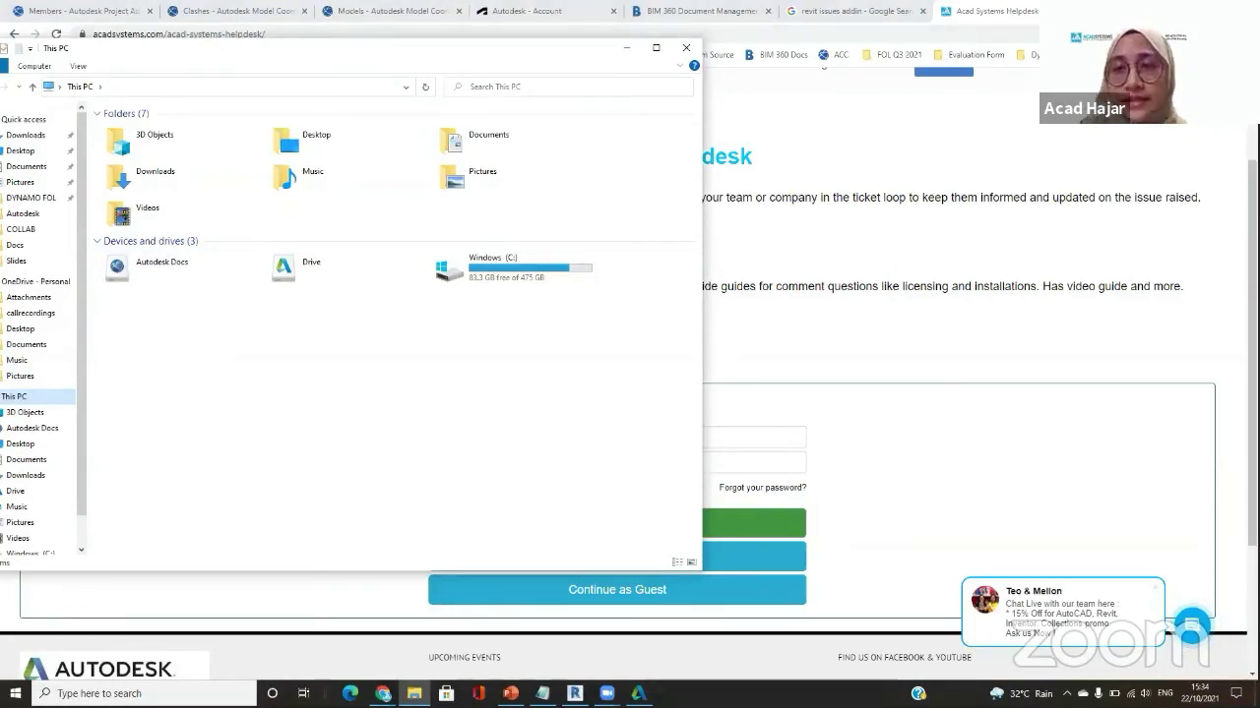
Search Google for "autodesk desktop connector" in a new browser tab.
click(1050, 10)
text(aut)
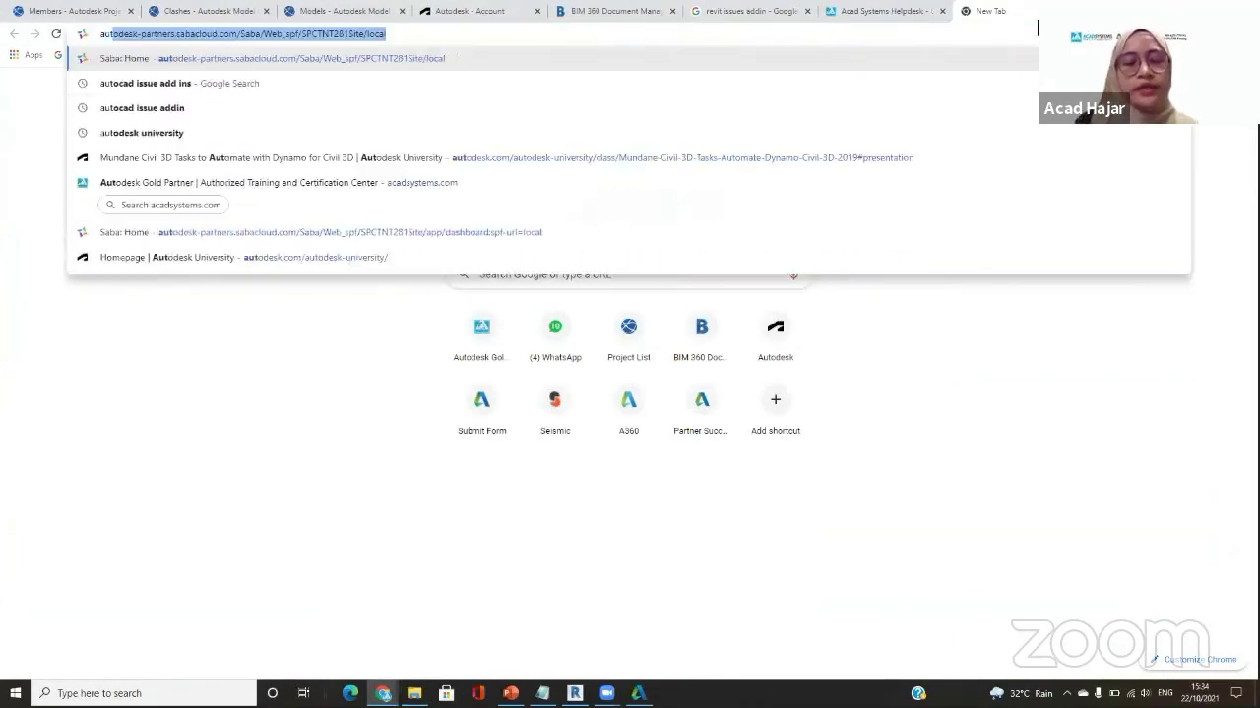
text(odesk deskto)
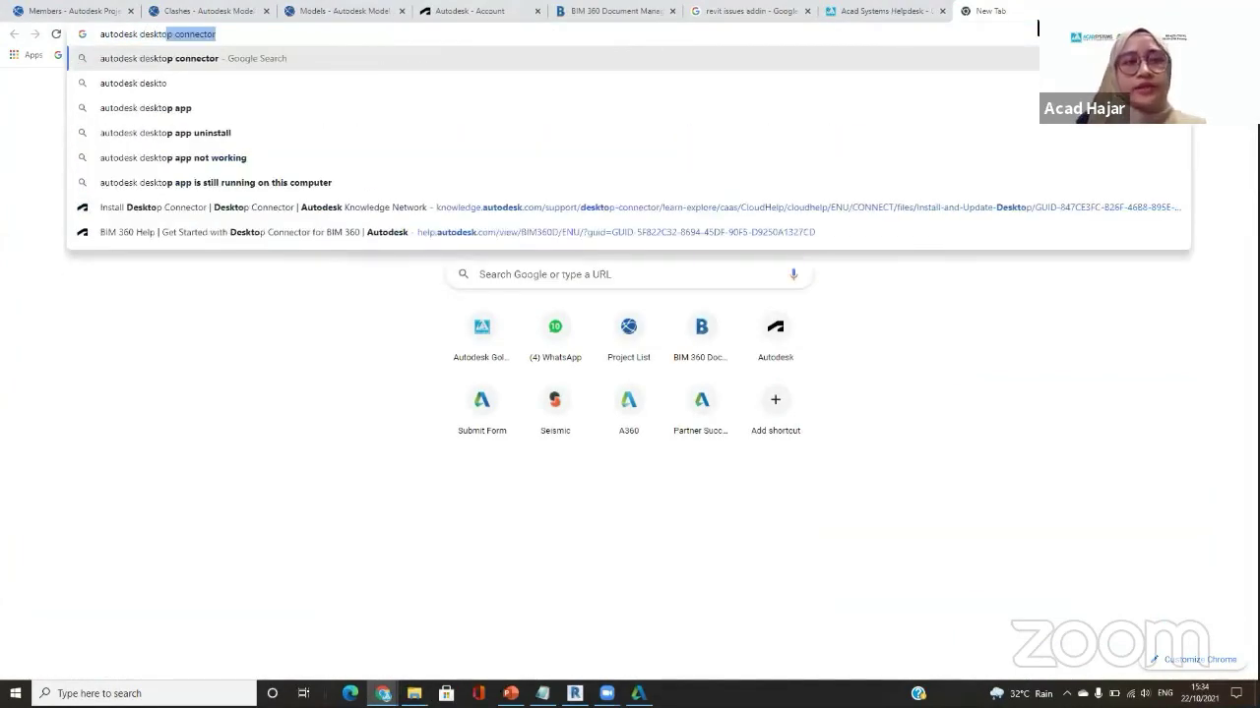
key(Return)
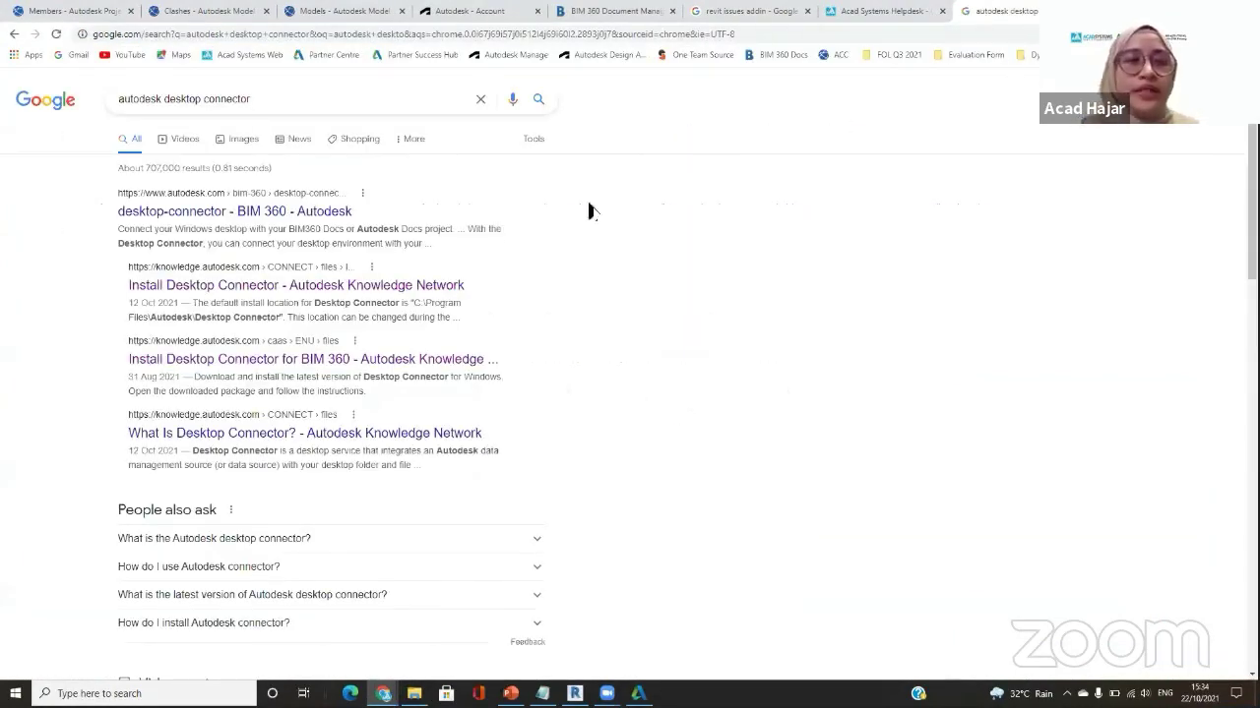
Load the Install Desktop Connector article on Autodesk Knowledge Network and copy its web address.
click(323, 289)
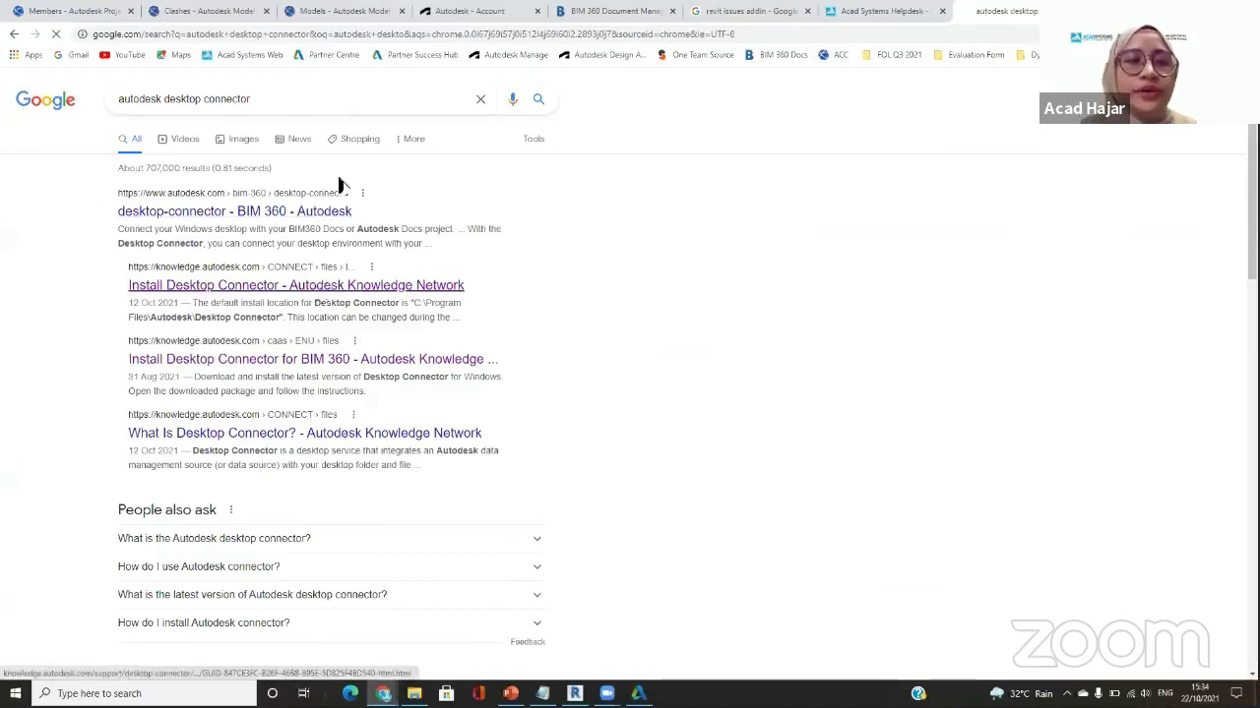
click(348, 39)
right_click(366, 33)
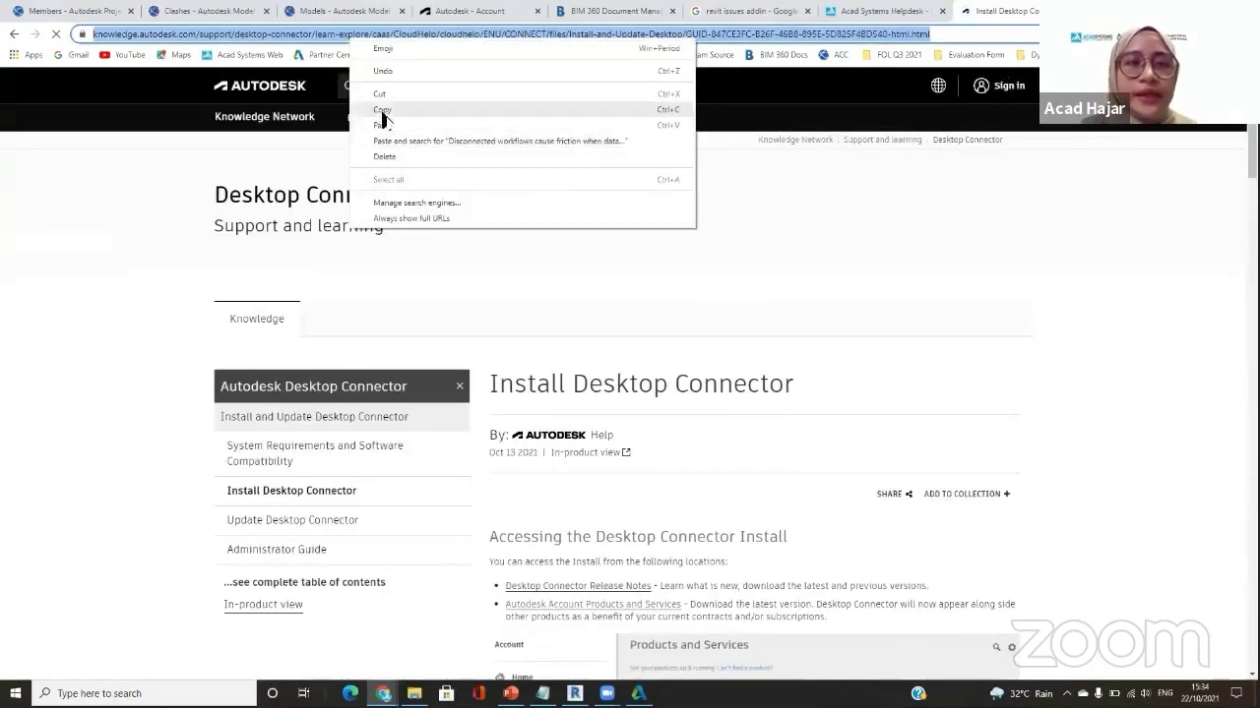
click(384, 115)
click(661, 370)
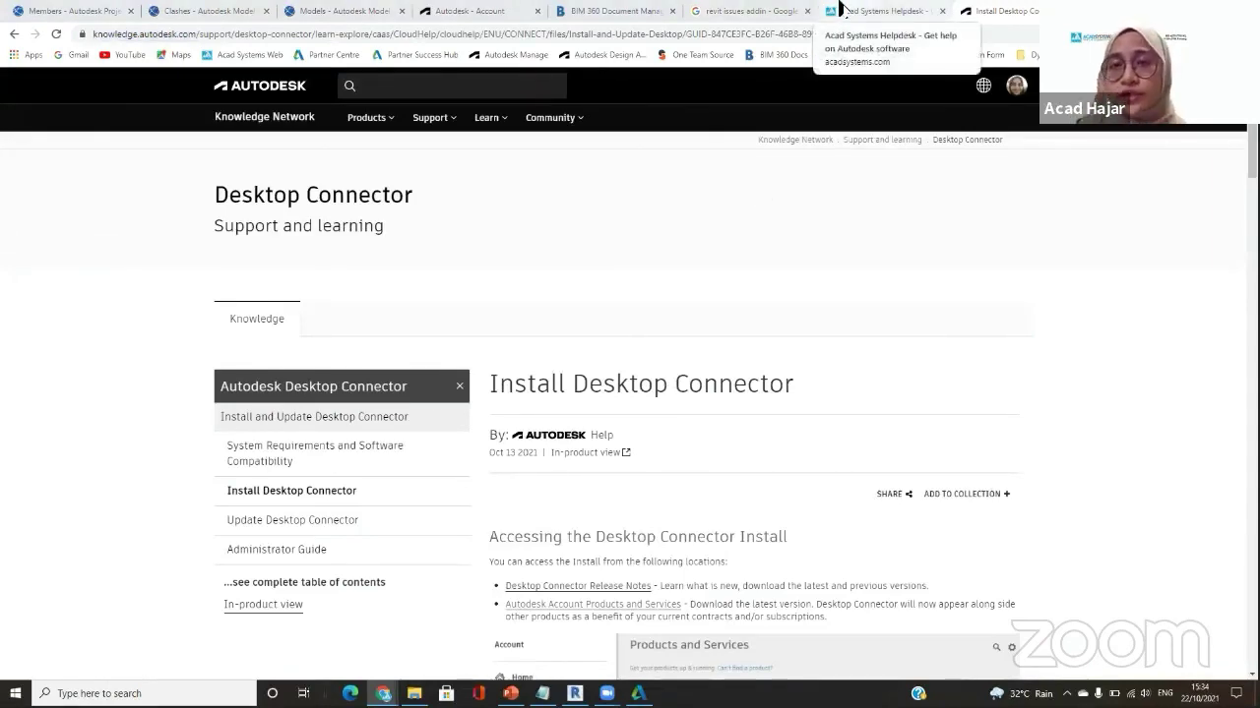
Return to the Acad Systems Helpdesk page and its sign-in form.
click(866, 10)
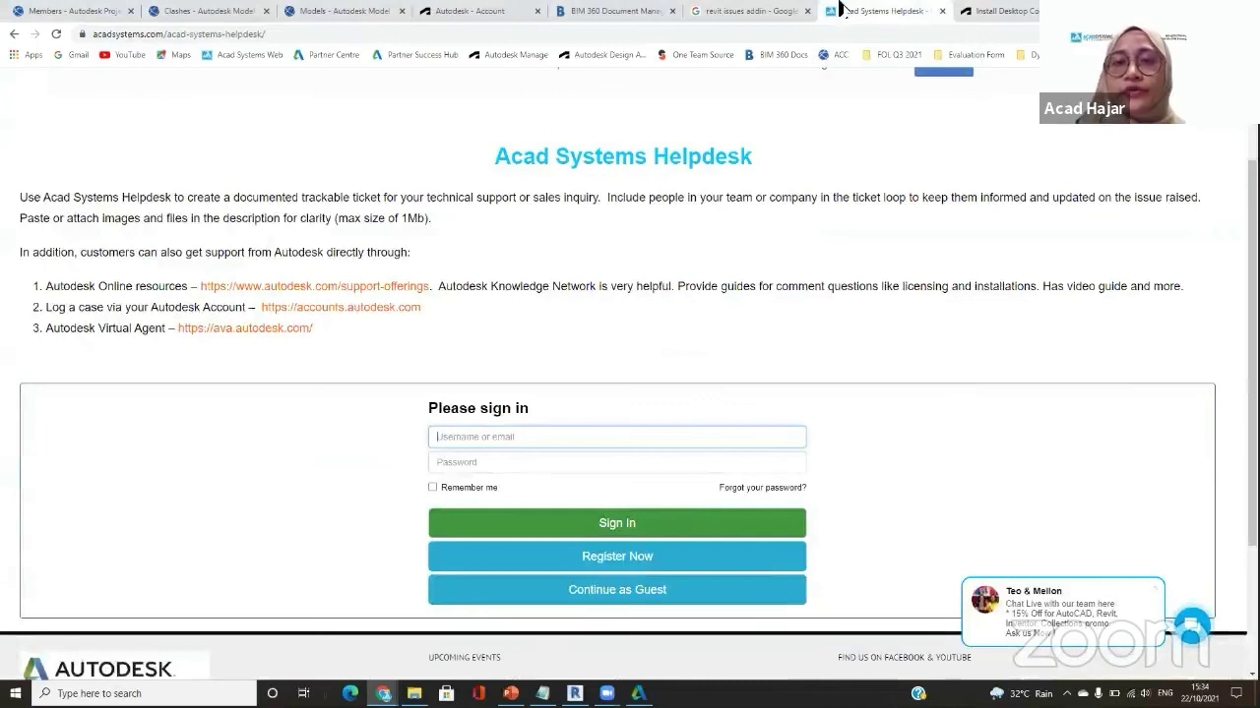
click(670, 363)
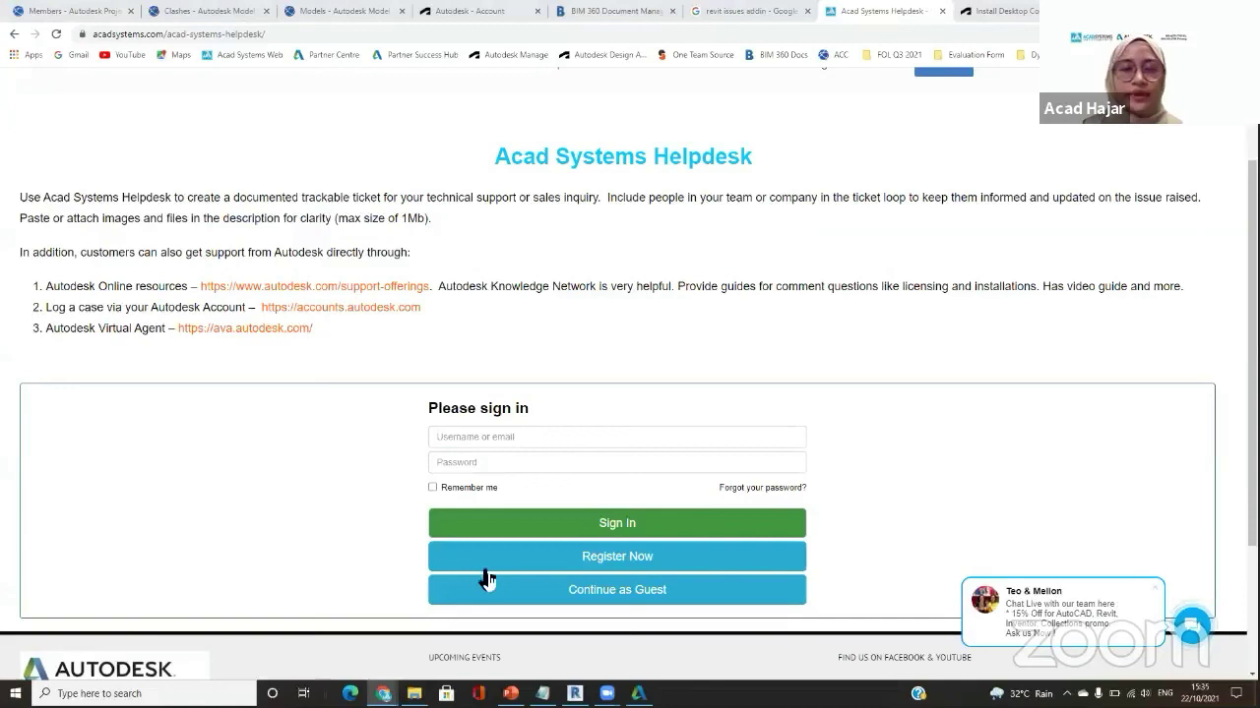